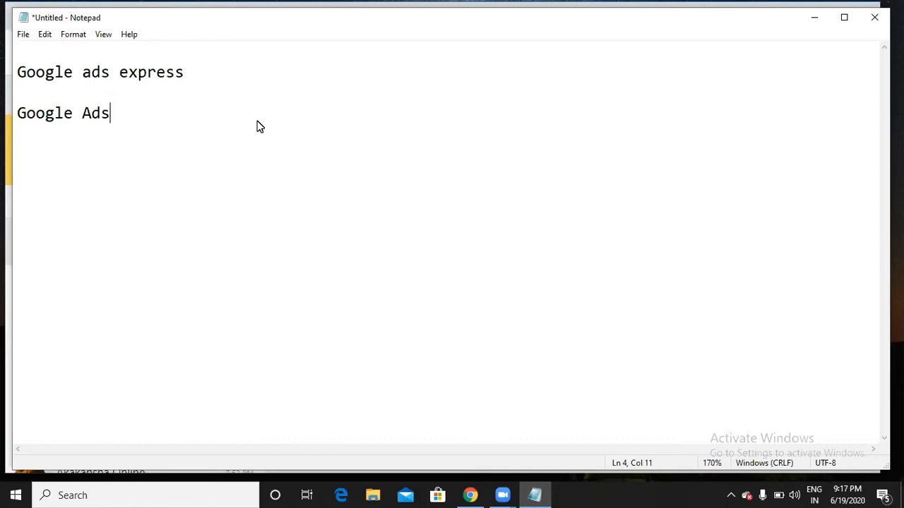
- Add the lines "aka" and "keer" below "Google Ads", each separated by a blank line
{"action": "key", "text": "Return"}
{"action": "key", "text": "Return"}
{"action": "type", "text": "aka"}
{"action": "key", "text": "Return"}
{"action": "key", "text": "Return"}
{"action": "type", "text": "keer"}
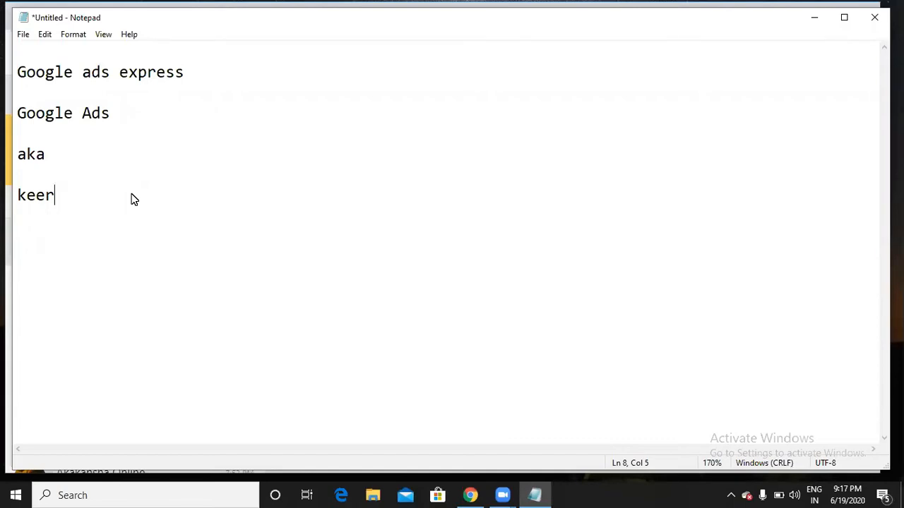
- Append "/smart" to the "Google ads express" line
{"action": "left_click", "coordinate": [85, 159]}
{"action": "left_click", "coordinate": [199, 73]}
{"action": "type", "text": "smart"}
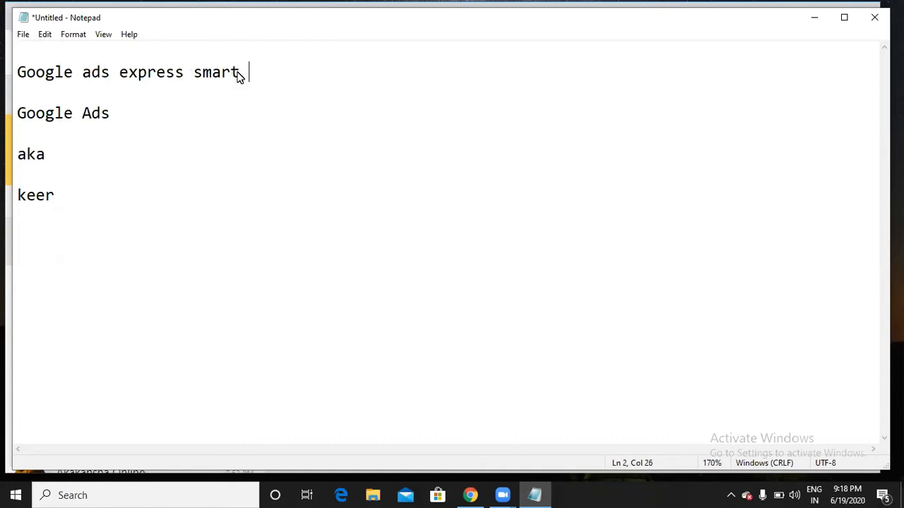
{"action": "left_click", "coordinate": [191, 73]}
{"action": "type", "text": "/"}
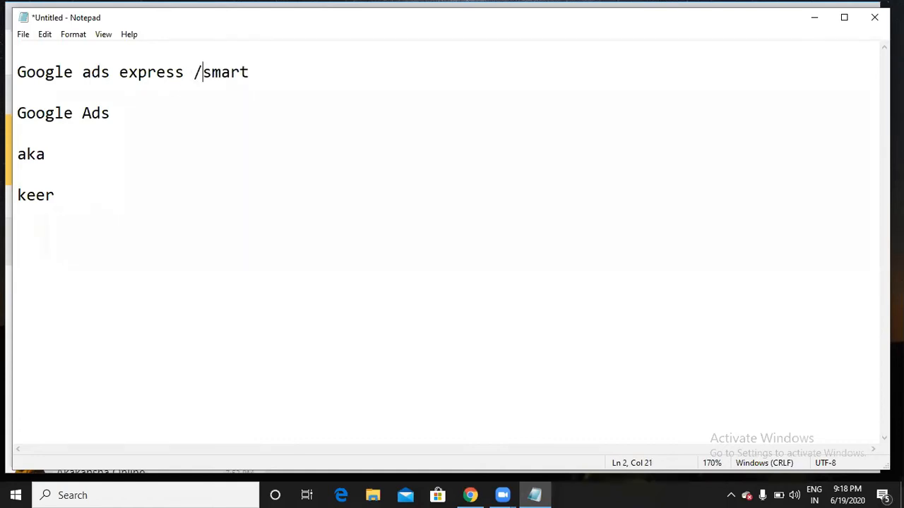
{"action": "left_click", "coordinate": [289, 82]}
- Open the sponsored "Google Ads - Sign in to Google Ads" search result in a new browser tab and view it
{"action": "scroll", "coordinate": [219, 269], "scroll_direction": "down", "scroll_amount": 2}
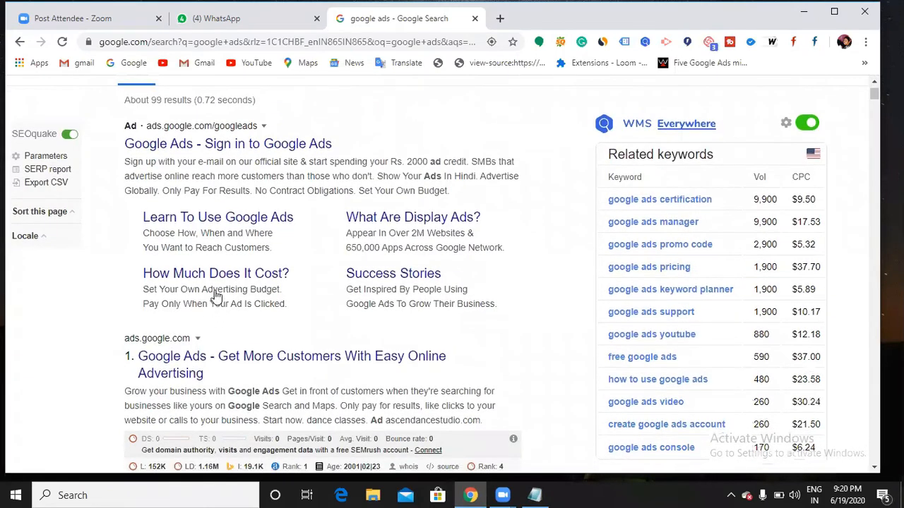
{"action": "scroll", "coordinate": [216, 299], "scroll_direction": "down", "scroll_amount": 1}
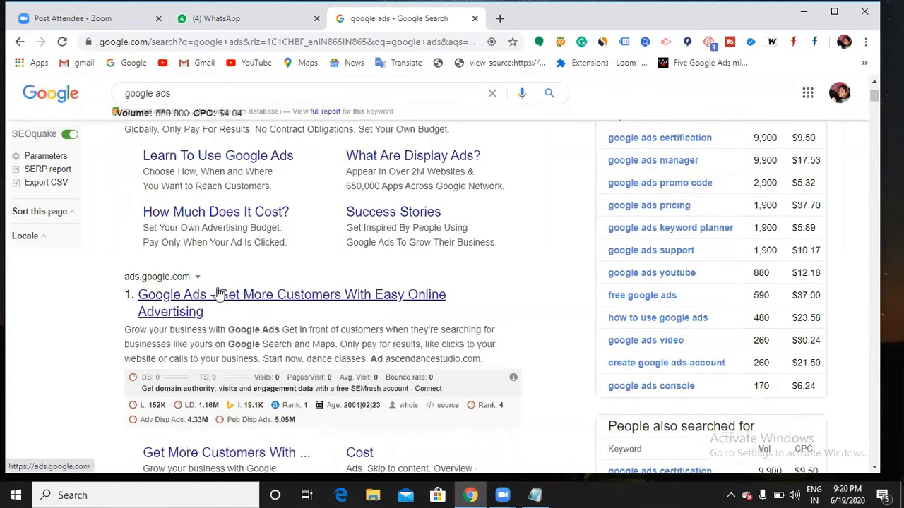
{"action": "scroll", "coordinate": [219, 293], "scroll_direction": "up", "scroll_amount": 2}
{"action": "right_click", "coordinate": [236, 214]}
{"action": "left_click", "coordinate": [262, 222]}
{"action": "left_click", "coordinate": [542, 20]}
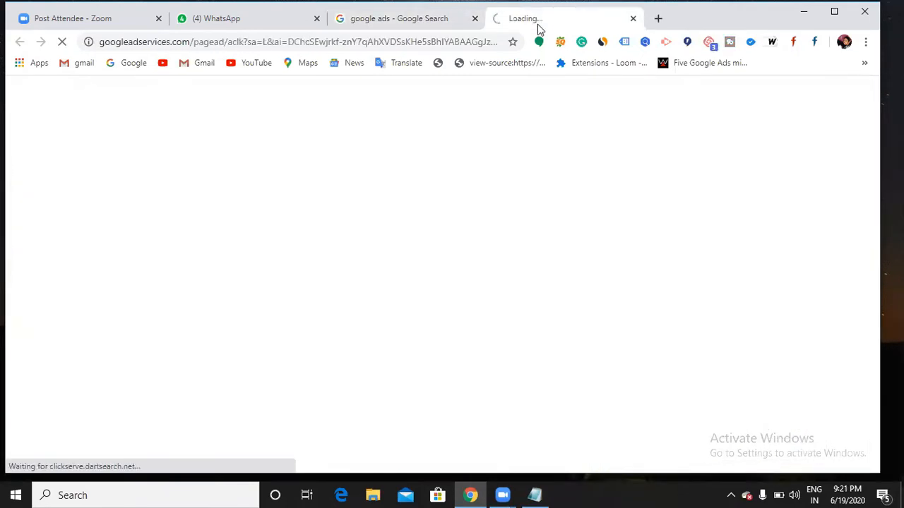
{"action": "left_click", "coordinate": [435, 42]}
{"action": "left_click", "coordinate": [434, 41]}
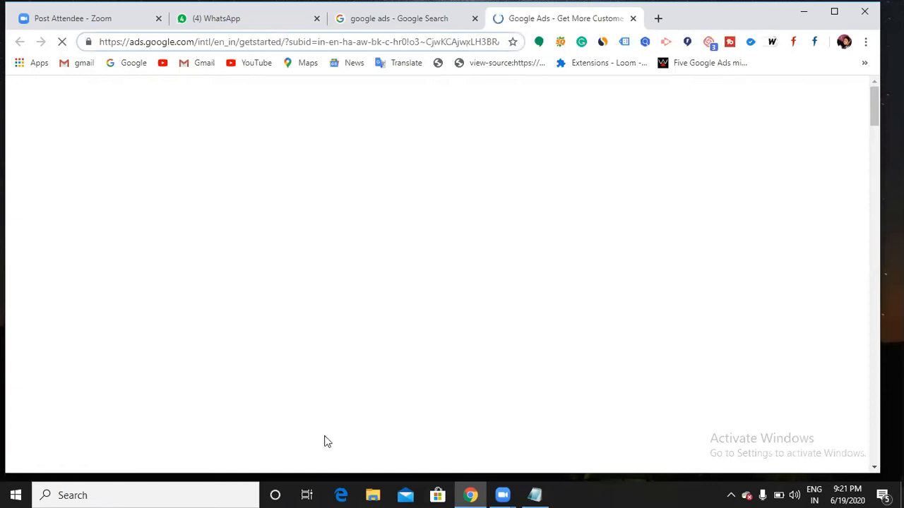
- Search Windows for "paint" and open the Paint app
{"action": "left_click", "coordinate": [188, 493]}
{"action": "type", "text": "pain"}
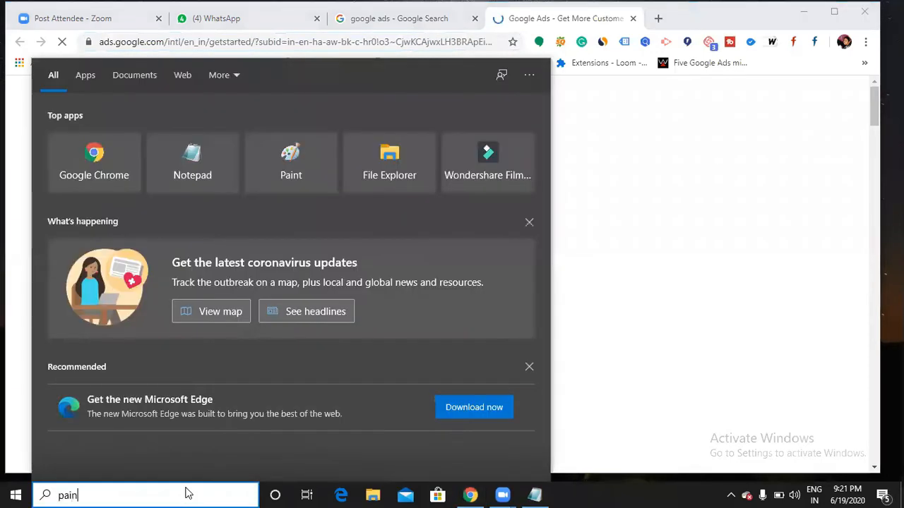
{"action": "type", "text": "t"}
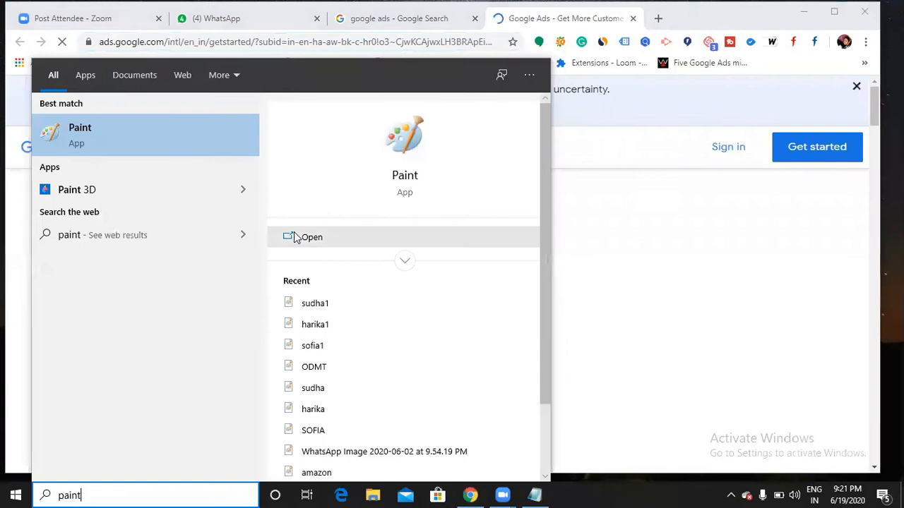
{"action": "left_click", "coordinate": [304, 239]}
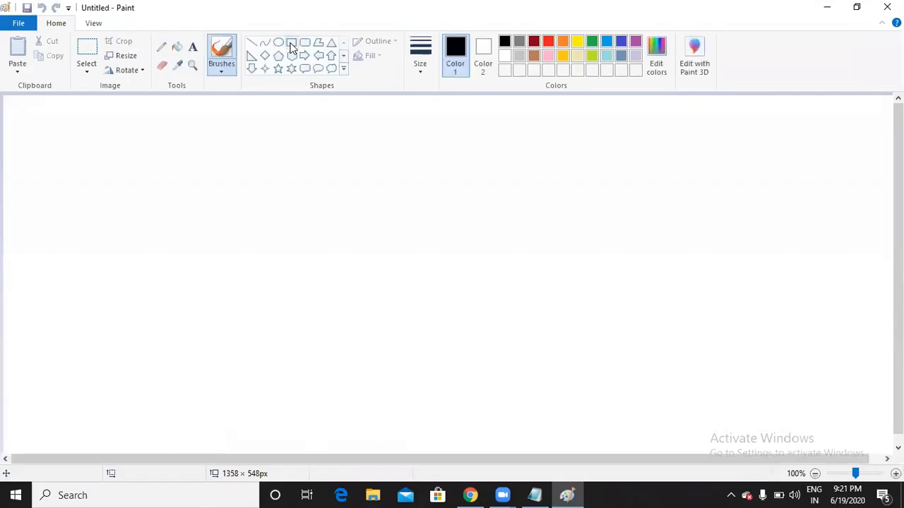
- Draw a rectangle at the canvas's top centre and two below it, about 150 × 77 px on the left and 161 × 75 px on the right
{"action": "left_click", "coordinate": [291, 44]}
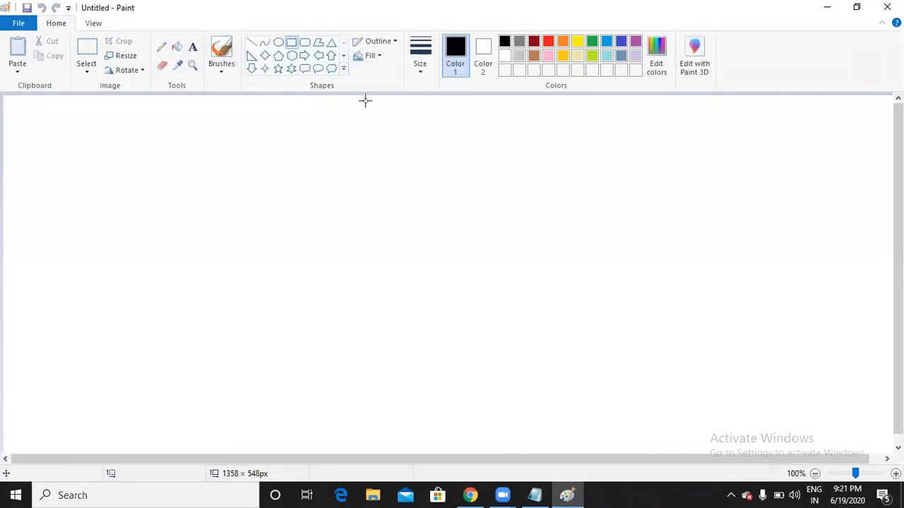
{"action": "left_click_drag", "start_coordinate": [363, 109], "coordinate": [447, 151]}
{"action": "left_click", "coordinate": [436, 219]}
{"action": "left_click_drag", "start_coordinate": [140, 170], "coordinate": [243, 222]}
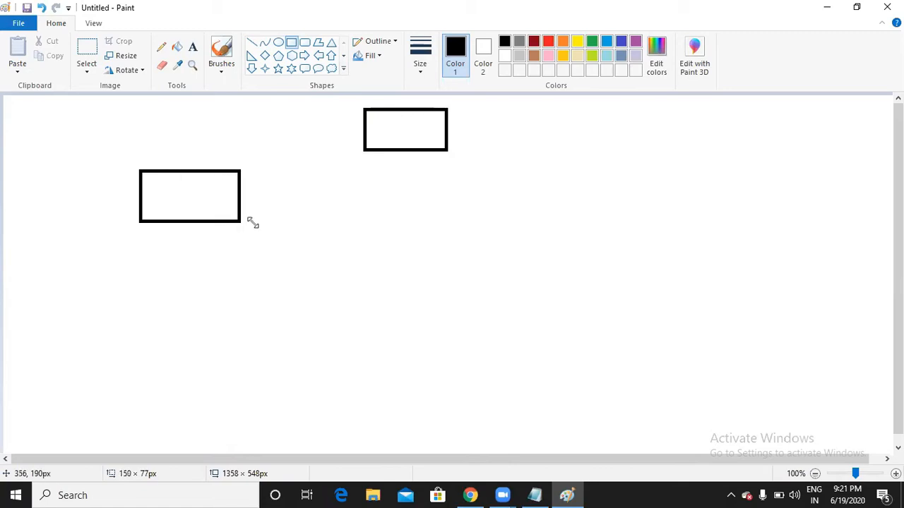
{"action": "left_click_drag", "start_coordinate": [534, 169], "coordinate": [641, 220]}
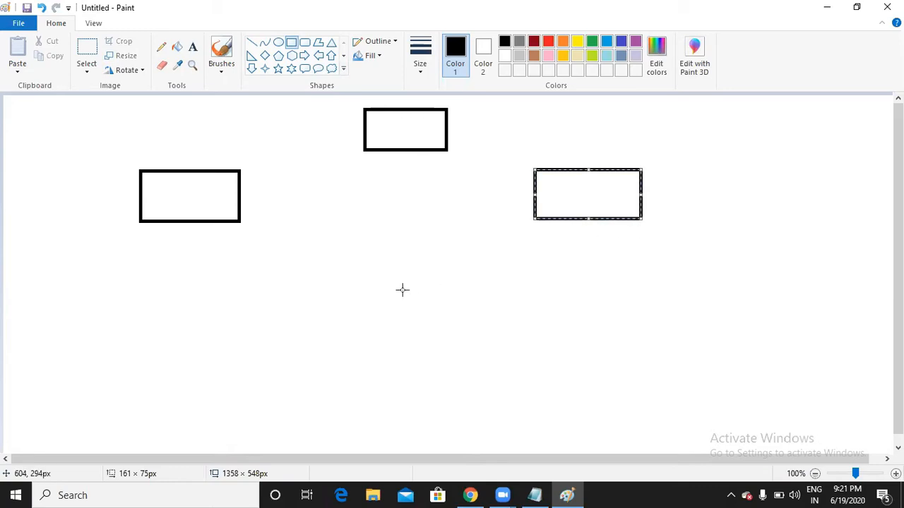
{"action": "left_click", "coordinate": [355, 294]}
- Draw a row of six small boxes, three beneath the left rectangle and three beneath the right one, each roughly 90 px wide
{"action": "left_click_drag", "start_coordinate": [41, 263], "coordinate": [106, 317]}
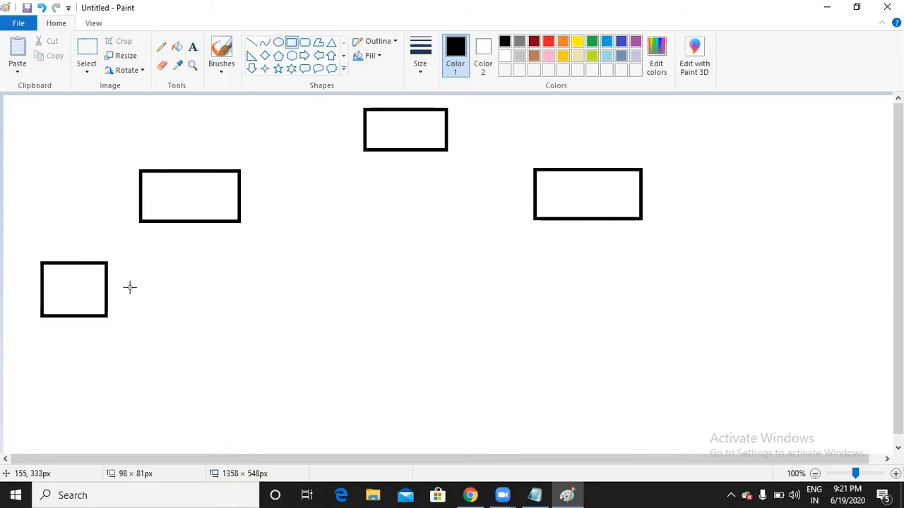
{"action": "left_click_drag", "start_coordinate": [147, 264], "coordinate": [212, 325]}
{"action": "left_click_drag", "start_coordinate": [249, 265], "coordinate": [308, 322]}
{"action": "left_click_drag", "start_coordinate": [501, 258], "coordinate": [563, 317]}
{"action": "left_click_drag", "start_coordinate": [611, 262], "coordinate": [684, 319]}
{"action": "left_click_drag", "start_coordinate": [721, 260], "coordinate": [780, 323]}
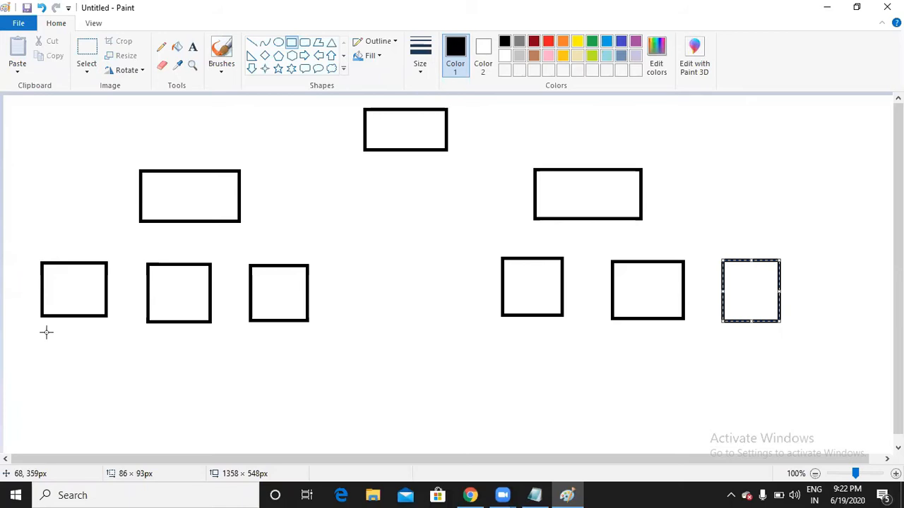
- Draw a taller box, about 135 px high, under each of the six small boxes
{"action": "left_click_drag", "start_coordinate": [38, 332], "coordinate": [109, 426]}
{"action": "left_click_drag", "start_coordinate": [146, 334], "coordinate": [210, 422]}
{"action": "left_click_drag", "start_coordinate": [246, 333], "coordinate": [296, 423]}
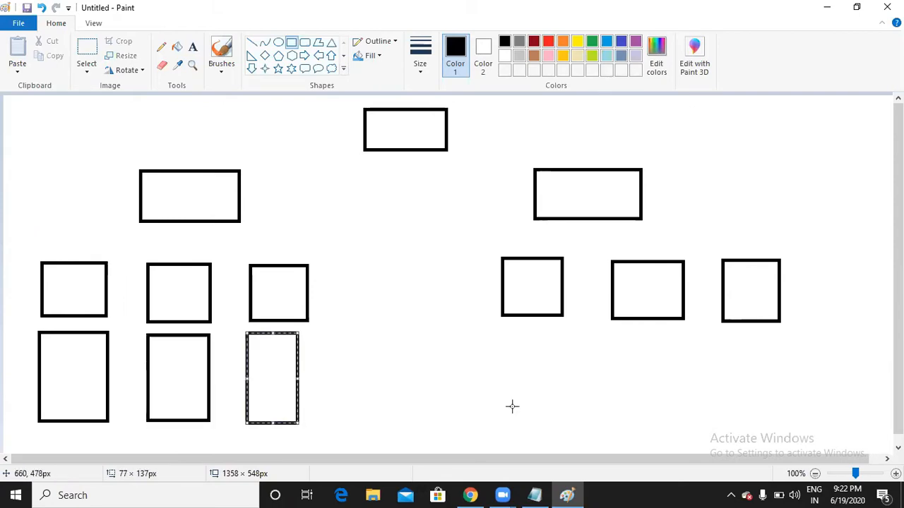
{"action": "left_click_drag", "start_coordinate": [500, 331], "coordinate": [561, 420]}
{"action": "left_click_drag", "start_coordinate": [609, 333], "coordinate": [682, 422]}
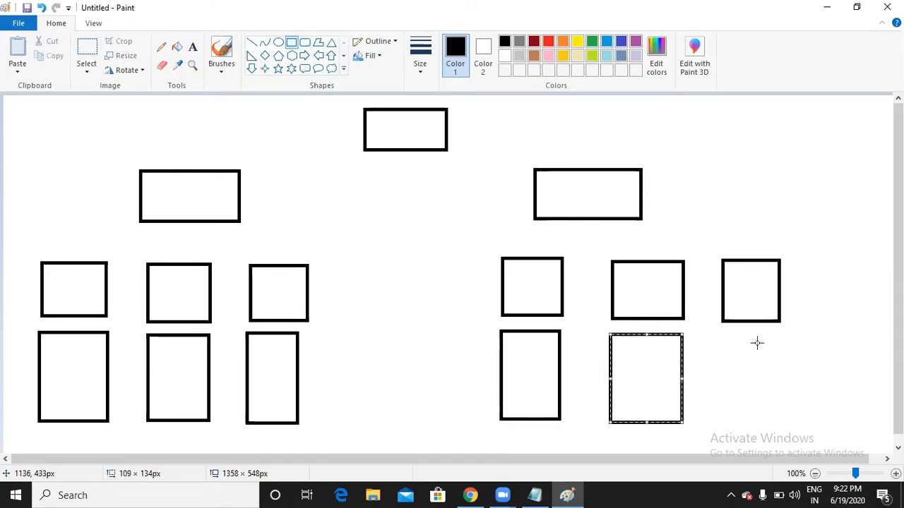
{"action": "left_click_drag", "start_coordinate": [717, 337], "coordinate": [788, 418]}
- Draw a flat rectangle, about 40 px high, under each of the six tall boxes to complete the chart's lowest row
{"action": "scroll", "coordinate": [353, 397], "scroll_direction": "down", "scroll_amount": 1}
{"action": "left_click_drag", "start_coordinate": [43, 422], "coordinate": [105, 443]}
{"action": "mouse_move", "coordinate": [146, 421]}
{"action": "left_mouse_down"}
{"action": "mouse_move", "coordinate": [209, 443]}
{"action": "mouse_move", "coordinate": [259, 432]}
{"action": "mouse_move", "coordinate": [304, 449]}
{"action": "left_mouse_up"}
{"action": "mouse_move", "coordinate": [496, 424]}
{"action": "left_mouse_down"}
{"action": "mouse_move", "coordinate": [525, 444]}
{"action": "mouse_move", "coordinate": [680, 448]}
{"action": "mouse_move", "coordinate": [717, 425]}
{"action": "mouse_move", "coordinate": [797, 450]}
{"action": "left_mouse_up"}
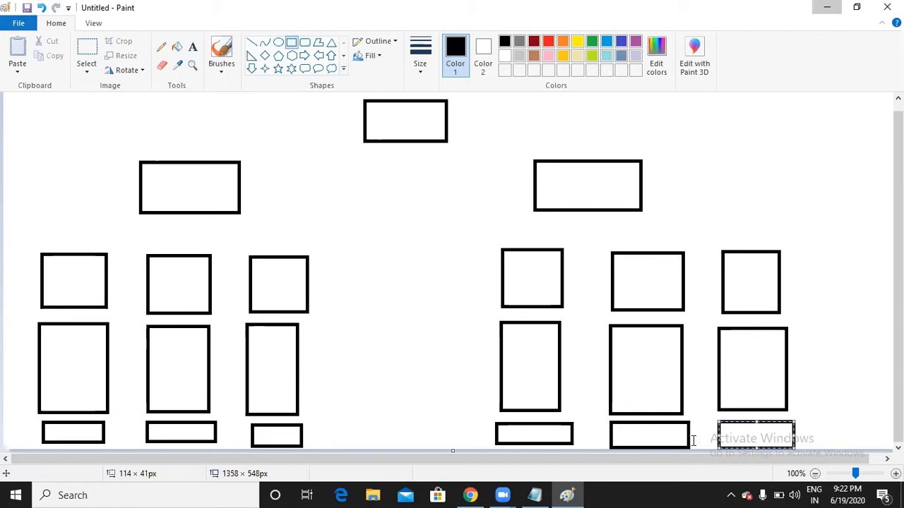
- Switch to Chrome, sign in to Google Ads and start creating a new Google Ads account
{"action": "key", "text": "alt+Tab"}
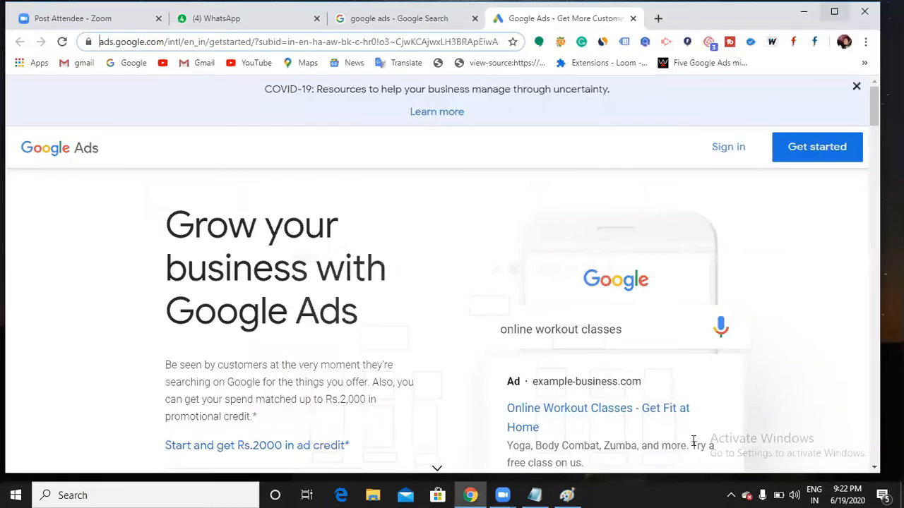
{"action": "left_click", "coordinate": [735, 153]}
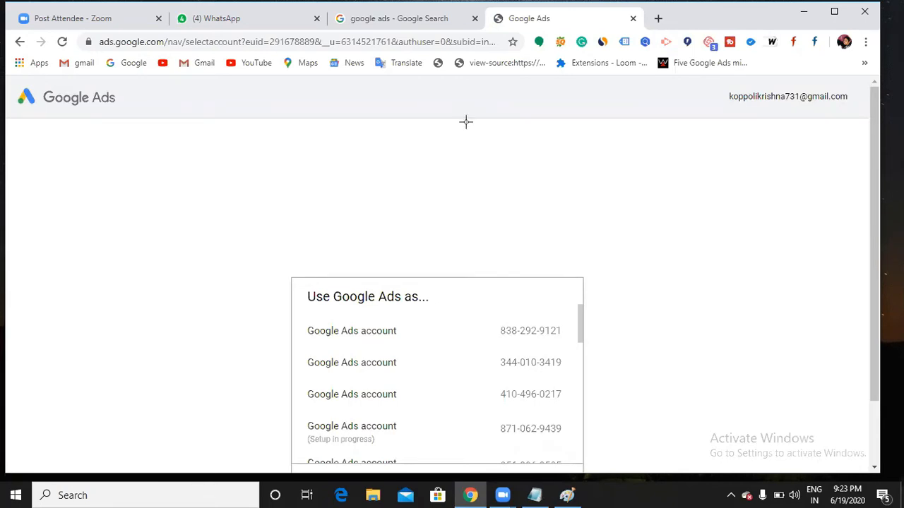
{"action": "key", "text": "alt+Tab"}
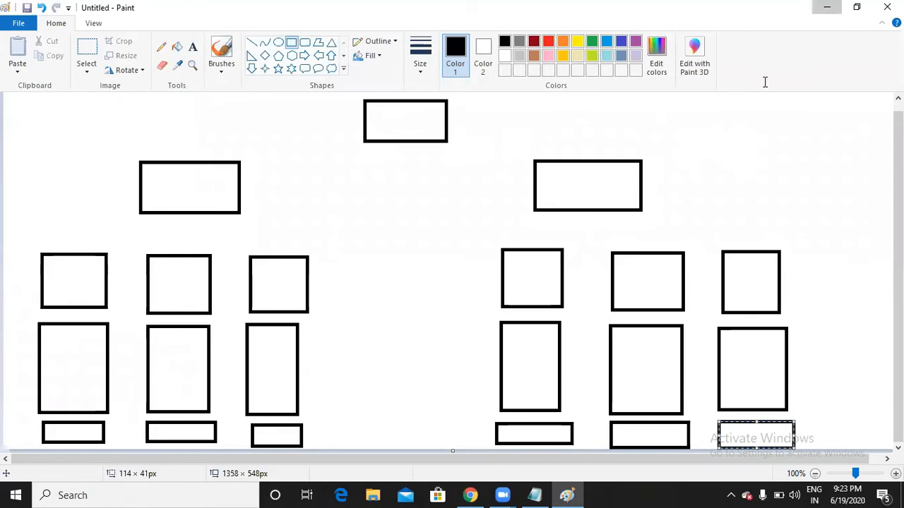
{"action": "left_click", "coordinate": [827, 7]}
{"action": "left_click", "coordinate": [815, 22]}
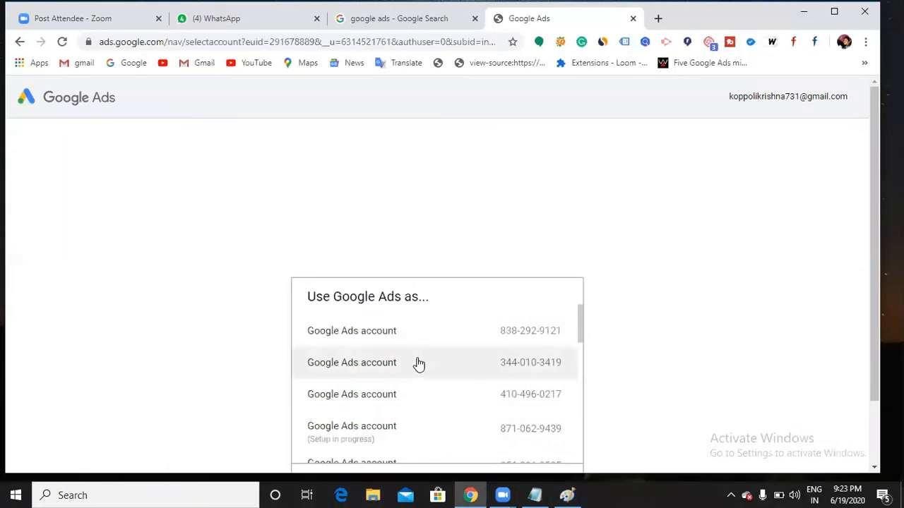
{"action": "scroll", "coordinate": [654, 366], "scroll_direction": "down", "scroll_amount": 1}
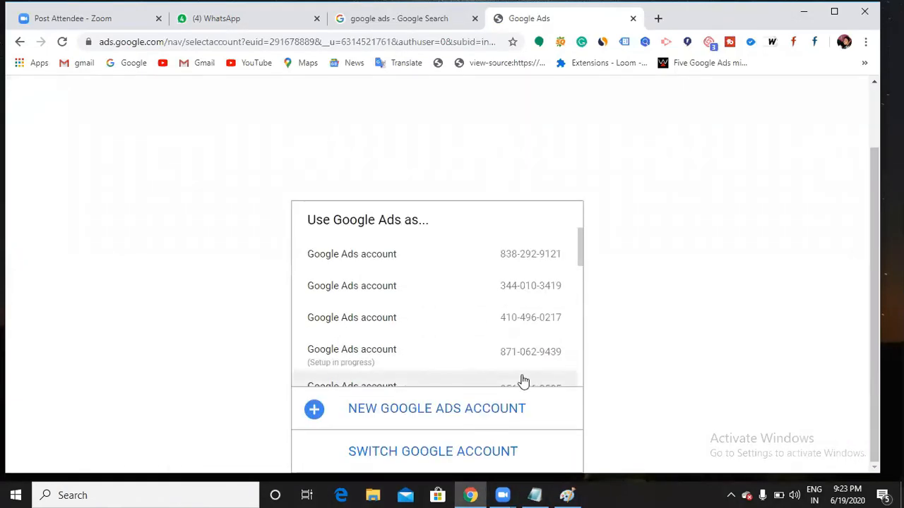
{"action": "left_click", "coordinate": [447, 410]}
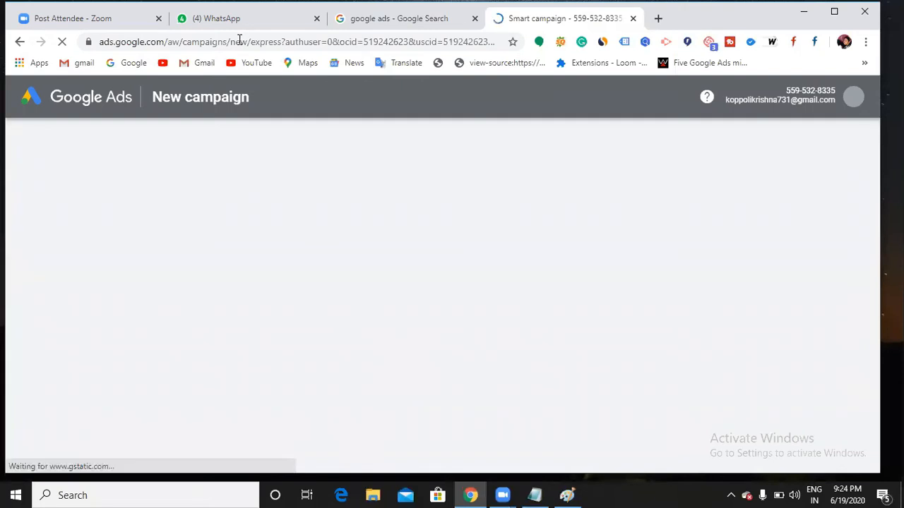
- Examine the new campaign page's web address, focusing on the "campaigns/new/express" part
{"action": "left_click_drag", "start_coordinate": [163, 46], "coordinate": [321, 43]}
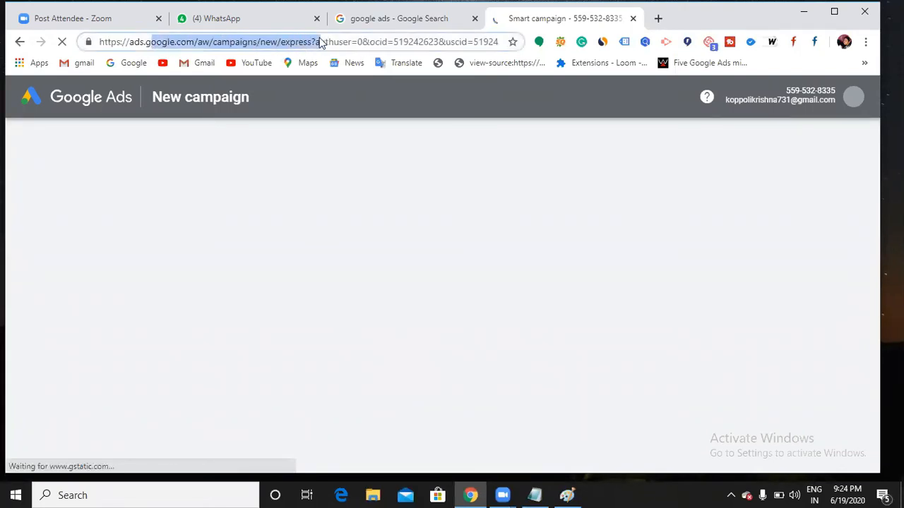
{"action": "left_click", "coordinate": [317, 43]}
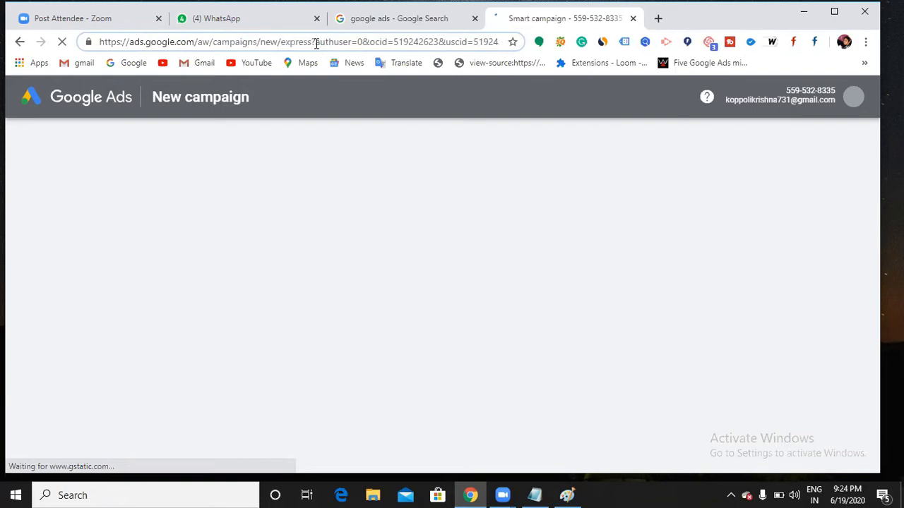
{"action": "key", "text": "shift+Left"}
{"action": "key", "text": "shift+Left"}
{"action": "key", "text": "shift+Left"}
{"action": "key", "text": "shift+Left"}
{"action": "key", "text": "shift+Left"}
{"action": "key", "text": "shift+Left"}
{"action": "key", "text": "shift+Left"}
{"action": "key", "text": "shift+Left"}
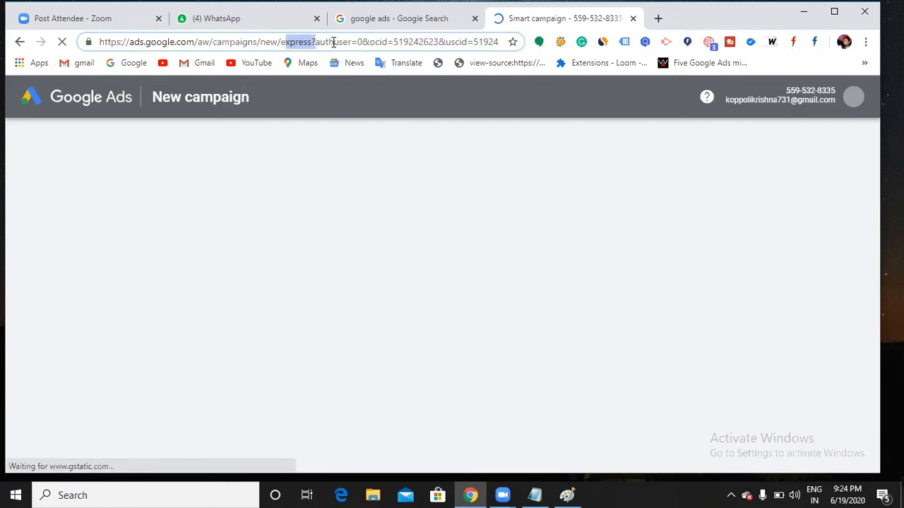
{"action": "left_click", "coordinate": [293, 51]}
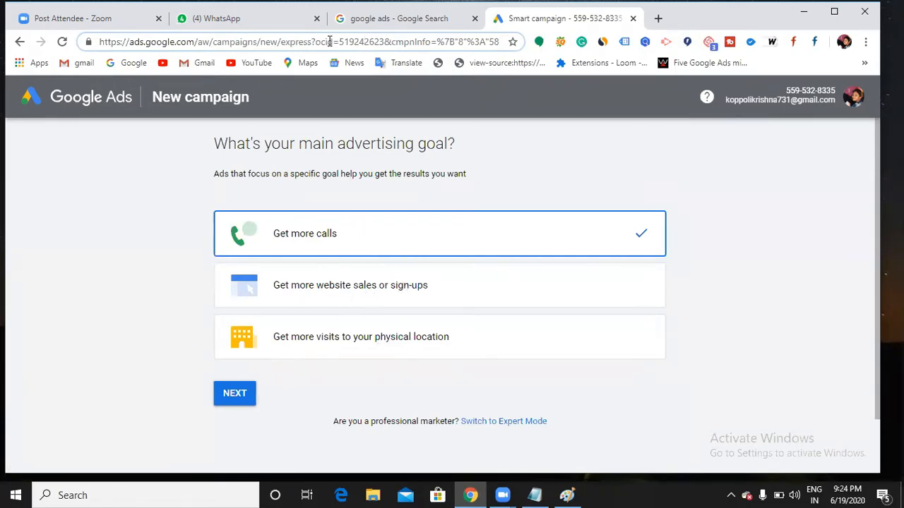
{"action": "left_click_drag", "start_coordinate": [334, 42], "coordinate": [144, 46]}
{"action": "left_click", "coordinate": [203, 44]}
{"action": "scroll", "coordinate": [474, 266], "scroll_direction": "down", "scroll_amount": 2}
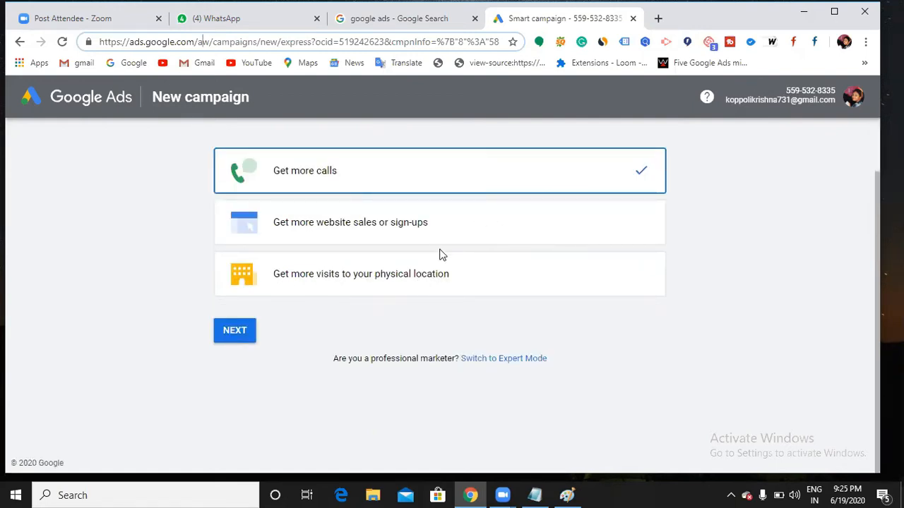
{"action": "left_click_drag", "start_coordinate": [280, 42], "coordinate": [327, 43]}
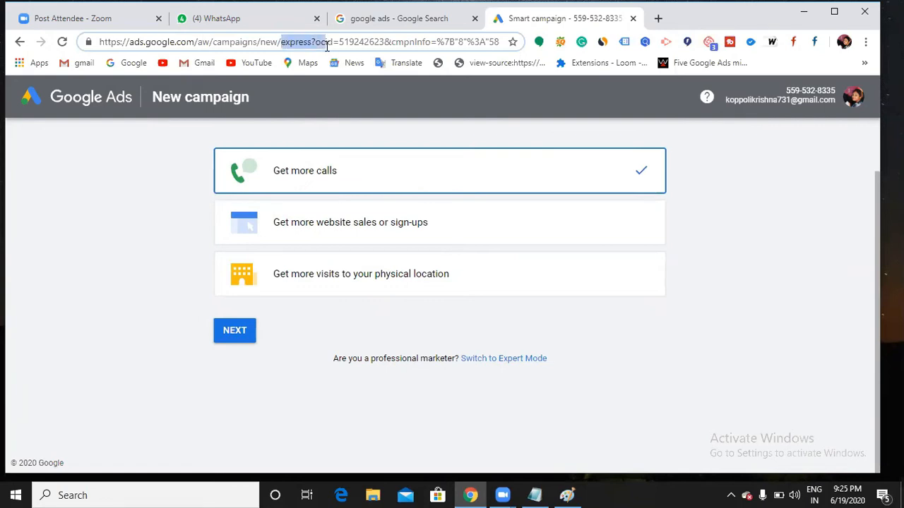
{"action": "left_click", "coordinate": [347, 43]}
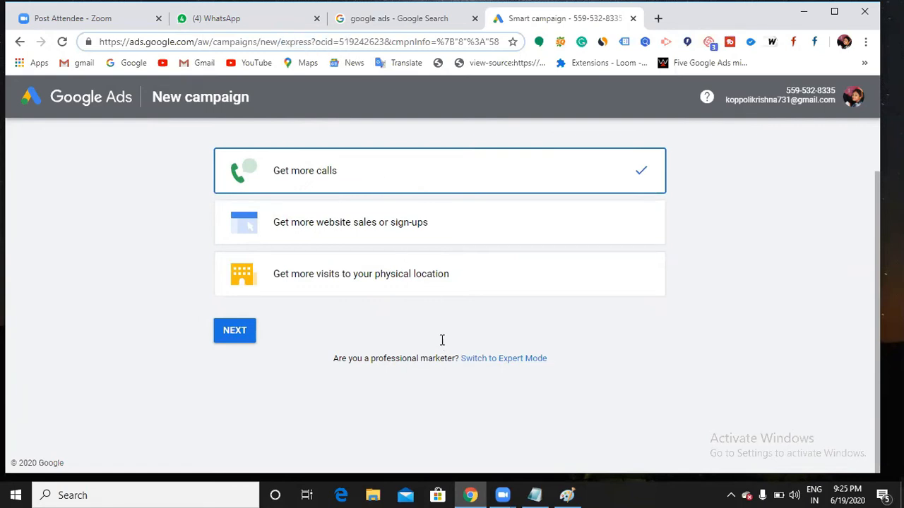
- Switch the new campaign setup to Expert Mode and review the campaign goal options in the maximized browser window
{"action": "left_click_drag", "start_coordinate": [333, 360], "coordinate": [437, 360]}
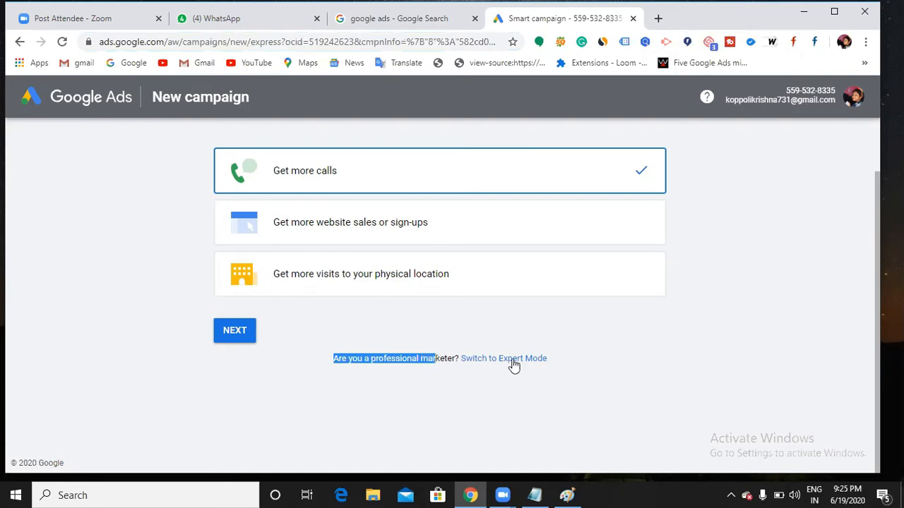
{"action": "left_click", "coordinate": [485, 359]}
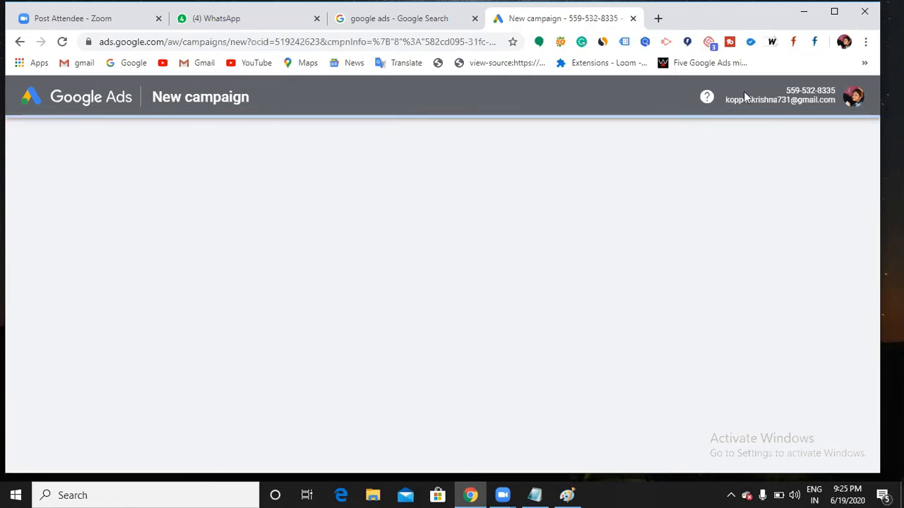
{"action": "left_click", "coordinate": [835, 13]}
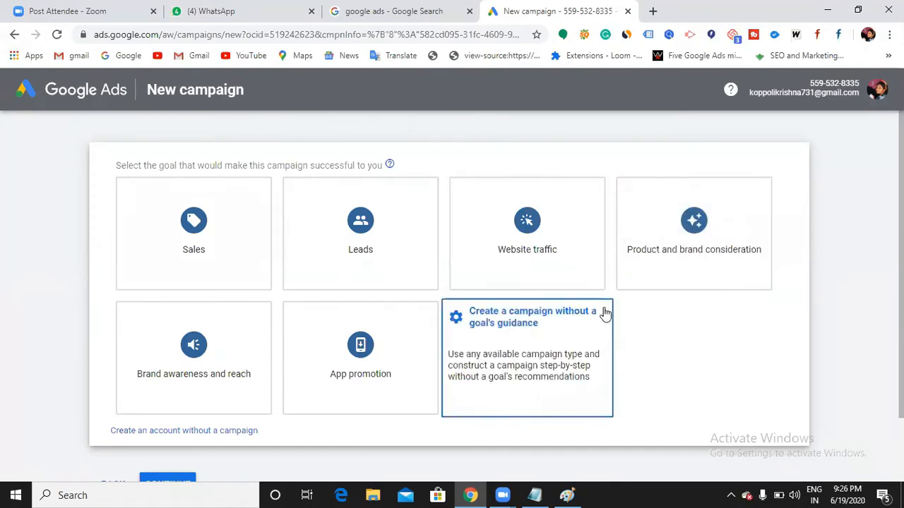
{"action": "scroll", "coordinate": [424, 268], "scroll_direction": "down", "scroll_amount": 2}
{"action": "scroll", "coordinate": [423, 265], "scroll_direction": "up", "scroll_amount": 2}
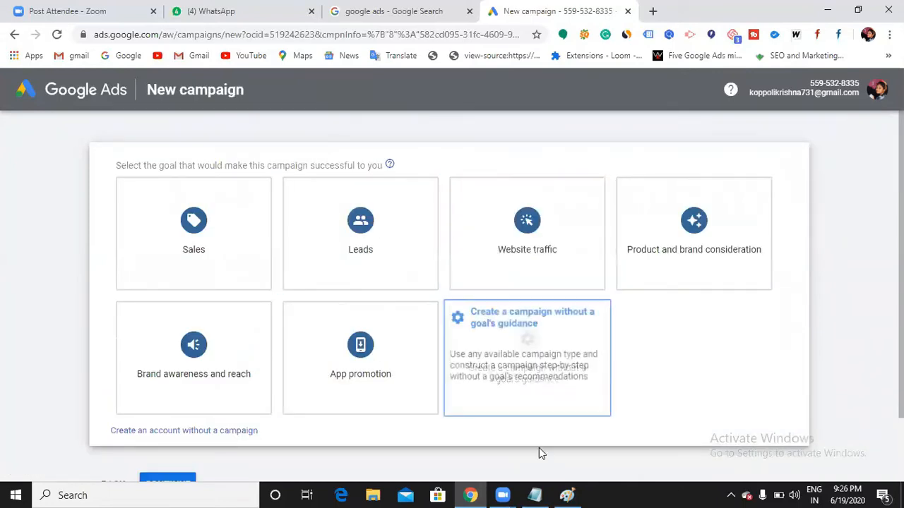
- Switch to the Notepad notes and add a spaced-out line reading Search network, SERP, CPC, Text below "keer"
{"action": "left_click", "coordinate": [535, 495]}
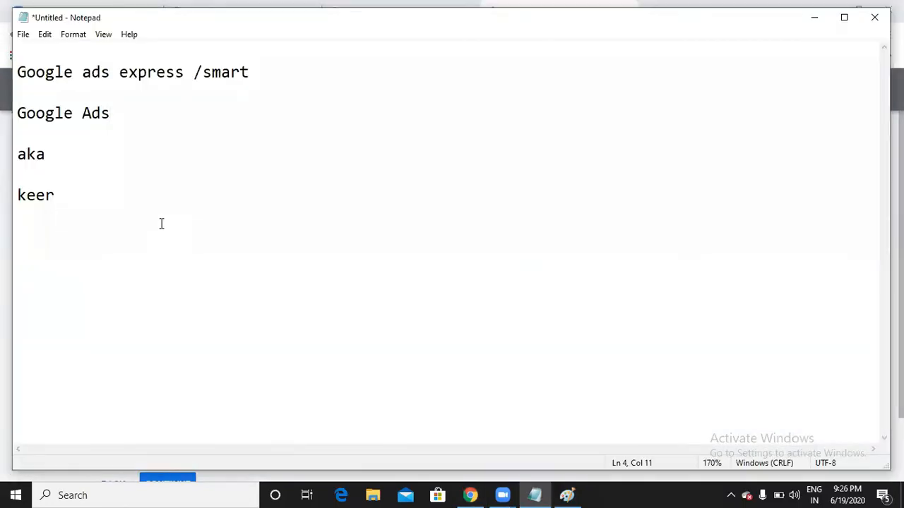
{"action": "left_click", "coordinate": [147, 217]}
{"action": "key", "text": "Return"}
{"action": "key", "text": "Return"}
{"action": "type", "text": "Searc"}
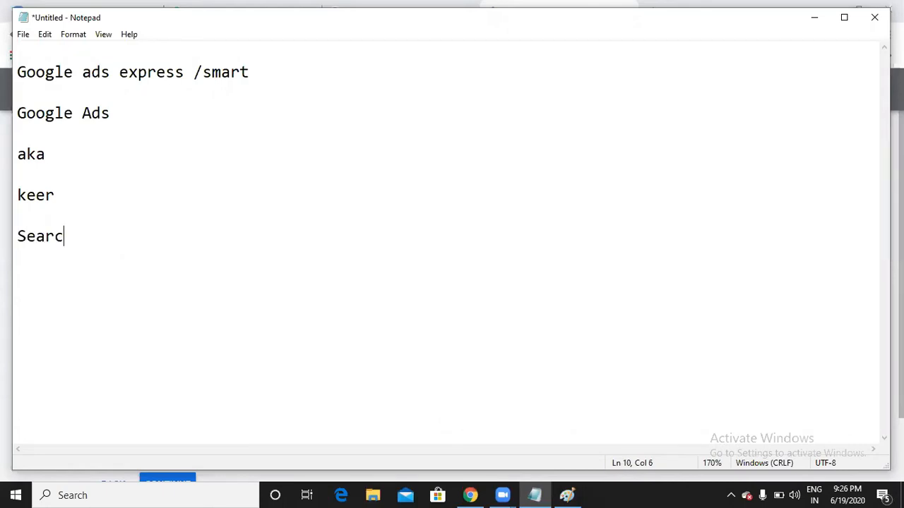
{"action": "type", "text": "h network       "}
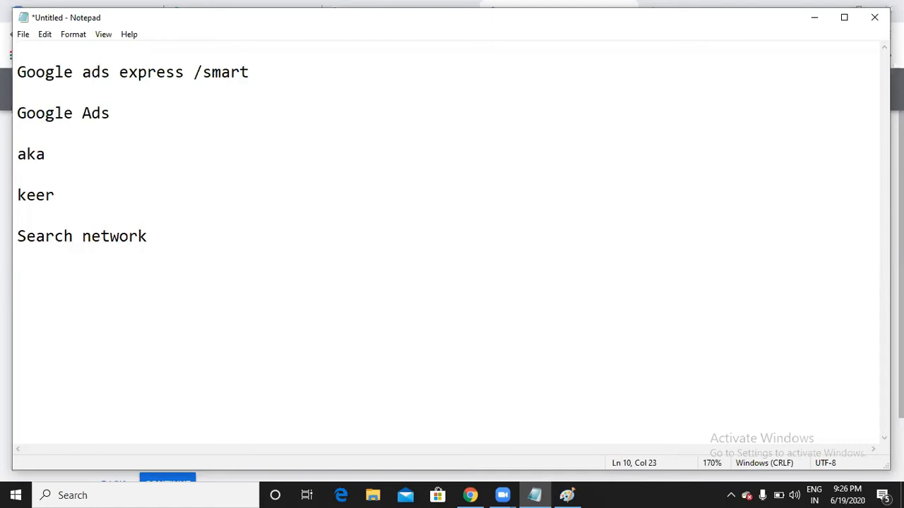
{"action": "type", "text": " SERP            CPC"}
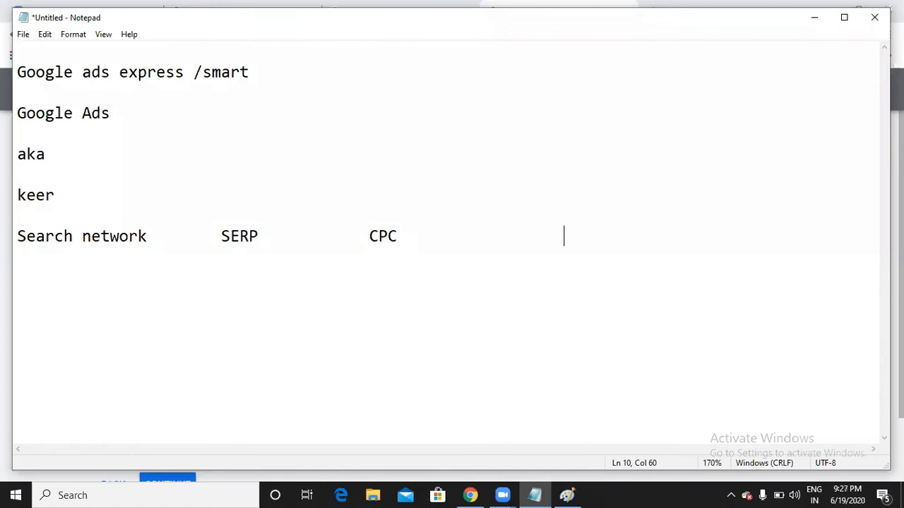
{"action": "type", "text": "P                  Text"}
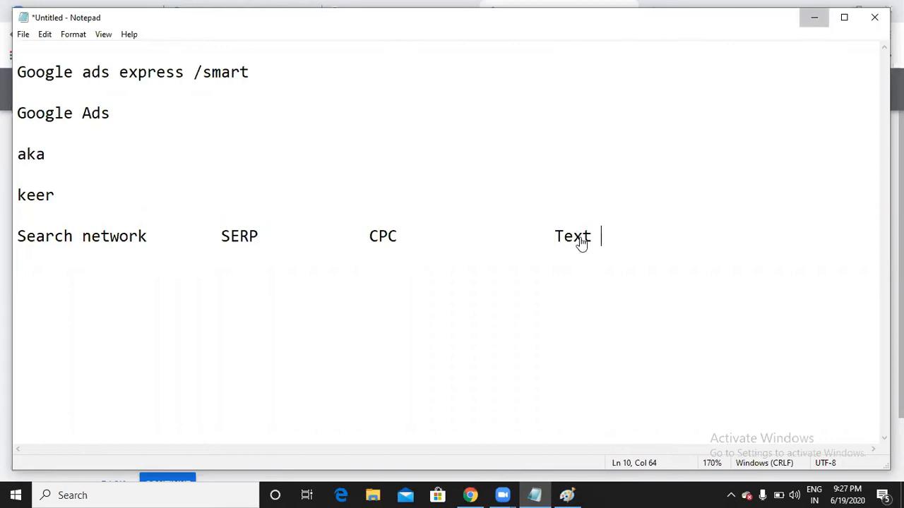
- Return to the new campaign in Chrome, choose to create it without a goal's guidance and select the Search campaign type
{"action": "key", "text": "alt+Tab"}
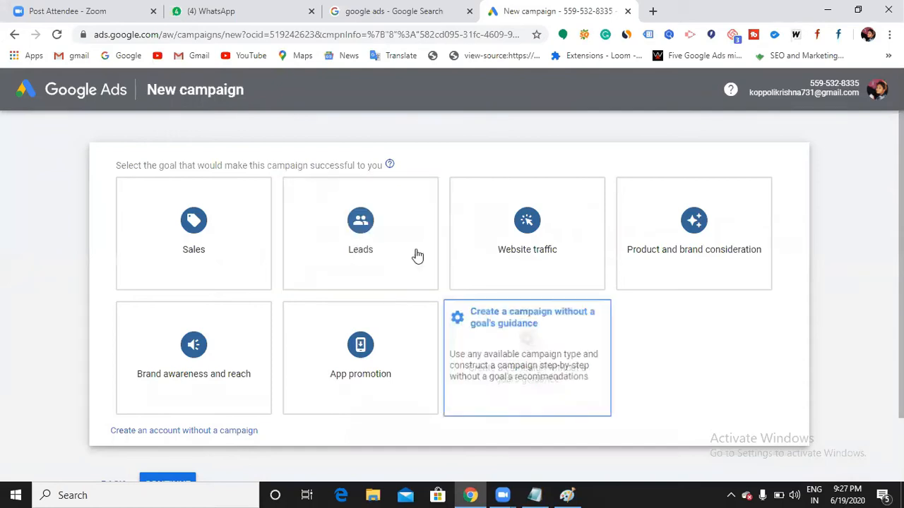
{"action": "left_click", "coordinate": [546, 392]}
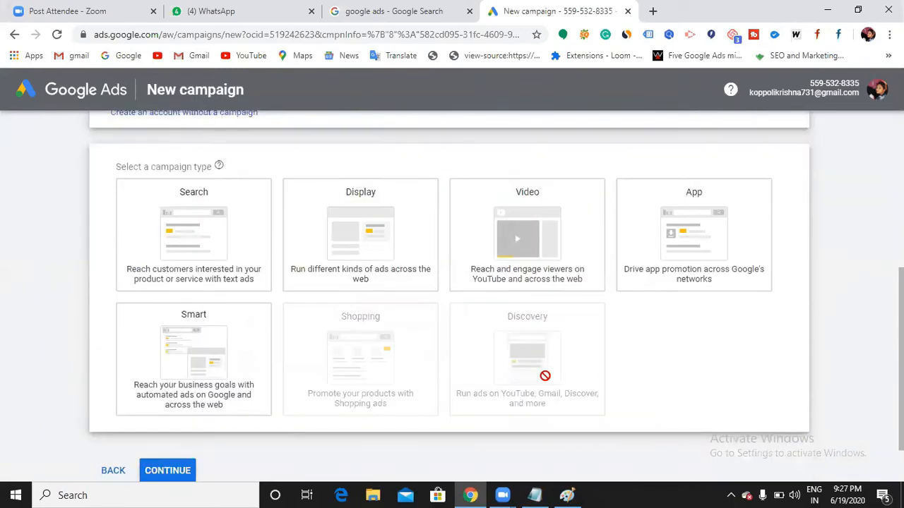
{"action": "scroll", "coordinate": [434, 202], "scroll_direction": "up", "scroll_amount": 4}
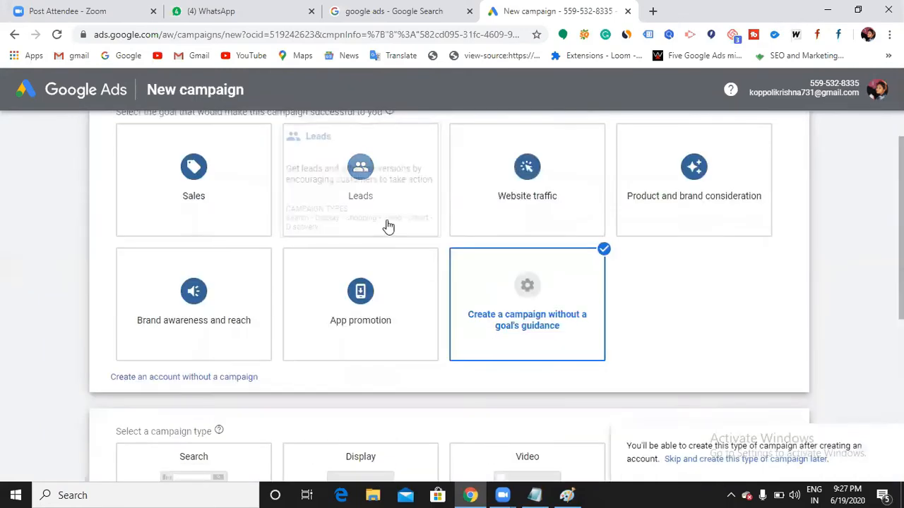
{"action": "scroll", "coordinate": [575, 356], "scroll_direction": "down", "scroll_amount": 3}
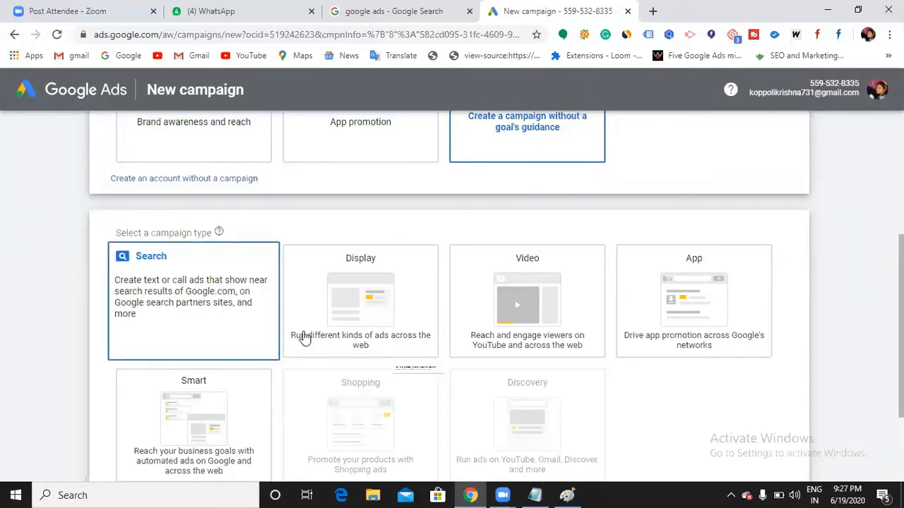
{"action": "scroll", "coordinate": [303, 338], "scroll_direction": "down", "scroll_amount": 2}
{"action": "scroll", "coordinate": [303, 337], "scroll_direction": "down", "scroll_amount": 2}
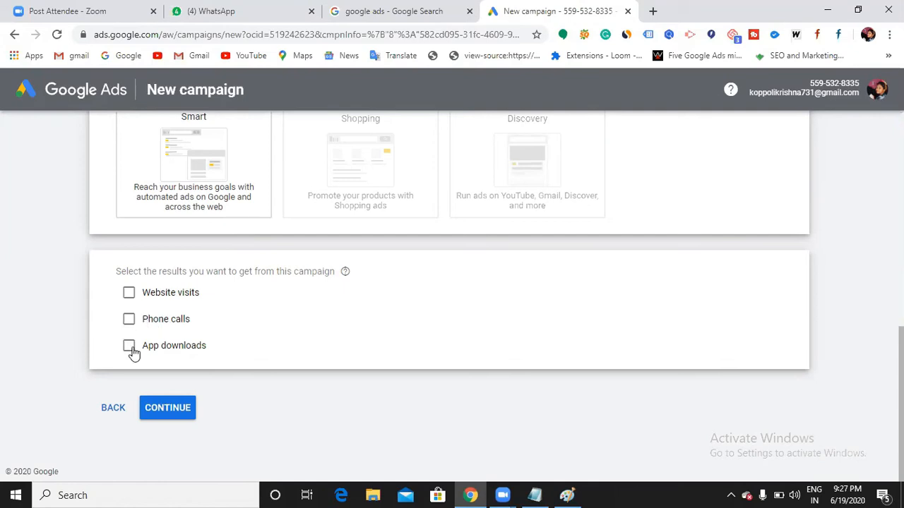
- Select Website visits as the desired result, enter the address copied from digicourse.in in a new browser tab, and continue to the campaign settings
{"action": "left_click", "coordinate": [130, 294]}
{"action": "left_click", "coordinate": [203, 317]}
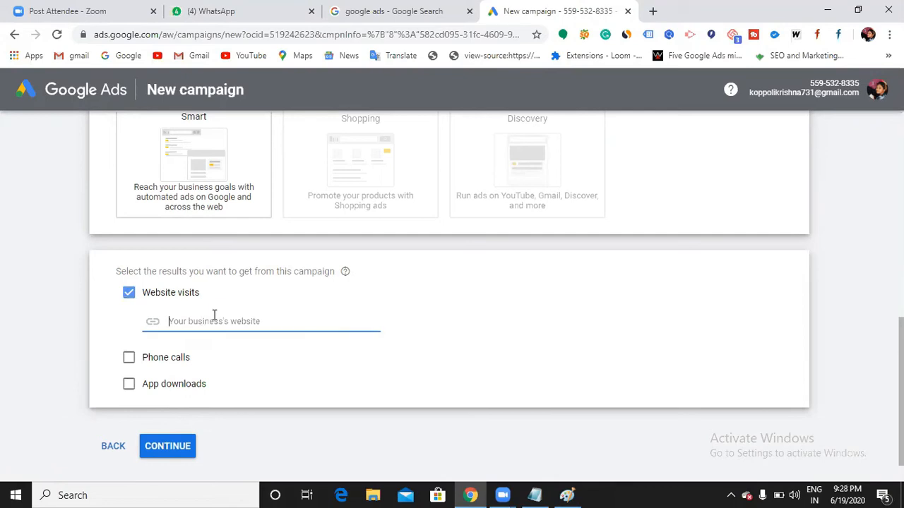
{"action": "left_click", "coordinate": [653, 13]}
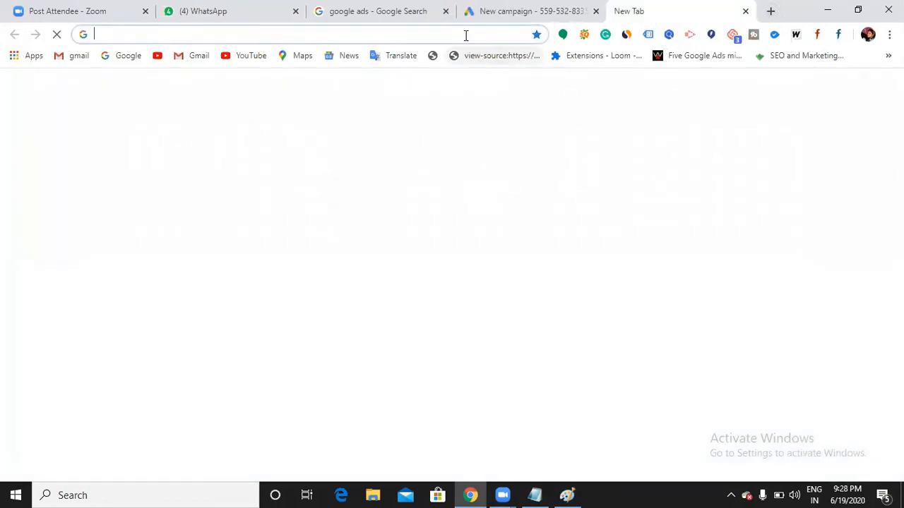
{"action": "type", "text": "digicourse.in"}
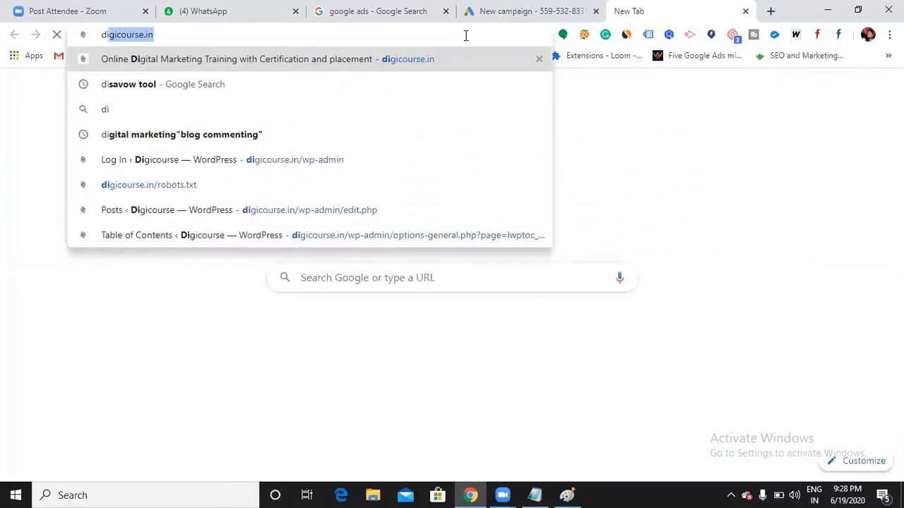
{"action": "key", "text": "Return"}
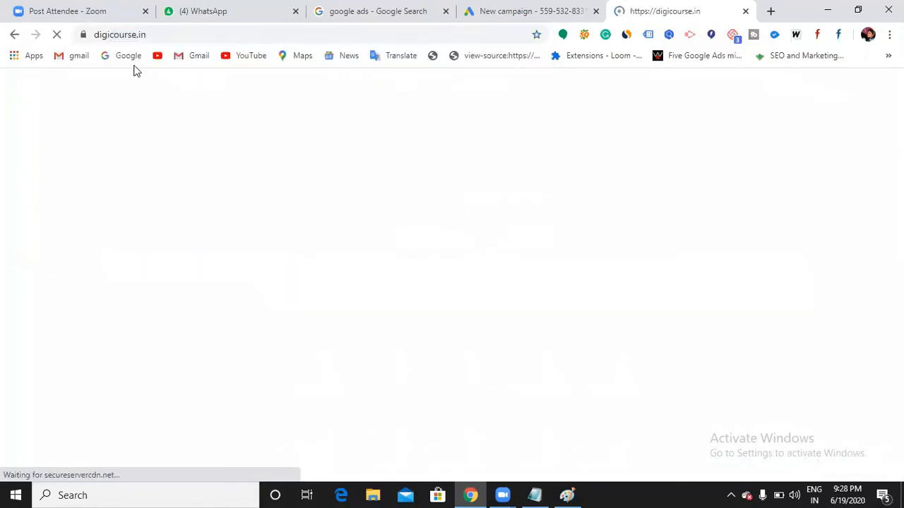
{"action": "left_click", "coordinate": [102, 34]}
{"action": "key", "text": "ctrl+c"}
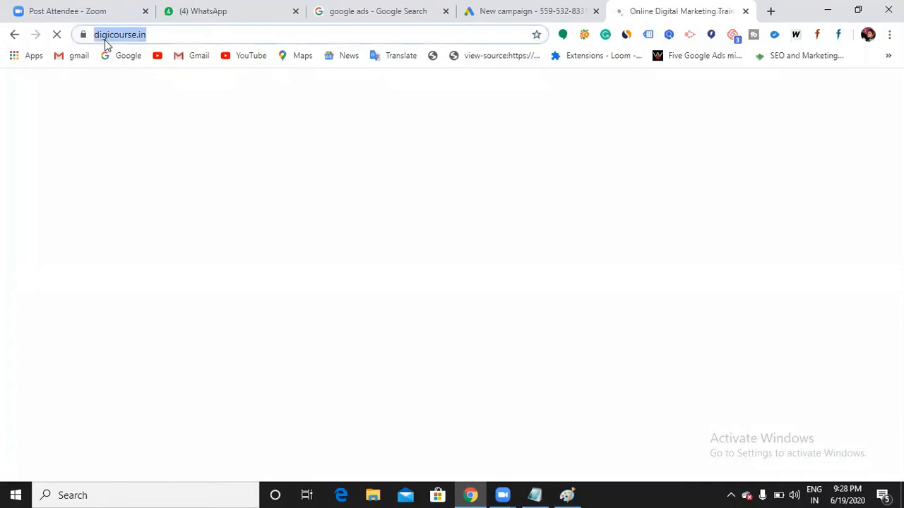
{"action": "left_click", "coordinate": [495, 14]}
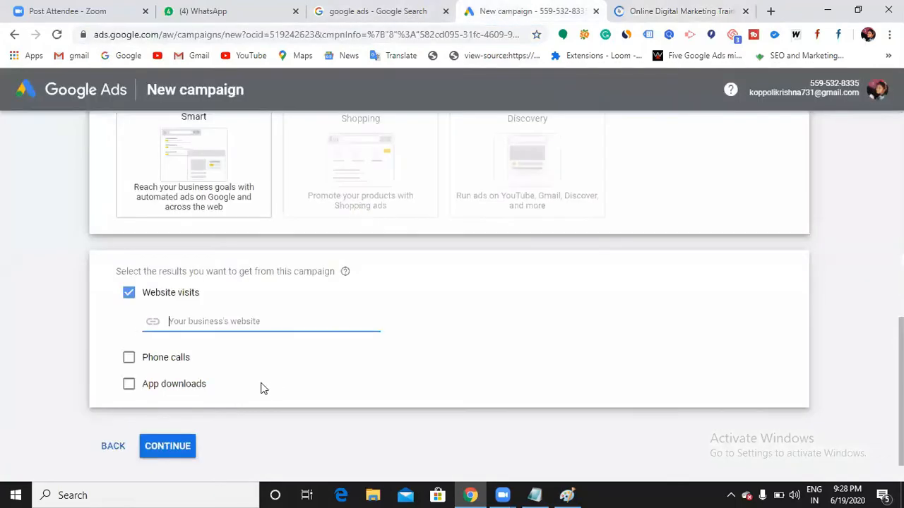
{"action": "key", "text": "ctrl+v"}
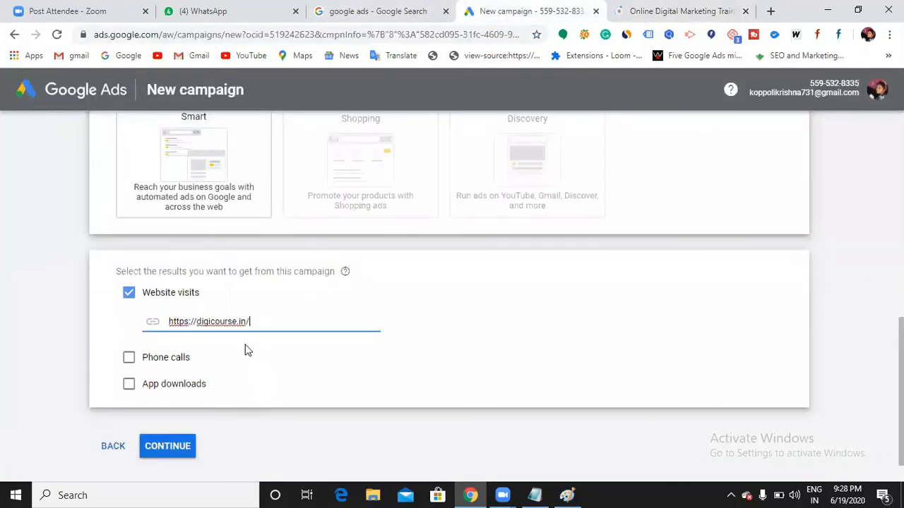
{"action": "left_click", "coordinate": [169, 446]}
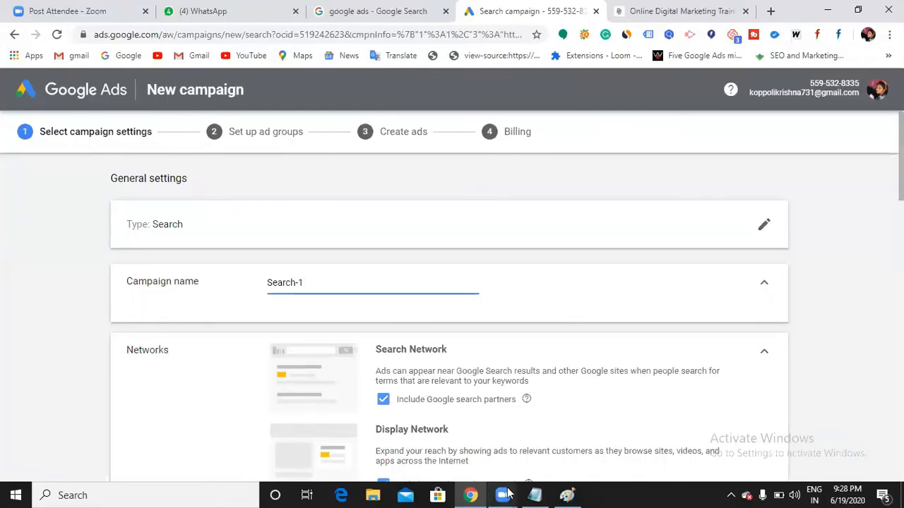
- Look at the account structure diagram in Paint and return to the campaign settings in Chrome
{"action": "left_click", "coordinate": [567, 495]}
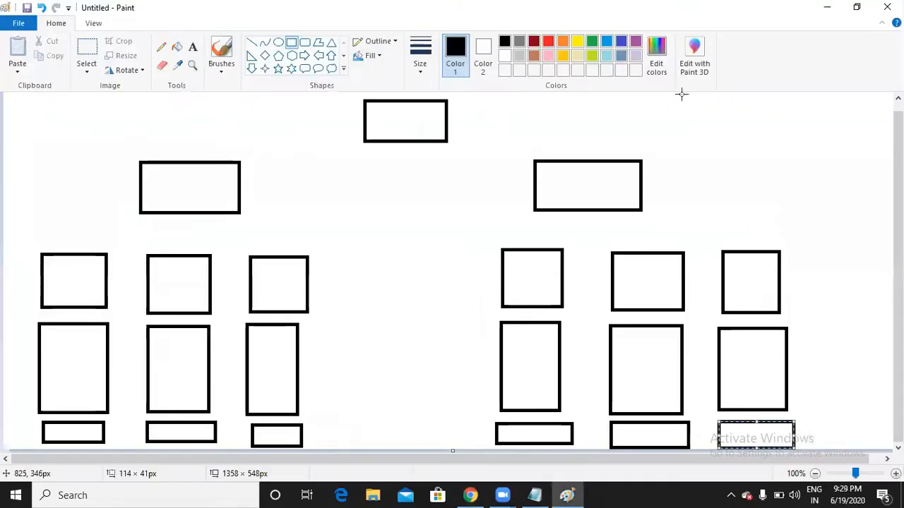
{"action": "left_click", "coordinate": [825, 12]}
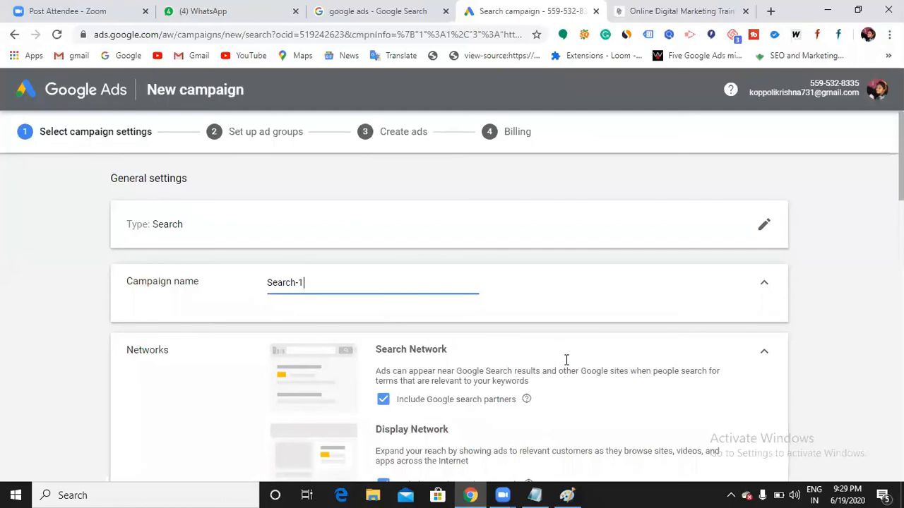
{"action": "key", "text": "alt+Tab"}
{"action": "key", "text": "alt+Tab"}
- Replace the default campaign name with "9pm batch"
{"action": "key", "text": "BackSpace"}
{"action": "key", "text": "BackSpace"}
{"action": "key", "text": "BackSpace"}
{"action": "key", "text": "BackSpace"}
{"action": "type", "text": "9pm batch"}
{"action": "scroll", "coordinate": [256, 278], "scroll_direction": "down", "scroll_amount": 1}
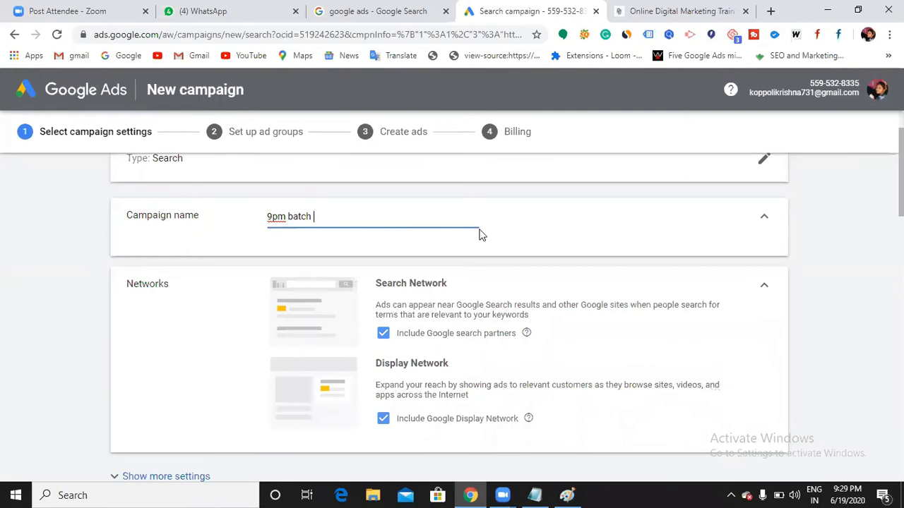
- Review the campaign's Networks settings and compare them with the Search network line in the Notepad notes
{"action": "scroll", "coordinate": [479, 235], "scroll_direction": "down", "scroll_amount": 2}
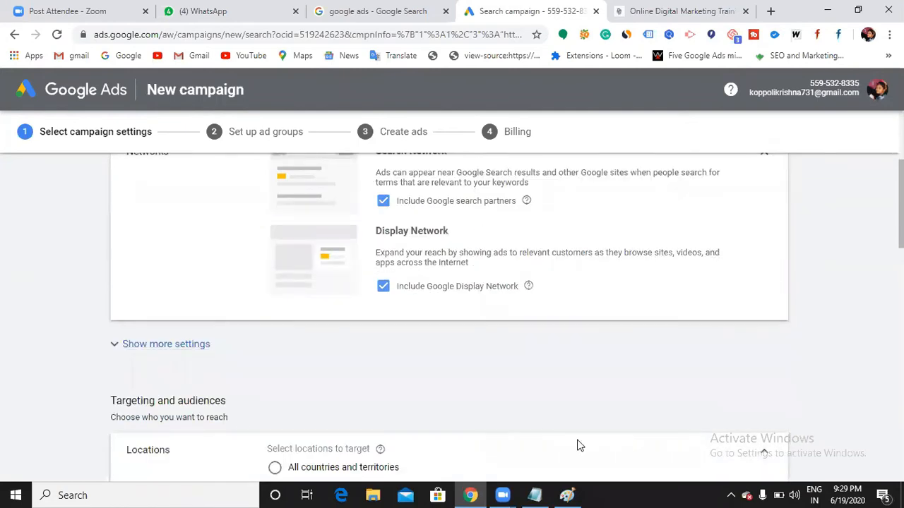
{"action": "scroll", "coordinate": [577, 446], "scroll_direction": "up", "scroll_amount": 1}
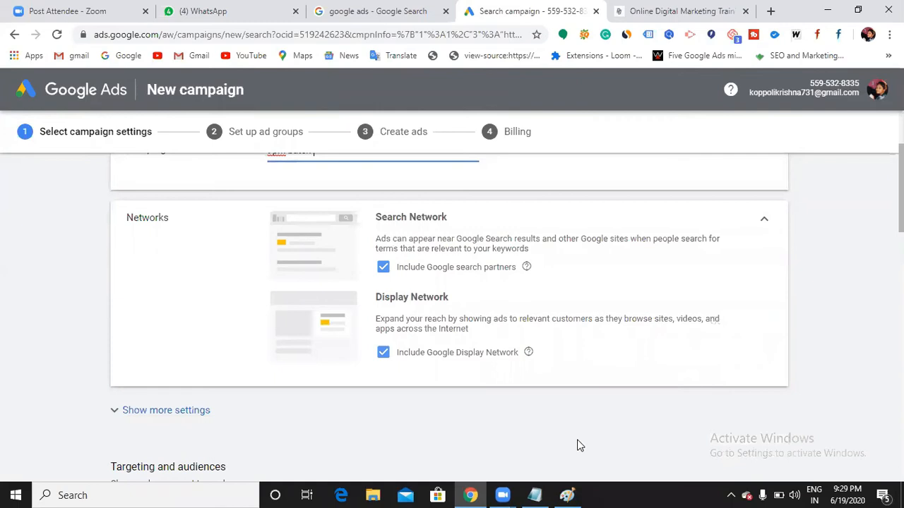
{"action": "left_click", "coordinate": [871, 424]}
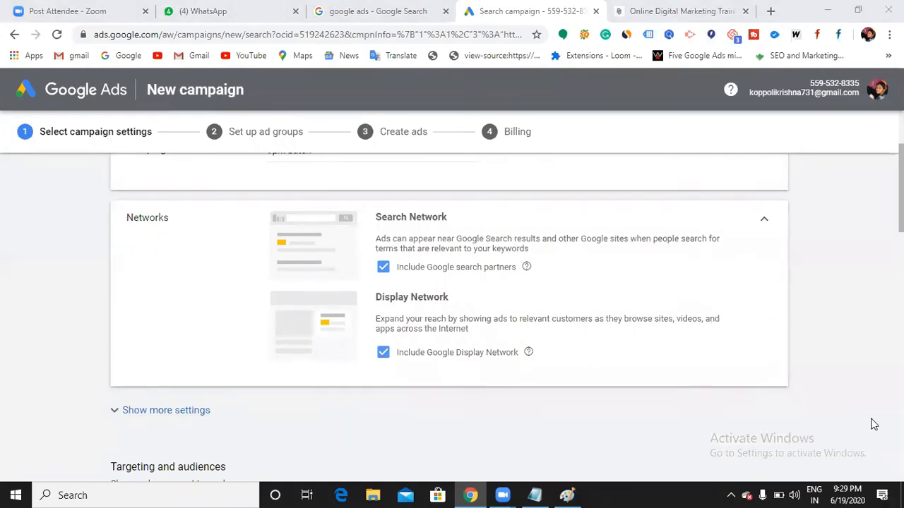
{"action": "left_click", "coordinate": [535, 495]}
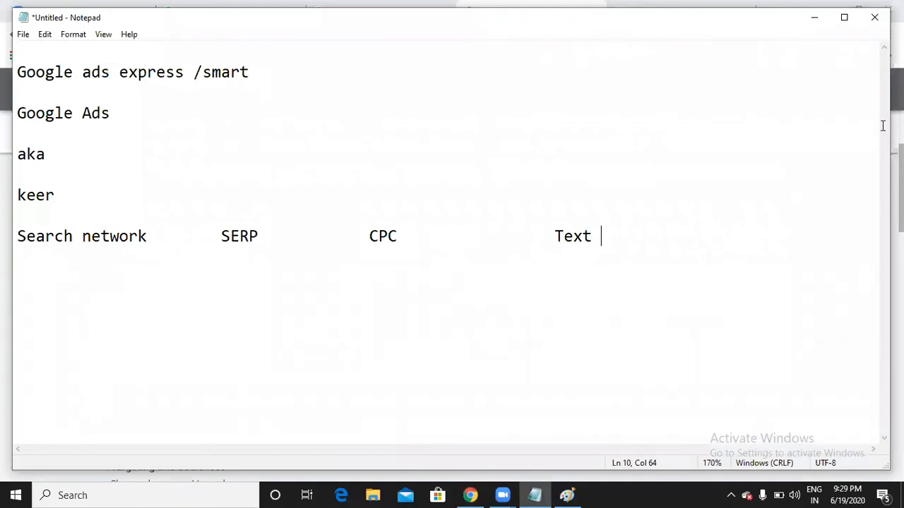
{"action": "left_click", "coordinate": [814, 19]}
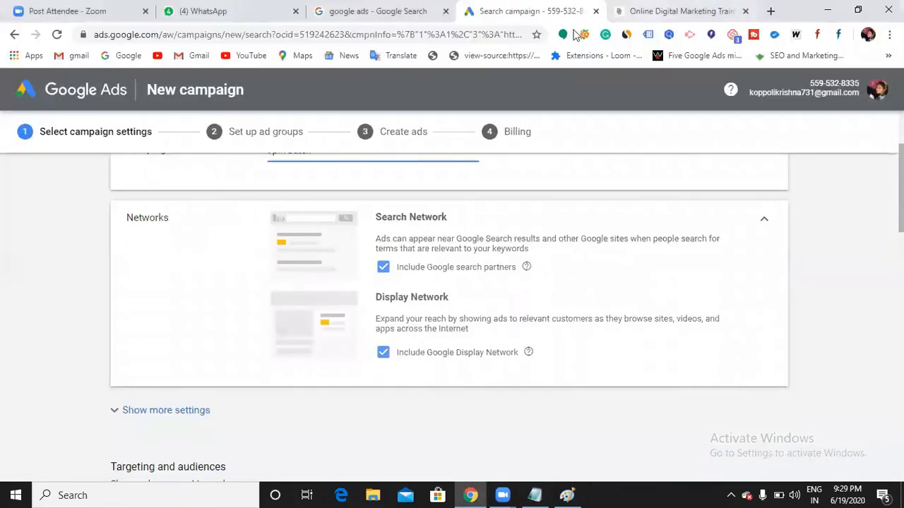
- Search Google for "online digital marketing training" in the existing search results tab
{"action": "left_click", "coordinate": [388, 12]}
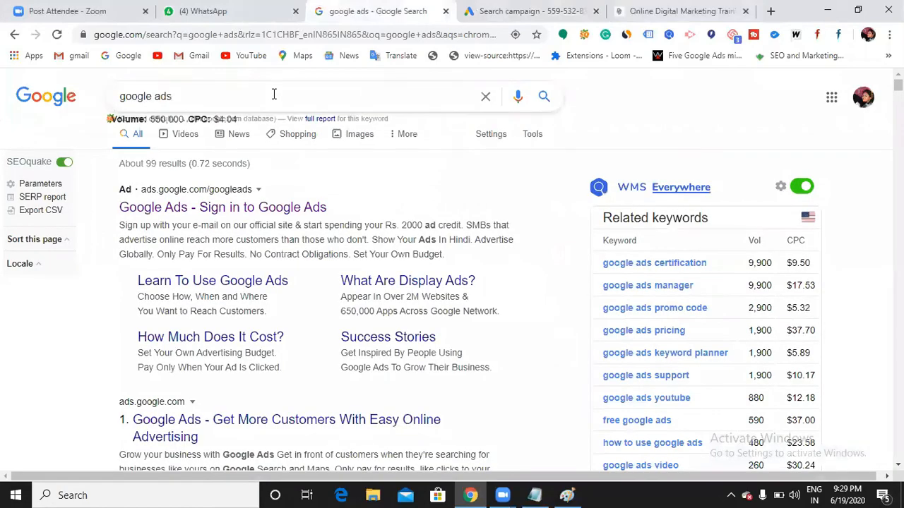
{"action": "left_click", "coordinate": [274, 94]}
{"action": "key", "text": "BackSpace"}
{"action": "key", "text": "BackSpace"}
{"action": "key", "text": "BackSpace"}
{"action": "key", "text": "BackSpace"}
{"action": "key", "text": "BackSpace"}
{"action": "key", "text": "BackSpace"}
{"action": "key", "text": "BackSpace"}
{"action": "key", "text": "BackSpace"}
{"action": "key", "text": "BackSpace"}
{"action": "key", "text": "BackSpace"}
{"action": "type", "text": "o"}
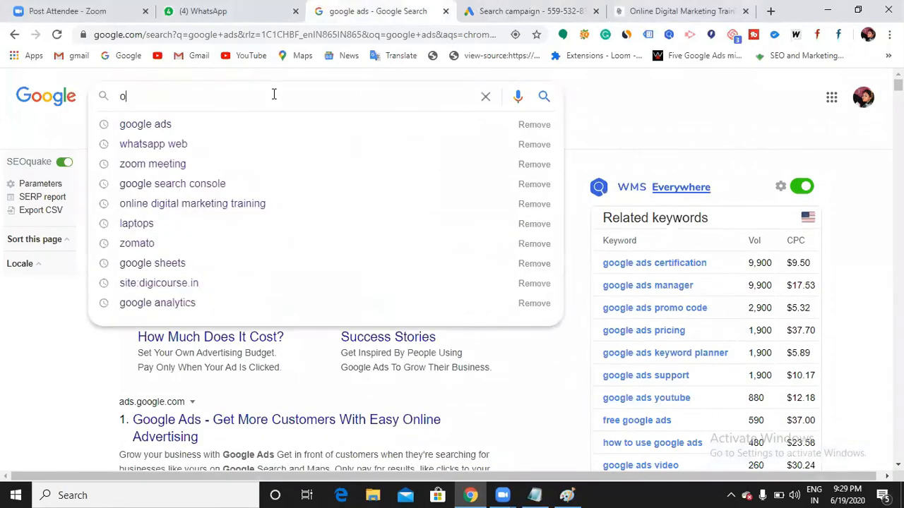
{"action": "type", "text": "nline"}
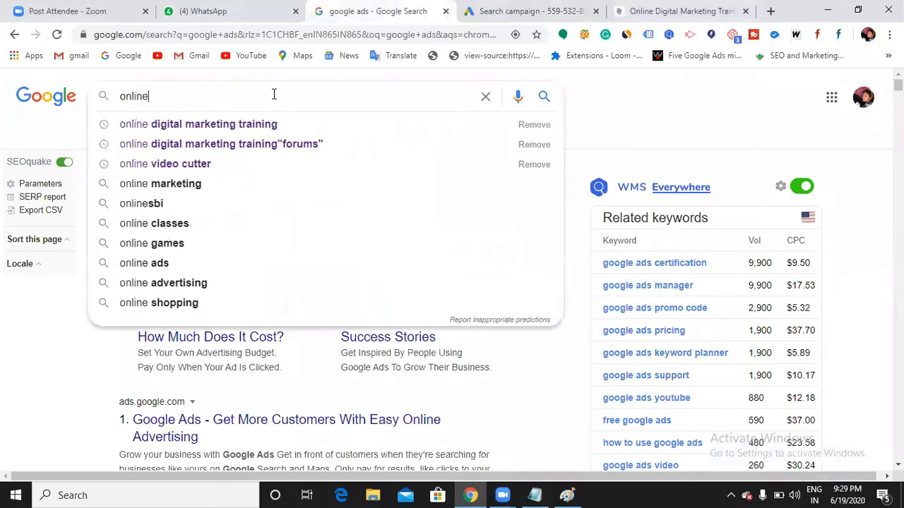
{"action": "left_click", "coordinate": [272, 127]}
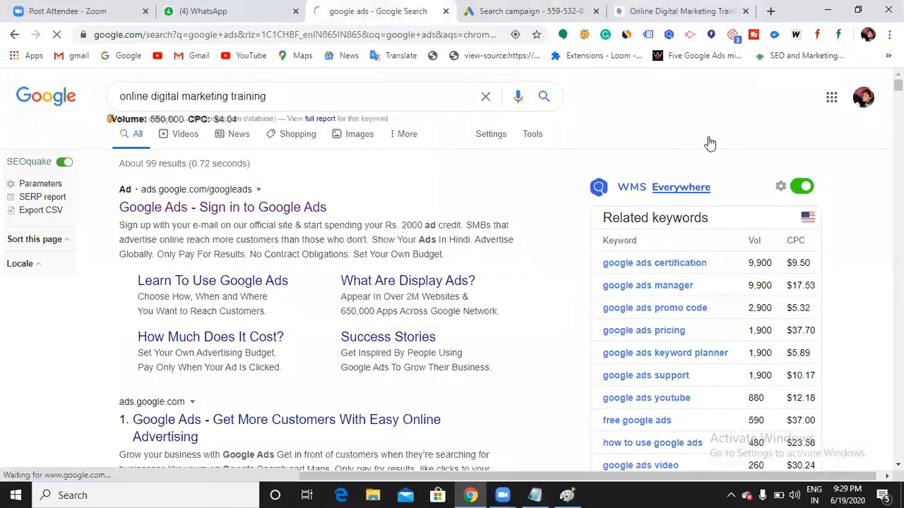
- Return to the campaign's Networks settings and exclude both the Google Display Network and Google search partners
{"action": "key", "text": "ctrl+Tab"}
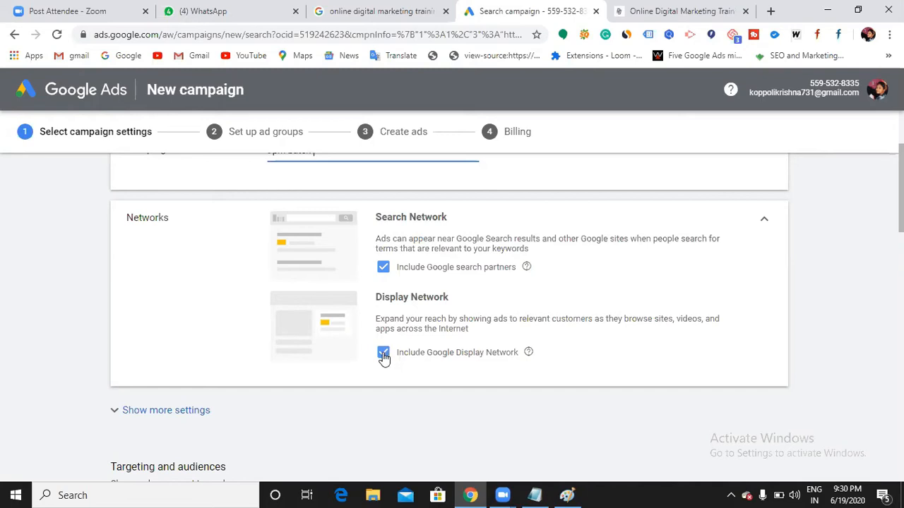
{"action": "left_click", "coordinate": [383, 354]}
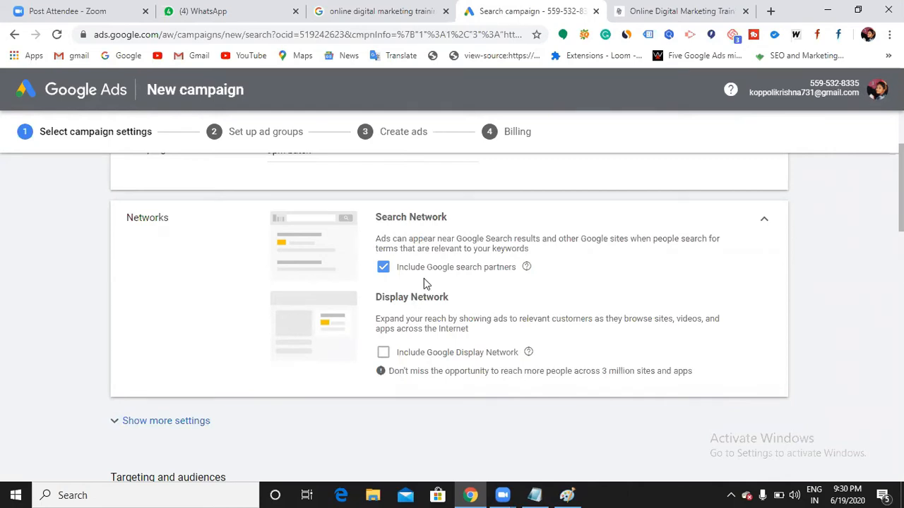
{"action": "left_click", "coordinate": [383, 268]}
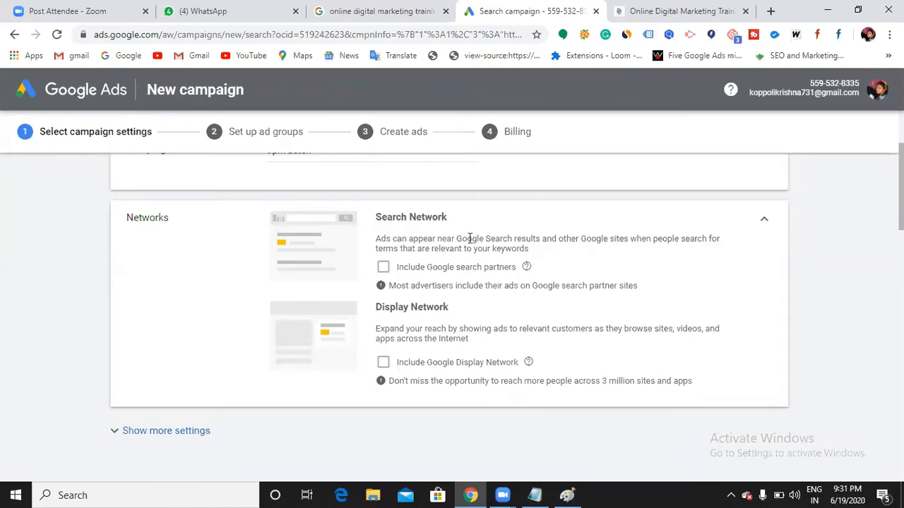
{"action": "left_click_drag", "start_coordinate": [380, 220], "coordinate": [444, 217]}
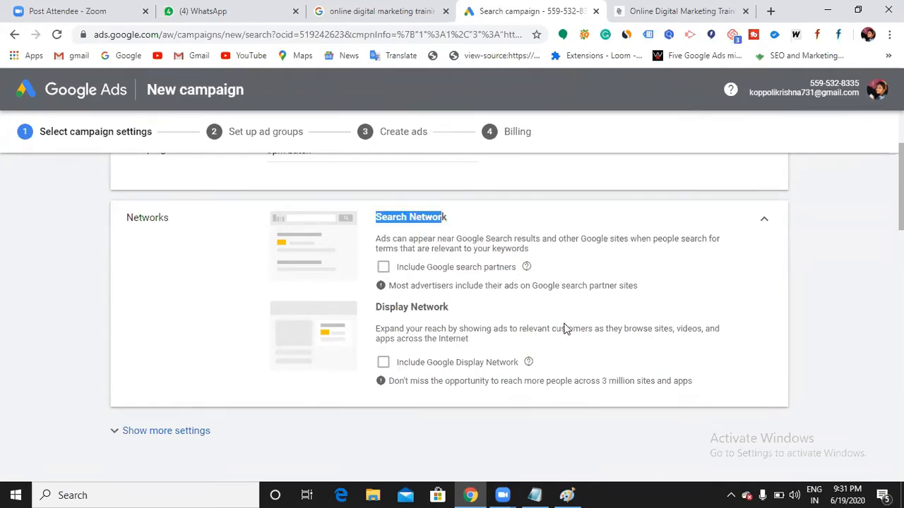
{"action": "left_click", "coordinate": [536, 328]}
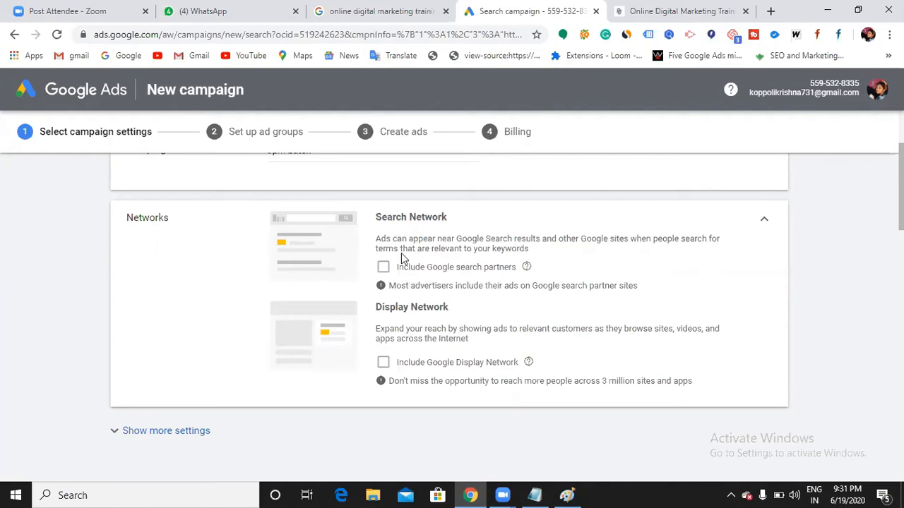
- Expand the campaign's additional settings, view the end date calendar under Start and end dates, and return the end date to None
{"action": "scroll", "coordinate": [401, 257], "scroll_direction": "down", "scroll_amount": 2}
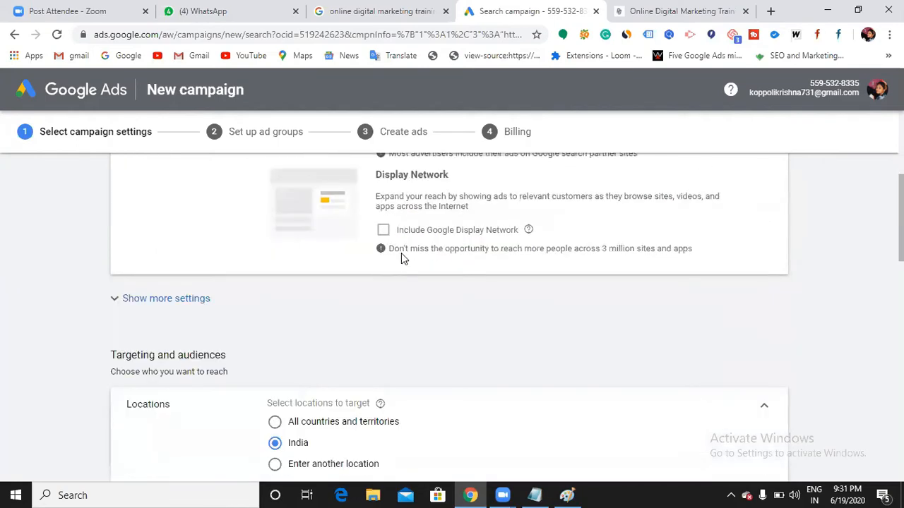
{"action": "left_click", "coordinate": [182, 301]}
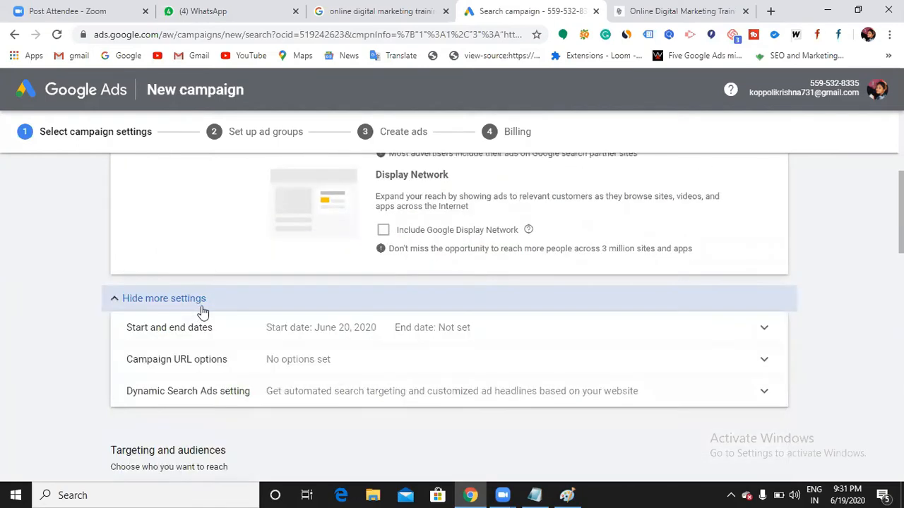
{"action": "left_click", "coordinate": [388, 330]}
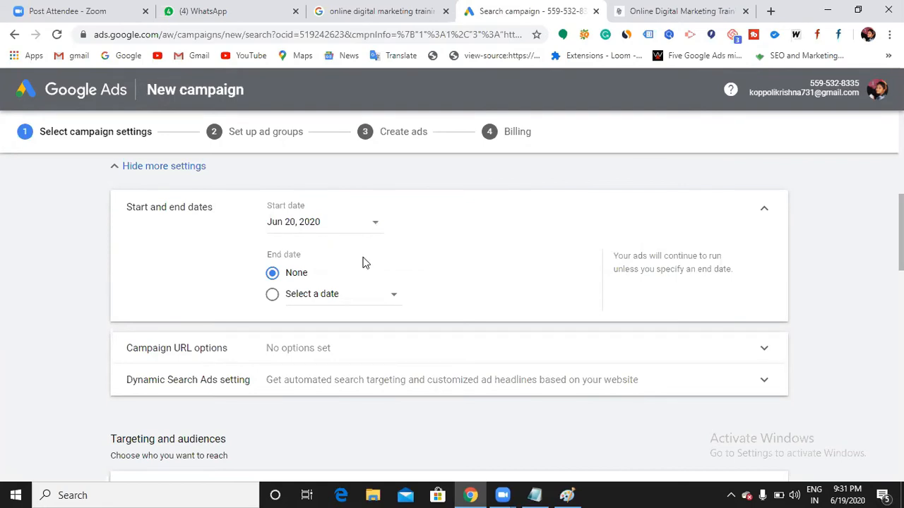
{"action": "left_click", "coordinate": [393, 299]}
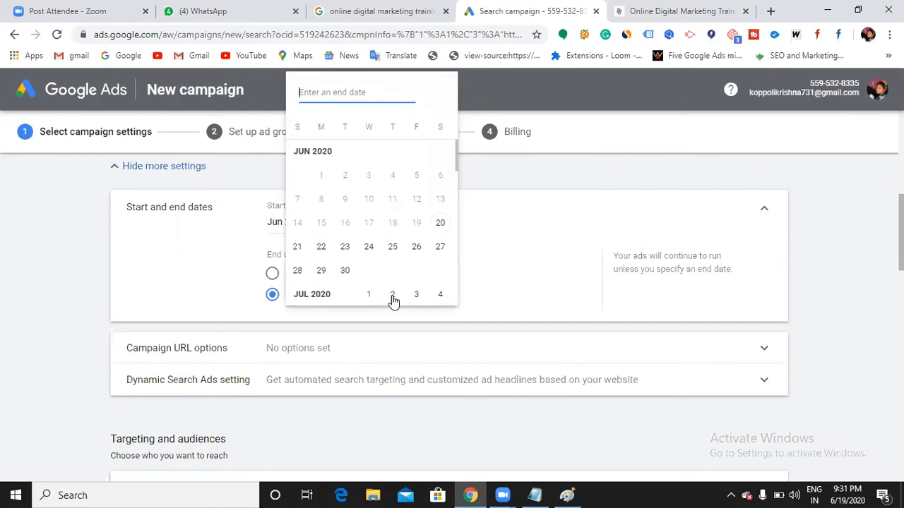
{"action": "left_click", "coordinate": [576, 241]}
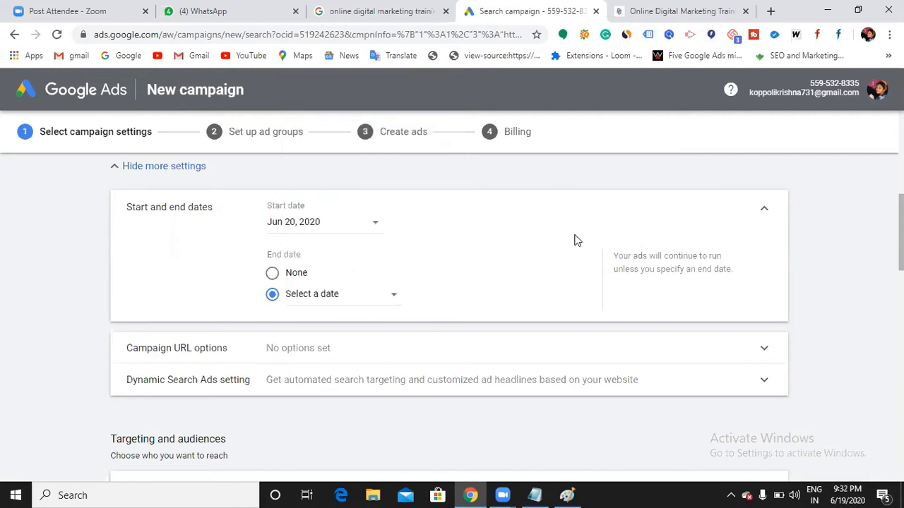
{"action": "left_click", "coordinate": [272, 274]}
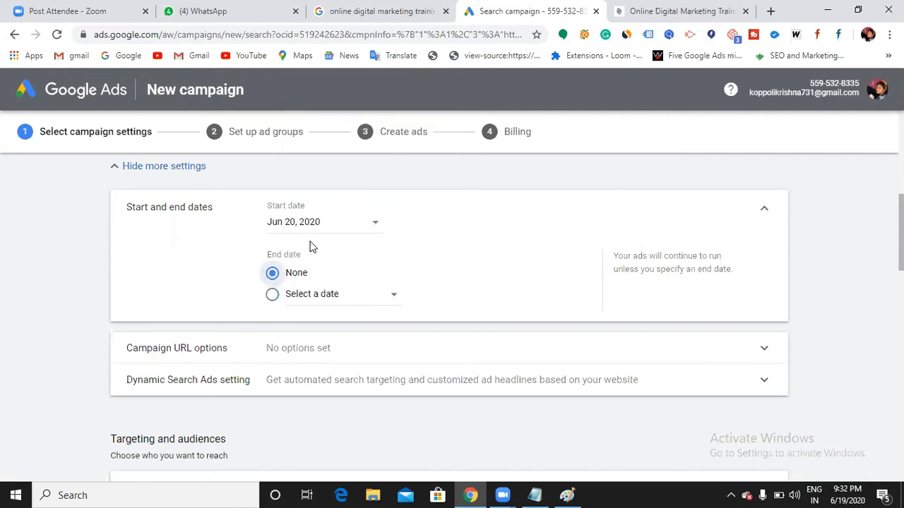
- Examine the start date calendar and the end date calendar again, keeping the end date at None
{"action": "left_click", "coordinate": [377, 229]}
{"action": "scroll", "coordinate": [344, 397], "scroll_direction": "down", "scroll_amount": 1}
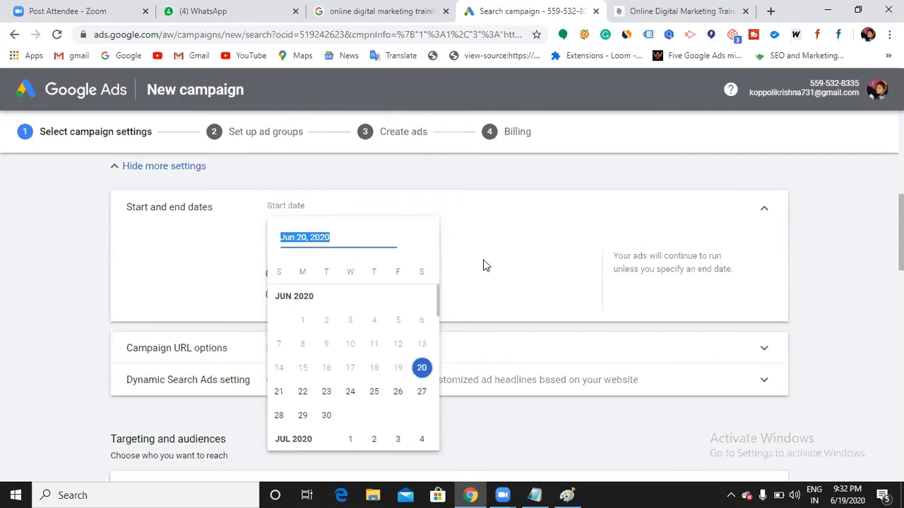
{"action": "left_click", "coordinate": [452, 265]}
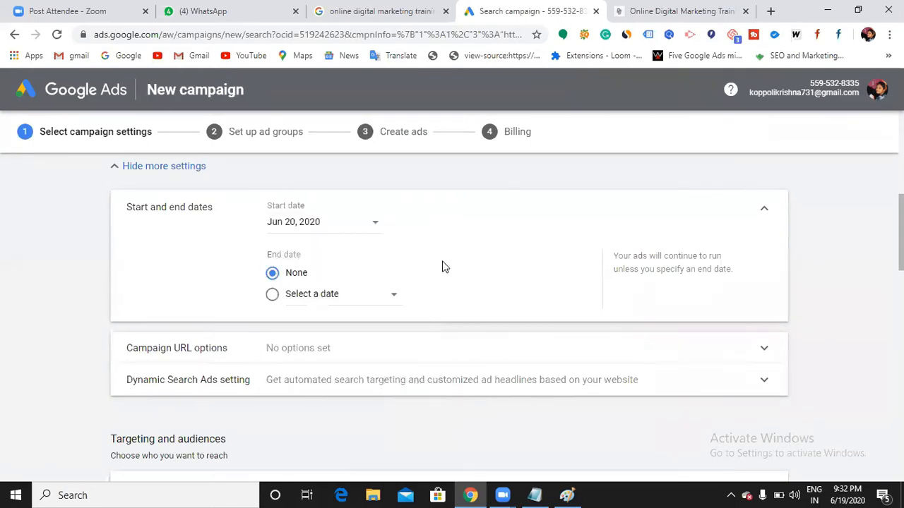
{"action": "left_click", "coordinate": [394, 299]}
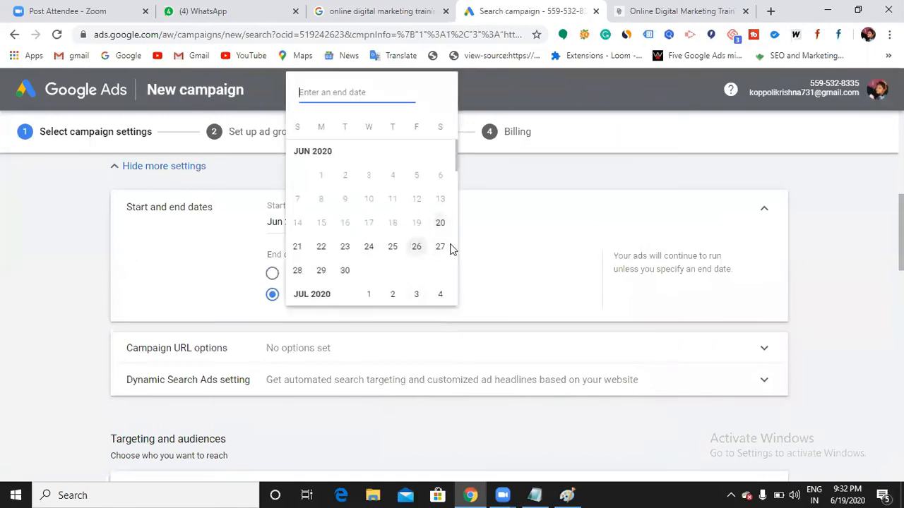
{"action": "left_click", "coordinate": [557, 279]}
{"action": "left_click", "coordinate": [273, 274]}
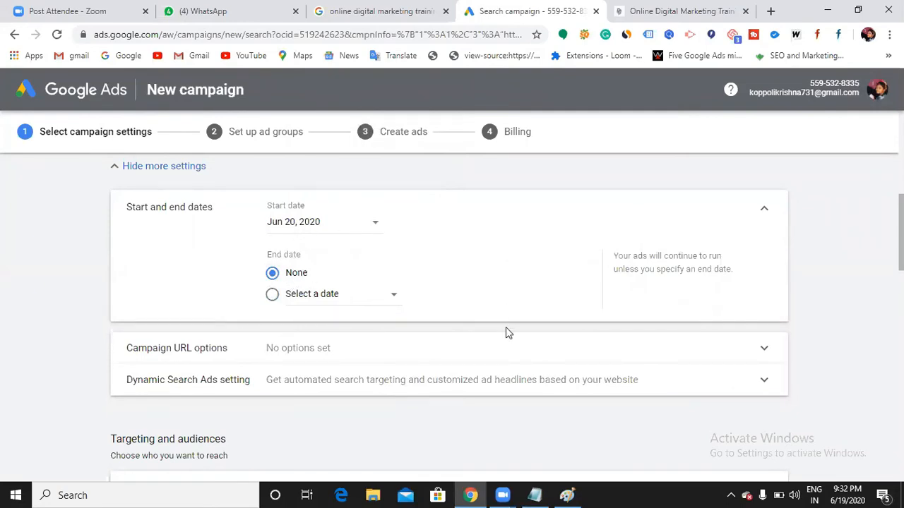
- Expand the location options in the Locations settings and review the Target and Exclude choices
{"action": "scroll", "coordinate": [506, 329], "scroll_direction": "down", "scroll_amount": 1}
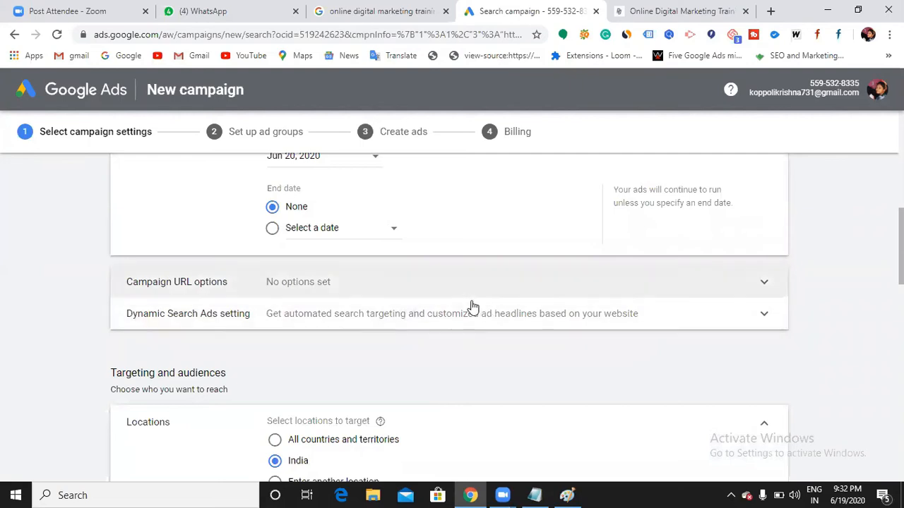
{"action": "scroll", "coordinate": [473, 308], "scroll_direction": "down", "scroll_amount": 1}
{"action": "scroll", "coordinate": [473, 308], "scroll_direction": "down", "scroll_amount": 1}
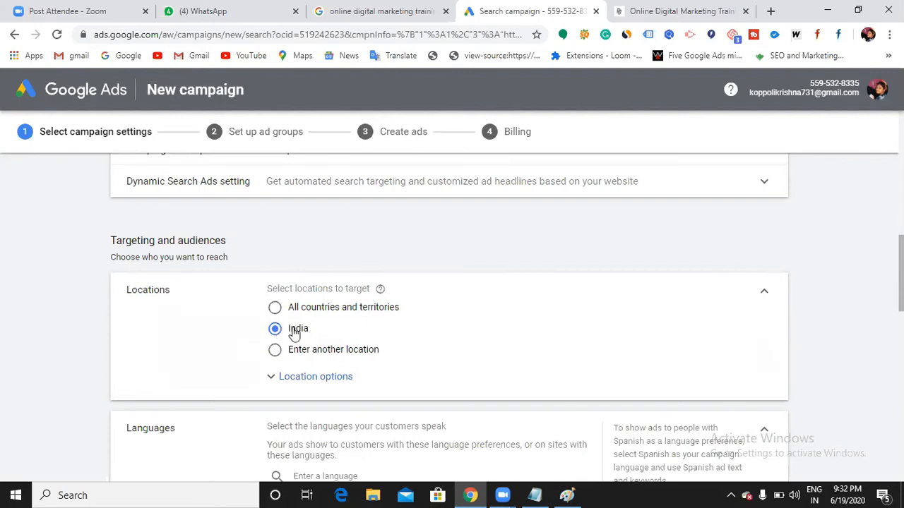
{"action": "left_click", "coordinate": [332, 376]}
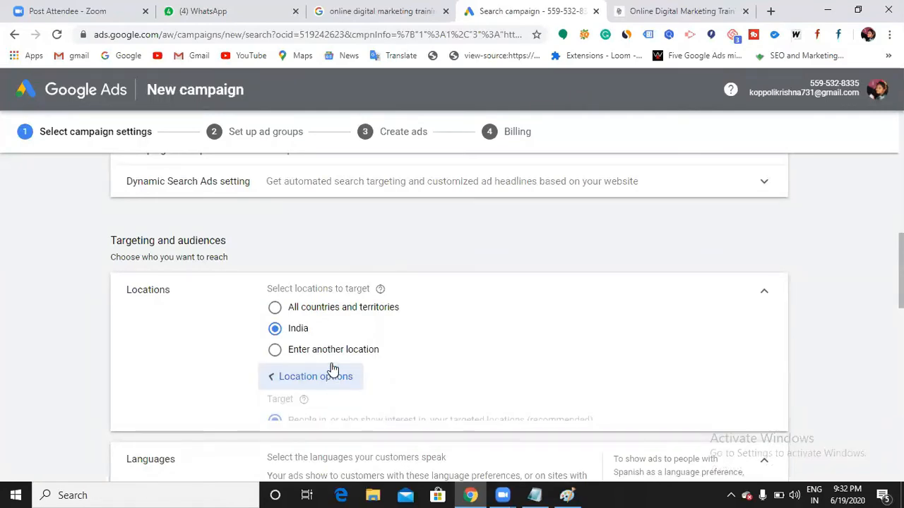
{"action": "scroll", "coordinate": [328, 353], "scroll_direction": "down", "scroll_amount": 3}
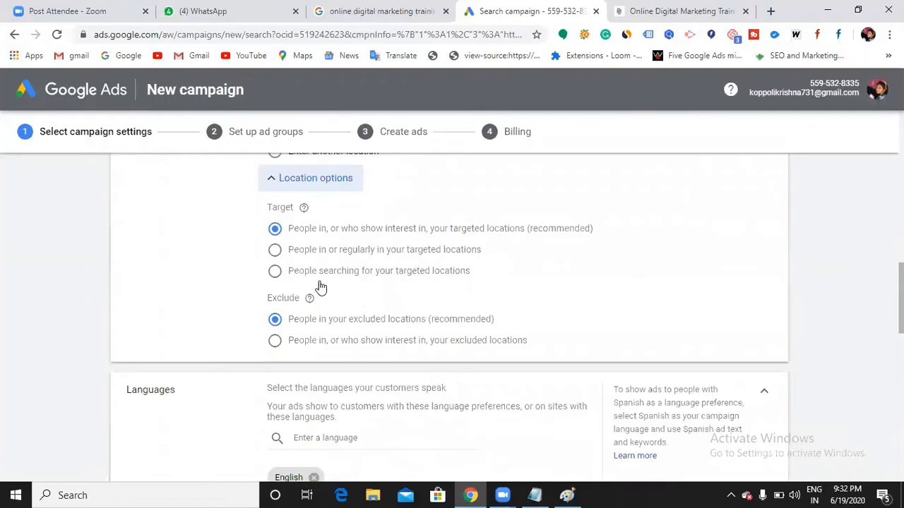
- Switch location targeting to another location and target the city of Hyderabad, Telangana, India
{"action": "scroll", "coordinate": [276, 290], "scroll_direction": "up", "scroll_amount": 2}
{"action": "left_click", "coordinate": [275, 288]}
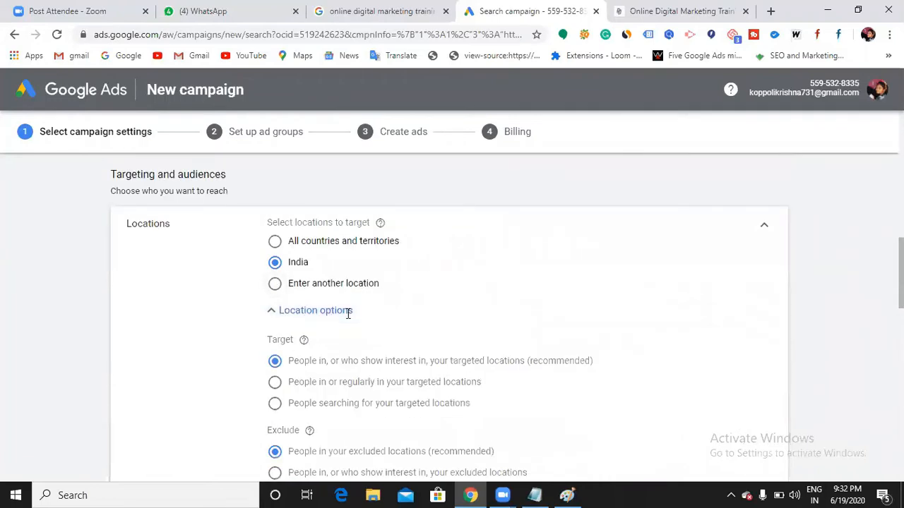
{"action": "left_click", "coordinate": [347, 315]}
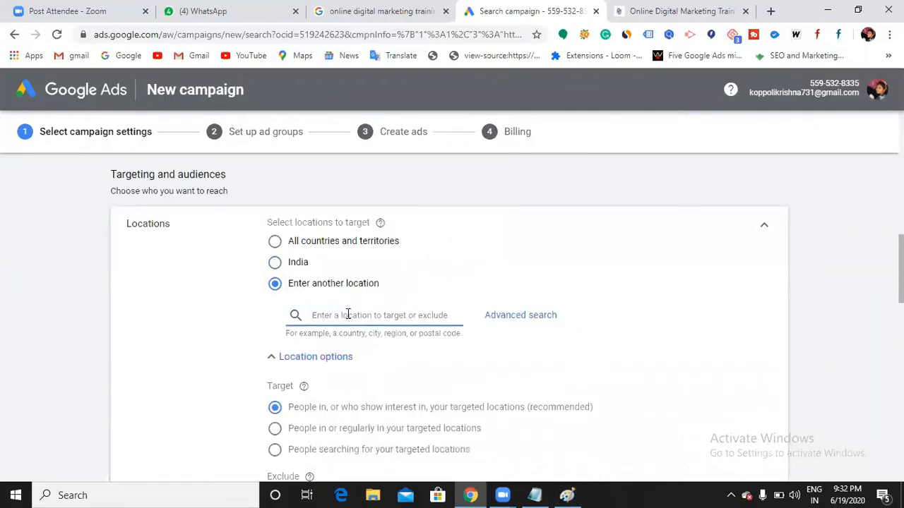
{"action": "type", "text": "hyde"}
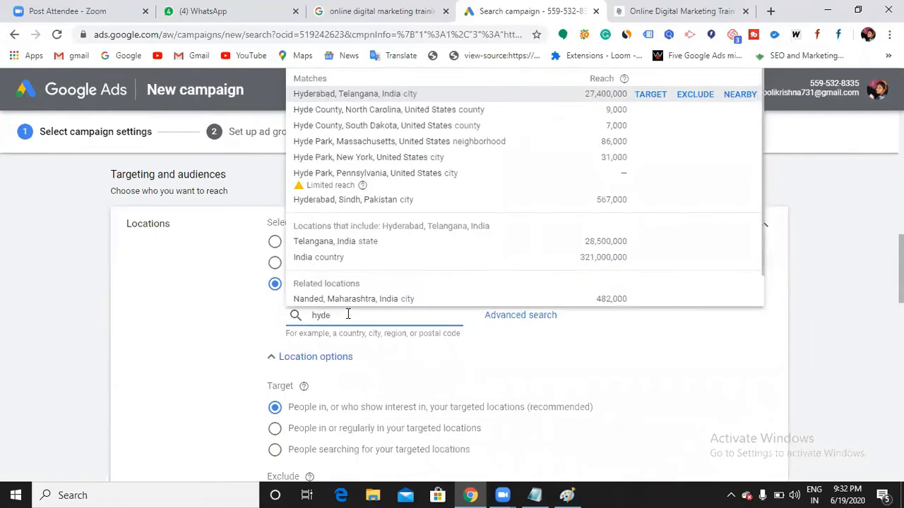
{"action": "type", "text": "r"}
{"action": "key", "text": "BackSpace"}
{"action": "type", "text": "raba"}
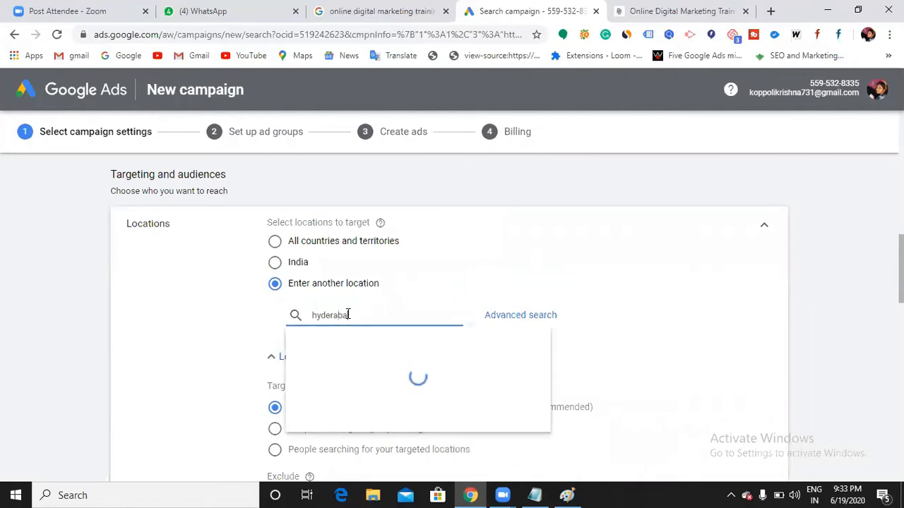
{"action": "type", "text": "d"}
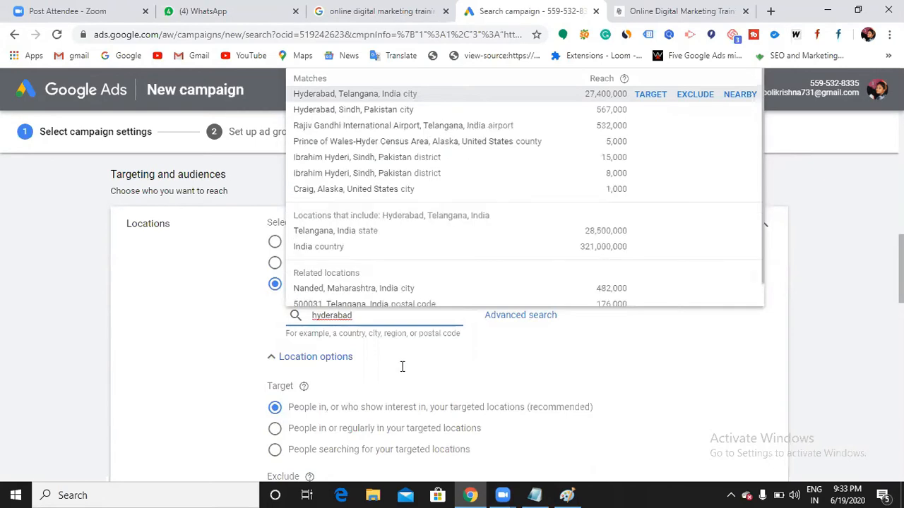
{"action": "key", "text": "Return"}
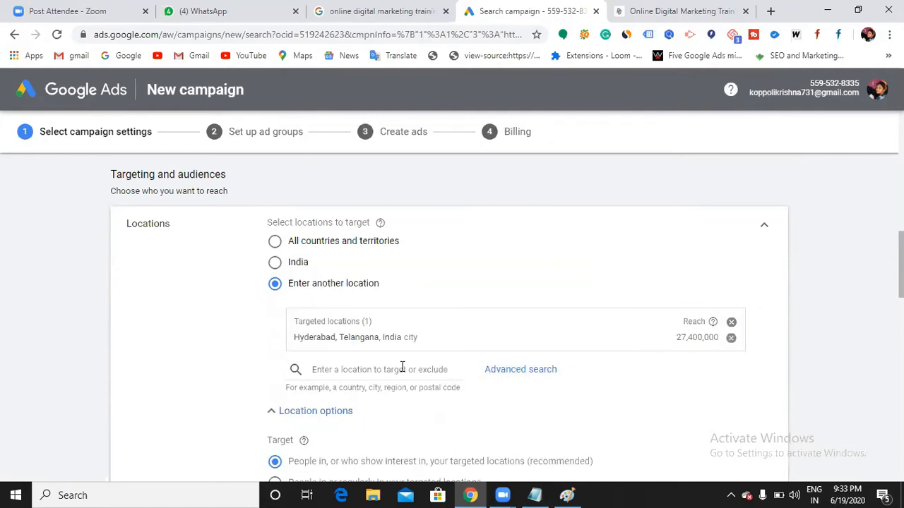
- Add the city of Bengaluru, Karnataka, India as a second targeted location
{"action": "left_click", "coordinate": [401, 368]}
{"action": "type", "text": "banglore"}
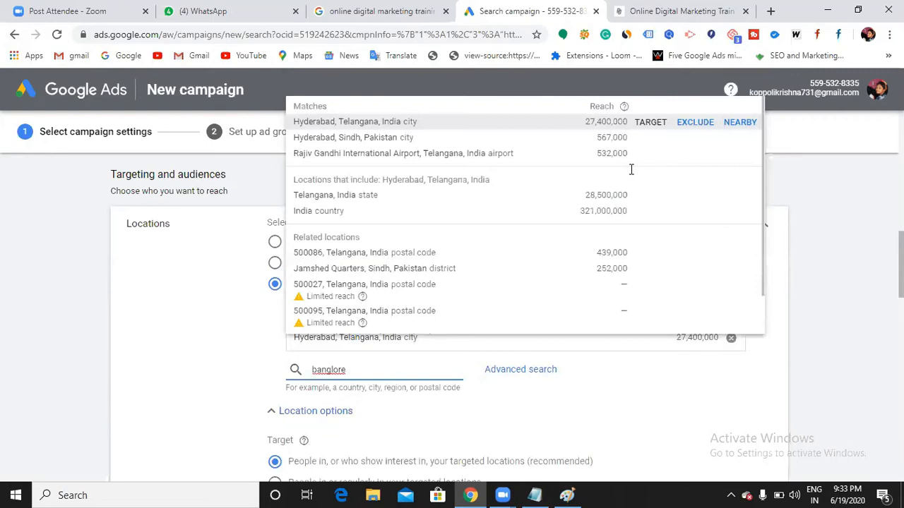
{"action": "key", "text": "ctrl+a"}
{"action": "type", "text": "bengu"}
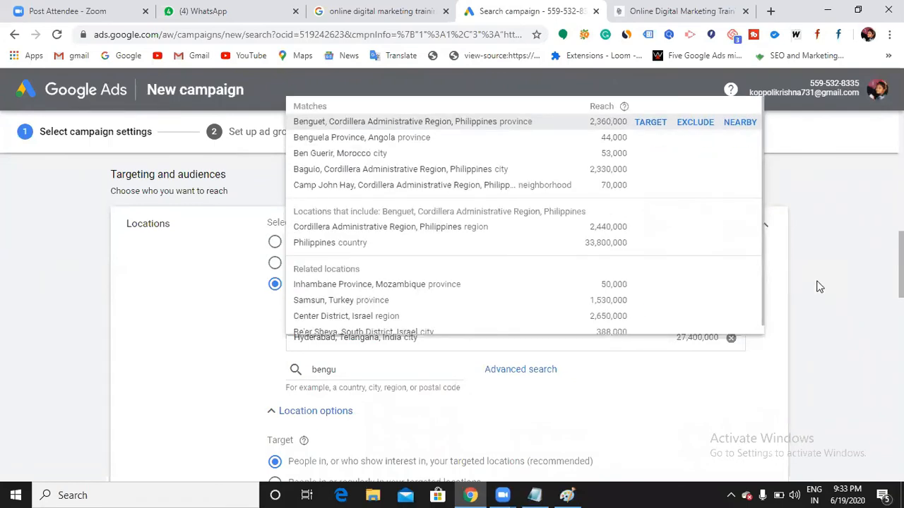
{"action": "type", "text": "l"}
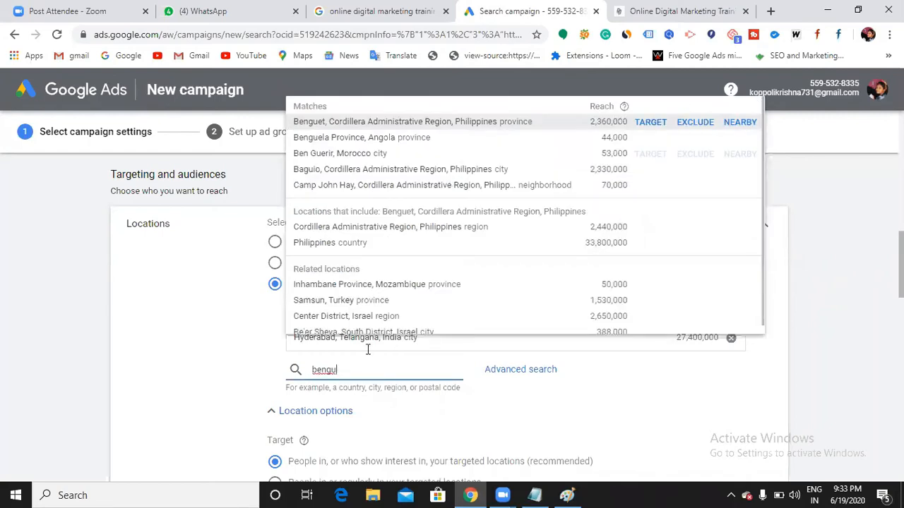
{"action": "key", "text": "BackSpace"}
{"action": "key", "text": "BackSpace"}
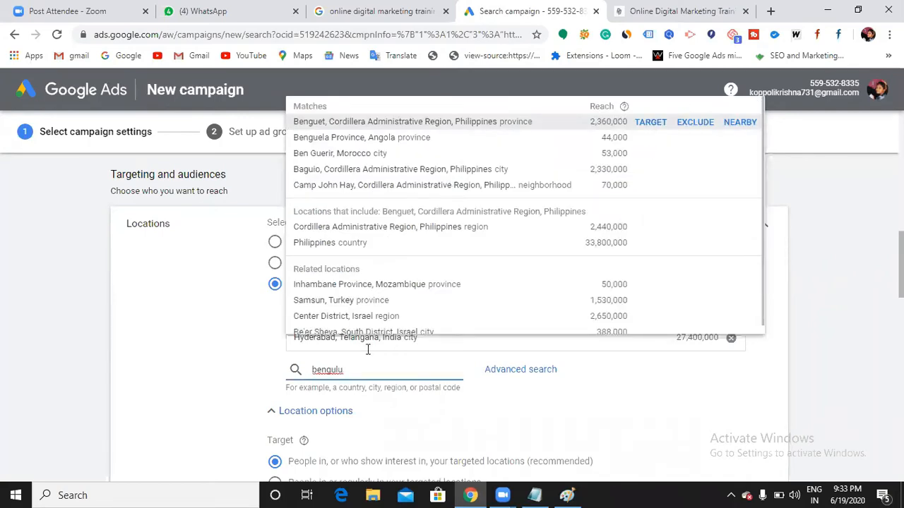
{"action": "key", "text": "BackSpace"}
{"action": "type", "text": "gal"}
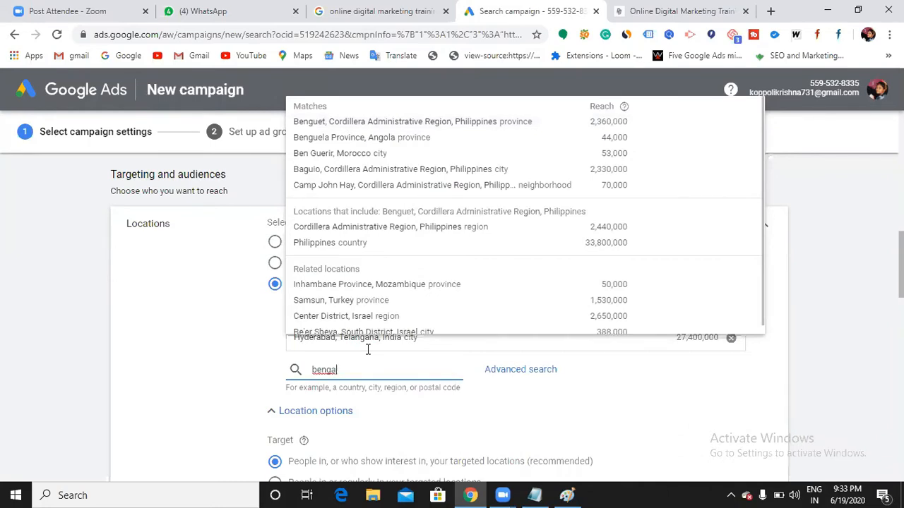
{"action": "type", "text": "u"}
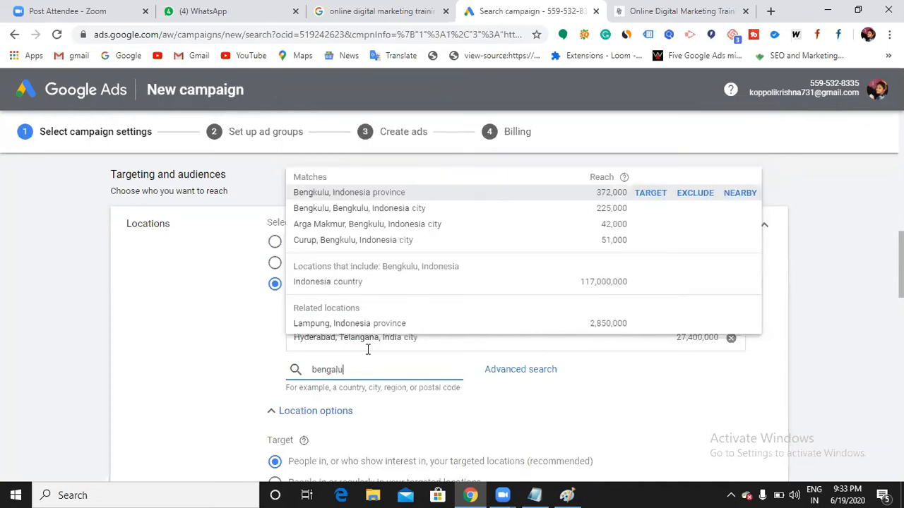
{"action": "type", "text": "r"}
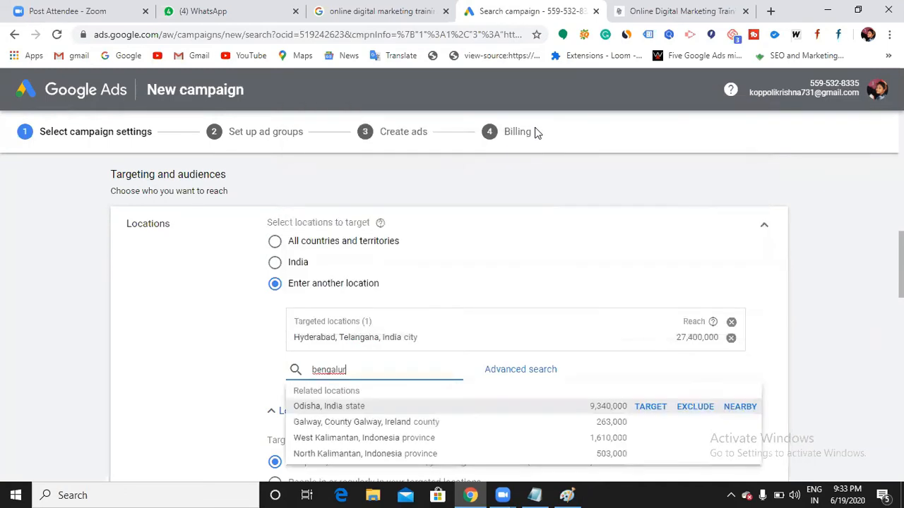
{"action": "left_click", "coordinate": [621, 121]}
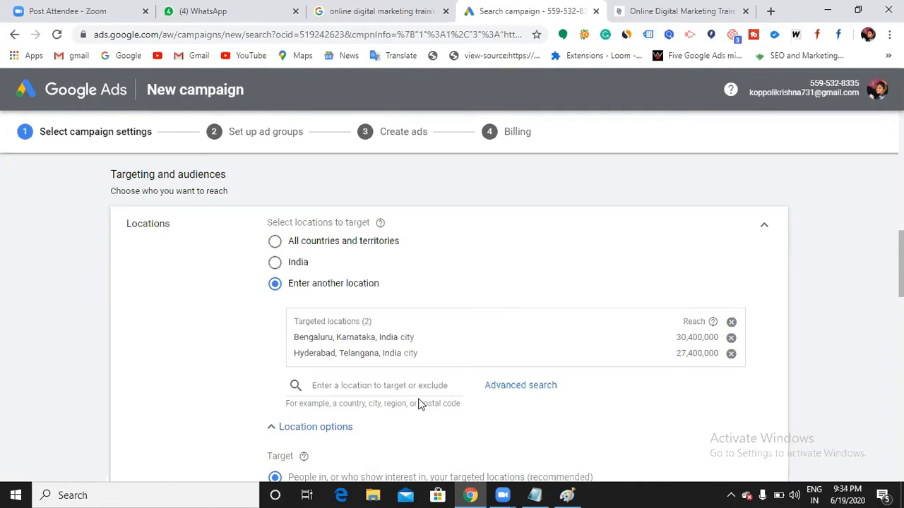
- Open the advanced location search to view the targeted cities on the map
{"action": "left_click", "coordinate": [502, 392]}
{"action": "left_click", "coordinate": [502, 392]}
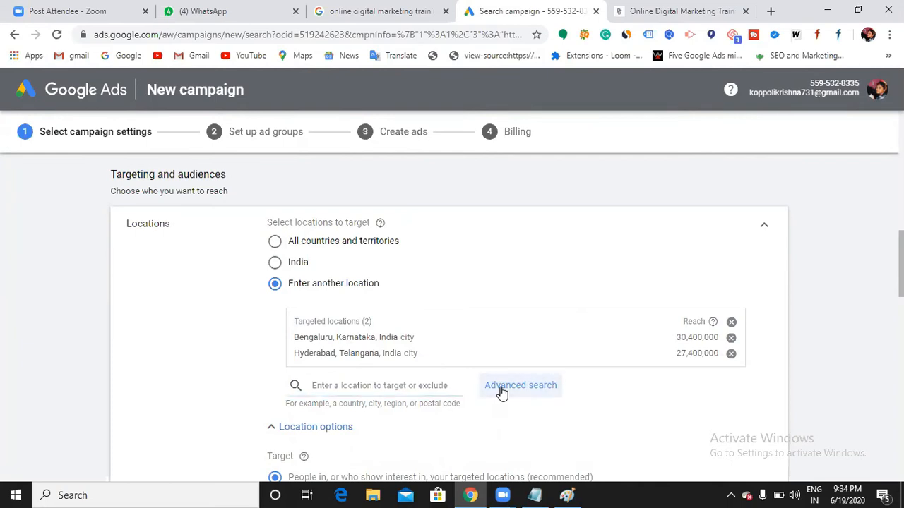
{"action": "left_click", "coordinate": [502, 392]}
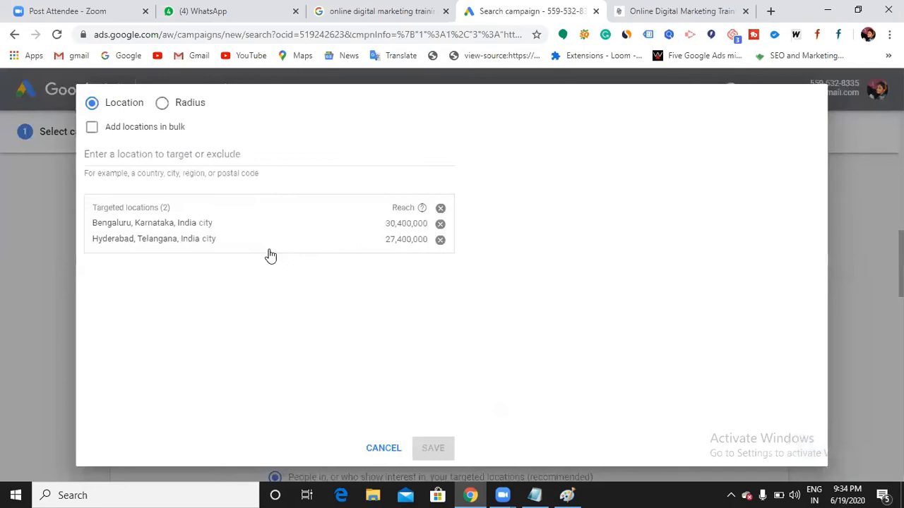
{"action": "left_click", "coordinate": [380, 453]}
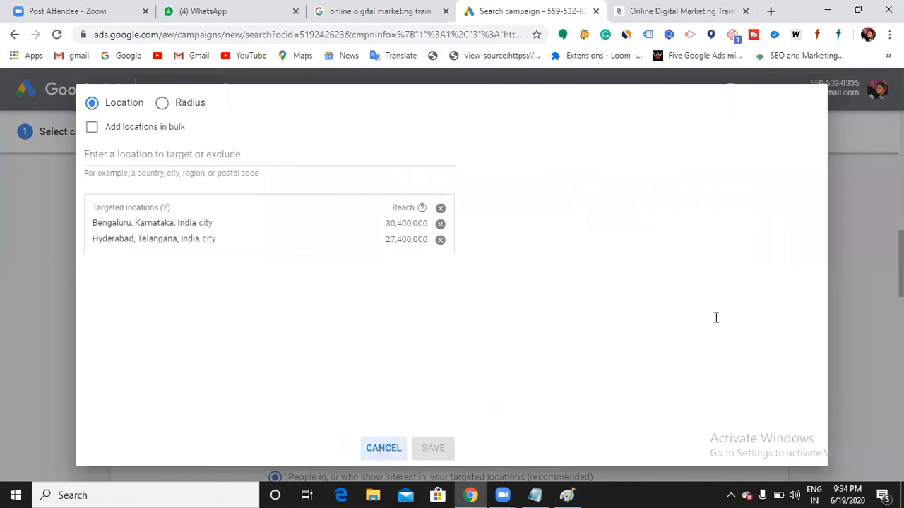
{"action": "mouse_move", "coordinate": [716, 318]}
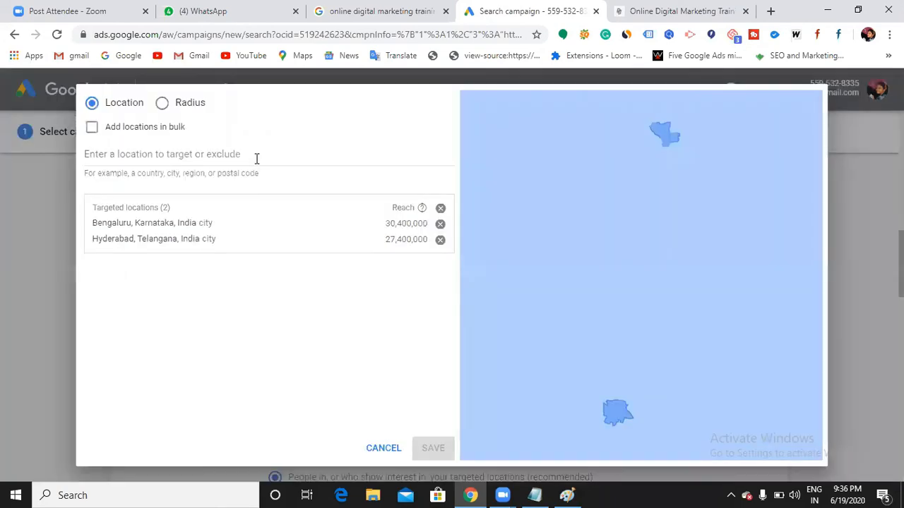
- Add a 20 mi radius target around Panjagutta, Hyderabad, Telangana and save the targeted locations
{"action": "left_click", "coordinate": [161, 111]}
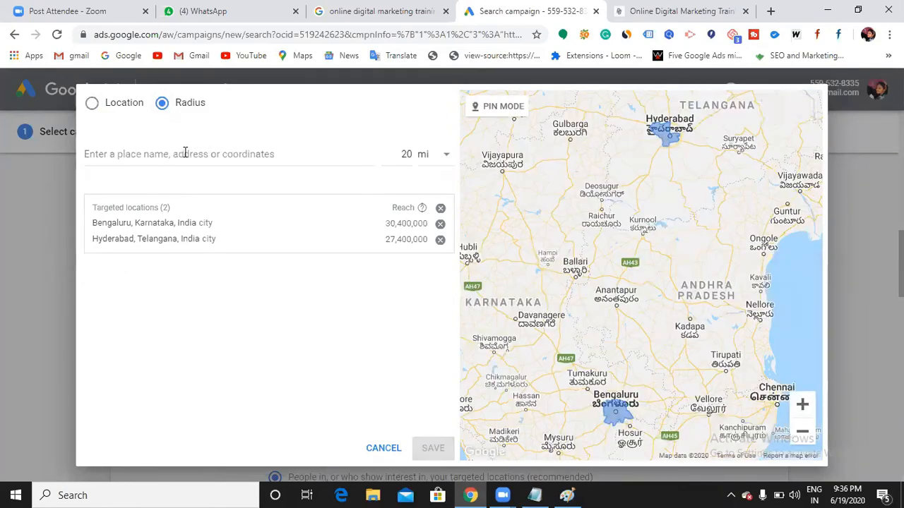
{"action": "left_click", "coordinate": [185, 153]}
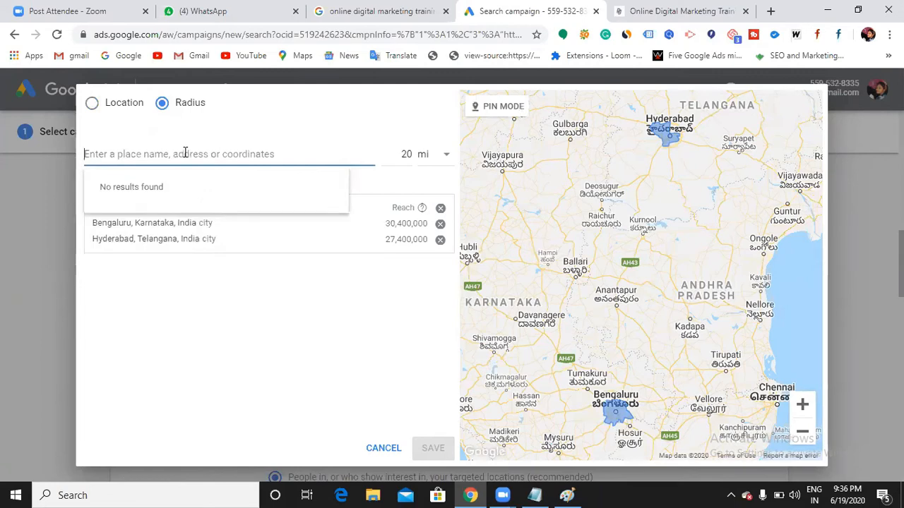
{"action": "type", "text": "punj"}
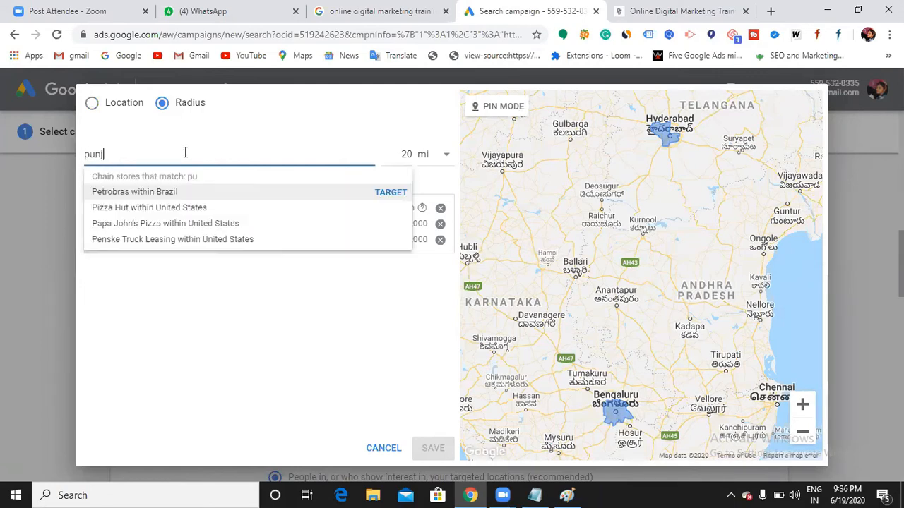
{"action": "type", "text": "a"}
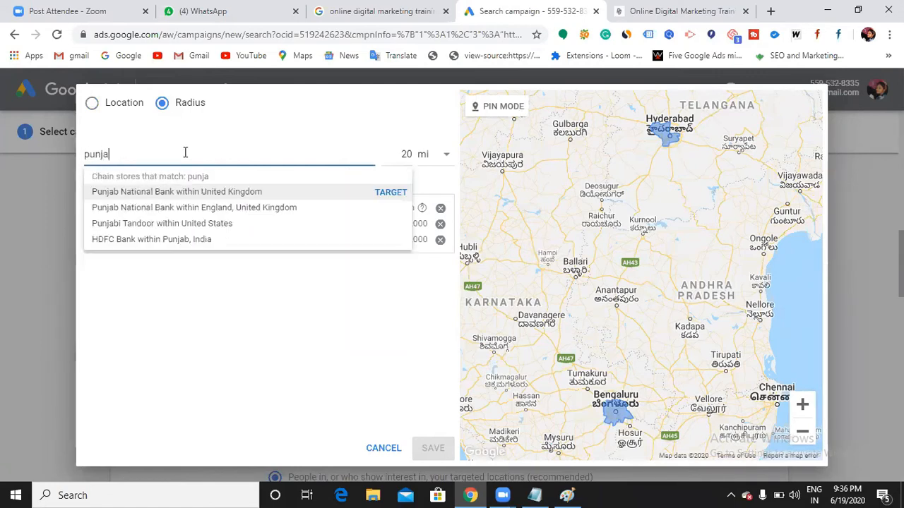
{"action": "type", "text": "gutta"}
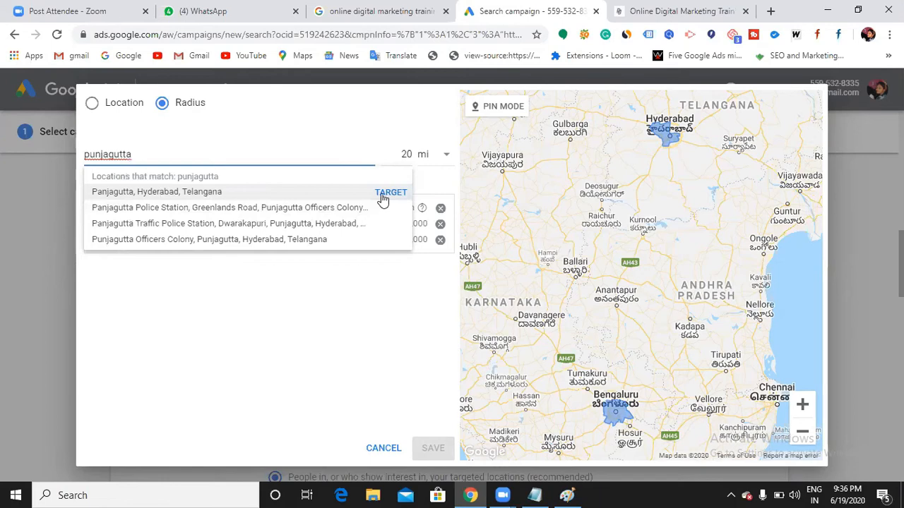
{"action": "left_click", "coordinate": [382, 200]}
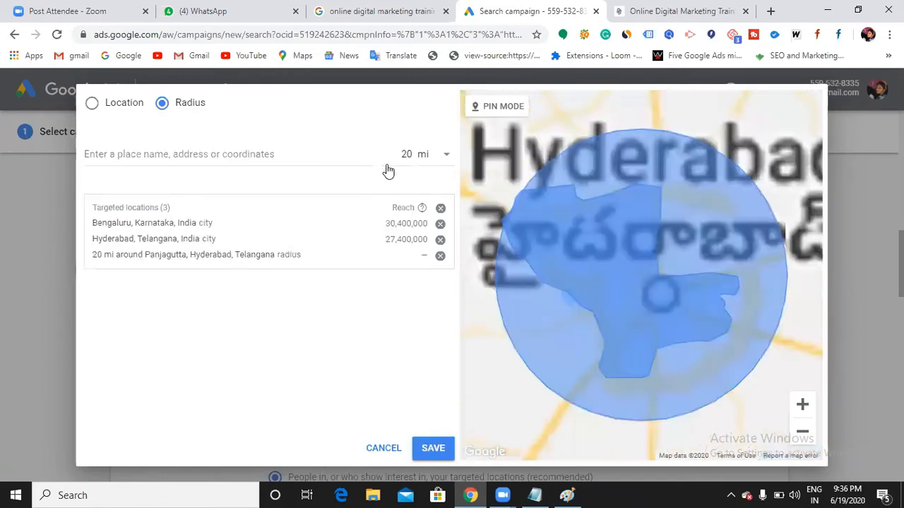
{"action": "left_click", "coordinate": [374, 189]}
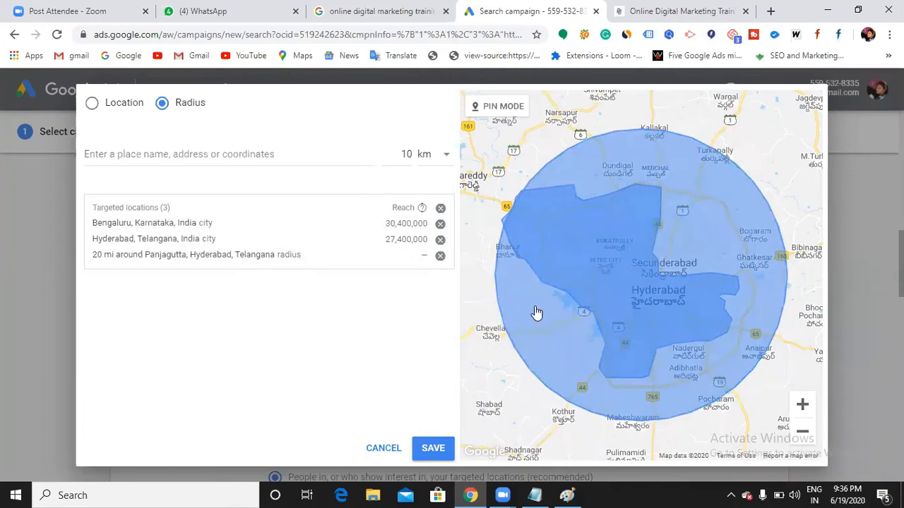
{"action": "left_click", "coordinate": [428, 455]}
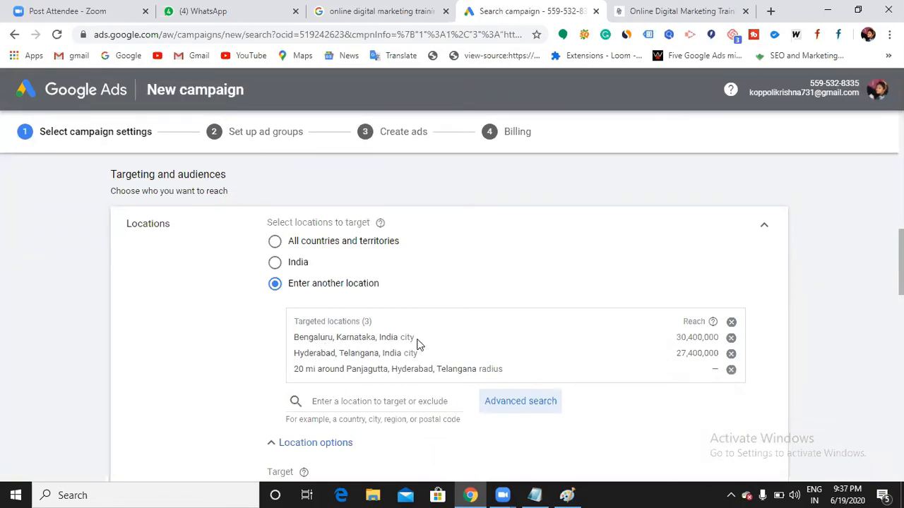
- Remove Bengaluru, Karnataka, India from the targeted locations
{"action": "left_click", "coordinate": [731, 339]}
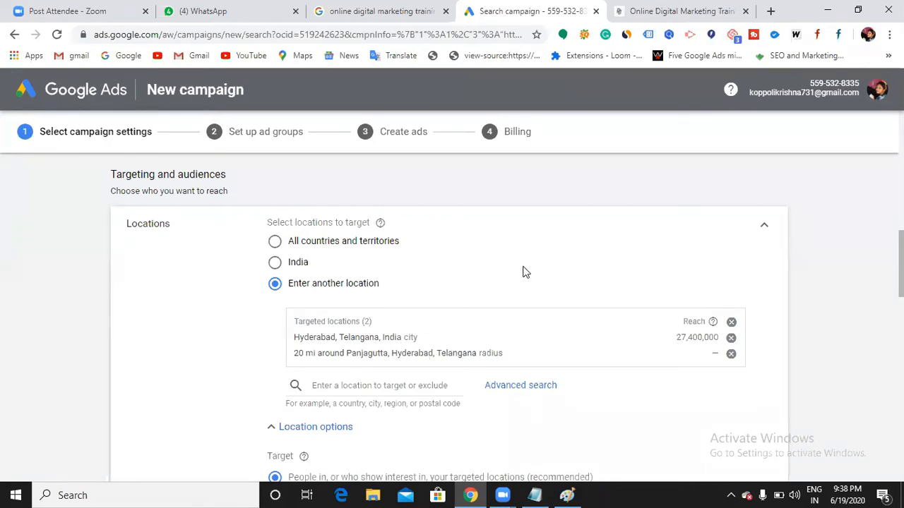
{"action": "scroll", "coordinate": [522, 272], "scroll_direction": "down", "scroll_amount": 1}
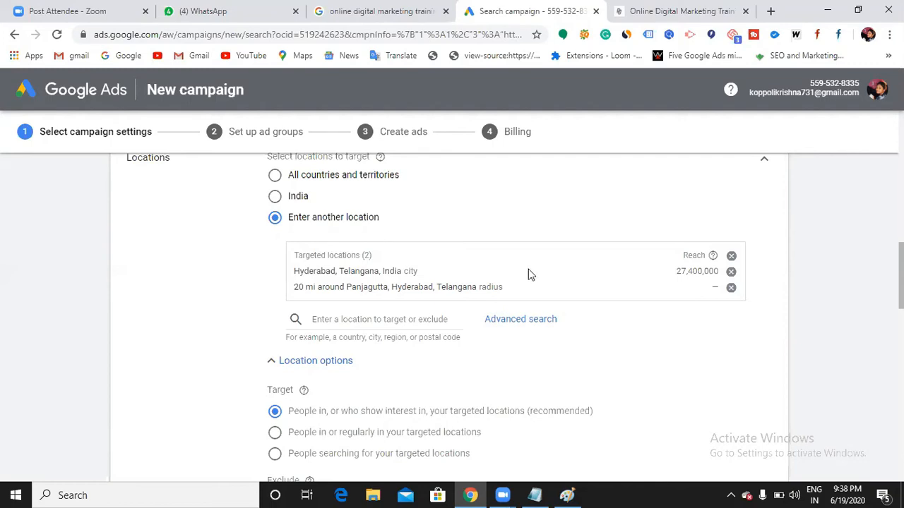
- Try the regular-presence and searching-for Target options, ending on People in, or who show interest in, your targeted locations
{"action": "scroll", "coordinate": [367, 413], "scroll_direction": "down", "scroll_amount": 1}
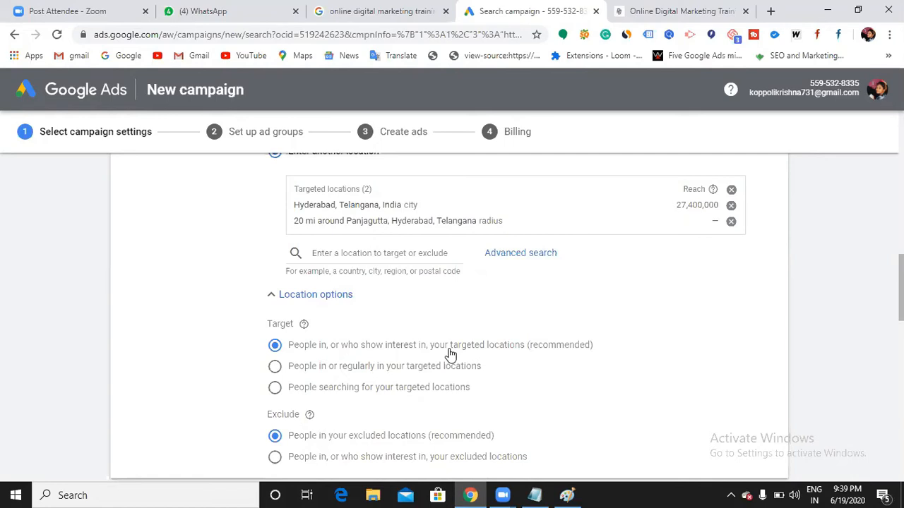
{"action": "left_click", "coordinate": [275, 367]}
{"action": "left_click", "coordinate": [274, 388]}
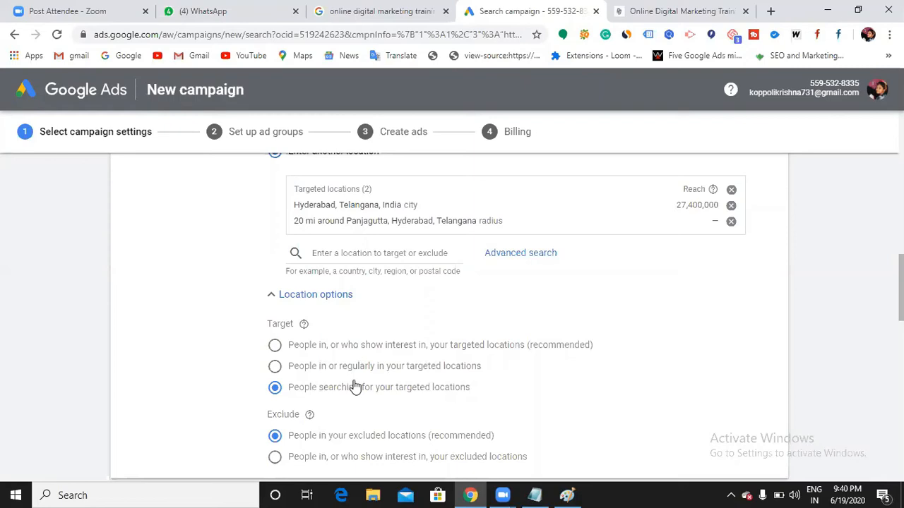
{"action": "left_click", "coordinate": [275, 345]}
{"action": "scroll", "coordinate": [433, 350], "scroll_direction": "up", "scroll_amount": 1}
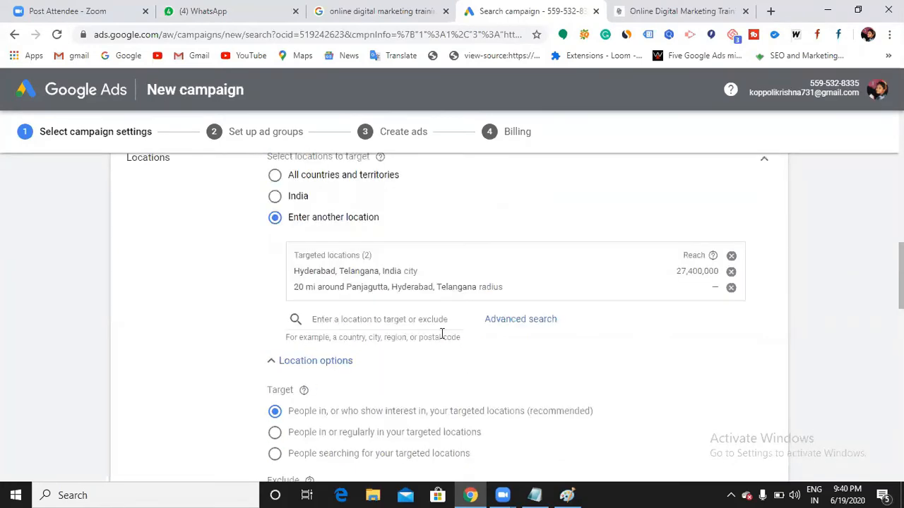
- Review the campaign's Languages, Audiences, and Budget and bidding settings
{"action": "scroll", "coordinate": [332, 360], "scroll_direction": "down", "scroll_amount": 3}
{"action": "scroll", "coordinate": [333, 359], "scroll_direction": "down", "scroll_amount": 1}
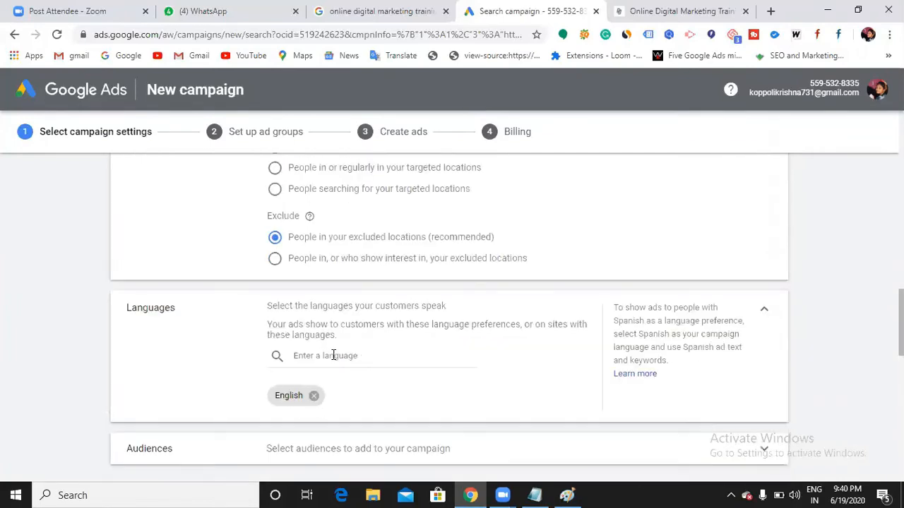
{"action": "scroll", "coordinate": [333, 359], "scroll_direction": "down", "scroll_amount": 1}
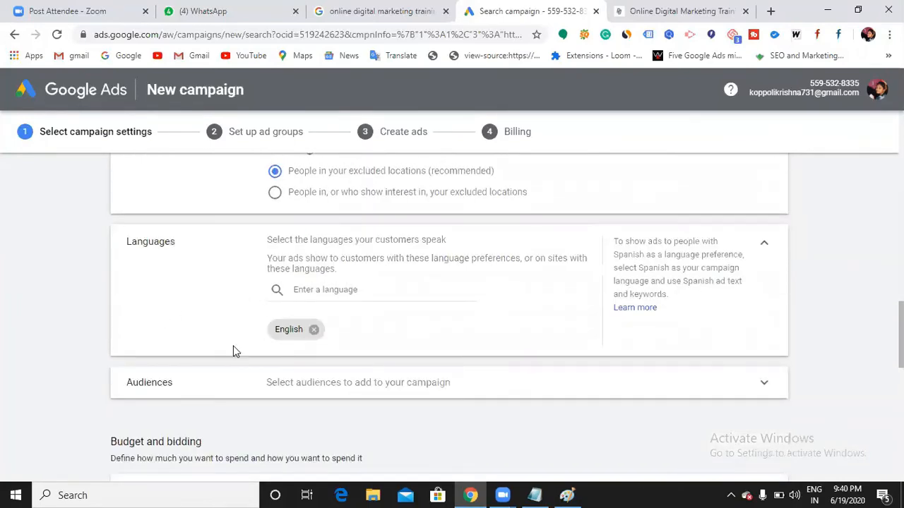
{"action": "scroll", "coordinate": [296, 285], "scroll_direction": "down", "scroll_amount": 1}
{"action": "scroll", "coordinate": [296, 285], "scroll_direction": "down", "scroll_amount": 1}
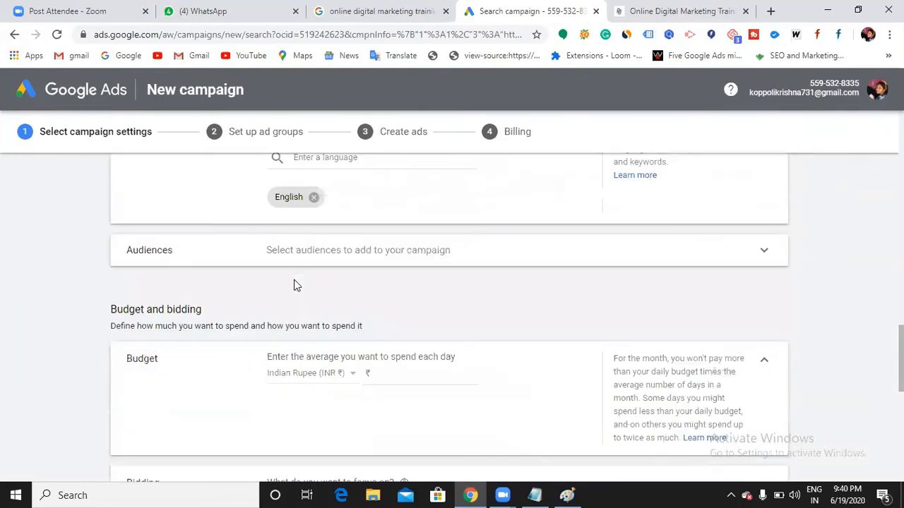
{"action": "left_click", "coordinate": [616, 257]}
{"action": "left_click", "coordinate": [765, 255]}
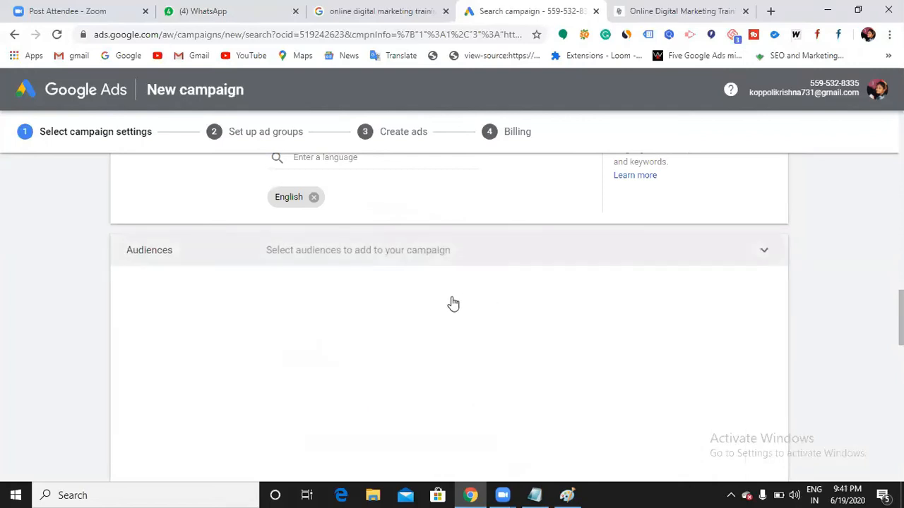
{"action": "scroll", "coordinate": [449, 302], "scroll_direction": "down", "scroll_amount": 1}
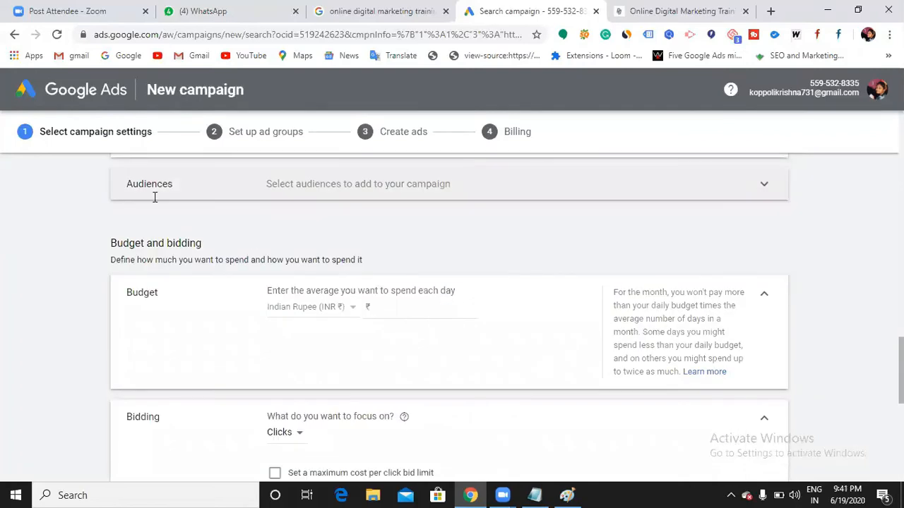
{"action": "scroll", "coordinate": [167, 227], "scroll_direction": "down", "scroll_amount": 1}
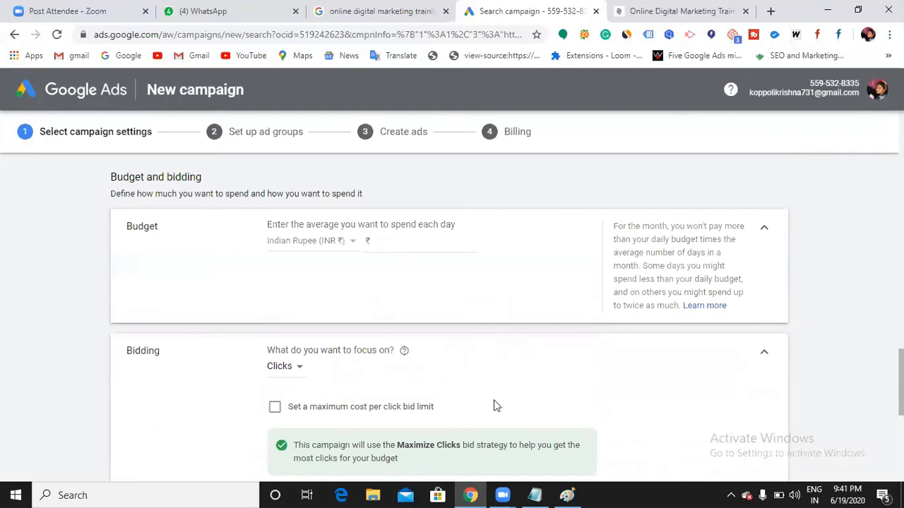
- Switch to Notepad and add the line "Daily budget?" below the Search network line
{"action": "left_click", "coordinate": [535, 494]}
{"action": "key", "text": "Return"}
{"action": "key", "text": "Return"}
{"action": "type", "text": "Da"}
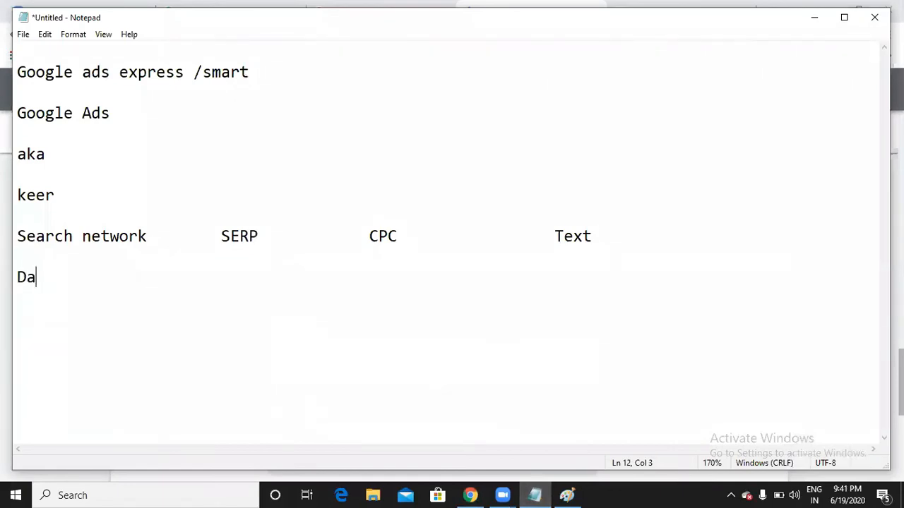
{"action": "type", "text": "ily budget"}
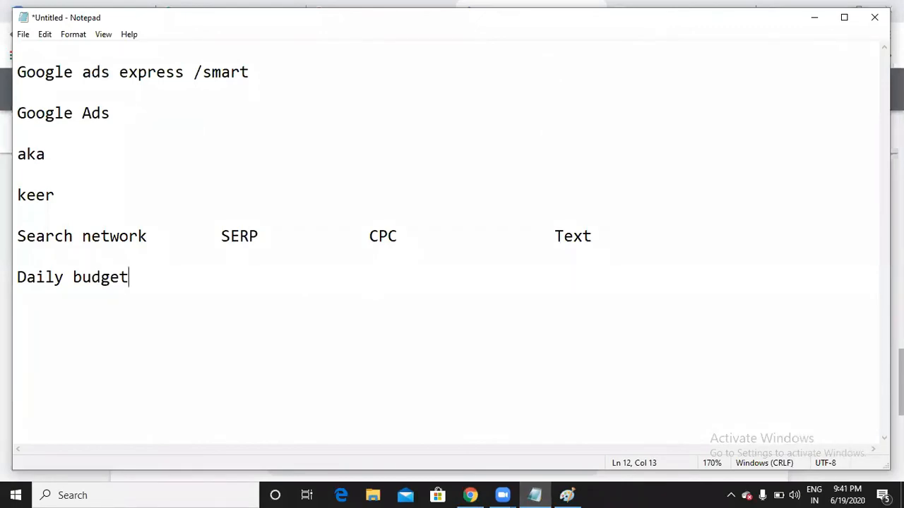
{"action": "type", "text": "?"}
- Note the amount "2,000" below the "Daily budget?" line
{"action": "key", "text": "Return"}
{"action": "key", "text": "BackSpace"}
{"action": "key", "text": "Return"}
{"action": "key", "text": "Return"}
{"action": "type", "text": "3,00"}
{"action": "key", "text": "BackSpace"}
{"action": "key", "text": "BackSpace"}
{"action": "key", "text": "BackSpace"}
{"action": "key", "text": "BackSpace"}
{"action": "type", "text": "2,000"}
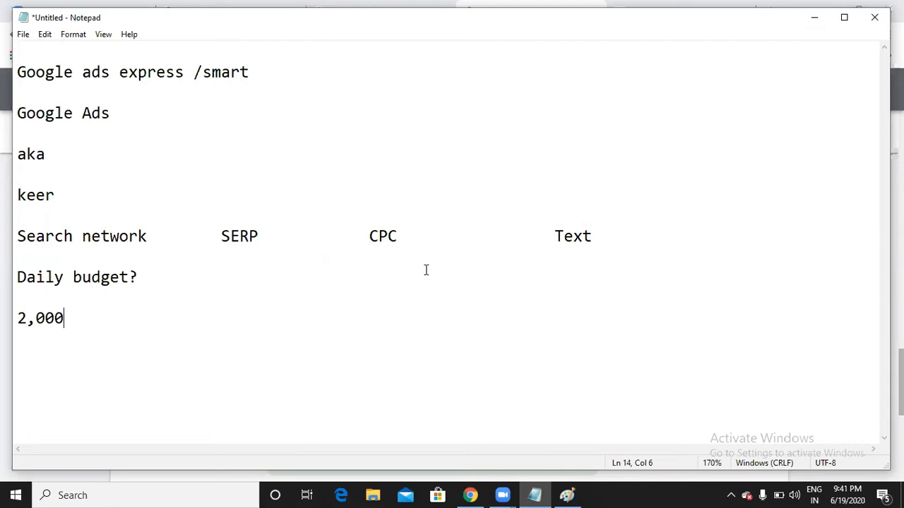
- Return to Google Ads and set the campaign's average daily budget to ₹2,000
{"action": "left_click", "coordinate": [802, 23]}
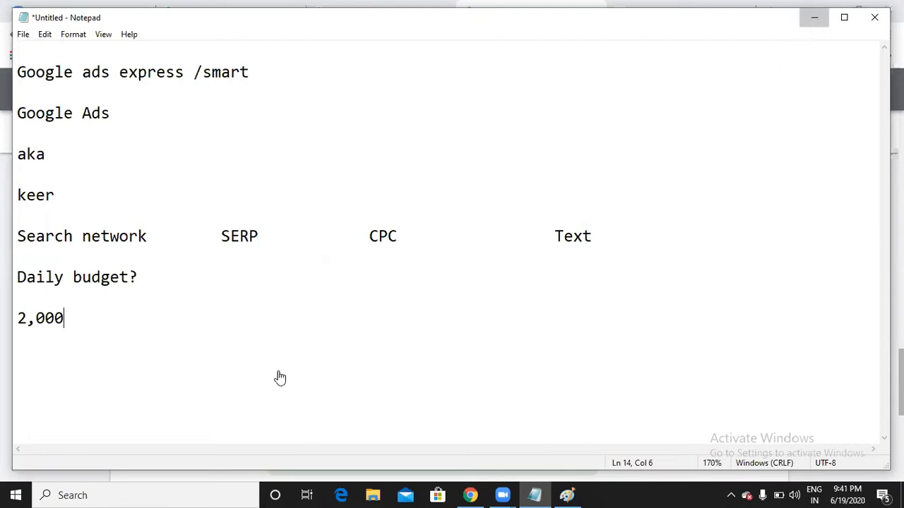
{"action": "left_click", "coordinate": [387, 241]}
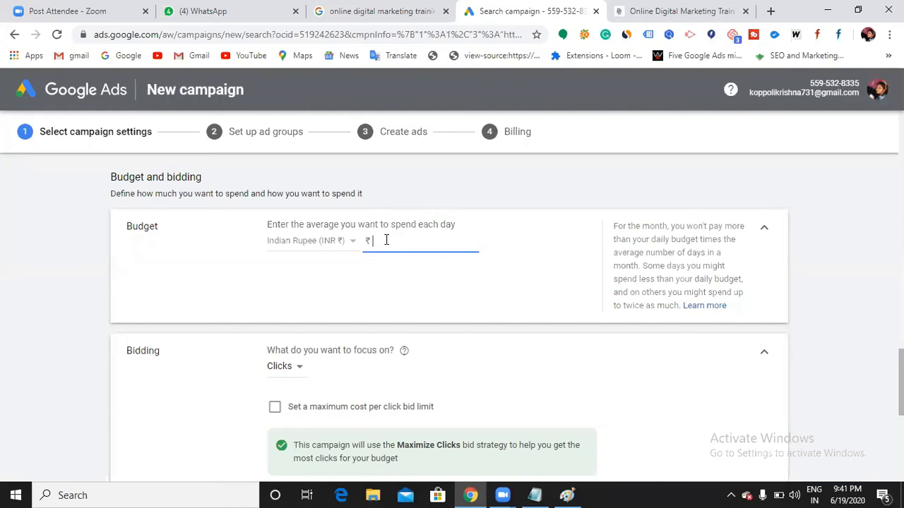
{"action": "type", "text": "2,000"}
{"action": "scroll", "coordinate": [395, 283], "scroll_direction": "down", "scroll_amount": 1}
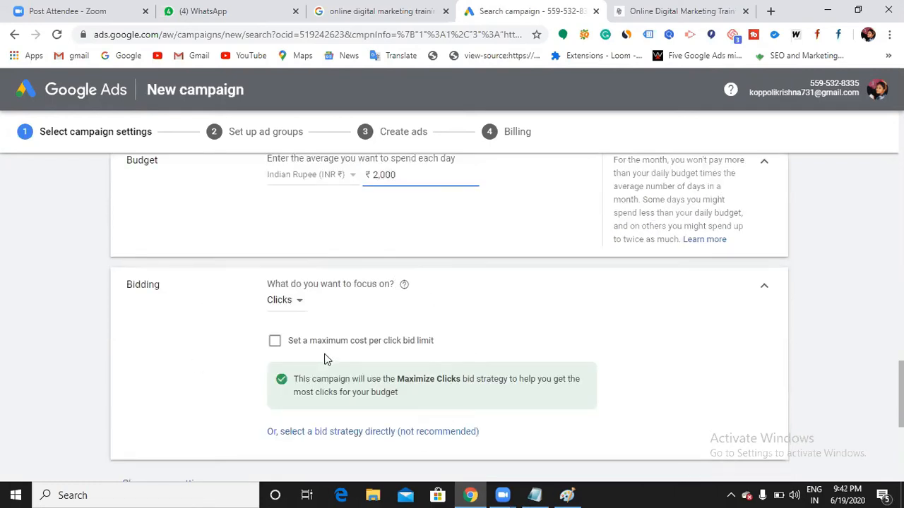
- Switch to Notepad to point out the CPC entry on the Search network line, and return to Google Ads
{"action": "left_click", "coordinate": [535, 495]}
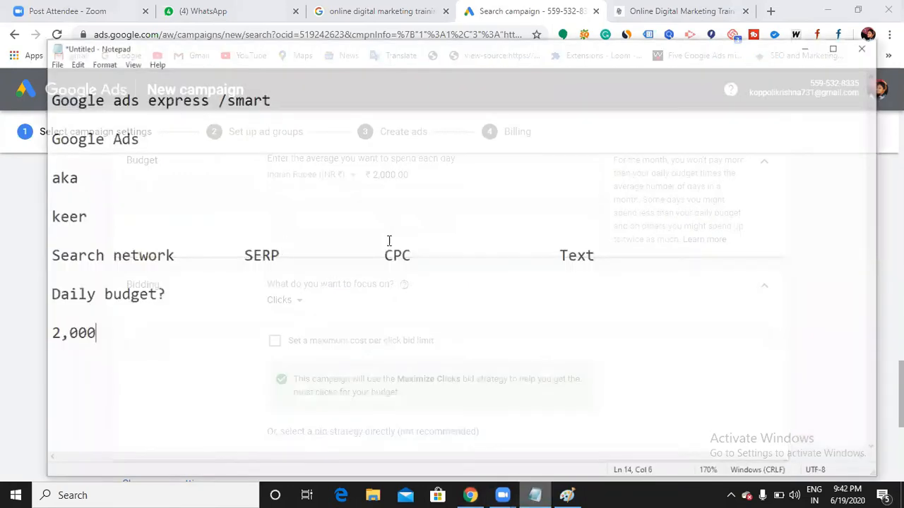
{"action": "left_click_drag", "start_coordinate": [360, 242], "coordinate": [425, 241]}
{"action": "left_click", "coordinate": [452, 241]}
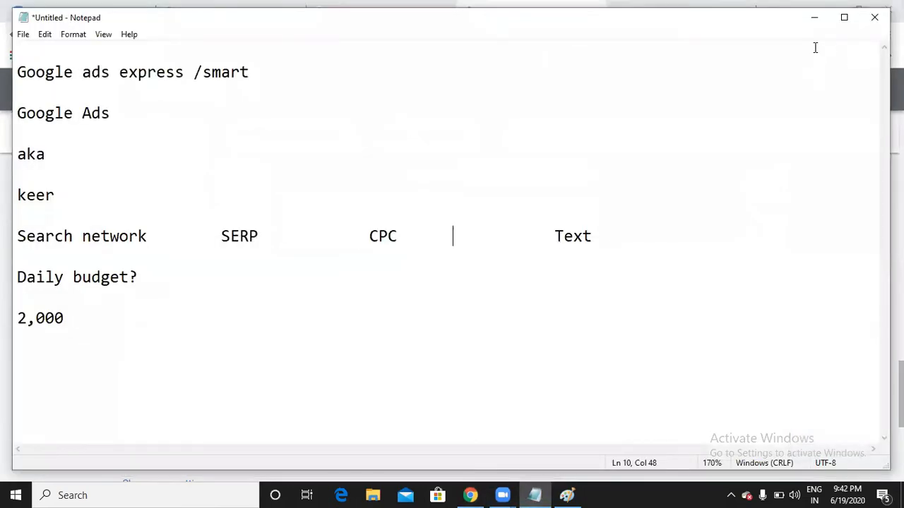
{"action": "left_click", "coordinate": [813, 24]}
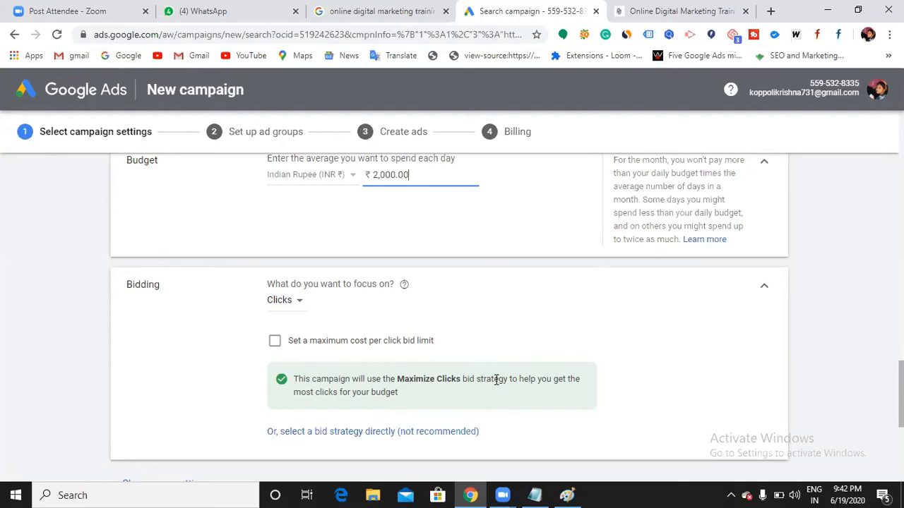
- Select a bid strategy directly in the Bidding settings and set it to Manual CPC
{"action": "left_click", "coordinate": [321, 434]}
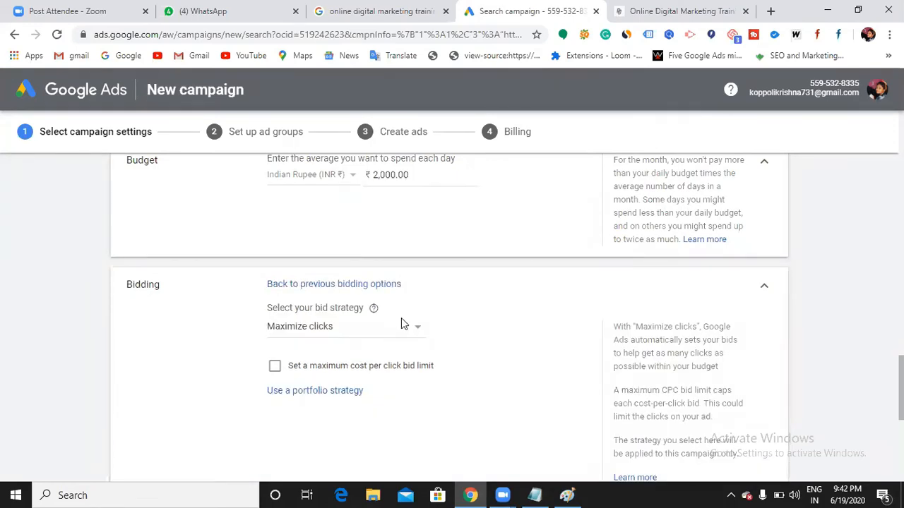
{"action": "left_click", "coordinate": [418, 336]}
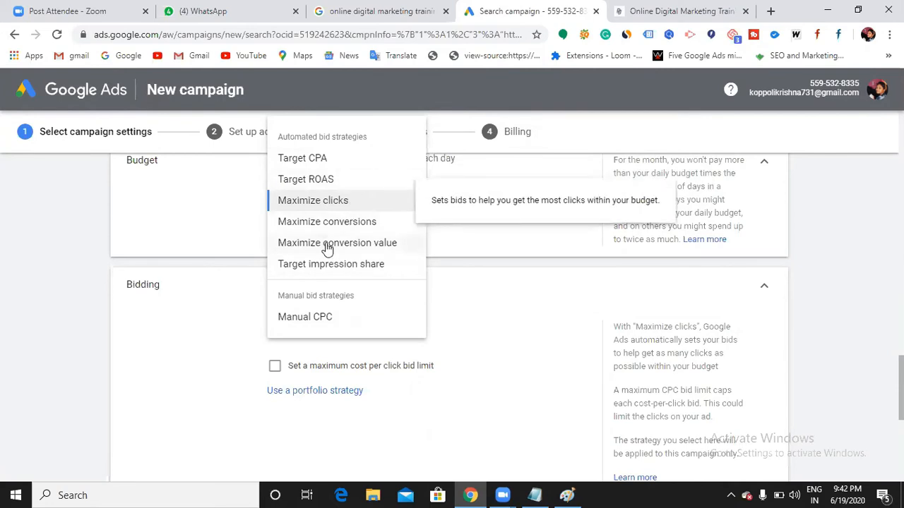
{"action": "left_click", "coordinate": [303, 318]}
{"action": "scroll", "coordinate": [353, 349], "scroll_direction": "down", "scroll_amount": 1}
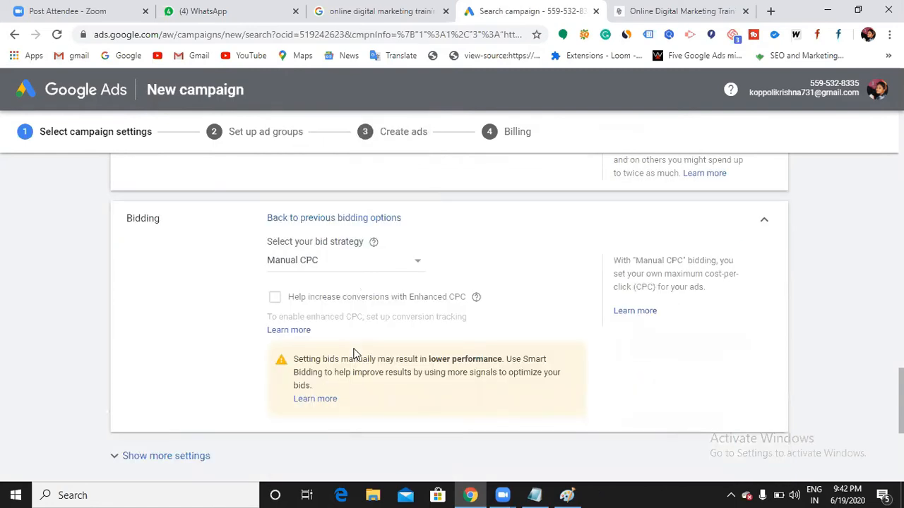
- Show the additional campaign settings and expand the Ad schedule section
{"action": "scroll", "coordinate": [355, 353], "scroll_direction": "down", "scroll_amount": 1}
{"action": "scroll", "coordinate": [356, 361], "scroll_direction": "down", "scroll_amount": 1}
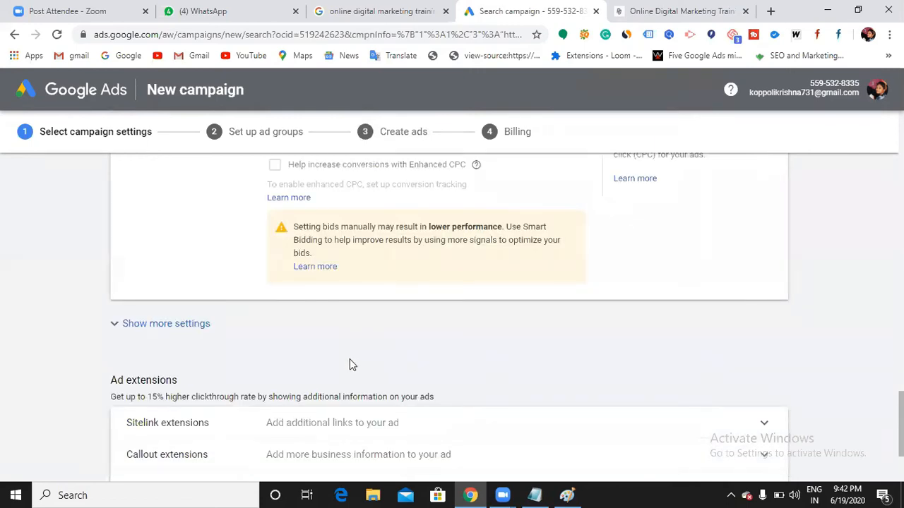
{"action": "left_click", "coordinate": [200, 326]}
{"action": "scroll", "coordinate": [375, 294], "scroll_direction": "down", "scroll_amount": 1}
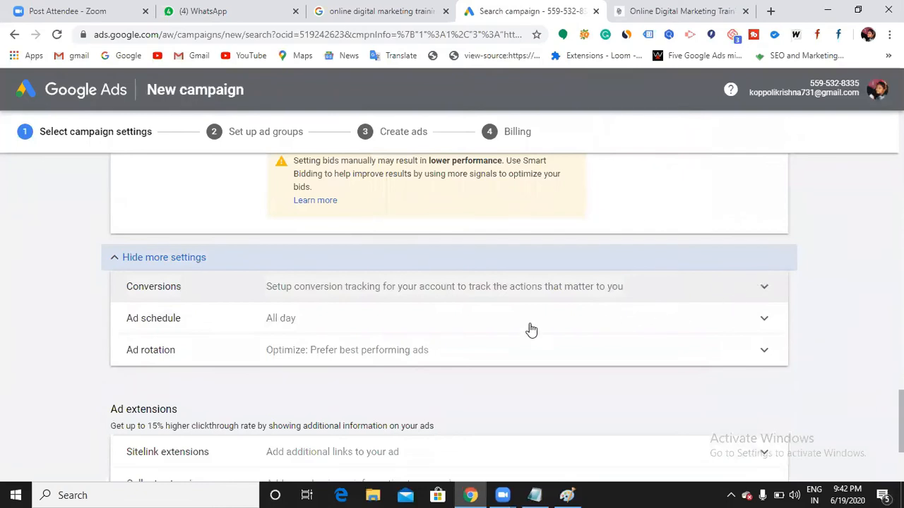
{"action": "left_click", "coordinate": [416, 331]}
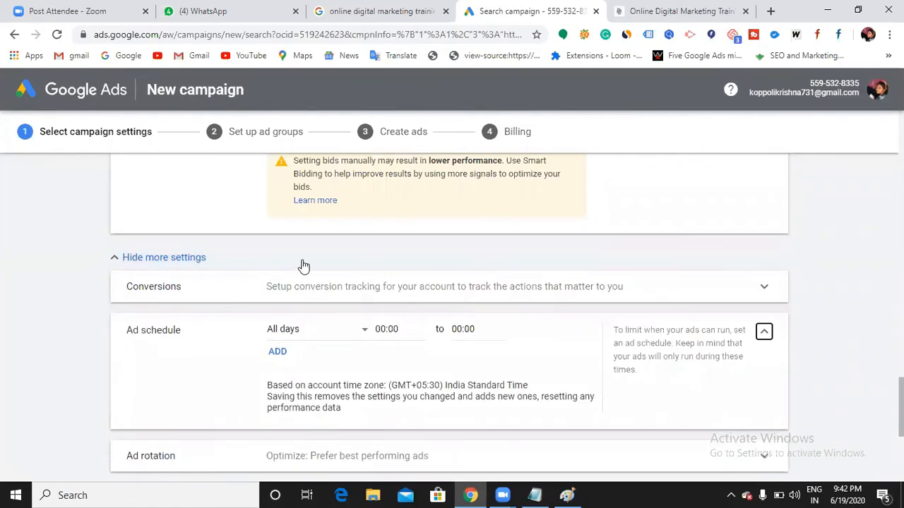
{"action": "scroll", "coordinate": [303, 266], "scroll_direction": "down", "scroll_amount": 1}
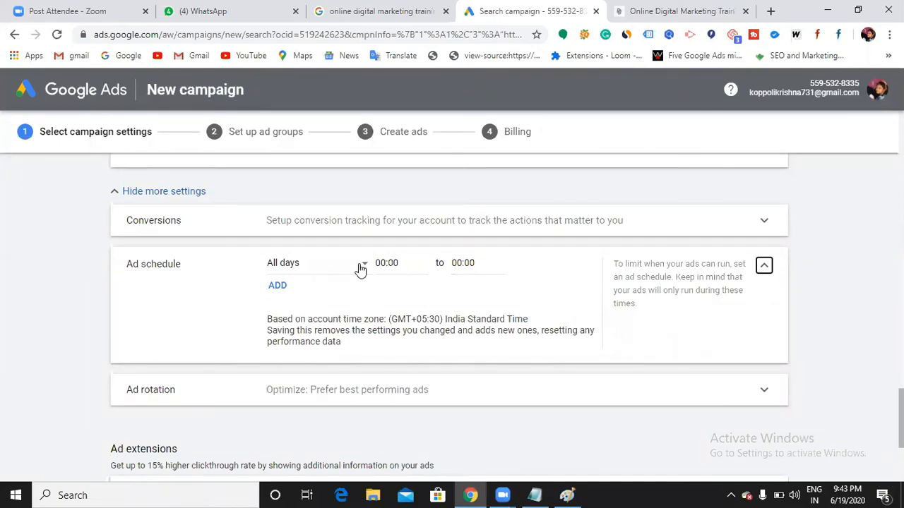
- Set the ad schedule to Mondays from 10:45 to 15:00
{"action": "left_click", "coordinate": [360, 268]}
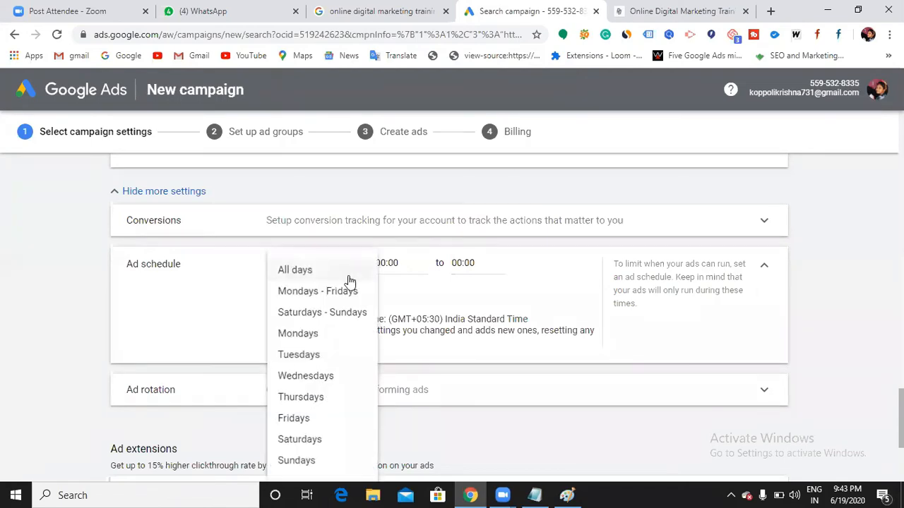
{"action": "left_click", "coordinate": [312, 339]}
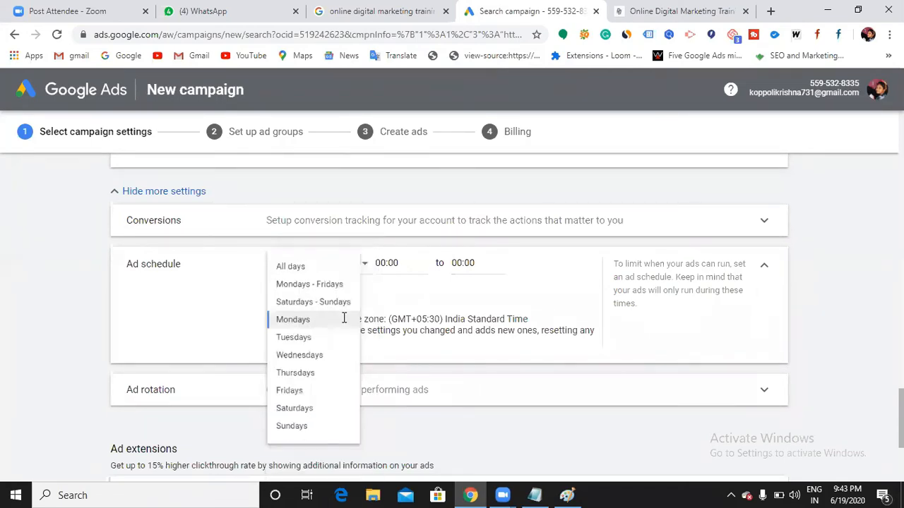
{"action": "left_click", "coordinate": [384, 263]}
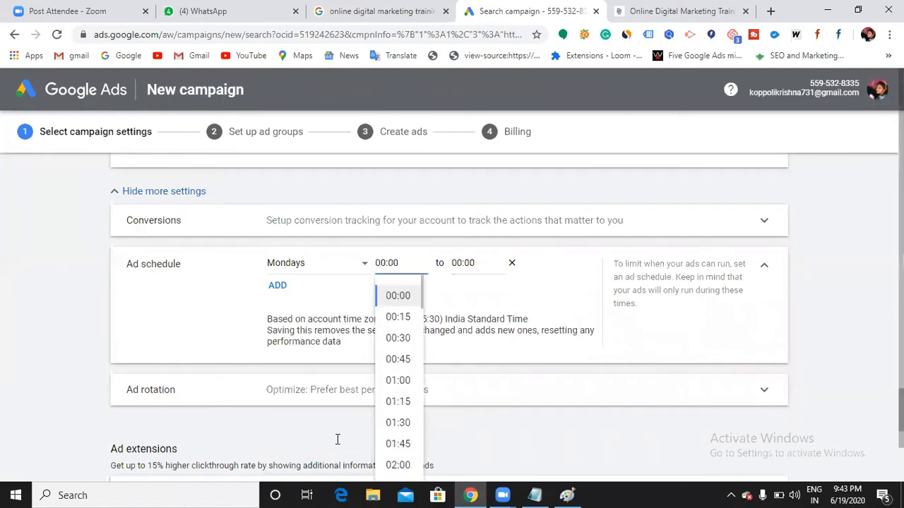
{"action": "scroll", "coordinate": [337, 440], "scroll_direction": "down", "scroll_amount": 1}
{"action": "scroll", "coordinate": [406, 448], "scroll_direction": "down", "scroll_amount": 2}
{"action": "scroll", "coordinate": [406, 448], "scroll_direction": "down", "scroll_amount": 8}
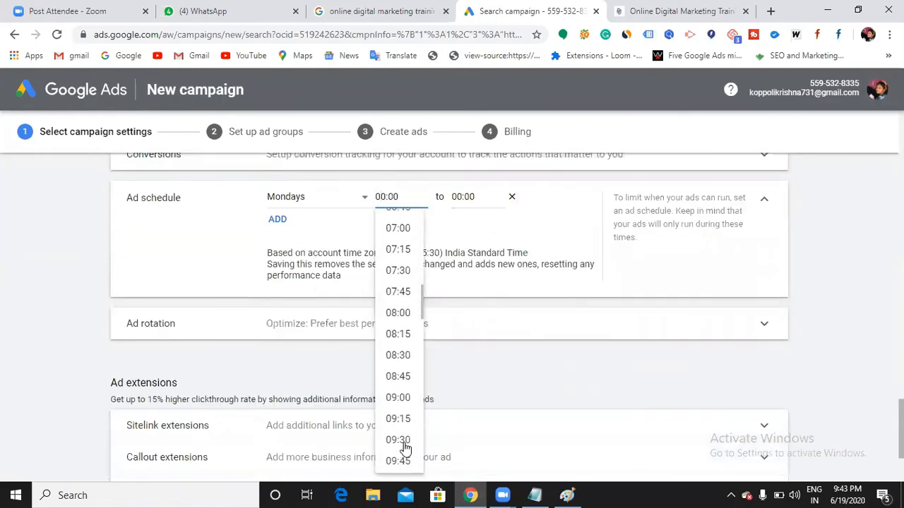
{"action": "left_click", "coordinate": [400, 414]}
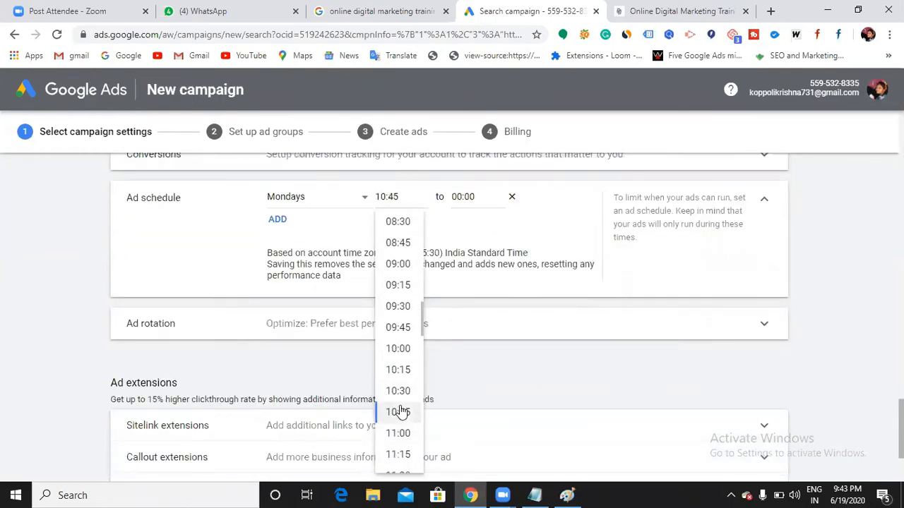
{"action": "left_click", "coordinate": [468, 198]}
{"action": "scroll", "coordinate": [487, 381], "scroll_direction": "down", "scroll_amount": 6}
{"action": "scroll", "coordinate": [477, 424], "scroll_direction": "down", "scroll_amount": 8}
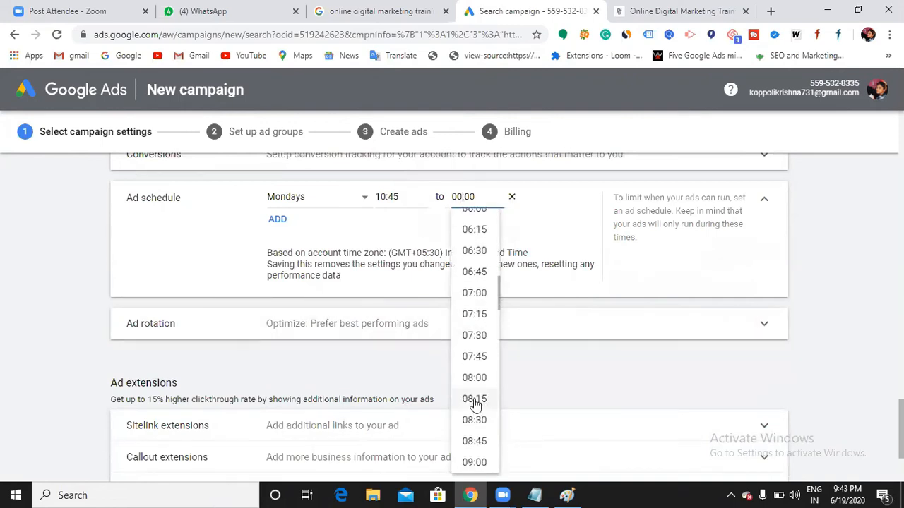
{"action": "left_click", "coordinate": [474, 441]}
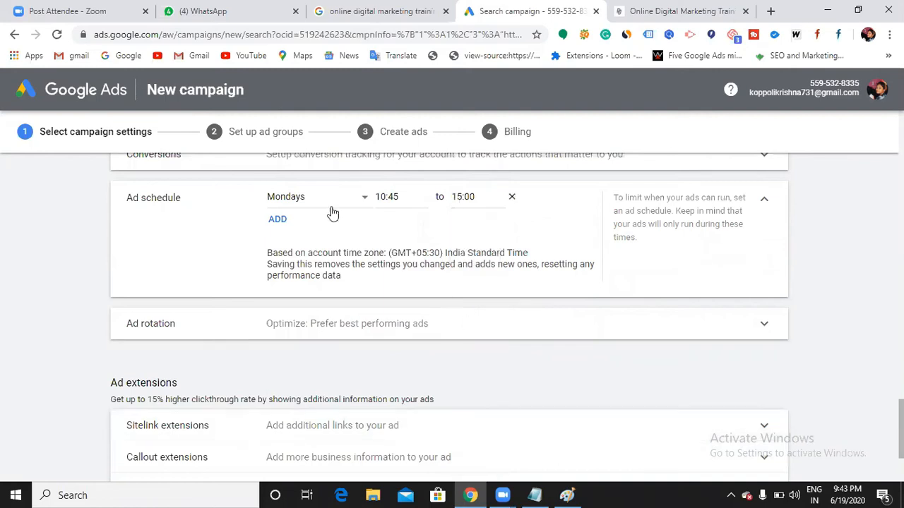
- Highlight the Mondays ad schedule entry to point it out, and remove it from the schedule
{"action": "left_click_drag", "start_coordinate": [256, 199], "coordinate": [467, 216]}
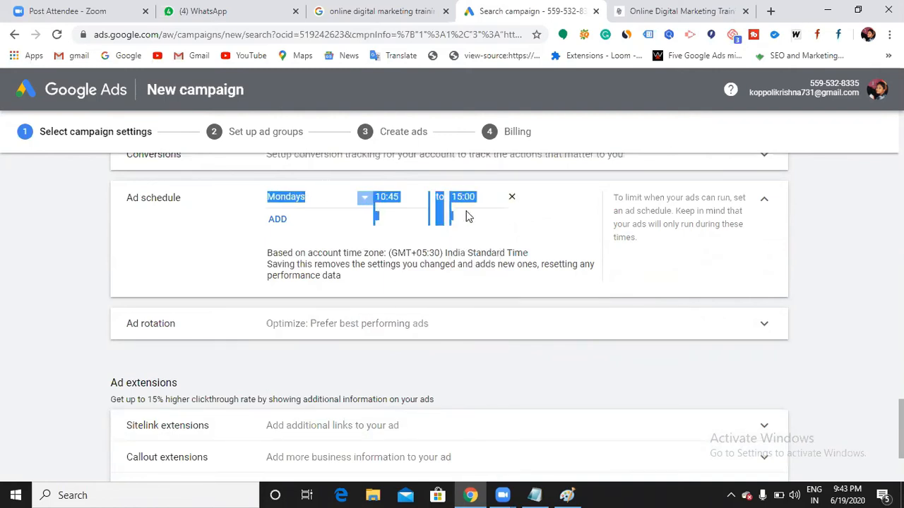
{"action": "left_click", "coordinate": [487, 267]}
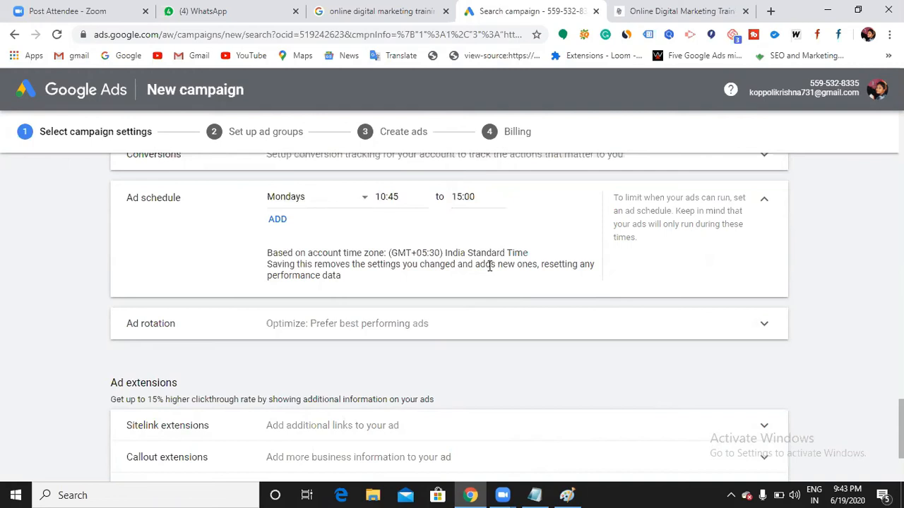
{"action": "scroll", "coordinate": [424, 297], "scroll_direction": "up", "scroll_amount": 2}
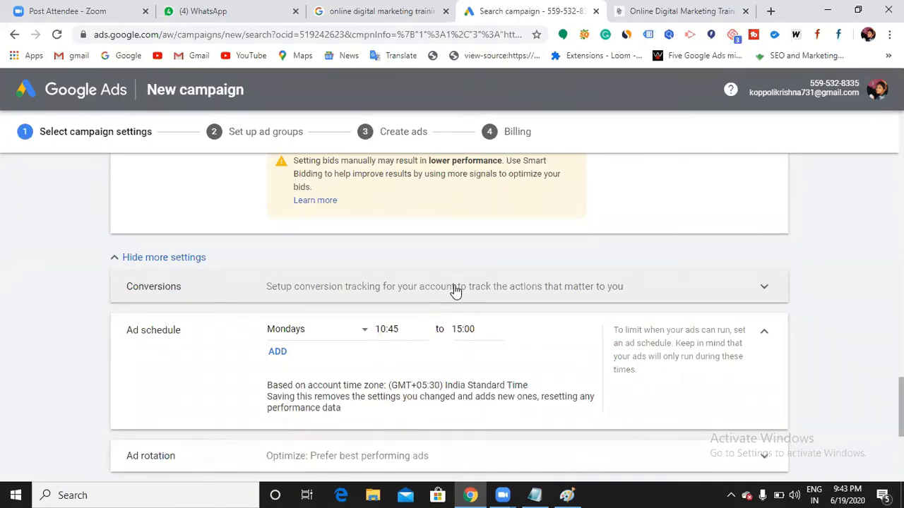
{"action": "mouse_move", "coordinate": [498, 331]}
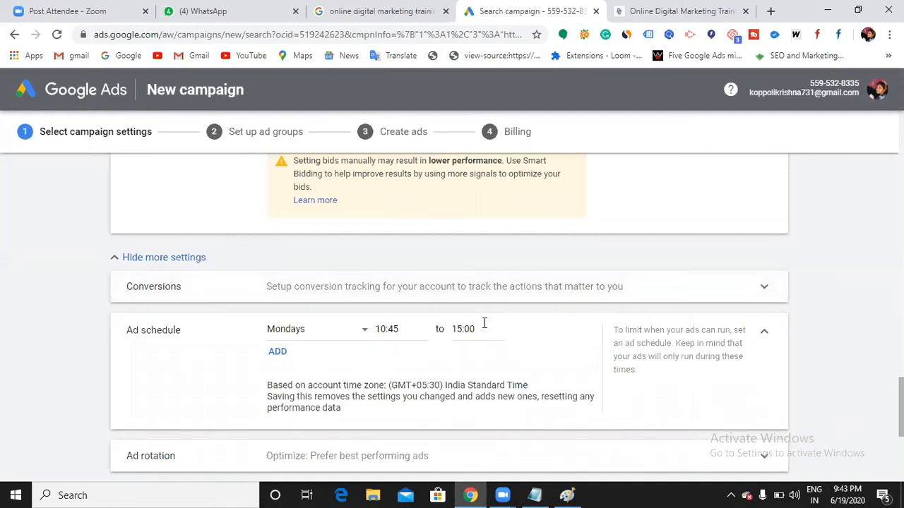
{"action": "left_click", "coordinate": [512, 332]}
- Expand the Ad rotation settings to show the available options, and collapse them without changing the selection
{"action": "scroll", "coordinate": [348, 343], "scroll_direction": "down", "scroll_amount": 3}
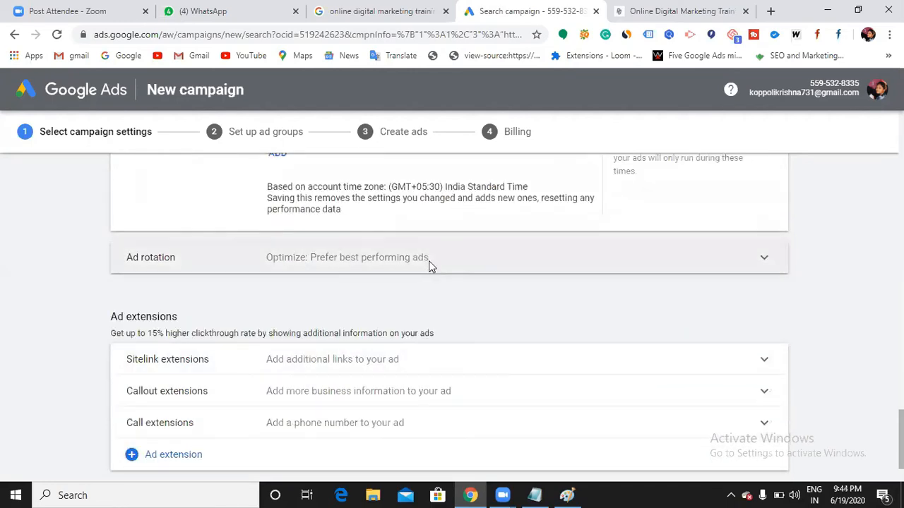
{"action": "left_click", "coordinate": [429, 263]}
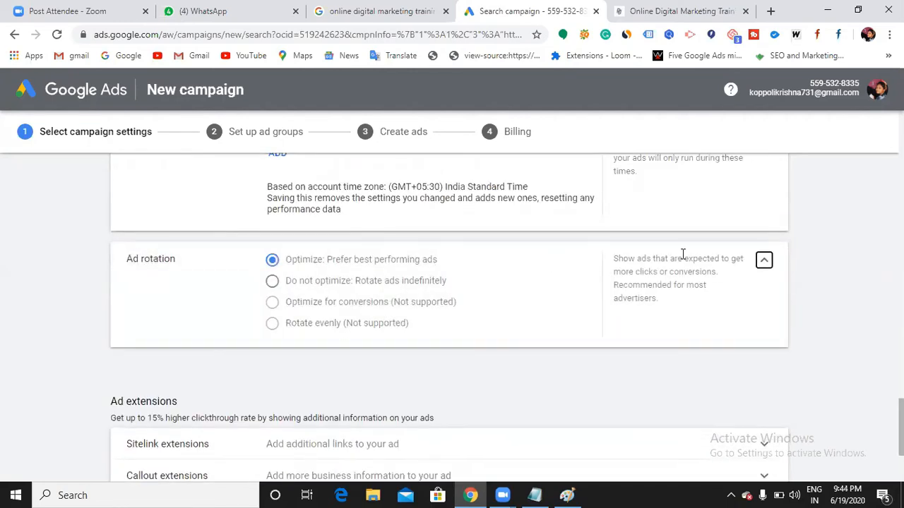
{"action": "left_click", "coordinate": [764, 263]}
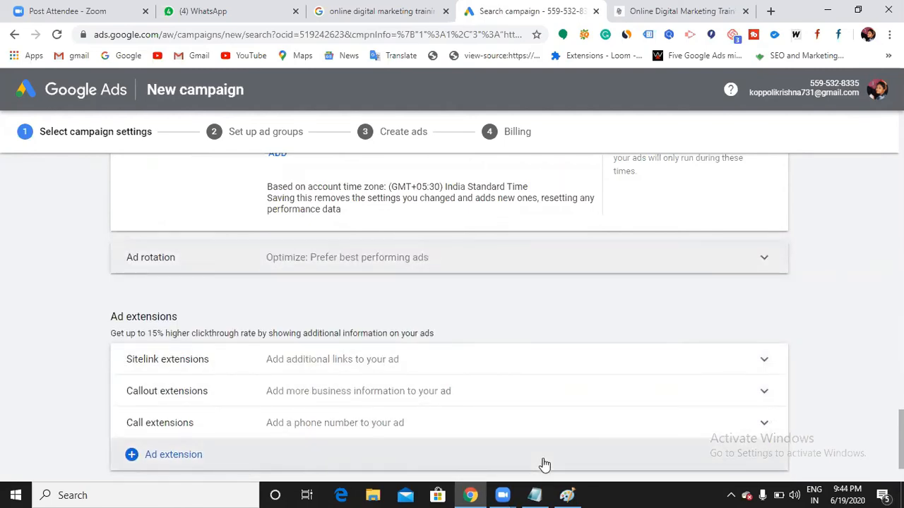
- Switch to Paint to show the account structure diagram, and minimize Paint and Notepad to return to Google Ads
{"action": "key", "text": "alt+Tab"}
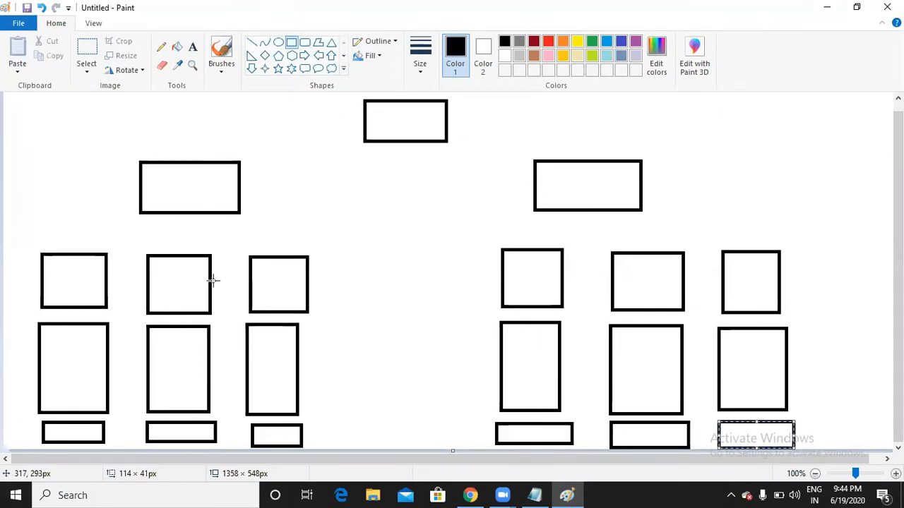
{"action": "left_click", "coordinate": [825, 10]}
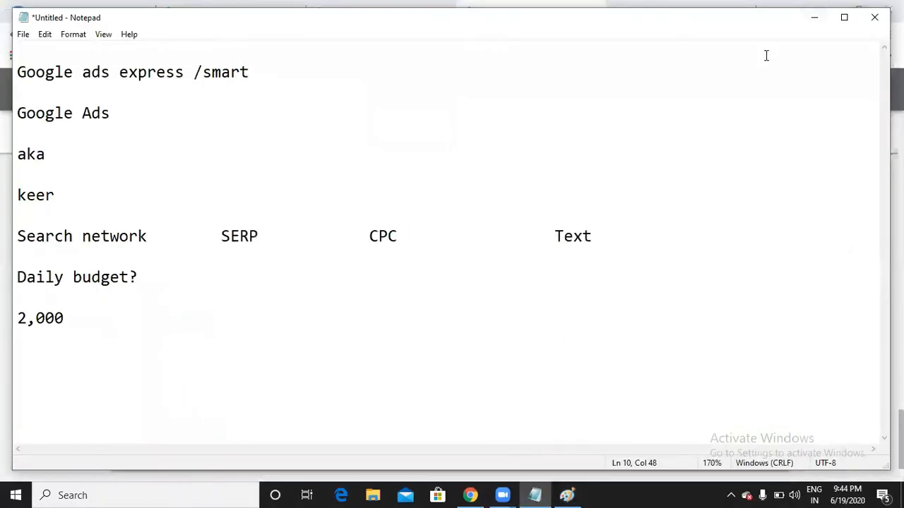
{"action": "left_click", "coordinate": [816, 21]}
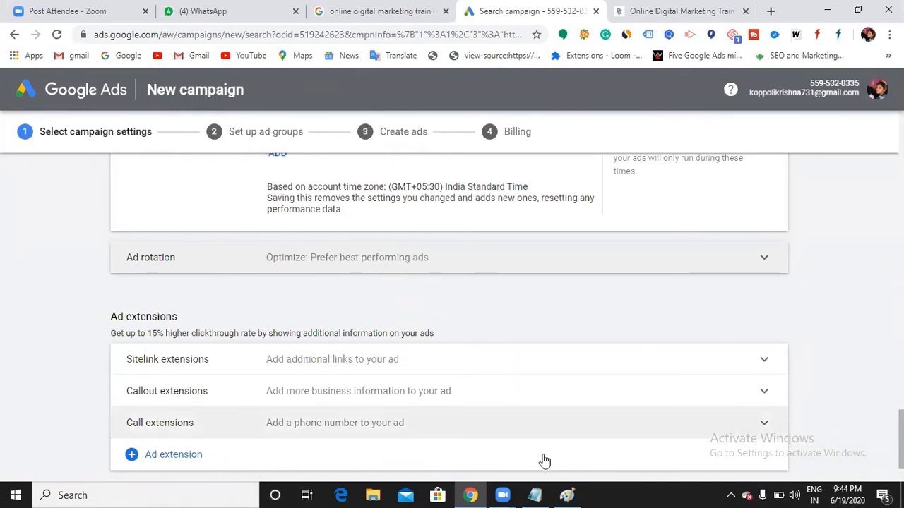
- Switch to Notepad, add 3 on a new line below 2,000, and return to Google Ads
{"action": "left_click", "coordinate": [535, 495]}
{"action": "type", "text": "3"}
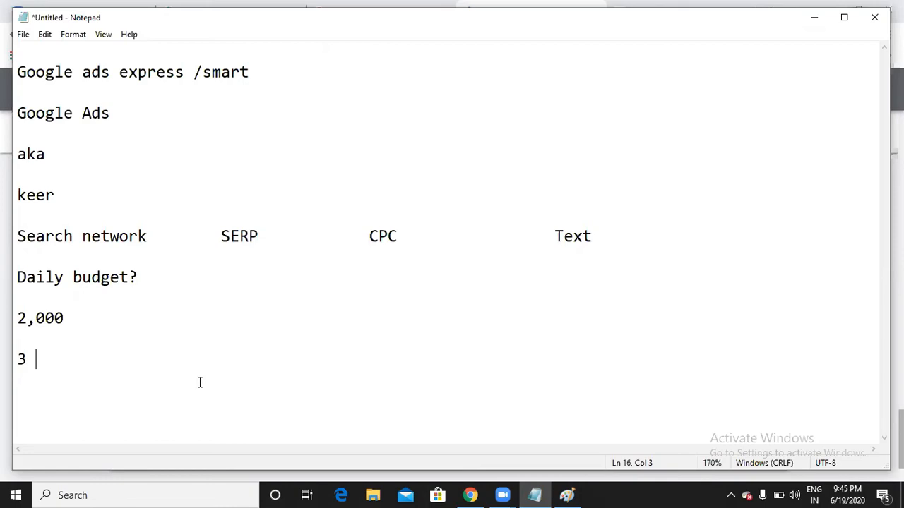
{"action": "left_click", "coordinate": [813, 21]}
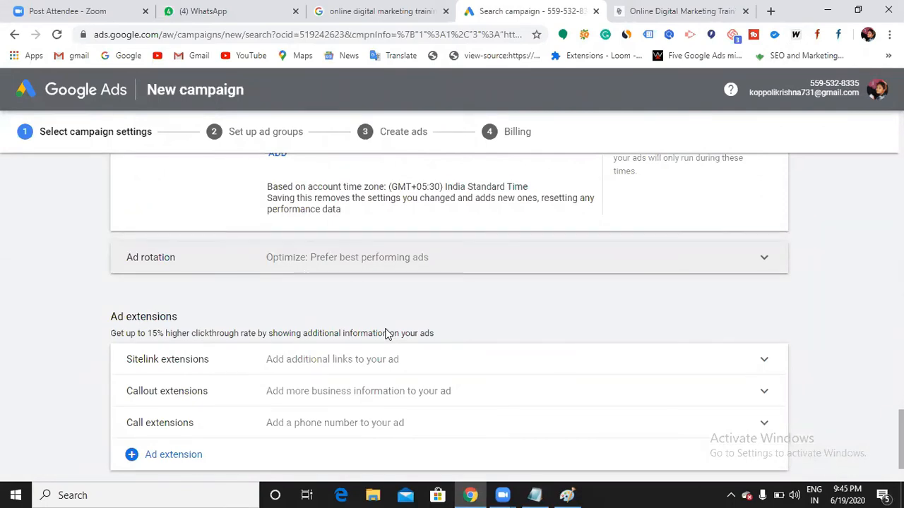
- Review the ad schedule, rotation and extensions, and recheck the campaign settings from the campaign name through networks, dates, locations and languages to the budget
{"action": "scroll", "coordinate": [364, 330], "scroll_direction": "up", "scroll_amount": 2}
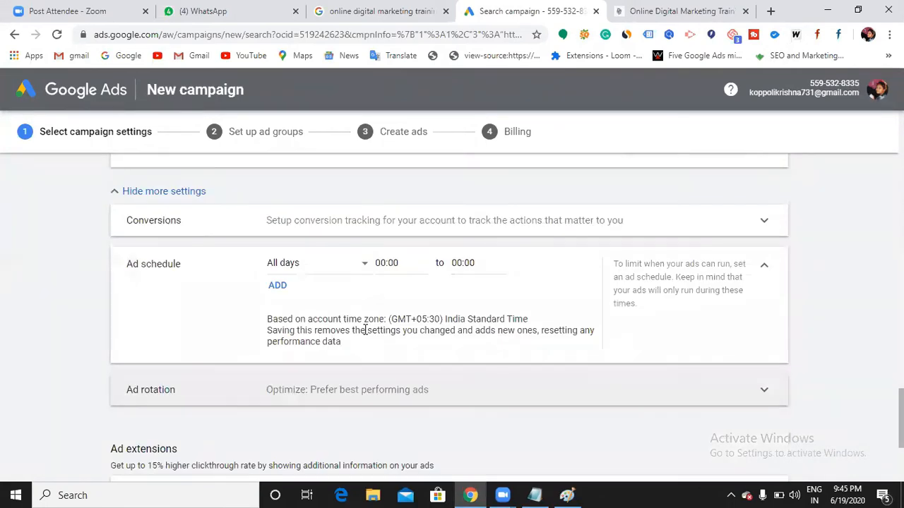
{"action": "scroll", "coordinate": [365, 329], "scroll_direction": "down", "scroll_amount": 1}
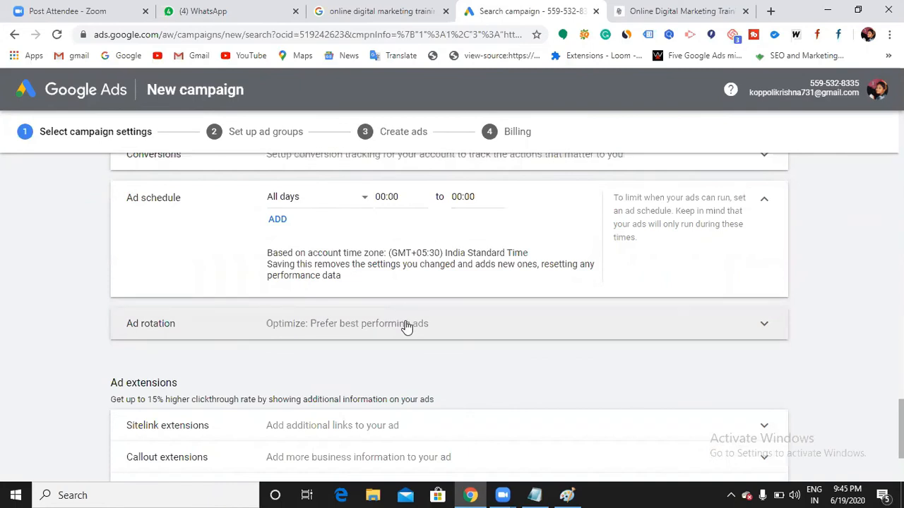
{"action": "scroll", "coordinate": [405, 326], "scroll_direction": "down", "scroll_amount": 1}
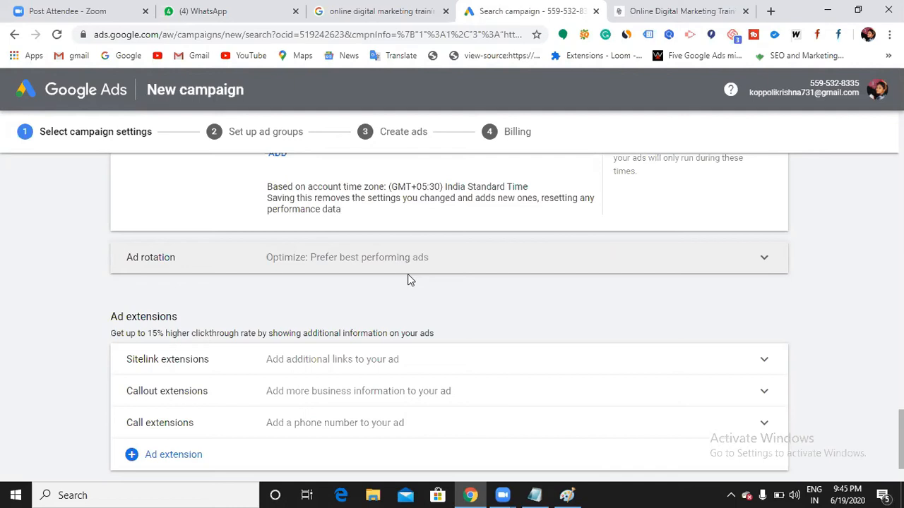
{"action": "scroll", "coordinate": [407, 280], "scroll_direction": "down", "scroll_amount": 1}
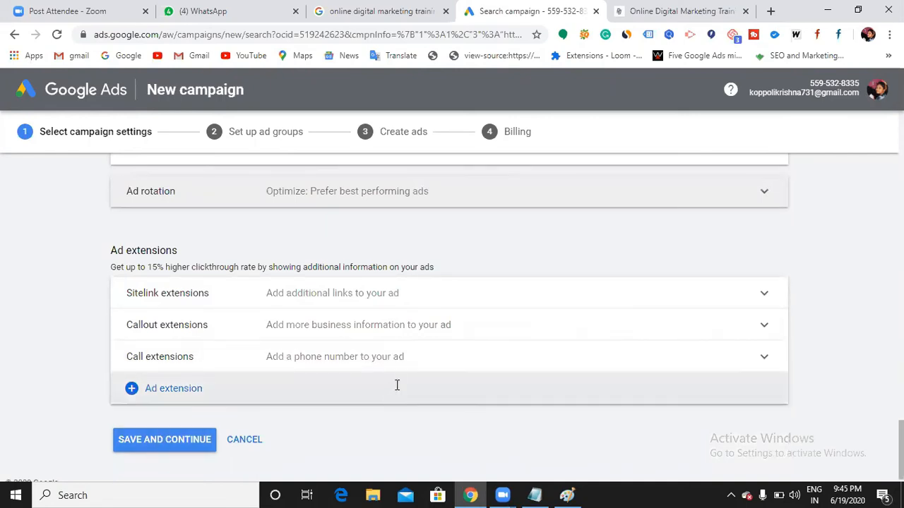
{"action": "scroll", "coordinate": [394, 374], "scroll_direction": "up", "scroll_amount": 8}
{"action": "scroll", "coordinate": [394, 363], "scroll_direction": "up", "scroll_amount": 12}
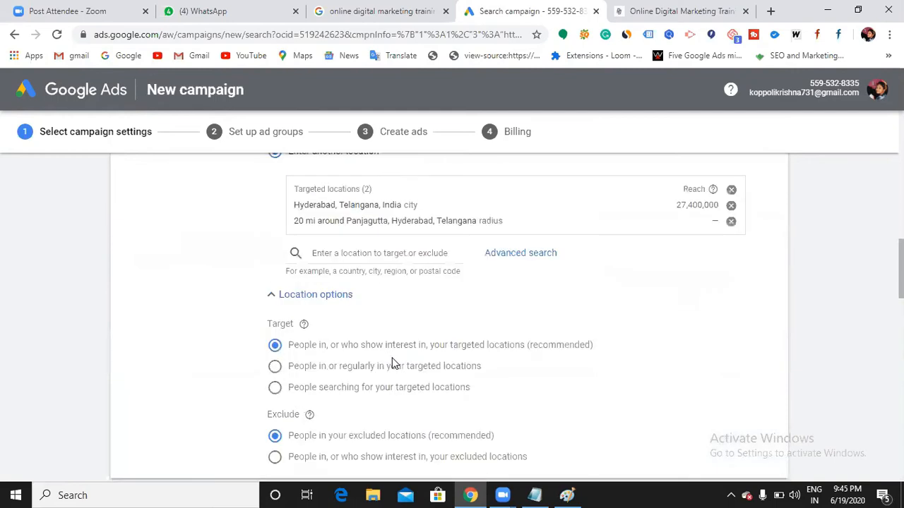
{"action": "scroll", "coordinate": [393, 357], "scroll_direction": "up", "scroll_amount": 1}
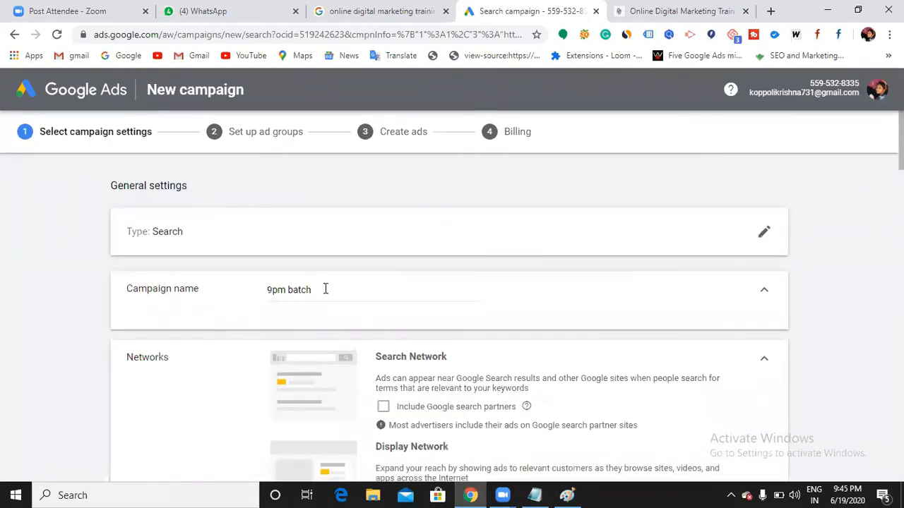
{"action": "scroll", "coordinate": [367, 275], "scroll_direction": "down", "scroll_amount": 2}
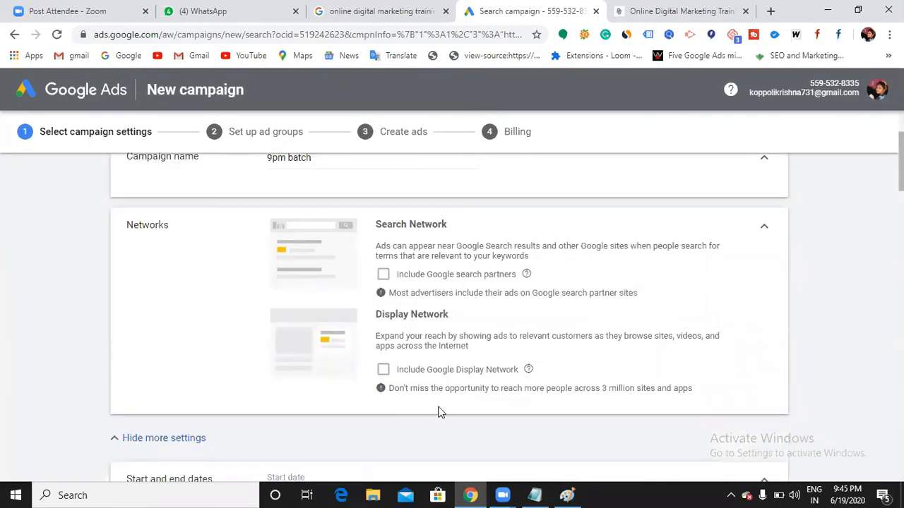
{"action": "scroll", "coordinate": [450, 360], "scroll_direction": "down", "scroll_amount": 2}
{"action": "scroll", "coordinate": [367, 400], "scroll_direction": "down", "scroll_amount": 2}
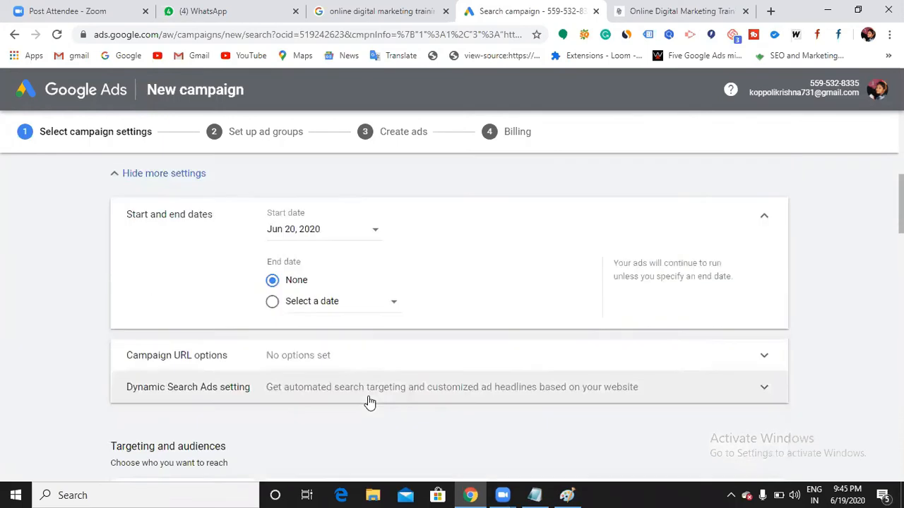
{"action": "scroll", "coordinate": [367, 280], "scroll_direction": "down", "scroll_amount": 1}
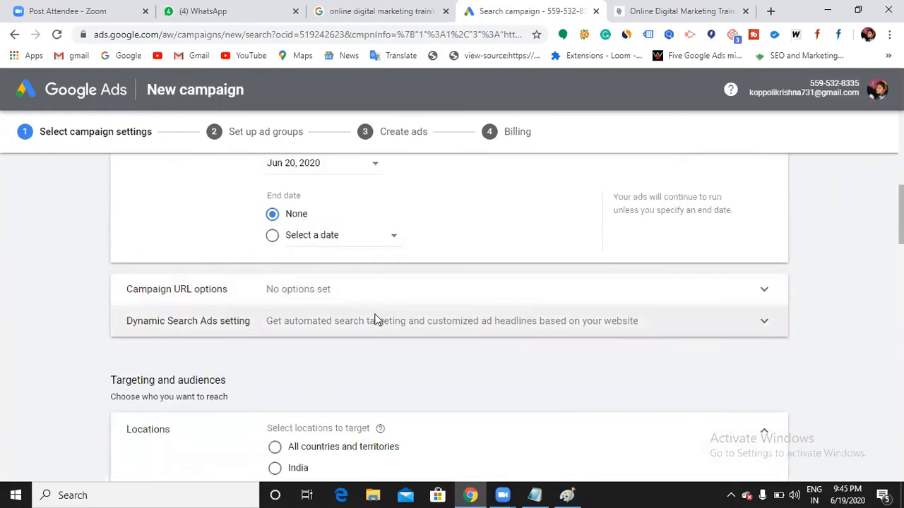
{"action": "scroll", "coordinate": [375, 319], "scroll_direction": "down", "scroll_amount": 2}
{"action": "scroll", "coordinate": [346, 349], "scroll_direction": "down", "scroll_amount": 3}
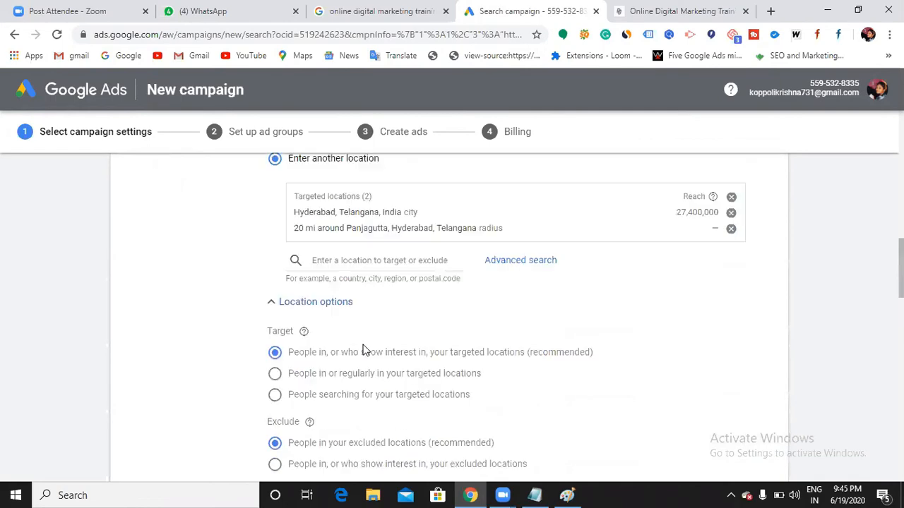
{"action": "scroll", "coordinate": [363, 349], "scroll_direction": "down", "scroll_amount": 4}
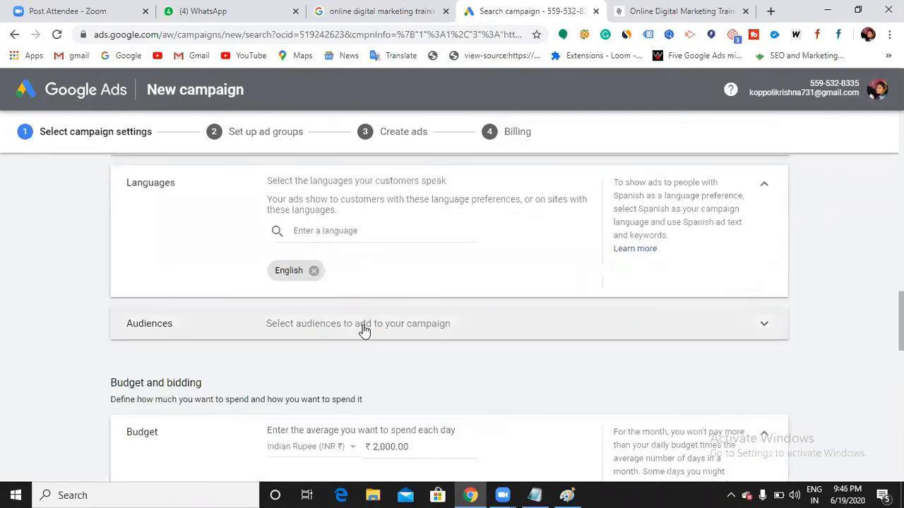
{"action": "scroll", "coordinate": [339, 329], "scroll_direction": "down", "scroll_amount": 2}
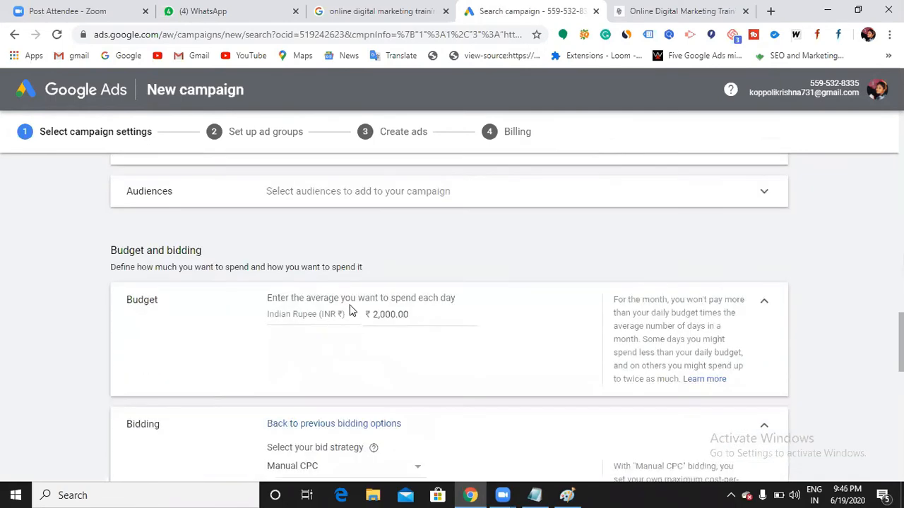
- Save the campaign settings and continue to the ad group setup
{"action": "scroll", "coordinate": [381, 310], "scroll_direction": "down", "scroll_amount": 7}
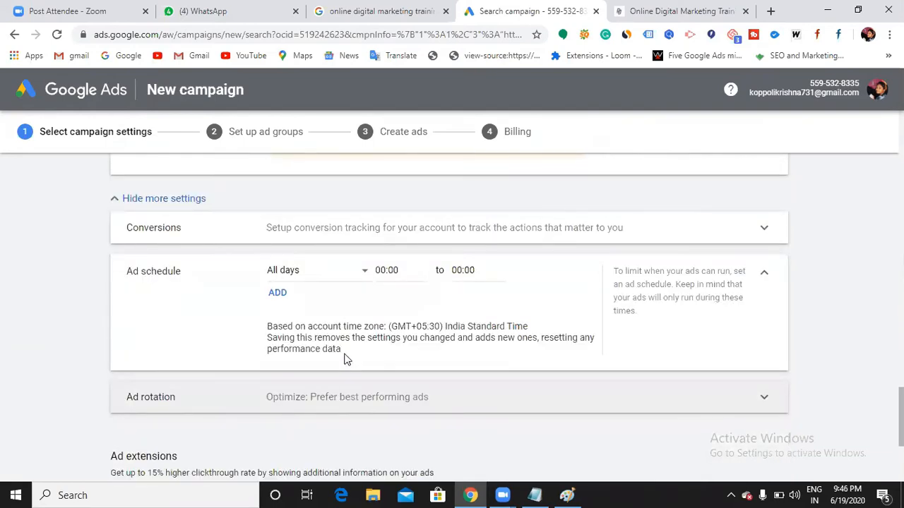
{"action": "scroll", "coordinate": [351, 364], "scroll_direction": "down", "scroll_amount": 3}
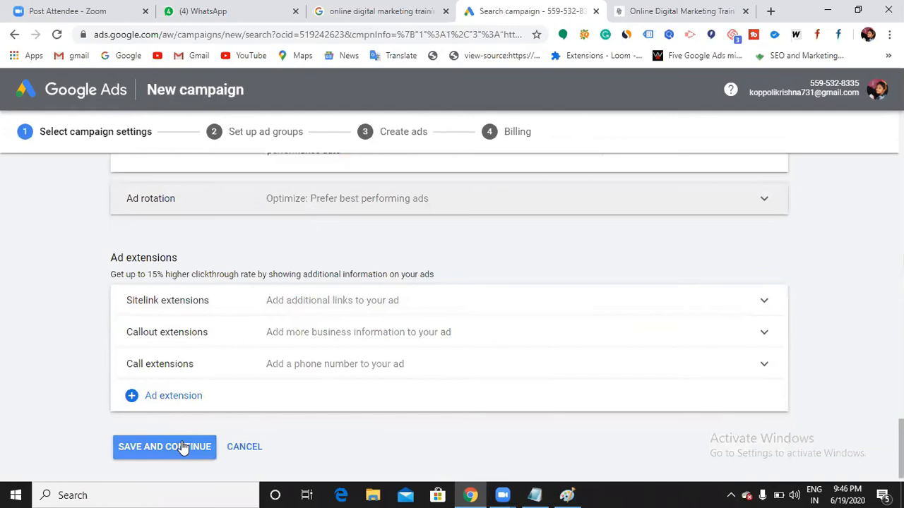
{"action": "left_click", "coordinate": [183, 447]}
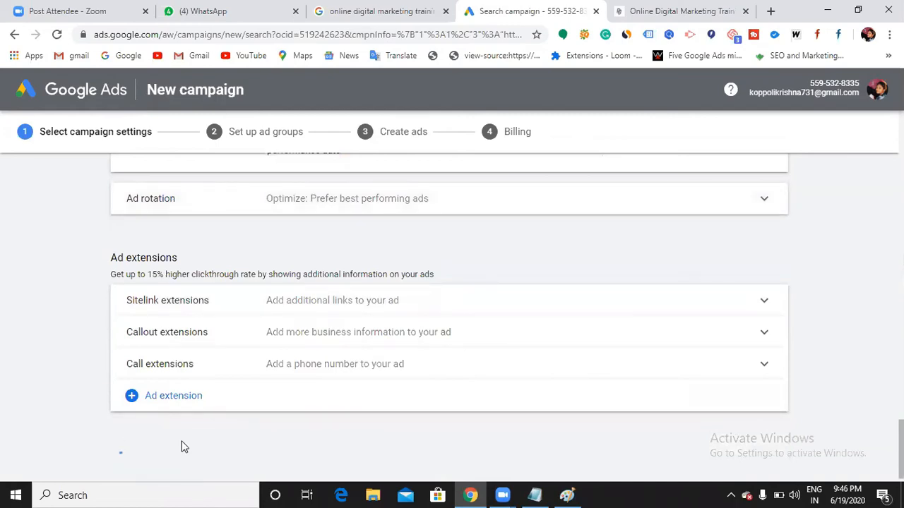
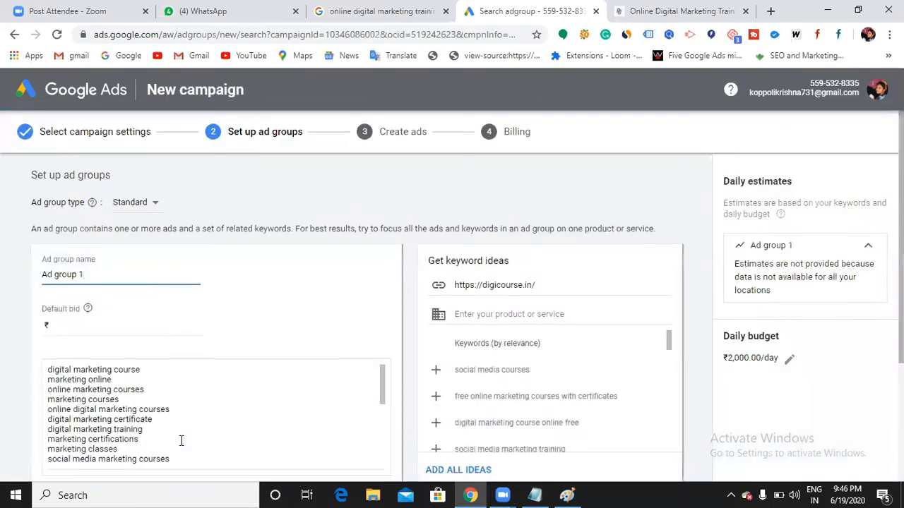
- Review the ad group setup form and its suggested keywords, switching briefly to Paint to show the account structure diagram and returning to Google Ads
{"action": "scroll", "coordinate": [180, 441], "scroll_direction": "down", "scroll_amount": 6}
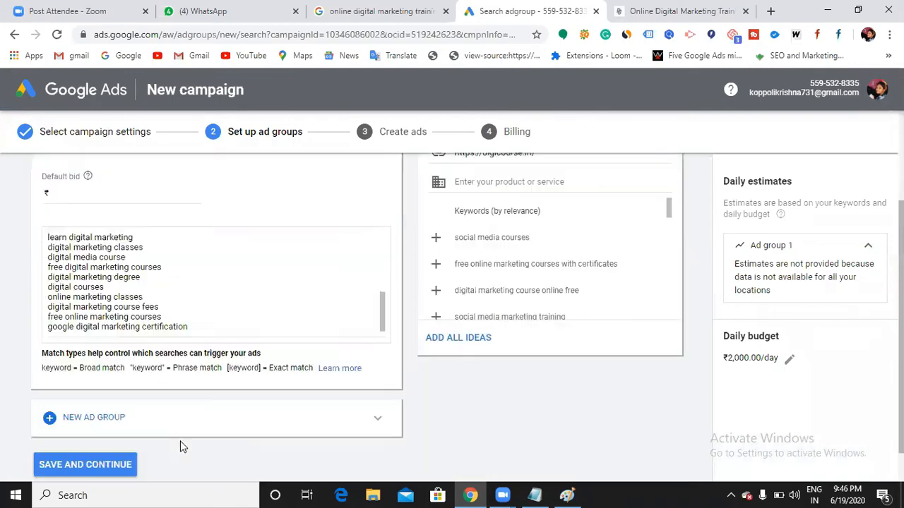
{"action": "scroll", "coordinate": [211, 326], "scroll_direction": "up", "scroll_amount": 2}
{"action": "scroll", "coordinate": [211, 326], "scroll_direction": "up", "scroll_amount": 5}
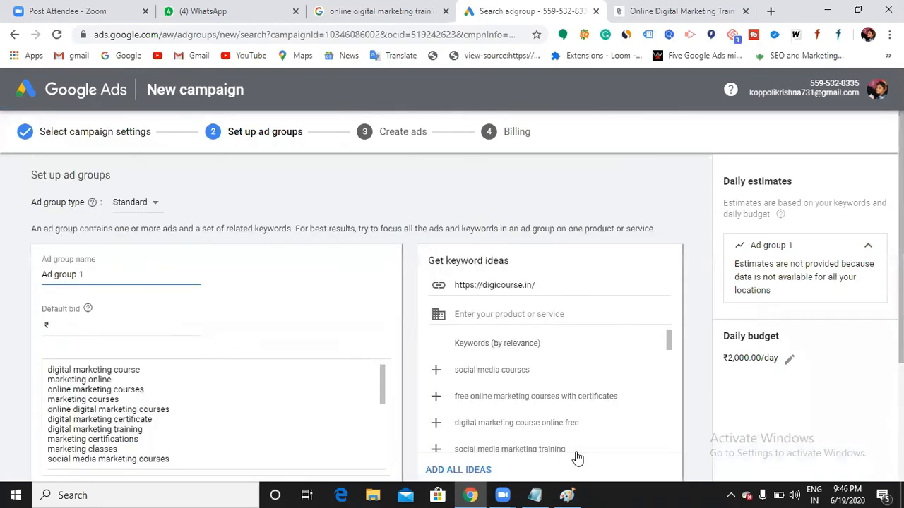
{"action": "left_click", "coordinate": [568, 495]}
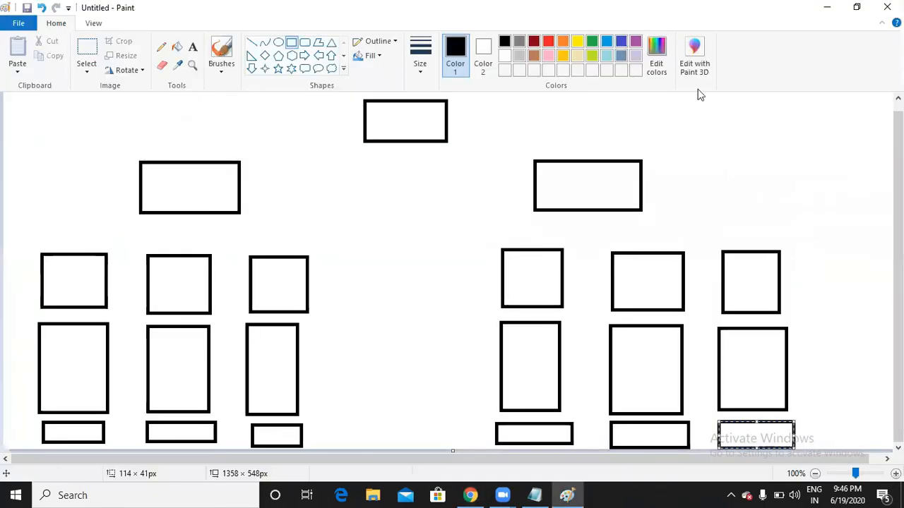
{"action": "left_click", "coordinate": [836, 10]}
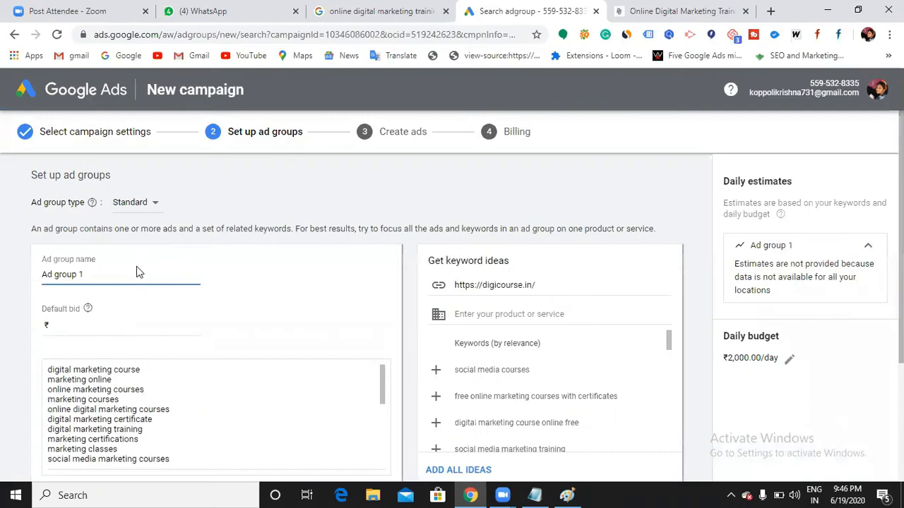
{"action": "left_click_drag", "start_coordinate": [34, 175], "coordinate": [92, 175]}
{"action": "left_click", "coordinate": [92, 175]}
{"action": "scroll", "coordinate": [129, 389], "scroll_direction": "down", "scroll_amount": 5}
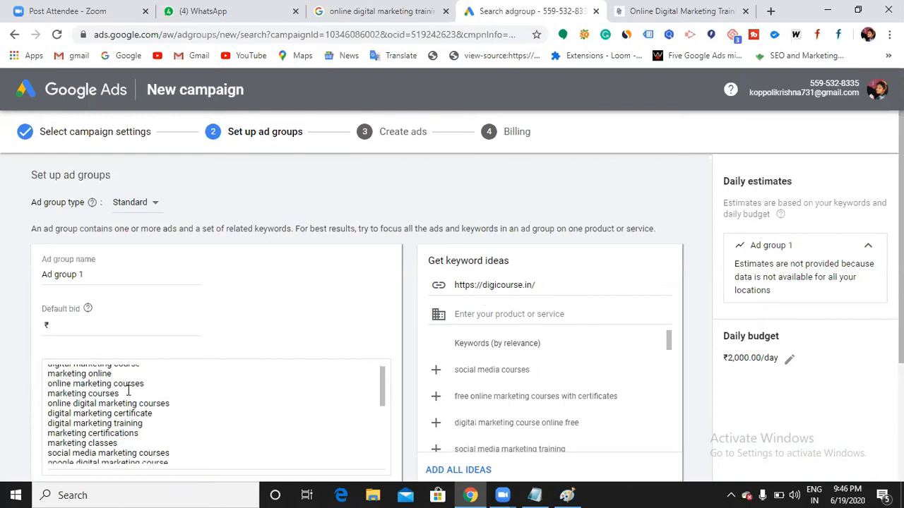
{"action": "scroll", "coordinate": [129, 389], "scroll_direction": "down", "scroll_amount": 1}
{"action": "scroll", "coordinate": [152, 450], "scroll_direction": "up", "scroll_amount": 6}
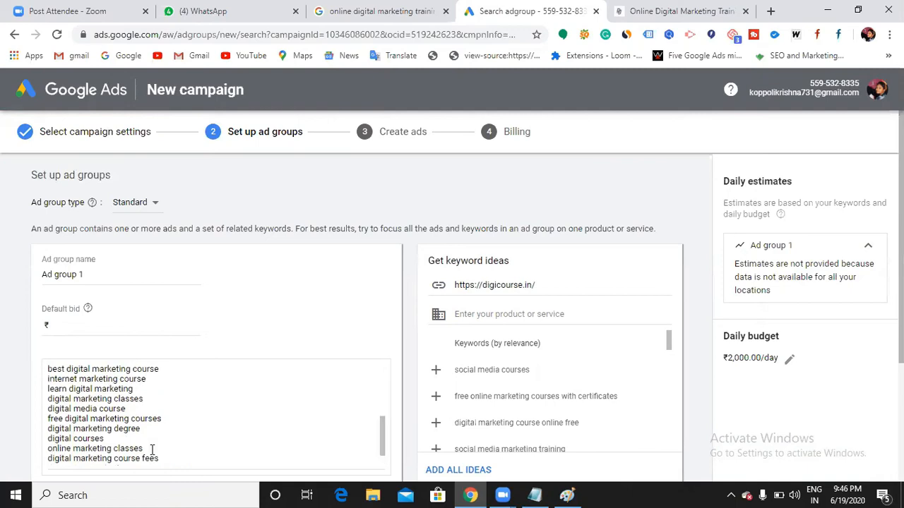
- Rename the first ad group as SEO
{"action": "left_click", "coordinate": [98, 276]}
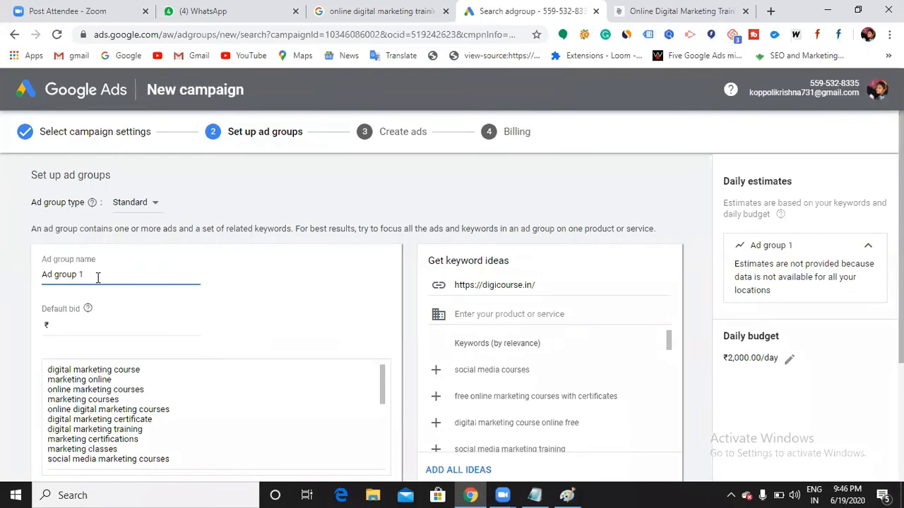
{"action": "key", "text": "BackSpace"}
{"action": "key", "text": "BackSpace"}
{"action": "key", "text": "BackSpace"}
{"action": "key", "text": "BackSpace"}
{"action": "key", "text": "BackSpace"}
{"action": "type", "text": "SEO"}
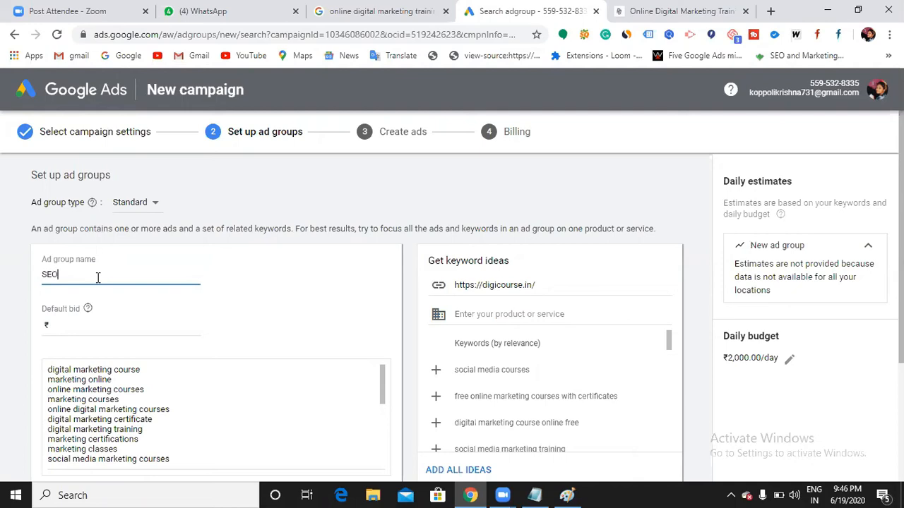
- Delete all the suggested keywords from the SEO ad group's keyword list
{"action": "scroll", "coordinate": [97, 277], "scroll_direction": "down", "scroll_amount": 10}
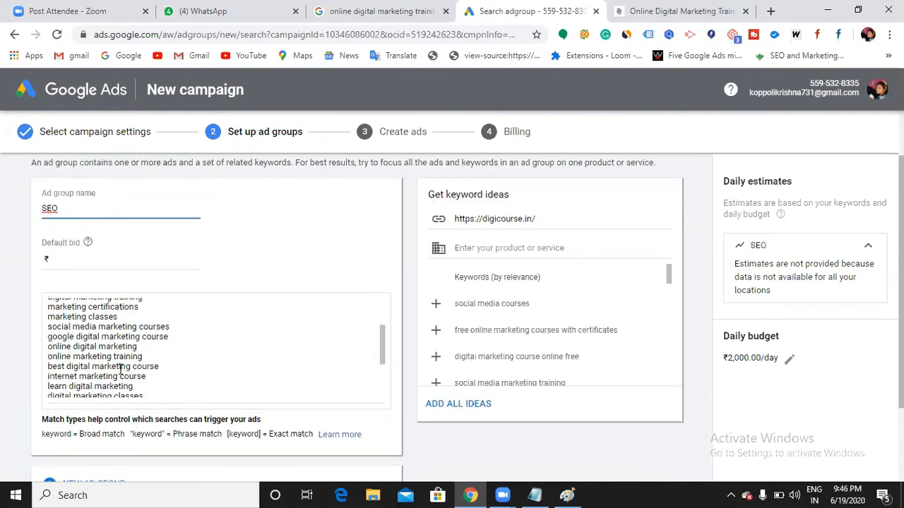
{"action": "left_click_drag", "start_coordinate": [205, 285], "coordinate": [39, 178]}
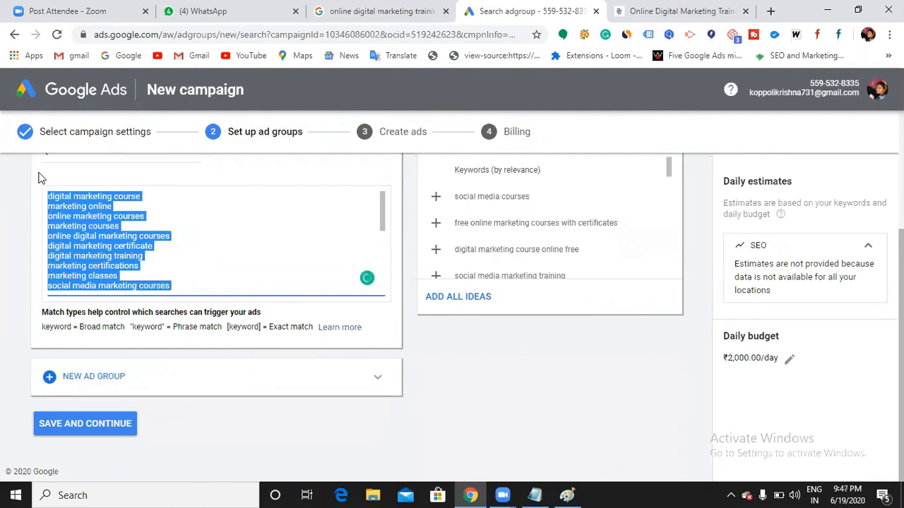
{"action": "key", "text": "BackSpace"}
{"action": "scroll", "coordinate": [210, 260], "scroll_direction": "up", "scroll_amount": 2}
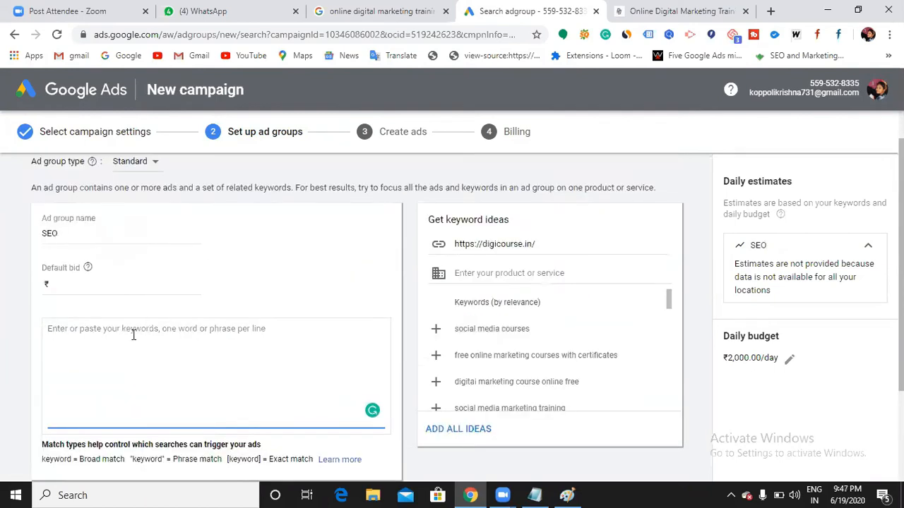
- Enter the keywords SEO training in Hyderabad, SEO tutorial in Hyderabad and SEO Classes in Hyderabad on separate lines for the SEO ad group
{"action": "type", "text": "SEO "}
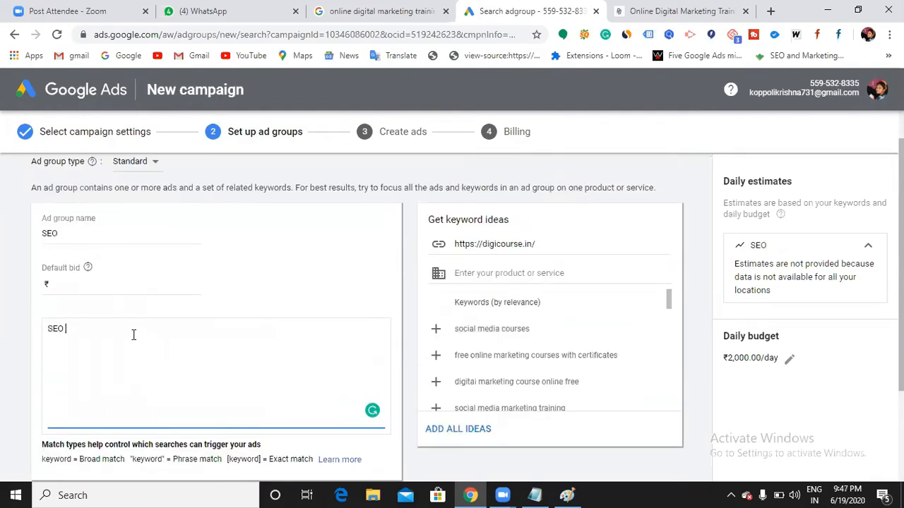
{"action": "type", "text": "training in Hyderabad"}
{"action": "key", "text": "Return"}
{"action": "type", "text": "SEO "}
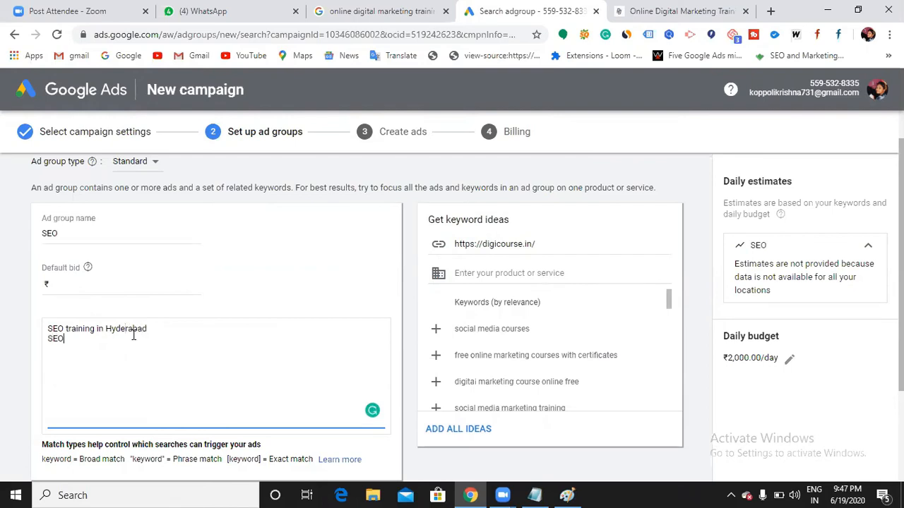
{"action": "type", "text": "tutorial in Hyderabad"}
{"action": "key", "text": "Return"}
{"action": "type", "text": "SEO Classes"}
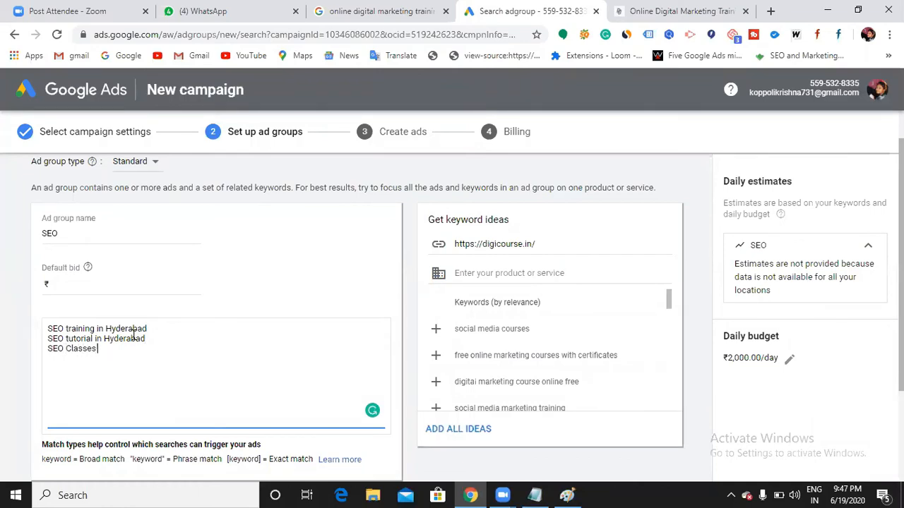
{"action": "type", "text": " in Hyderabad"}
- Add the keywords SEO Internship with training and SEO Live project training on new lines in the SEO ad group
{"action": "key", "text": "Return"}
{"action": "type", "text": "SEO Intern"}
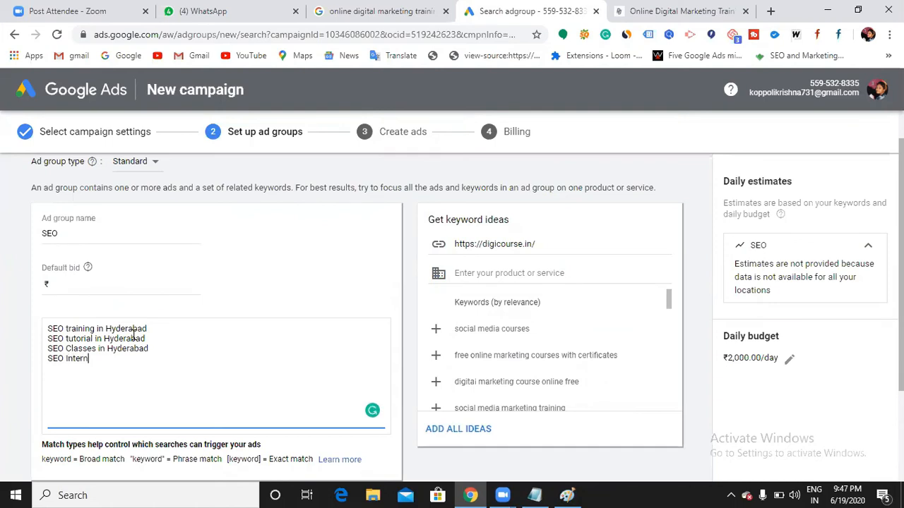
{"action": "type", "text": "ship with"}
{"action": "type", "text": " training "}
{"action": "type", "text": "SEO"}
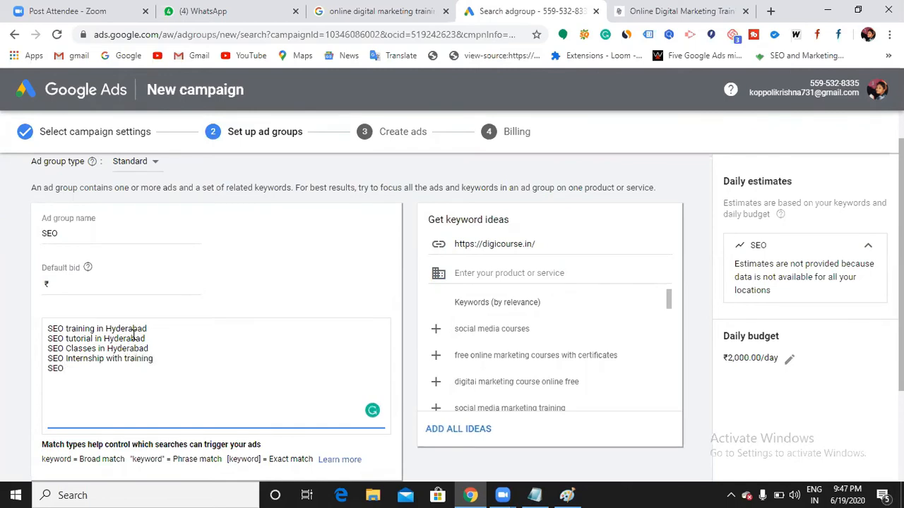
{"action": "type", "text": " Live project training"}
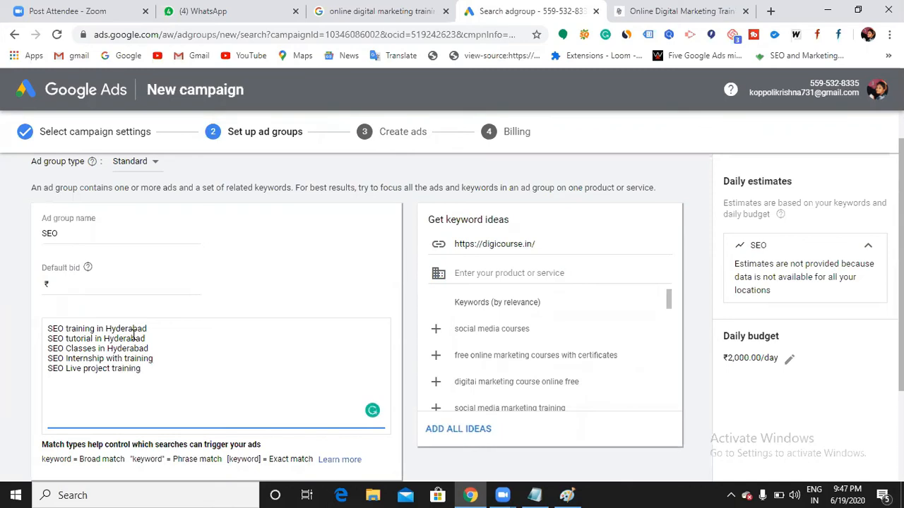
- Switch to Paint to show the account structure diagram, and return to the ad group setup in Google Ads
{"action": "left_click", "coordinate": [567, 495]}
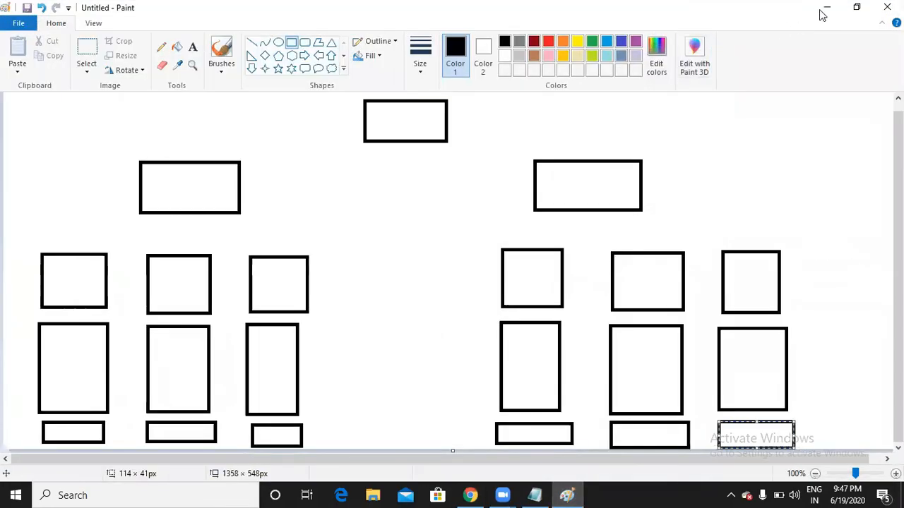
{"action": "left_click", "coordinate": [825, 9]}
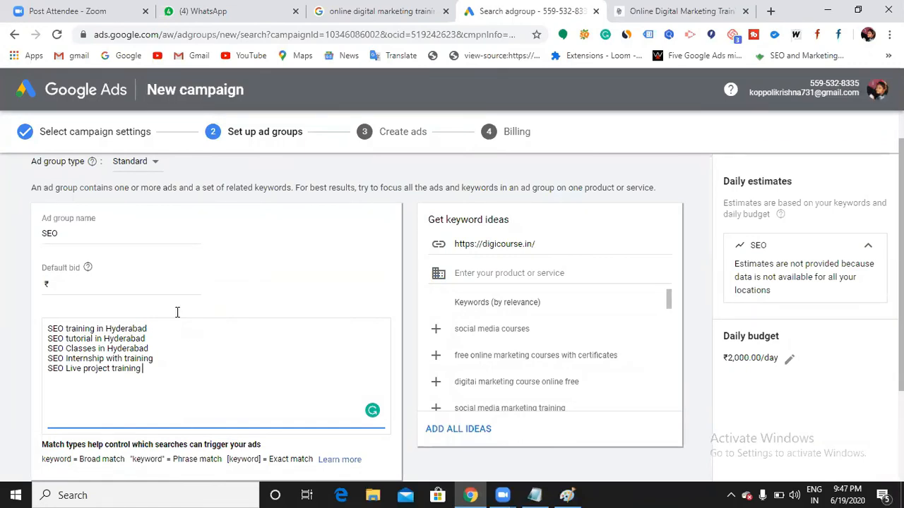
{"action": "scroll", "coordinate": [177, 312], "scroll_direction": "down", "scroll_amount": 1}
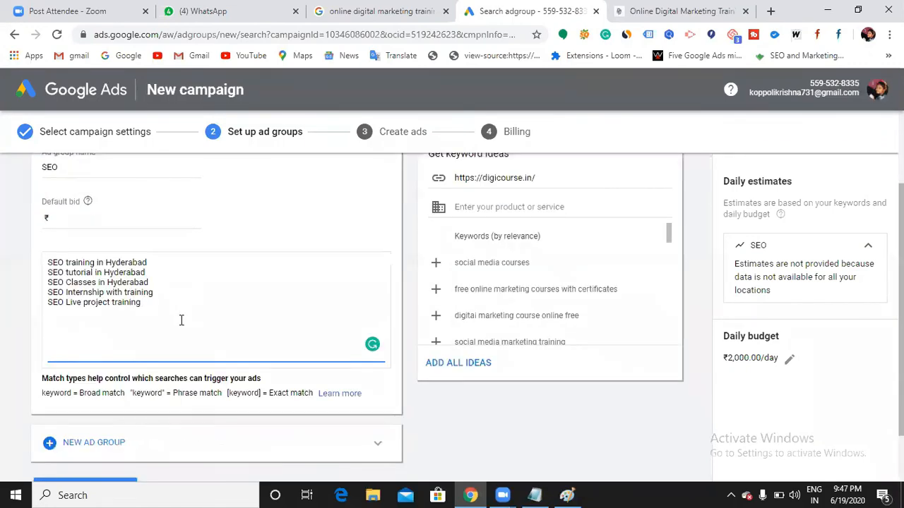
- Add a second ad group and name it Google Ads
{"action": "left_click", "coordinate": [101, 449]}
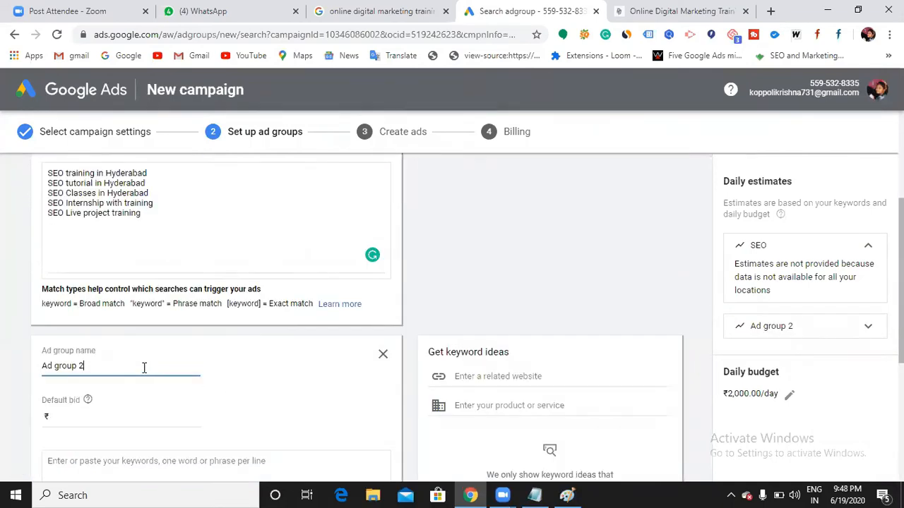
{"action": "key", "text": "BackSpace"}
{"action": "key", "text": "BackSpace"}
{"action": "key", "text": "BackSpace"}
{"action": "key", "text": "BackSpace"}
{"action": "key", "text": "BackSpace"}
{"action": "key", "text": "BackSpace"}
{"action": "key", "text": "BackSpace"}
{"action": "key", "text": "BackSpace"}
{"action": "type", "text": "Google Ads"}
- Enter the keywords Google ads training in Hyderabad and Google Ads tutorial in Hyderabad for the Google Ads ad group, correcting the misspelled word tutorial
{"action": "scroll", "coordinate": [144, 367], "scroll_direction": "down", "scroll_amount": 2}
{"action": "left_click", "coordinate": [137, 333]}
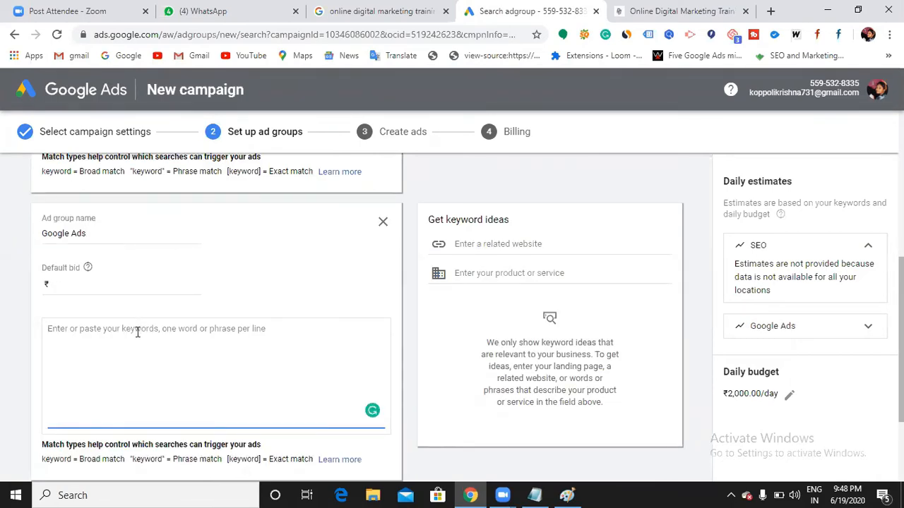
{"action": "type", "text": "Google ads"}
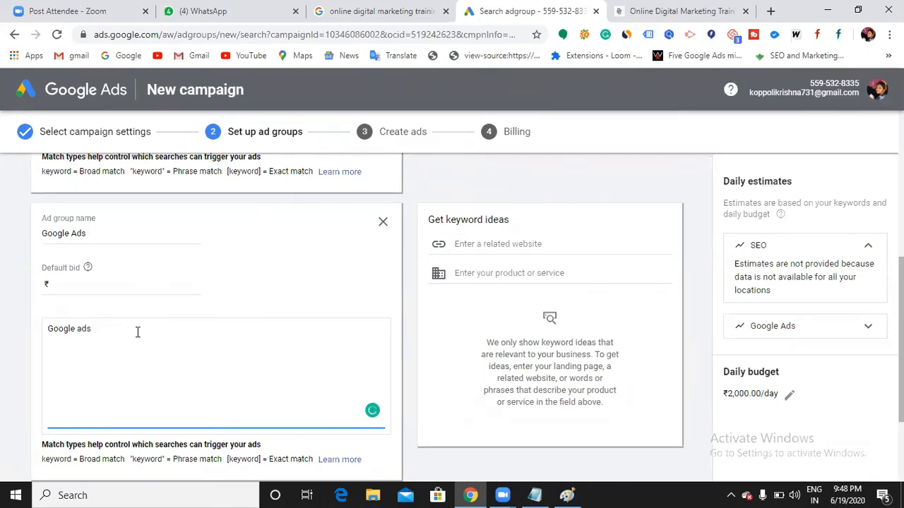
{"action": "type", "text": " training in"}
{"action": "type", "text": " Hyd"}
{"action": "type", "text": "erabad "}
{"action": "type", "text": "Go"}
{"action": "type", "text": "ogle Ads"}
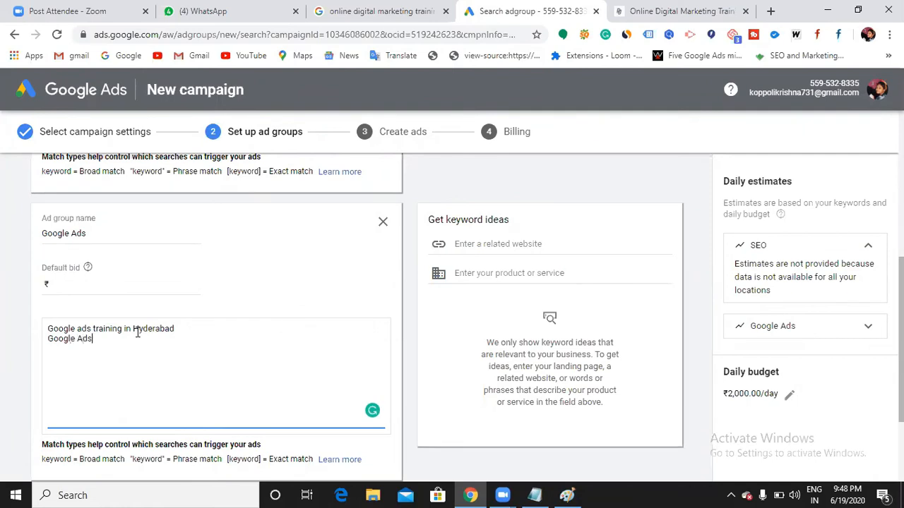
{"action": "type", "text": " turorial in Hyder"}
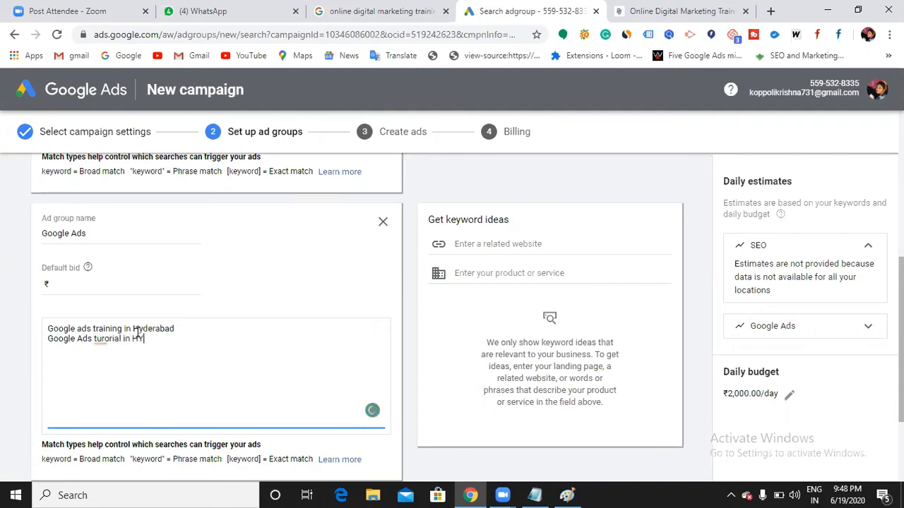
{"action": "type", "text": "abad"}
{"action": "left_click", "coordinate": [113, 339]}
{"action": "left_click", "coordinate": [192, 351]}
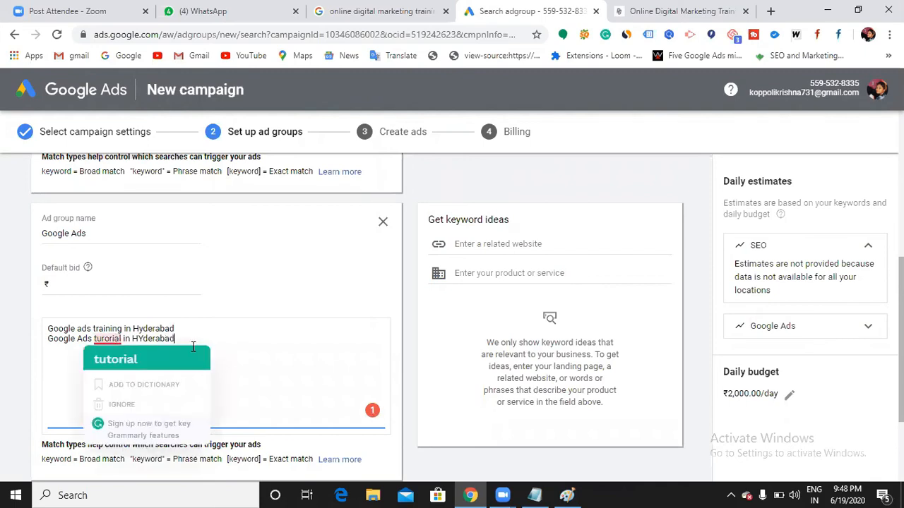
- Add the keywords Best institute for Google Ads training and Google Ads internship and training, and correct the spelling of Hyderabad in the second keyword
{"action": "type", "text": "Best institute for Google Ads iraining"}
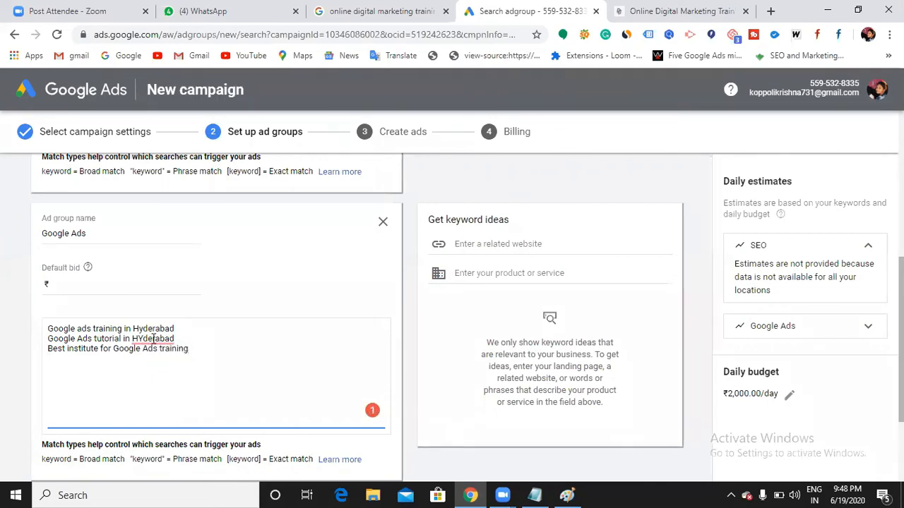
{"action": "mouse_move", "coordinate": [152, 339]}
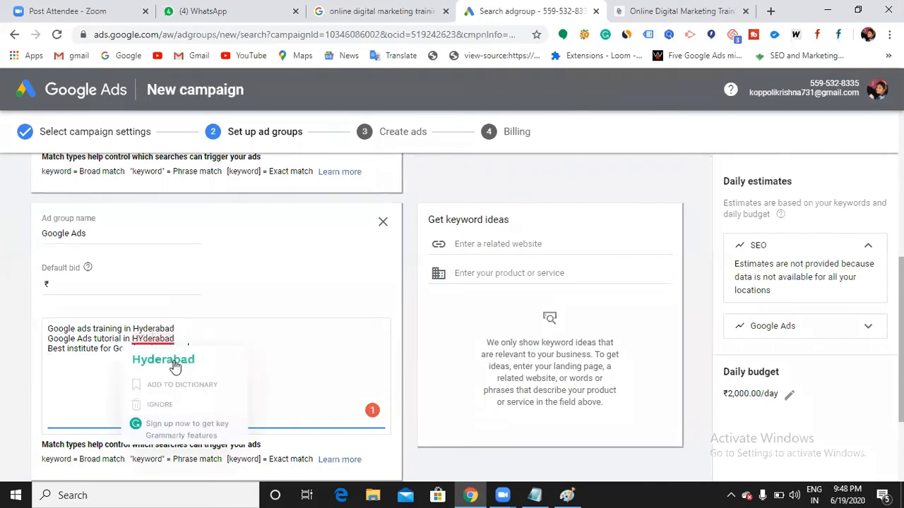
{"action": "left_click", "coordinate": [231, 353]}
{"action": "type", "text": "G"}
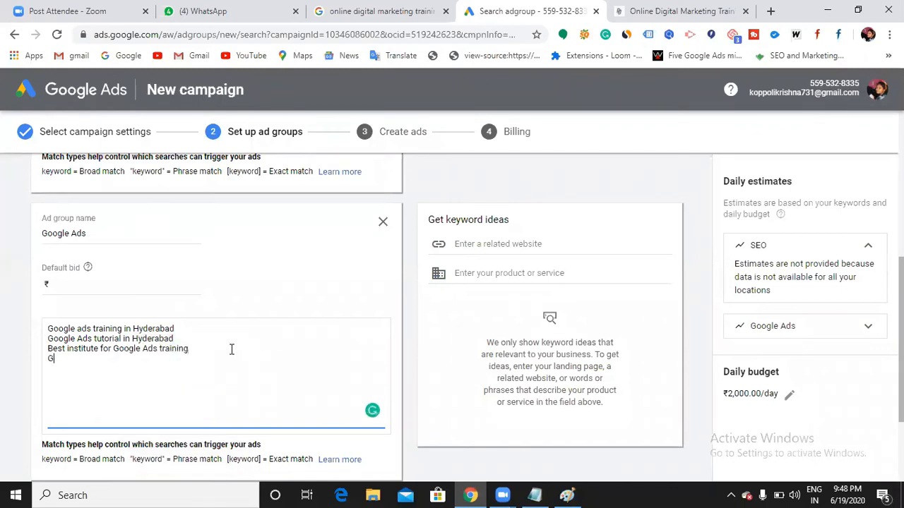
{"action": "type", "text": "oogle Ads internship a"}
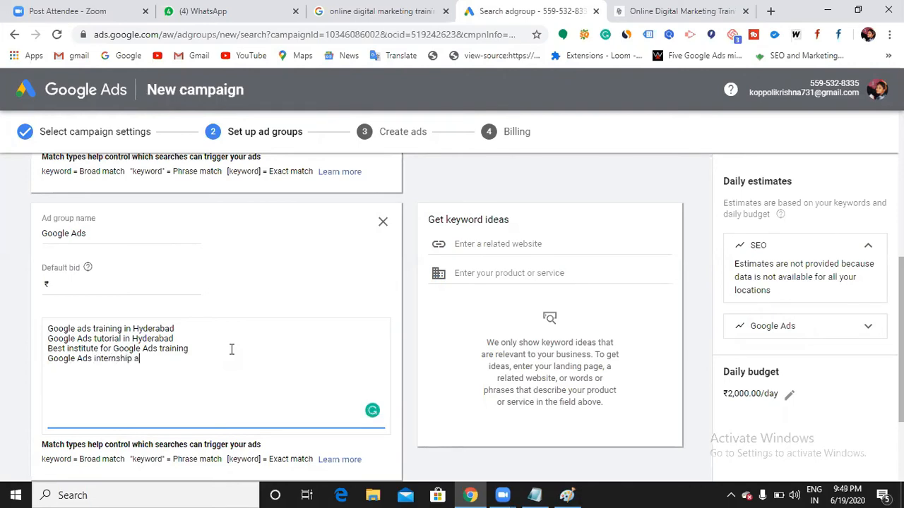
{"action": "type", "text": "nd training"}
- Add a third ad group and name it Digital Marketing
{"action": "scroll", "coordinate": [200, 346], "scroll_direction": "down", "scroll_amount": 2}
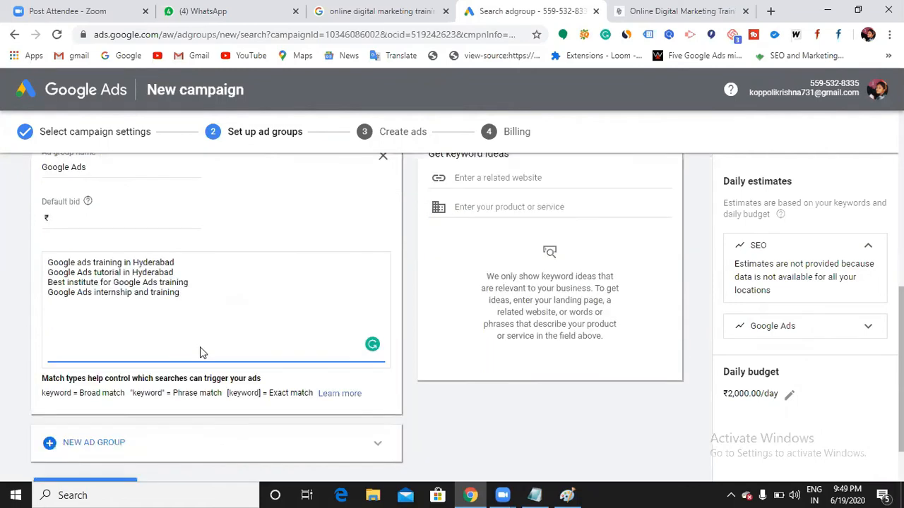
{"action": "left_click", "coordinate": [94, 379]}
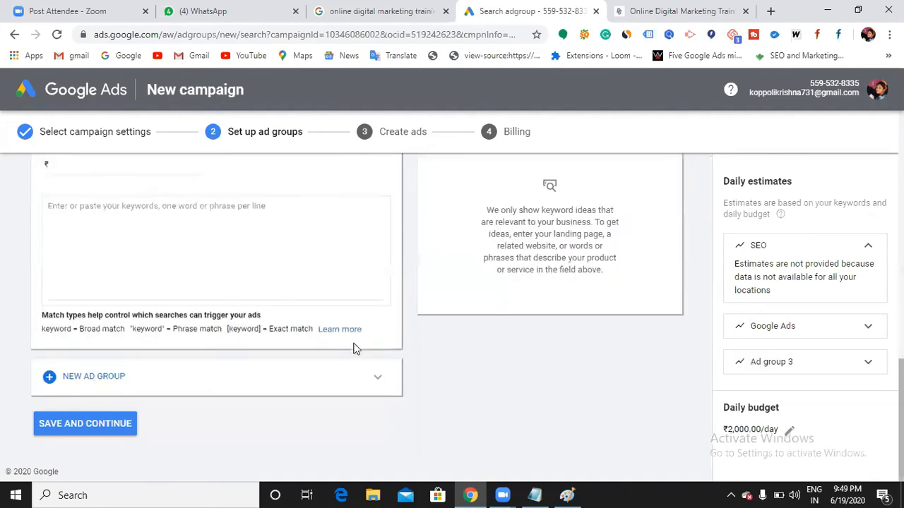
{"action": "scroll", "coordinate": [136, 300], "scroll_direction": "up", "scroll_amount": 1}
{"action": "key", "text": "BackSpace"}
{"action": "key", "text": "BackSpace"}
{"action": "key", "text": "BackSpace"}
{"action": "key", "text": "BackSpace"}
{"action": "key", "text": "BackSpace"}
{"action": "key", "text": "BackSpace"}
{"action": "key", "text": "BackSpace"}
{"action": "key", "text": "BackSpace"}
{"action": "key", "text": "BackSpace"}
{"action": "key", "text": "BackSpace"}
{"action": "type", "text": "Digital M"}
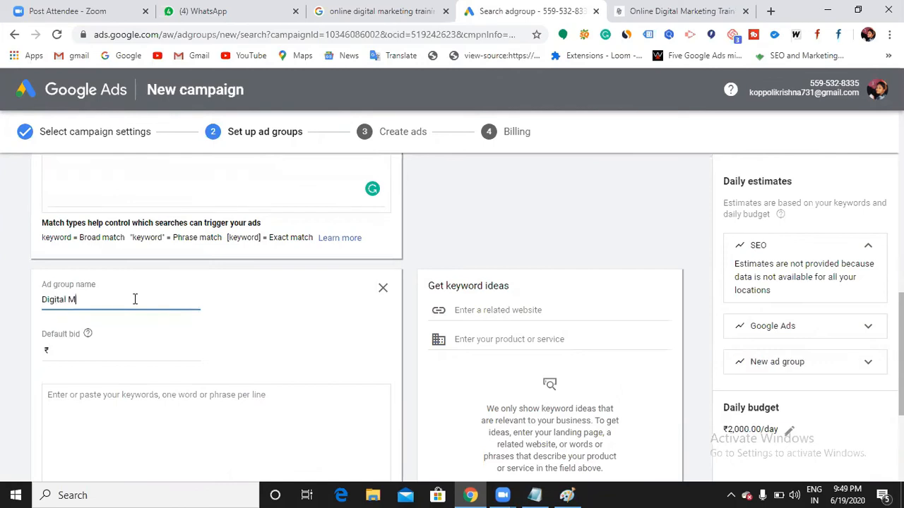
{"action": "type", "text": "arketing"}
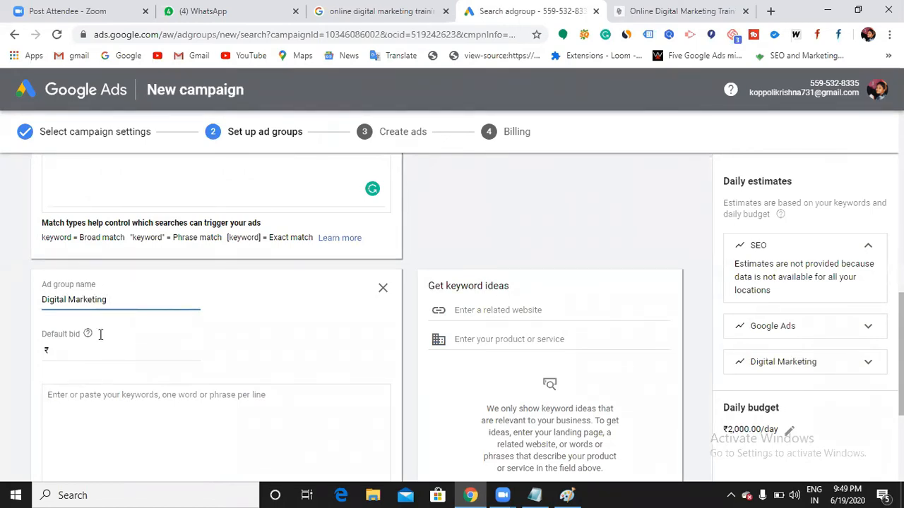
- Start the keyword list of the Digital Marketing ad group
{"action": "scroll", "coordinate": [98, 337], "scroll_direction": "down", "scroll_amount": 1}
{"action": "left_click", "coordinate": [100, 335]}
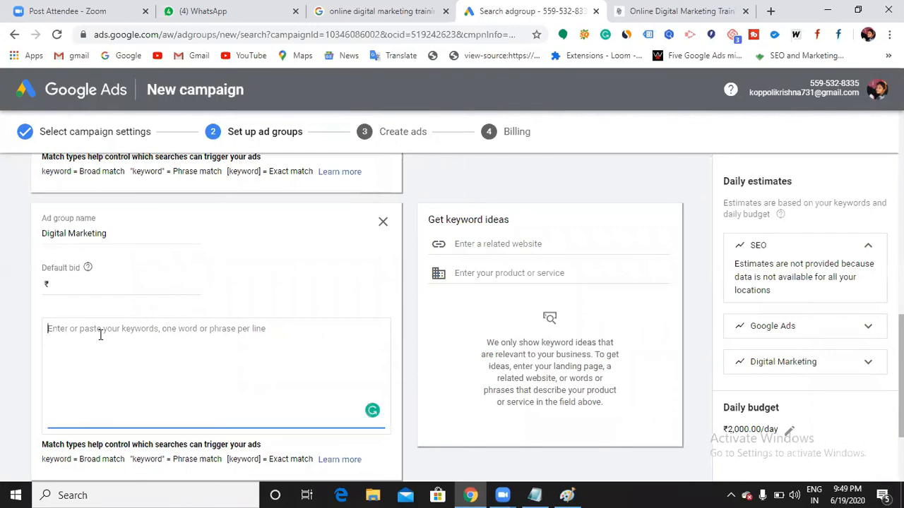
- Add the keywords "Digital Marketing training in Hyderabad" and "Digital Marketing institute in Hyderabad" to the Digital Marketing ad group
{"action": "type", "text": "Digital"}
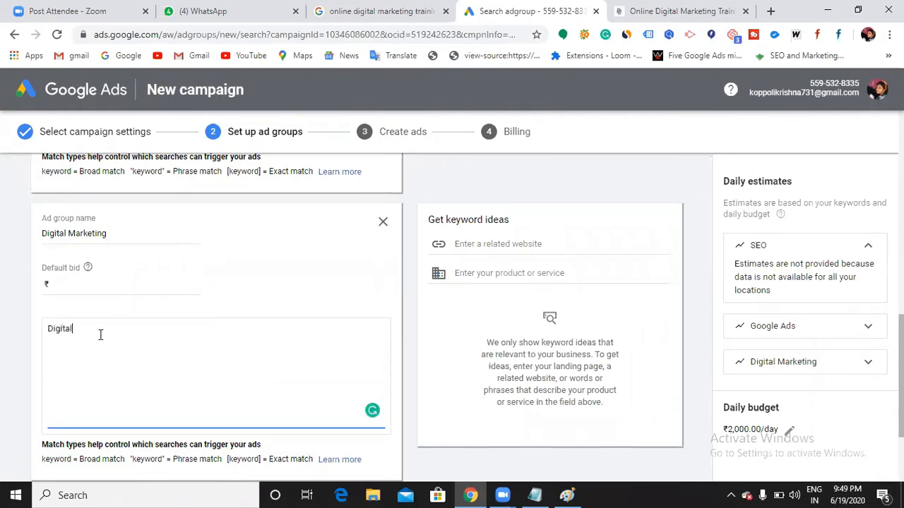
{"action": "type", "text": " Marke"}
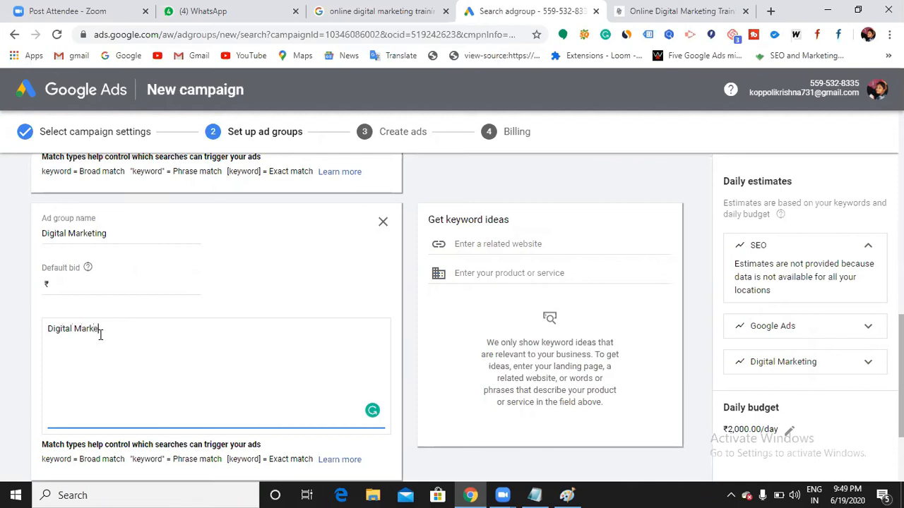
{"action": "type", "text": "ting training in Hyderabad"}
{"action": "key", "text": "Return"}
{"action": "type", "text": "Digital"}
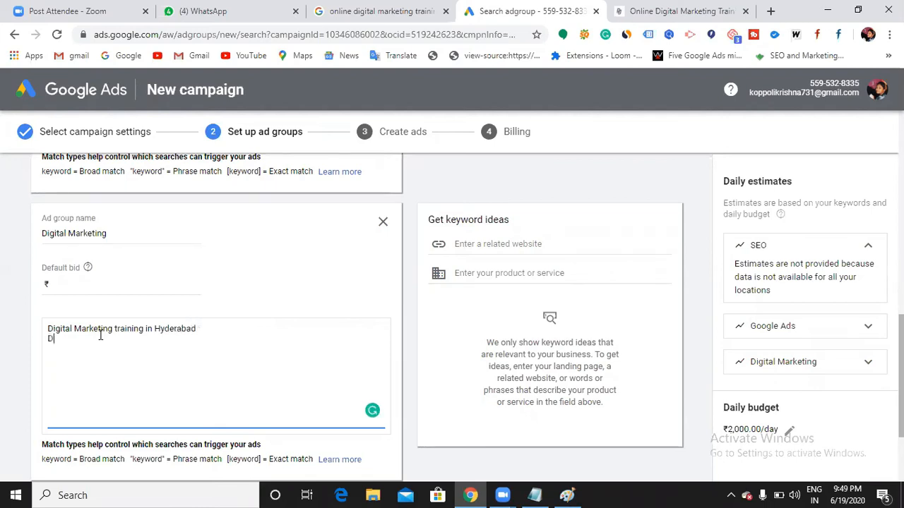
{"action": "type", "text": " M"}
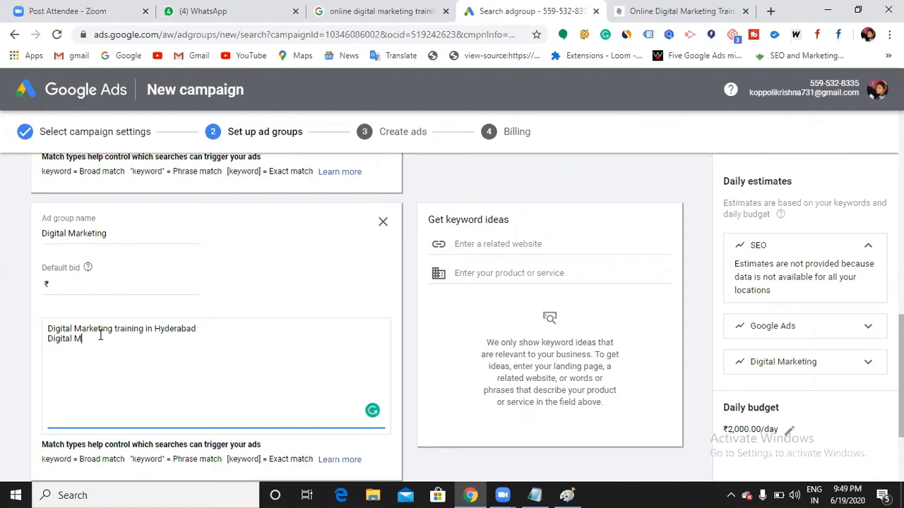
{"action": "type", "text": "arketing institute in Hyderabad"}
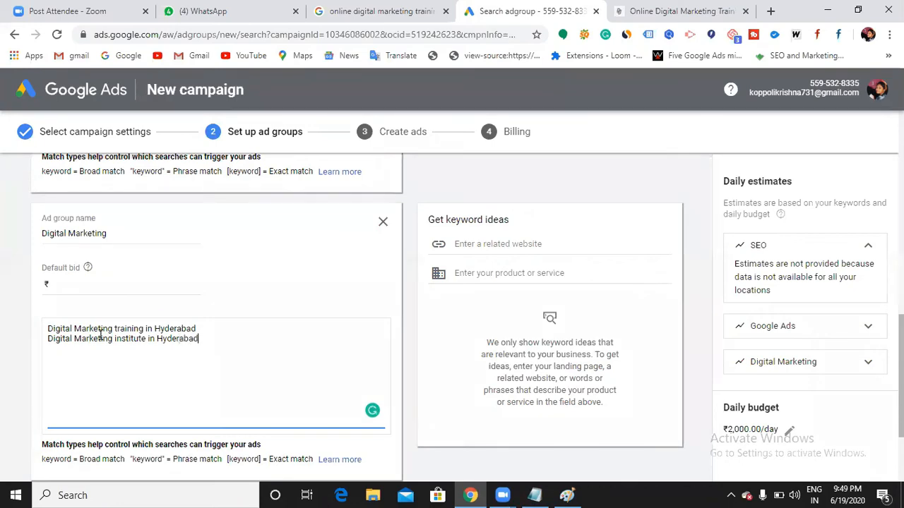
- Add the keywords "Best Digital Marketing training in Hyderabad" and "Top Digital Marketing training institutes in Hyderabad" to the Digital Marketing ad group
{"action": "key", "text": "Return"}
{"action": "type", "text": "Best Digital Marketing tr"}
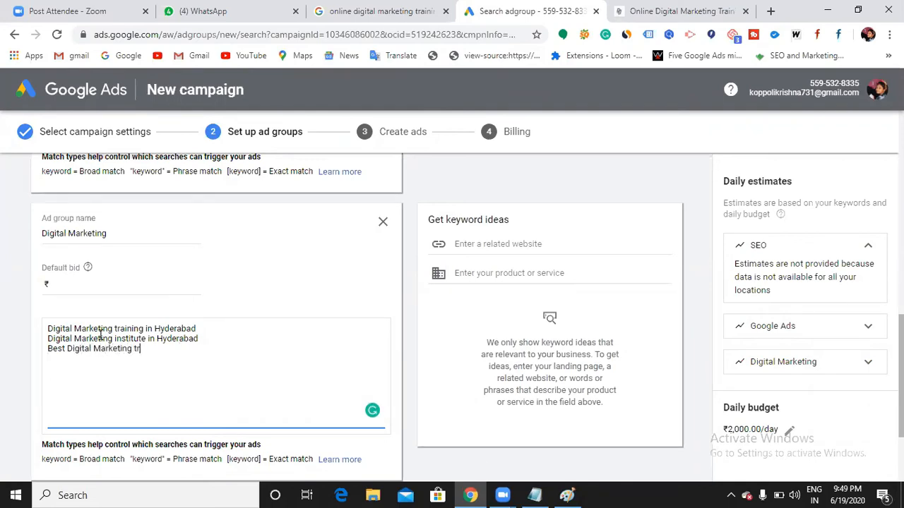
{"action": "type", "text": "aining in Hyderabafd"}
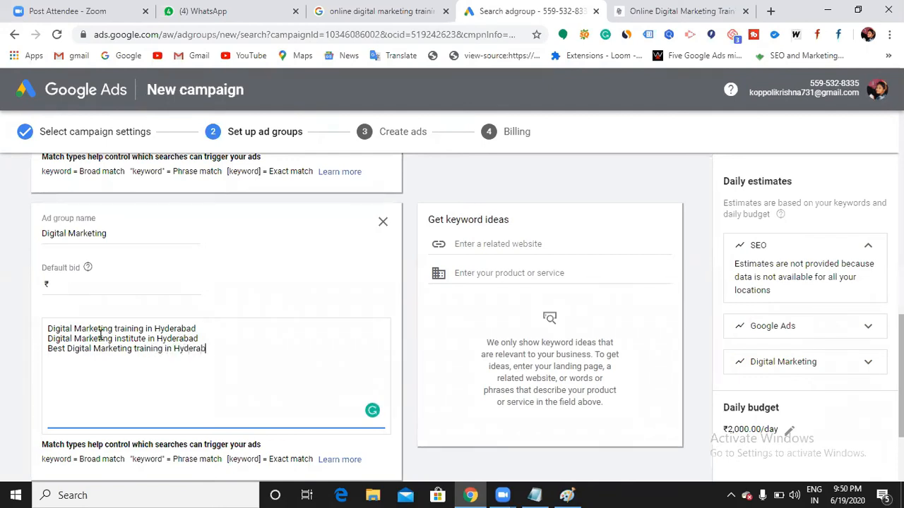
{"action": "key", "text": "BackSpace"}
{"action": "key", "text": "BackSpace"}
{"action": "type", "text": "d"}
{"action": "key", "text": "Return"}
{"action": "type", "text": "Top Digital Marketing"}
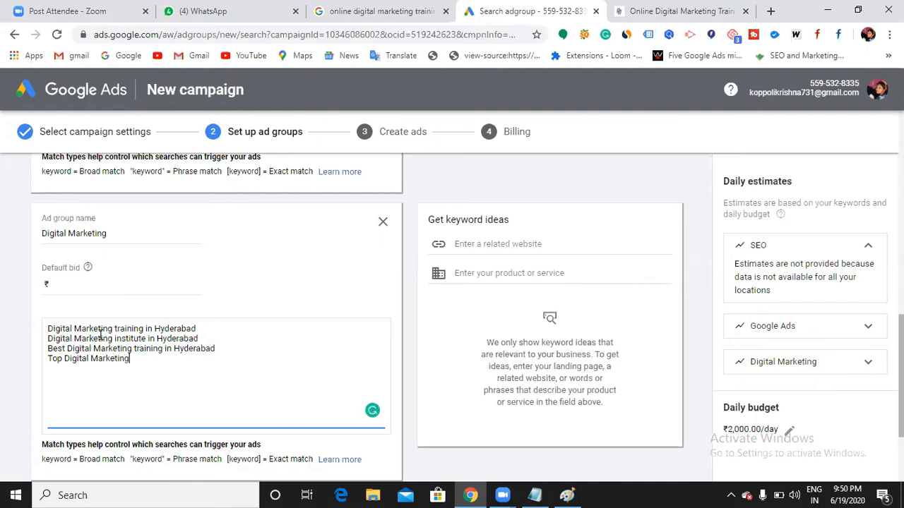
{"action": "type", "text": " training i"}
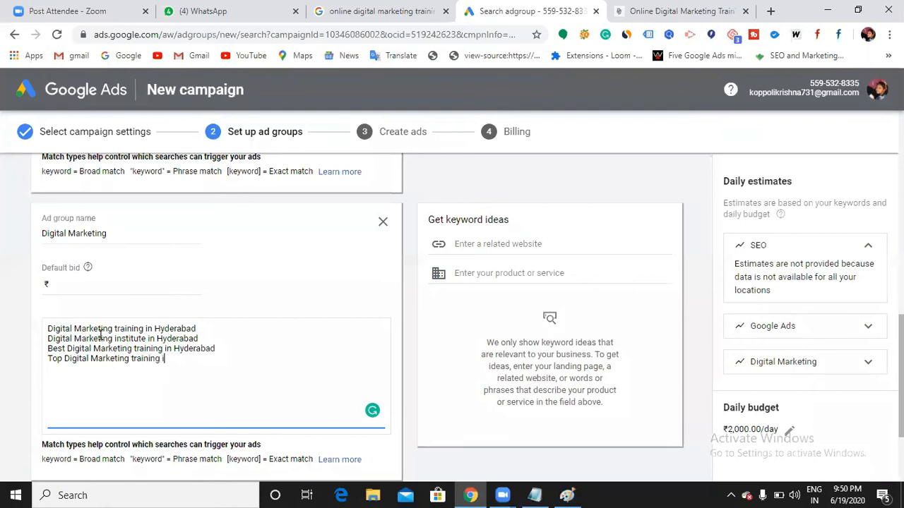
{"action": "type", "text": "nstitutes in Hyderabad"}
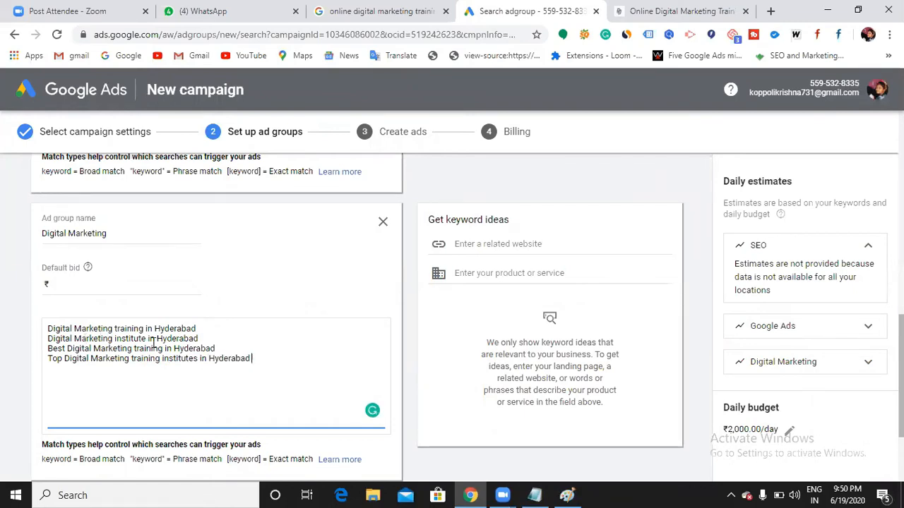
- Set the SEO ad group's default bid to ₹1
{"action": "scroll", "coordinate": [164, 358], "scroll_direction": "up", "scroll_amount": 1}
{"action": "scroll", "coordinate": [164, 358], "scroll_direction": "up", "scroll_amount": 10}
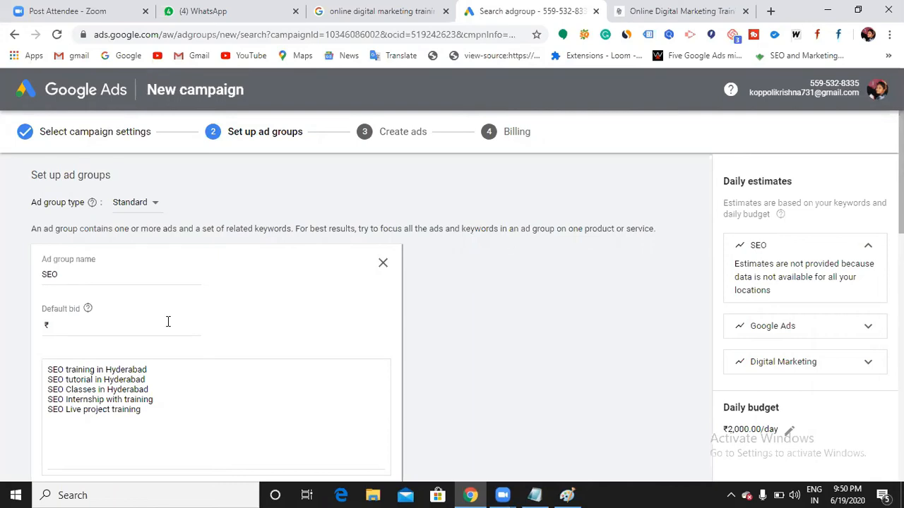
{"action": "left_click", "coordinate": [102, 324]}
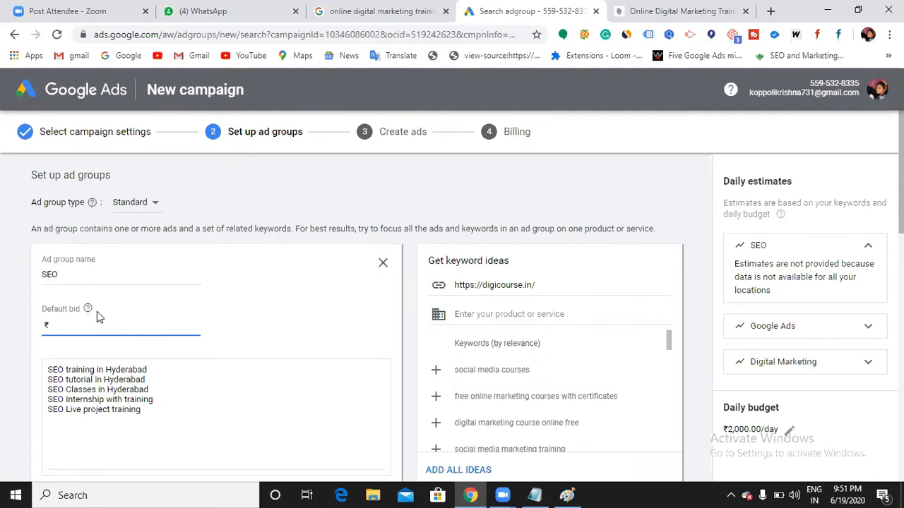
{"action": "scroll", "coordinate": [88, 317], "scroll_direction": "down", "scroll_amount": 2}
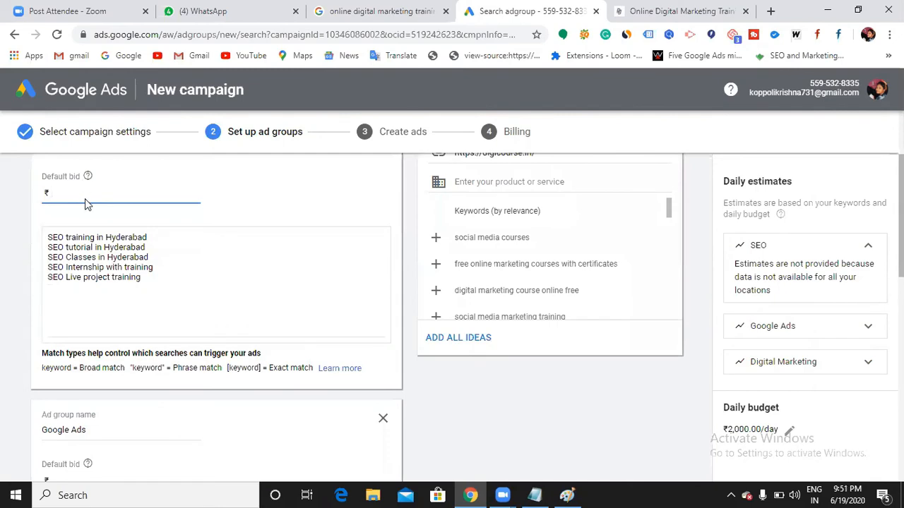
{"action": "left_click", "coordinate": [157, 238]}
{"action": "left_click", "coordinate": [154, 249]}
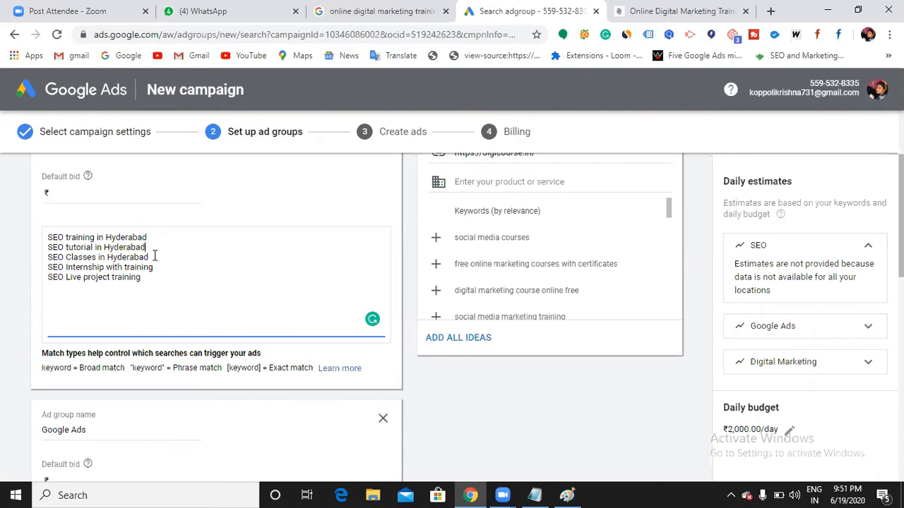
{"action": "left_click", "coordinate": [79, 195]}
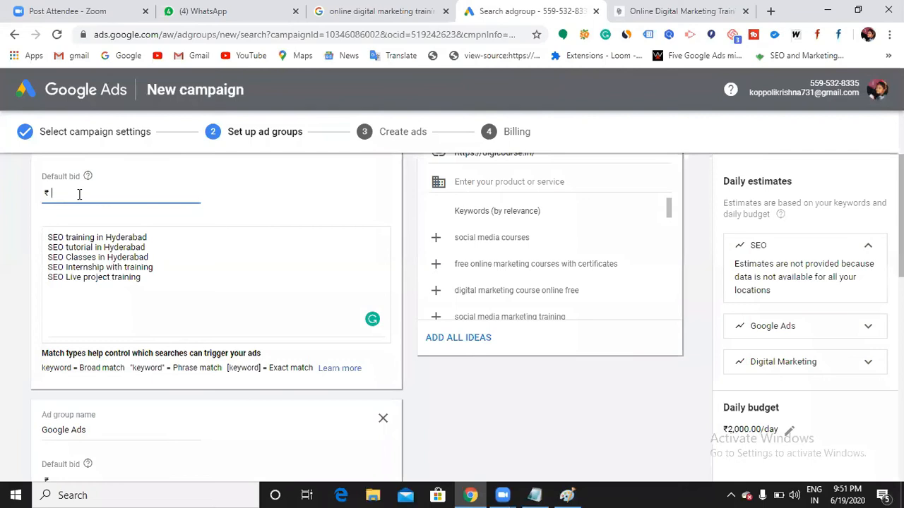
{"action": "type", "text": "1"}
- Set the default bids of the Google Ads and Digital Marketing ad groups to ₹1 each
{"action": "scroll", "coordinate": [79, 194], "scroll_direction": "down", "scroll_amount": 2}
{"action": "left_click", "coordinate": [64, 348]}
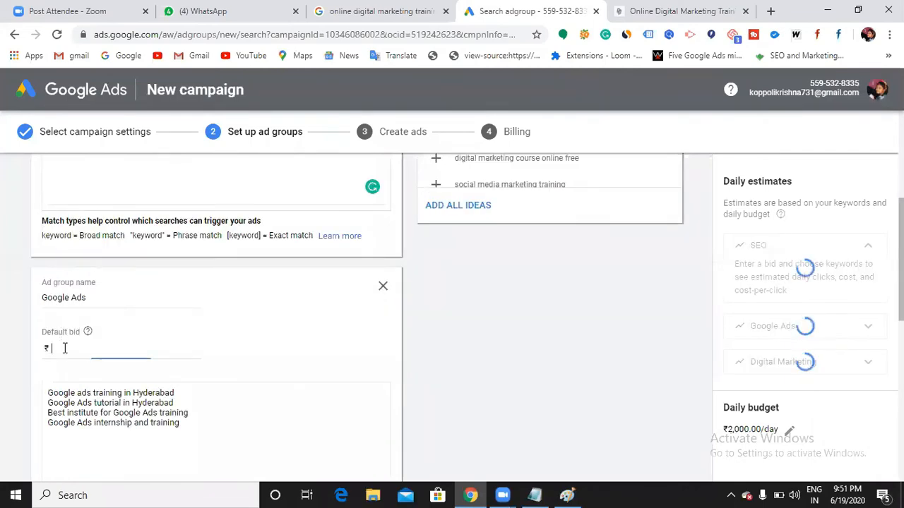
{"action": "scroll", "coordinate": [64, 352], "scroll_direction": "down", "scroll_amount": 3}
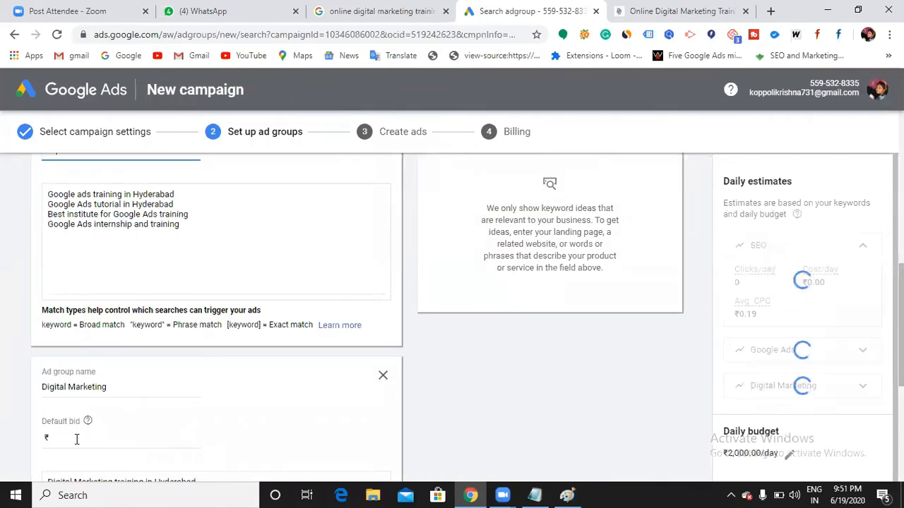
{"action": "left_click", "coordinate": [78, 439]}
{"action": "type", "text": "1"}
- Try default bids of ₹2 and ₹3 for the SEO ad group, and settle on ₹10
{"action": "scroll", "coordinate": [101, 430], "scroll_direction": "up", "scroll_amount": 6}
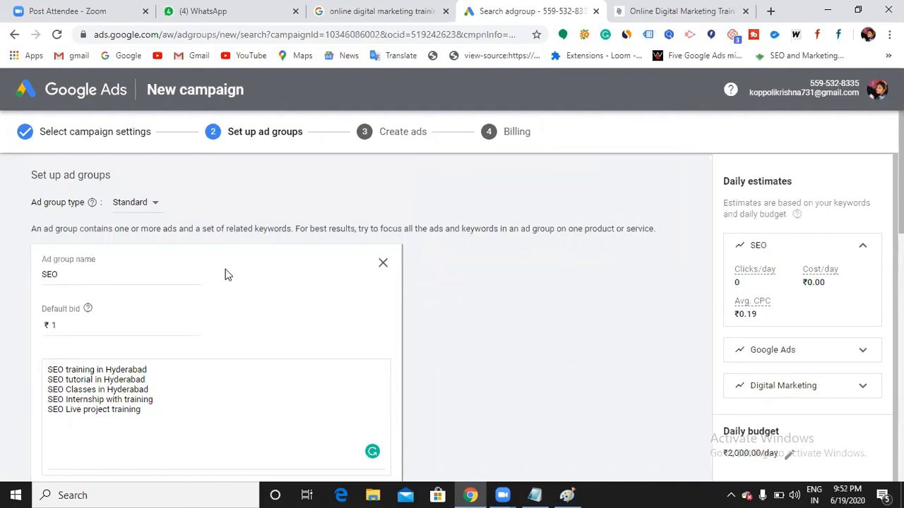
{"action": "left_click", "coordinate": [87, 320]}
{"action": "key", "text": "BackSpace"}
{"action": "type", "text": "2"}
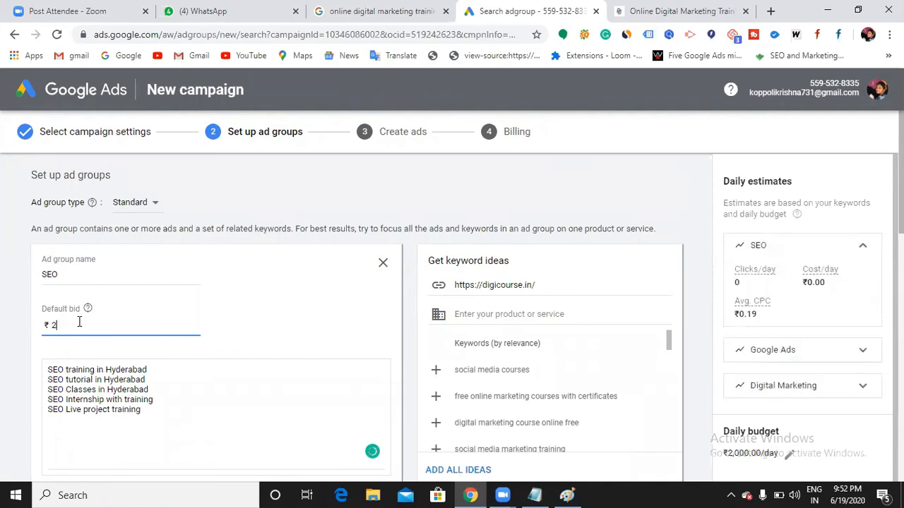
{"action": "key", "text": "BackSpace"}
{"action": "type", "text": "3"}
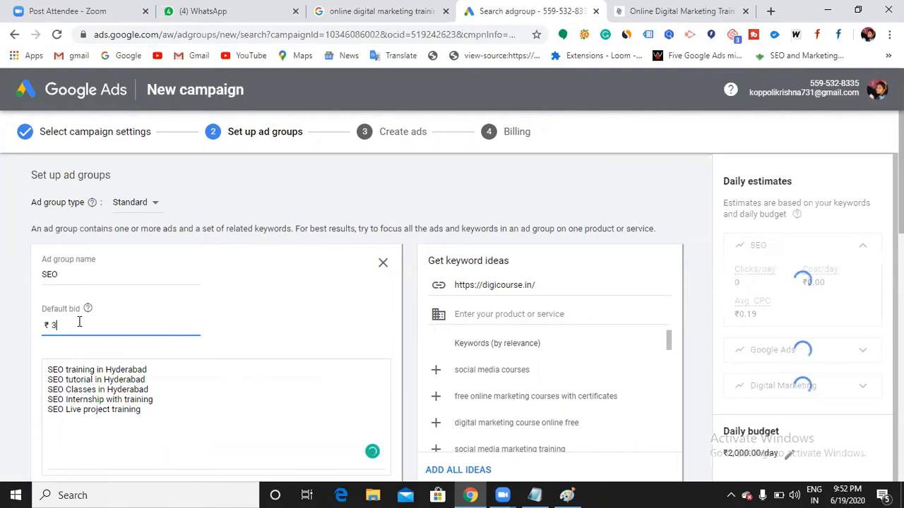
{"action": "key", "text": "BackSpace"}
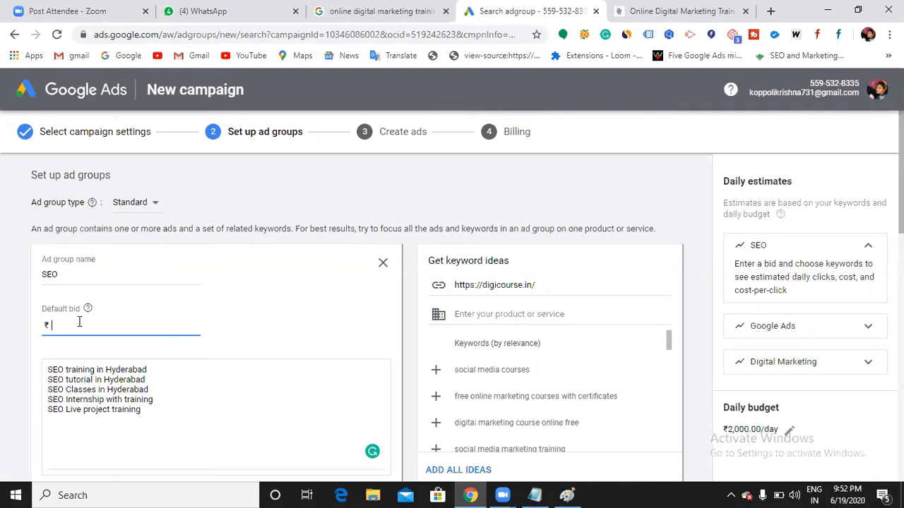
{"action": "type", "text": "10"}
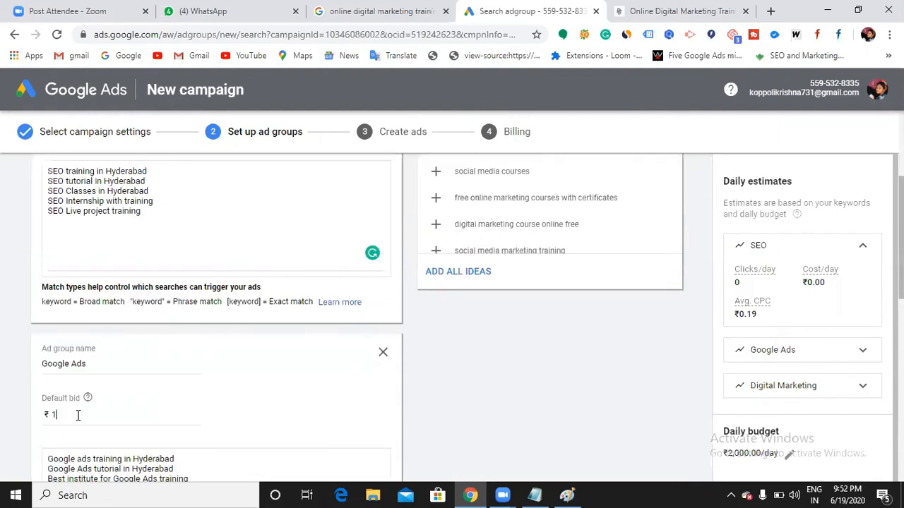
- Set the default bid to ₹50 for the Google Ads ad group and ₹90 for the Digital Marketing ad group
{"action": "type", "text": "0"}
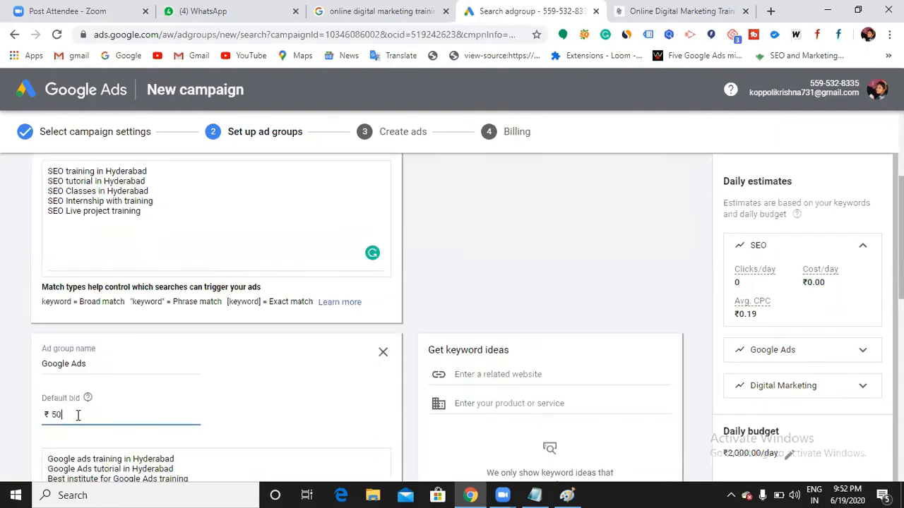
{"action": "scroll", "coordinate": [77, 416], "scroll_direction": "down", "scroll_amount": 5}
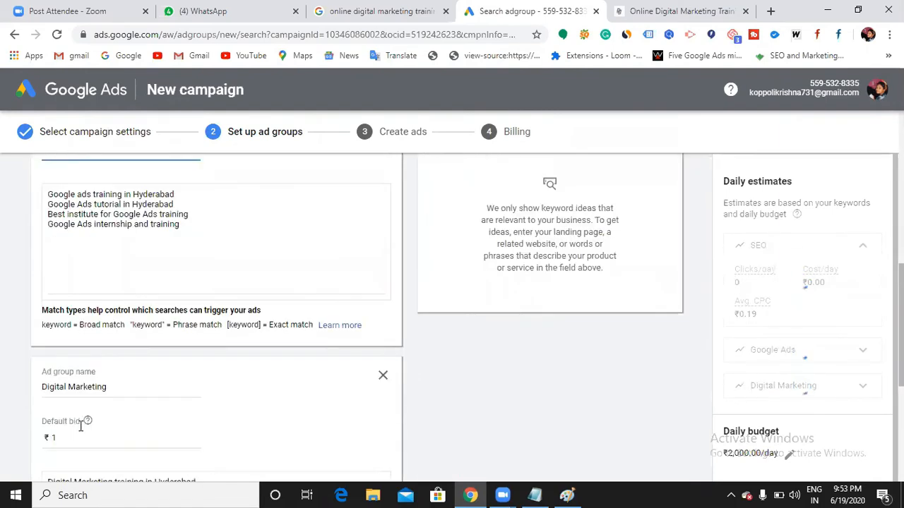
{"action": "left_click", "coordinate": [67, 371]}
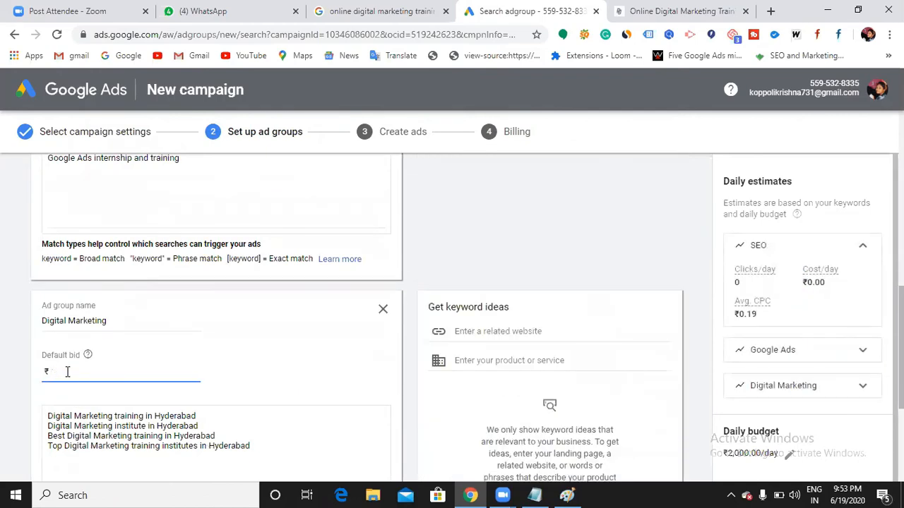
{"action": "type", "text": "50"}
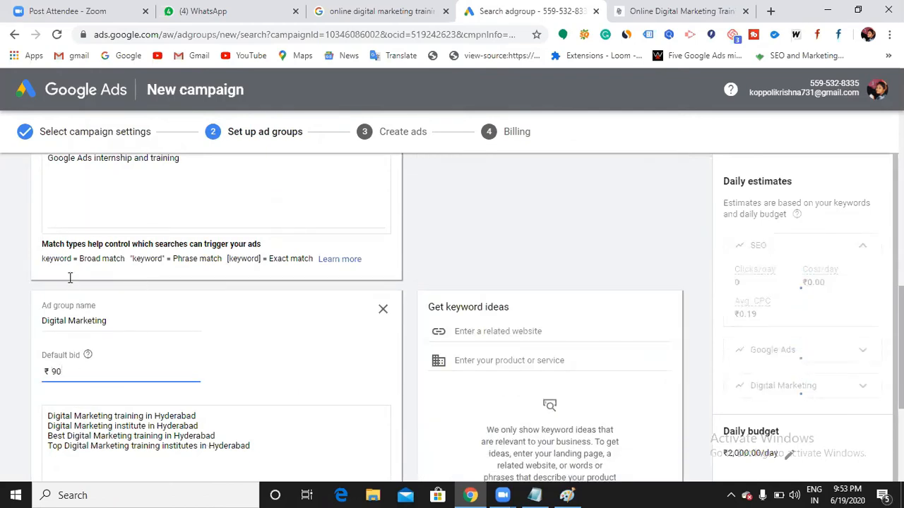
- Check the default bids of all three ad groups, save them and continue to creating the ads
{"action": "scroll", "coordinate": [69, 277], "scroll_direction": "up", "scroll_amount": 2}
{"action": "scroll", "coordinate": [69, 278], "scroll_direction": "up", "scroll_amount": 4}
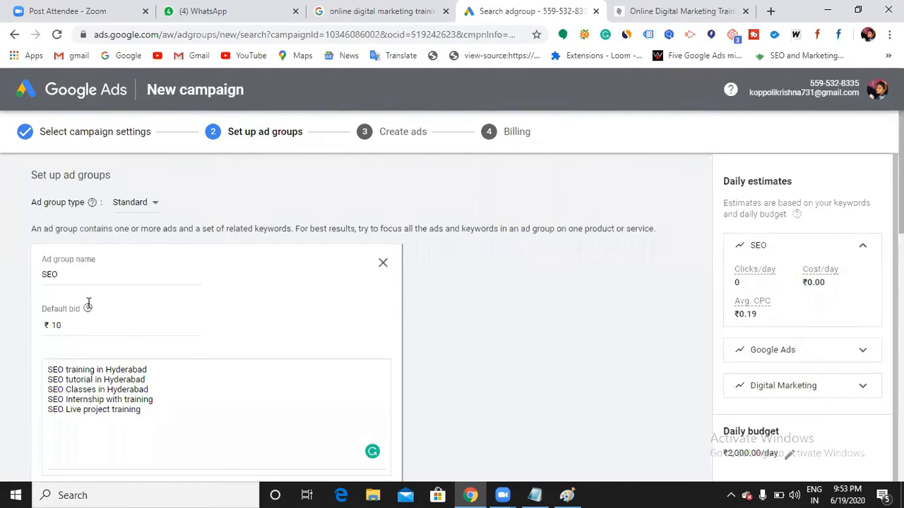
{"action": "scroll", "coordinate": [88, 302], "scroll_direction": "down", "scroll_amount": 5}
{"action": "scroll", "coordinate": [89, 305], "scroll_direction": "up", "scroll_amount": 3}
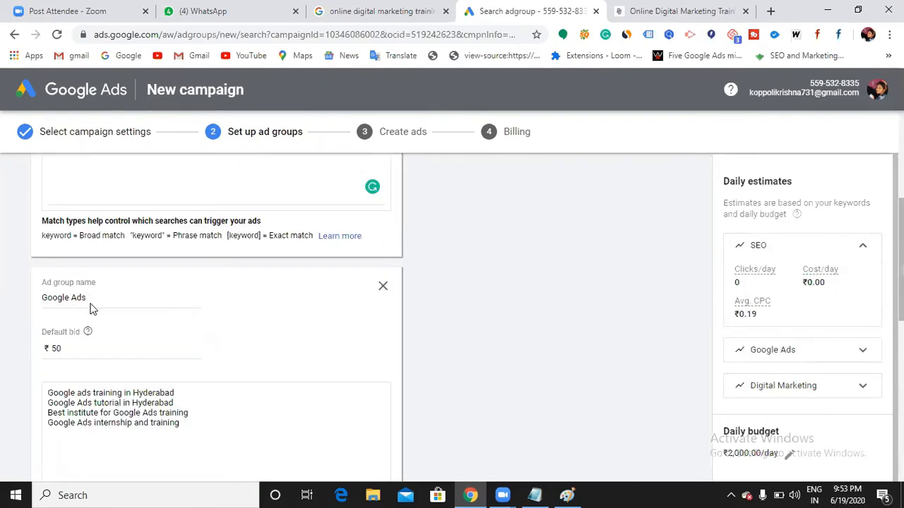
{"action": "scroll", "coordinate": [90, 311], "scroll_direction": "down", "scroll_amount": 7}
{"action": "scroll", "coordinate": [90, 313], "scroll_direction": "down", "scroll_amount": 1}
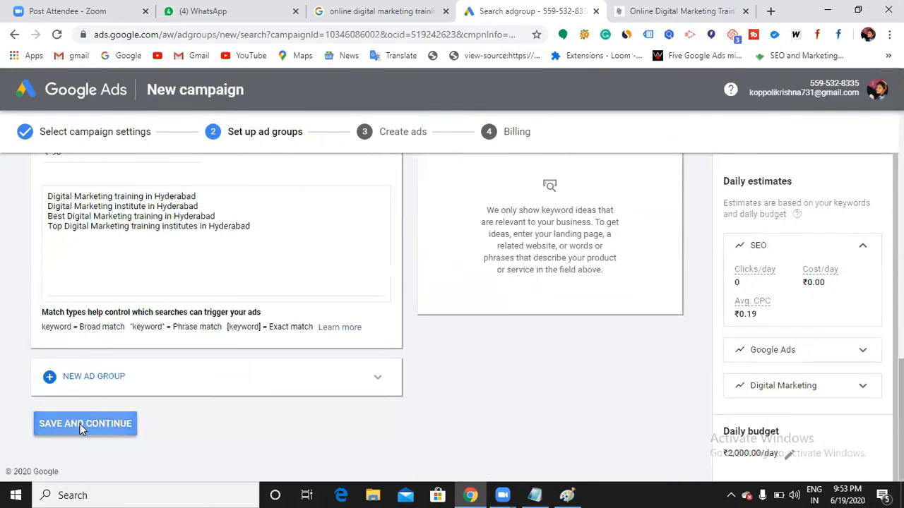
{"action": "left_click", "coordinate": [79, 428]}
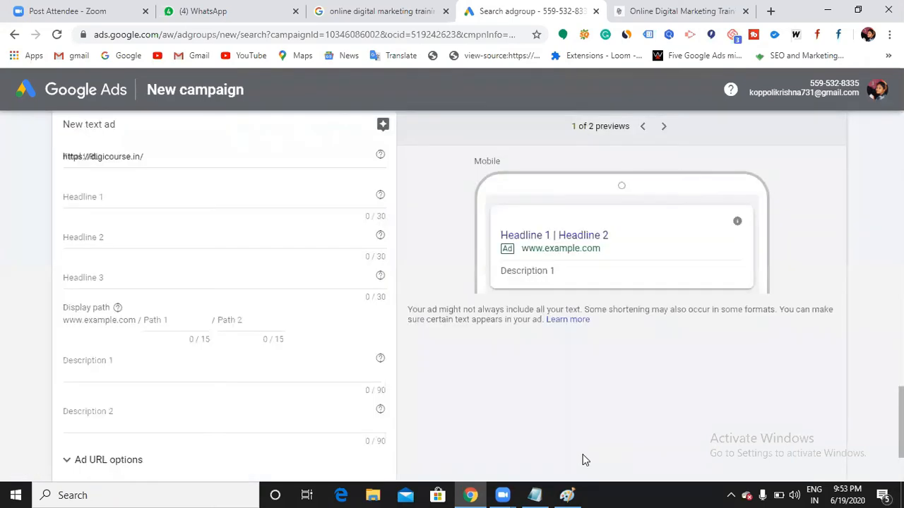
- Switch to Paint to view the box diagram, and return to the Google Ads campaign in the browser
{"action": "left_click", "coordinate": [568, 496]}
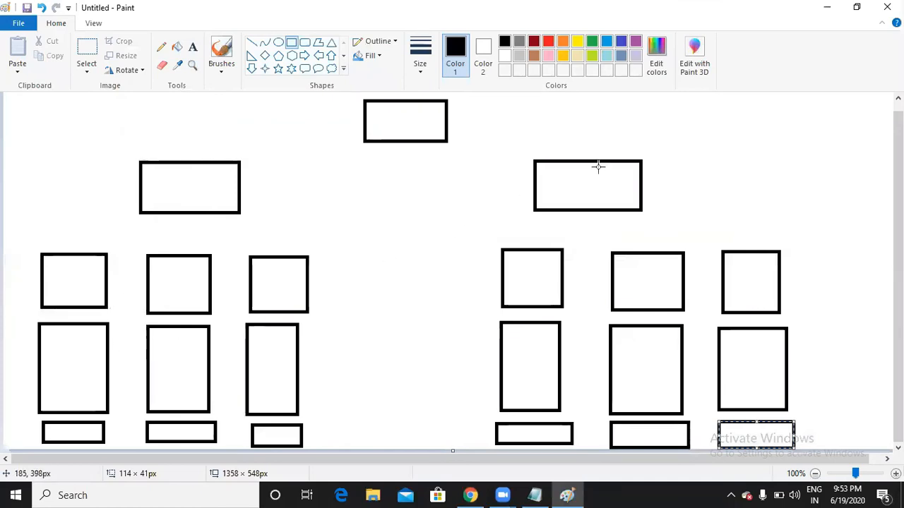
{"action": "left_click", "coordinate": [828, 10]}
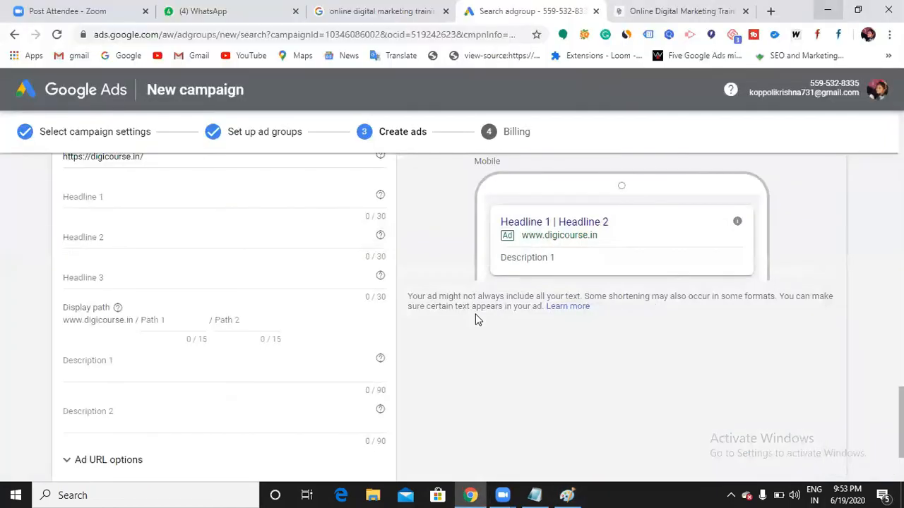
- Review the SEO ad group's keywords, ad slots and the final URL and fields of its new text ad
{"action": "scroll", "coordinate": [204, 394], "scroll_direction": "down", "scroll_amount": 3}
{"action": "scroll", "coordinate": [204, 381], "scroll_direction": "up", "scroll_amount": 6}
{"action": "scroll", "coordinate": [168, 251], "scroll_direction": "down", "scroll_amount": 1}
{"action": "scroll", "coordinate": [122, 242], "scroll_direction": "up", "scroll_amount": 1}
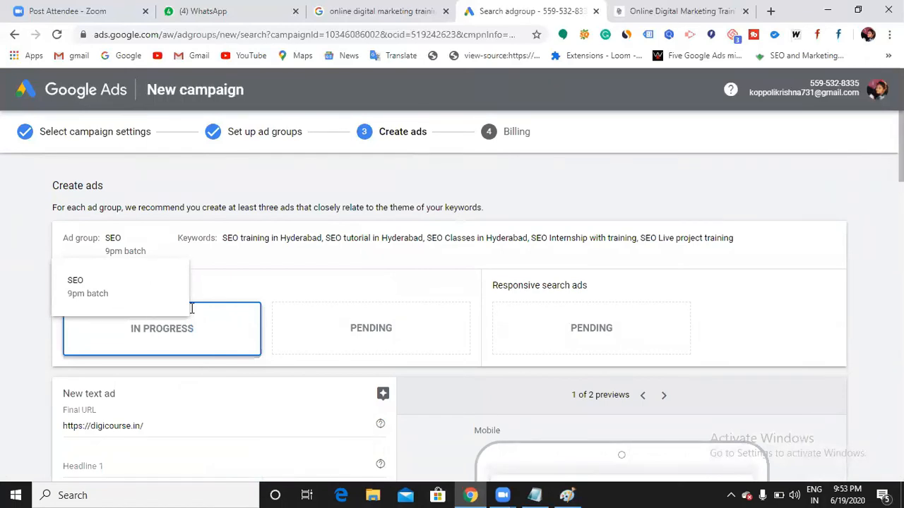
{"action": "scroll", "coordinate": [94, 327], "scroll_direction": "down", "scroll_amount": 2}
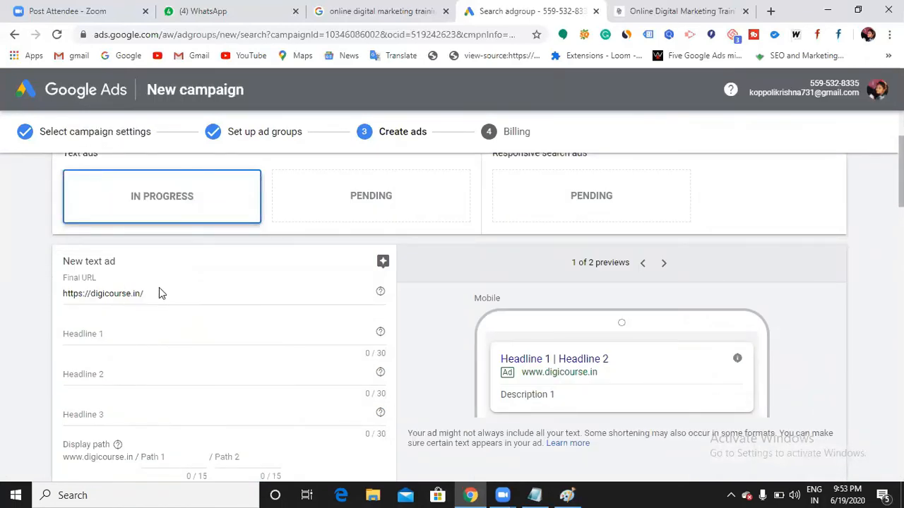
{"action": "left_click", "coordinate": [113, 295]}
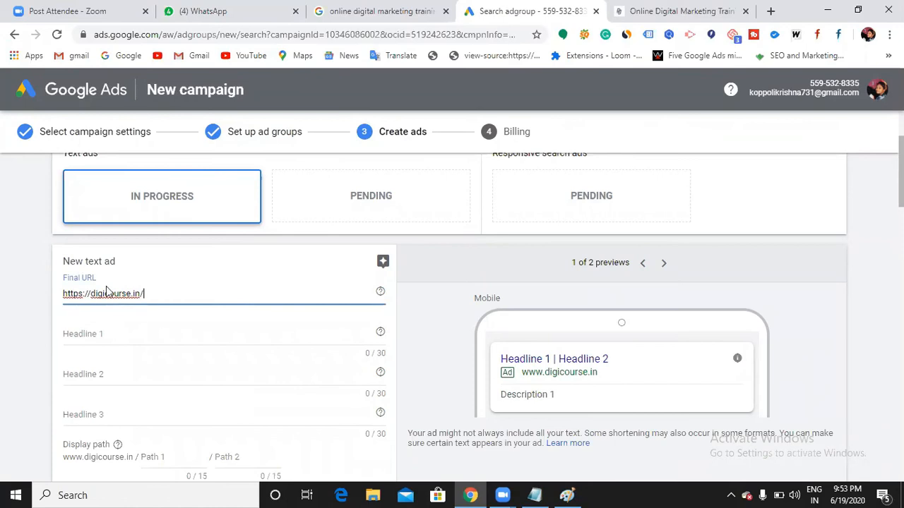
{"action": "scroll", "coordinate": [108, 275], "scroll_direction": "down", "scroll_amount": 1}
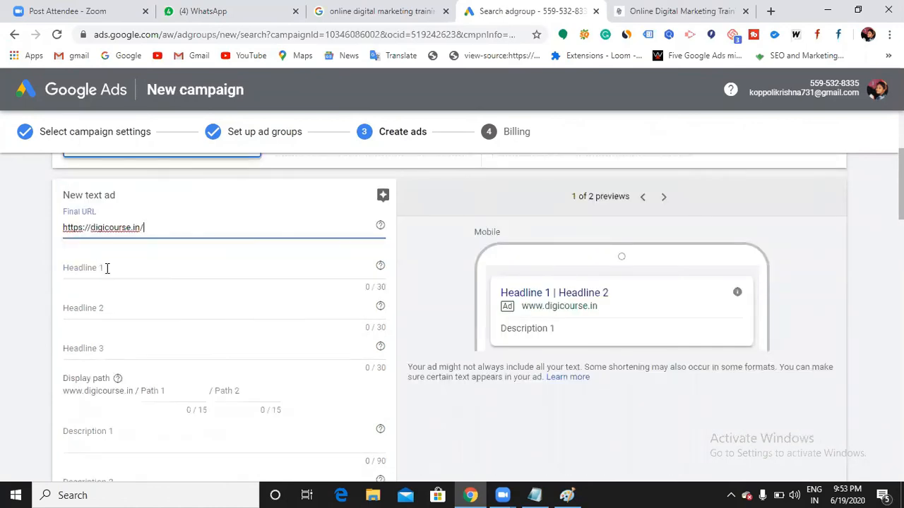
- Enter "SEO training in Hyderabad" as Headline 1 of the SEO ad group's new text ad
{"action": "left_click", "coordinate": [108, 268]}
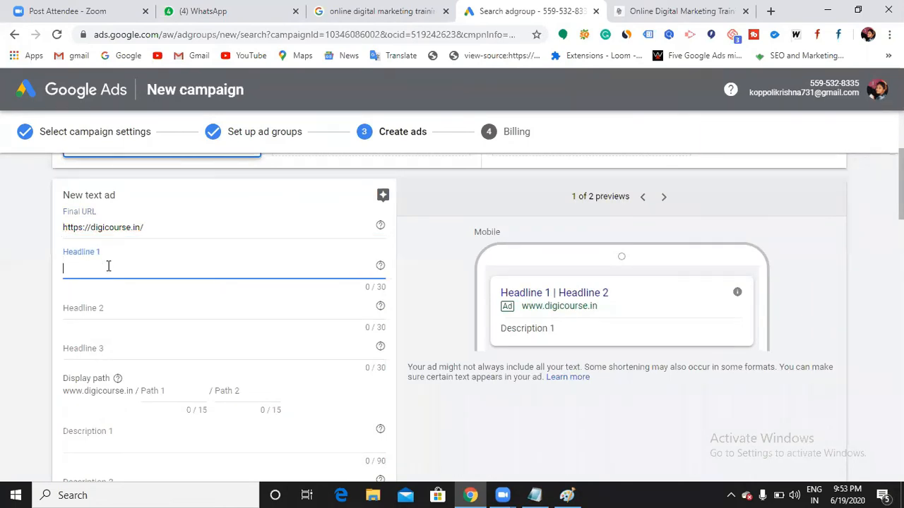
{"action": "scroll", "coordinate": [211, 244], "scroll_direction": "up", "scroll_amount": 3}
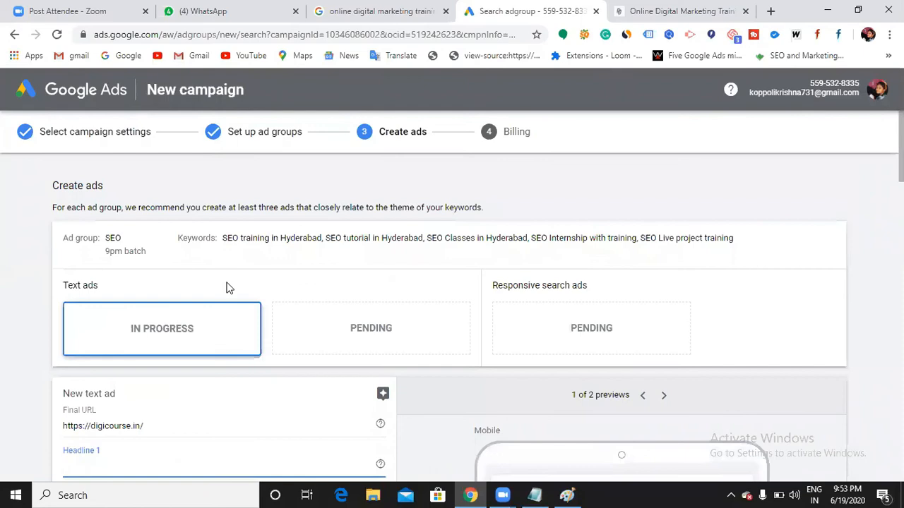
{"action": "scroll", "coordinate": [202, 309], "scroll_direction": "down", "scroll_amount": 4}
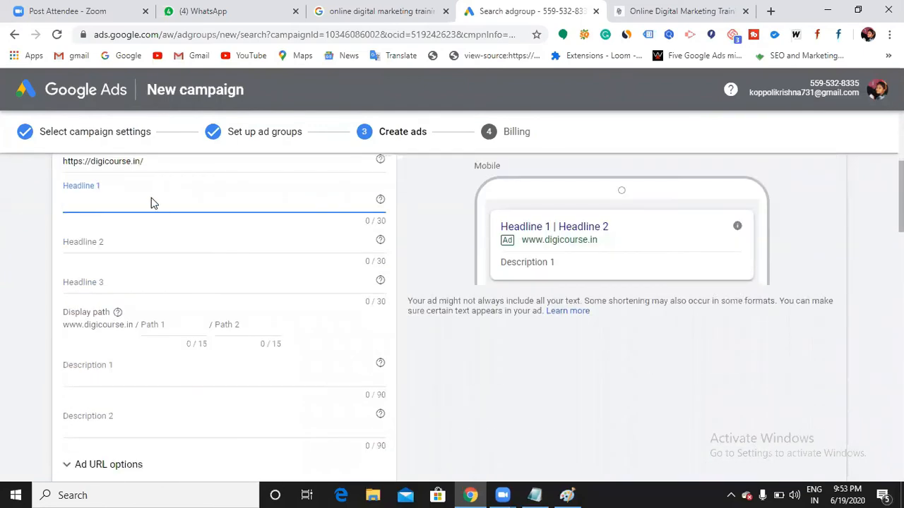
{"action": "type", "text": "SEO"}
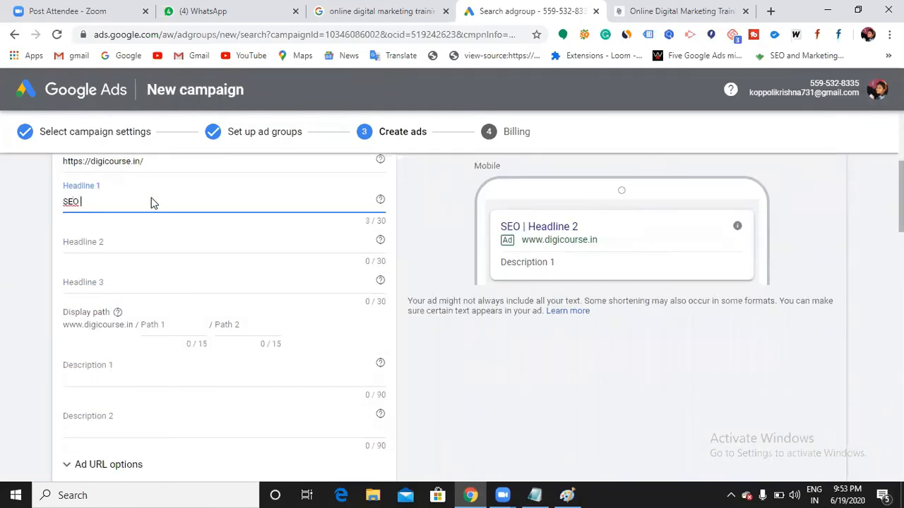
{"action": "type", "text": " training"}
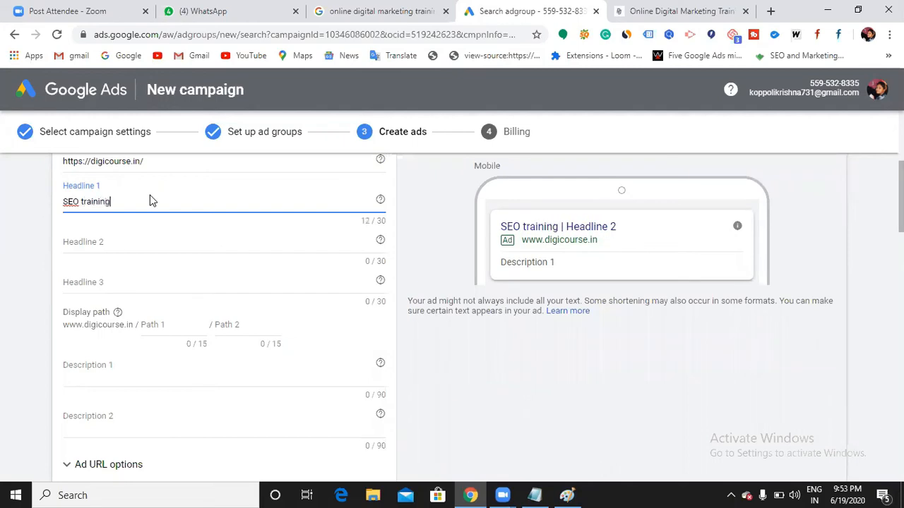
{"action": "type", "text": " in Hyd"}
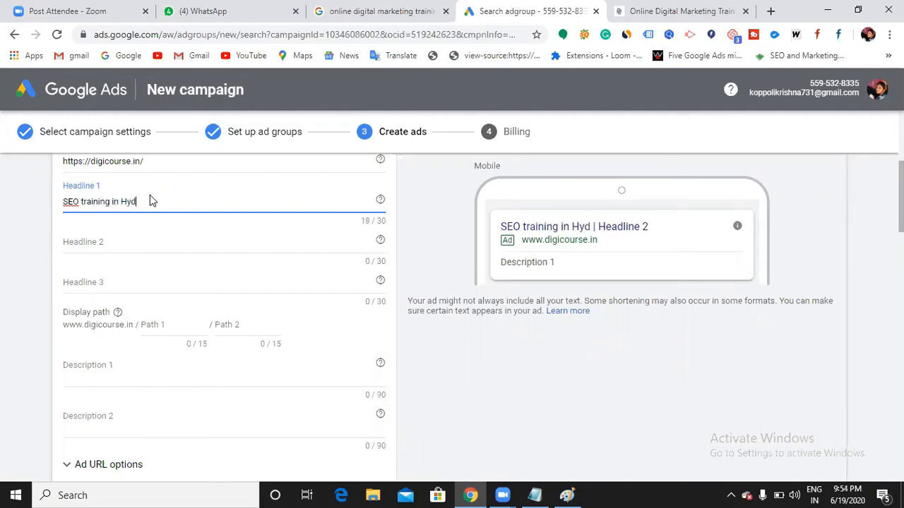
{"action": "type", "text": "dera"}
{"action": "key", "text": "BackSpace"}
{"action": "key", "text": "BackSpace"}
{"action": "key", "text": "BackSpace"}
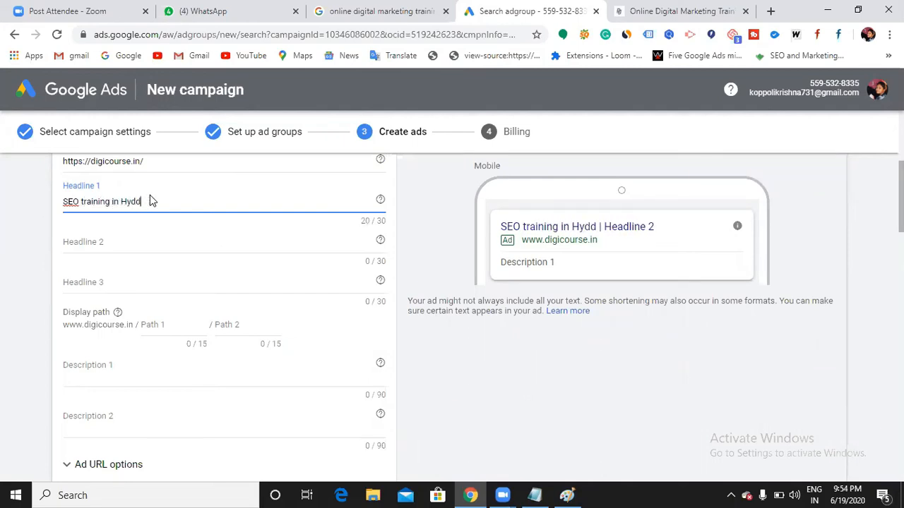
{"action": "key", "text": "BackSpace"}
{"action": "type", "text": "er"}
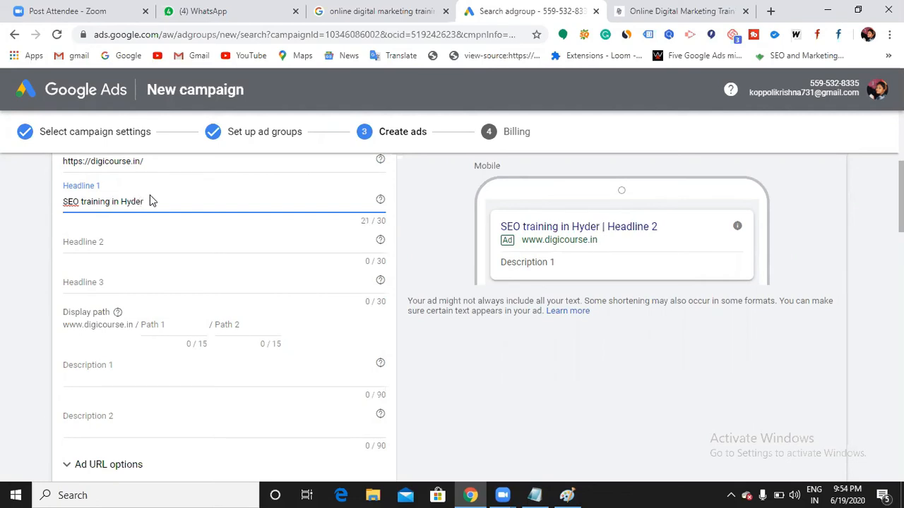
{"action": "type", "text": "abad"}
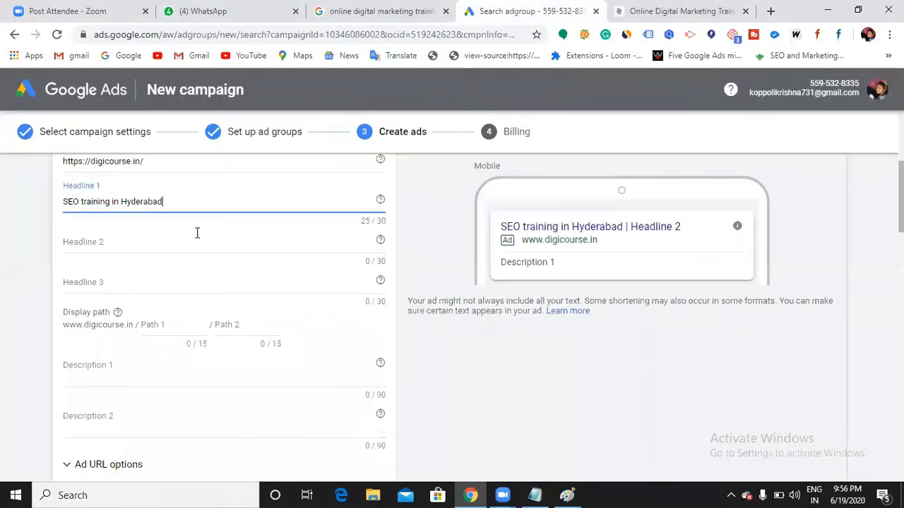
- Examine the Udemy ad in the Google results for "online digital marketing training" as a headline example, and return to the campaign
{"action": "scroll", "coordinate": [214, 259], "scroll_direction": "up", "scroll_amount": 1}
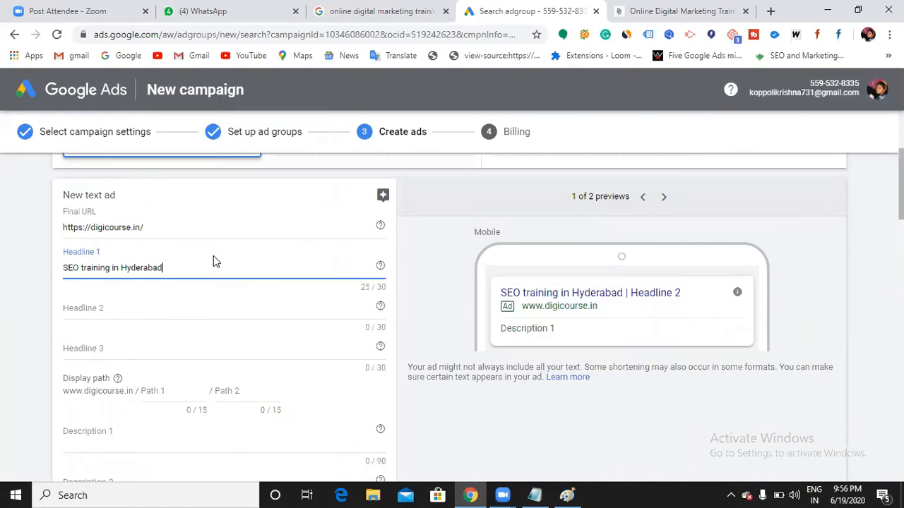
{"action": "left_click", "coordinate": [397, 16]}
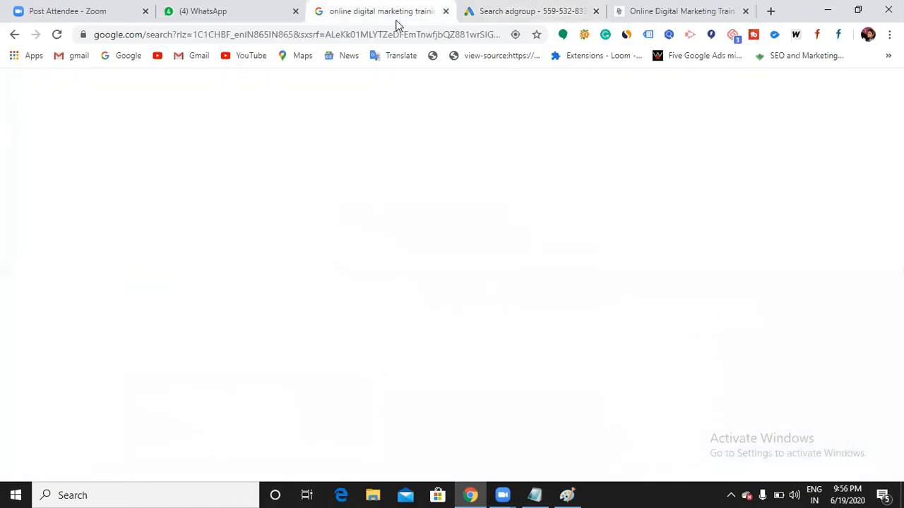
{"action": "left_click_drag", "start_coordinate": [390, 255], "coordinate": [121, 190]}
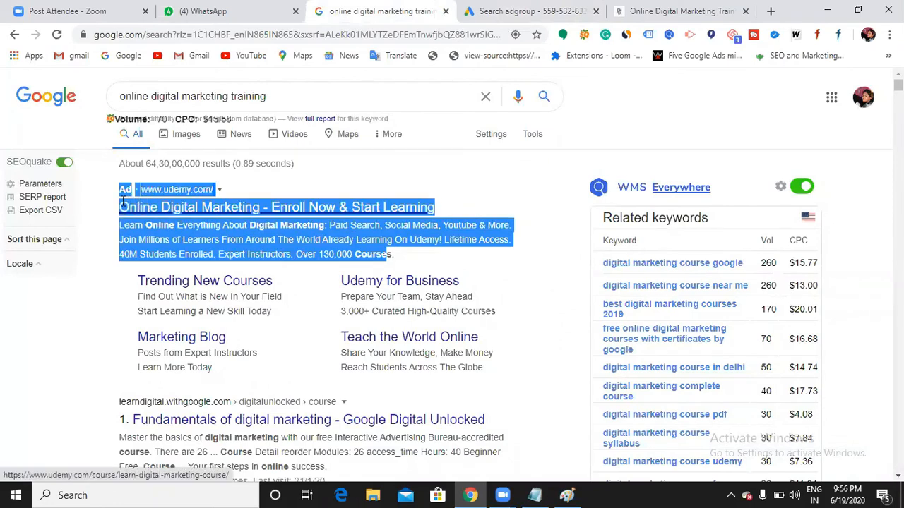
{"action": "left_click", "coordinate": [170, 239]}
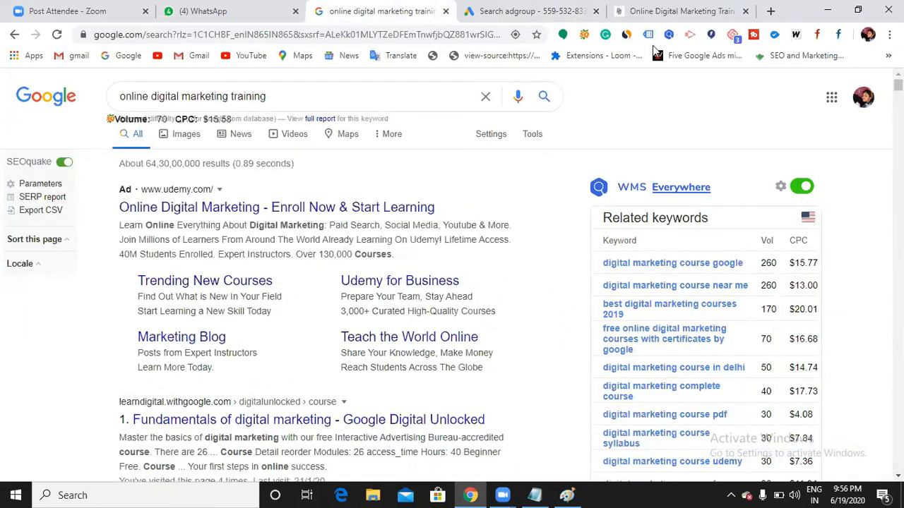
{"action": "left_click", "coordinate": [495, 12]}
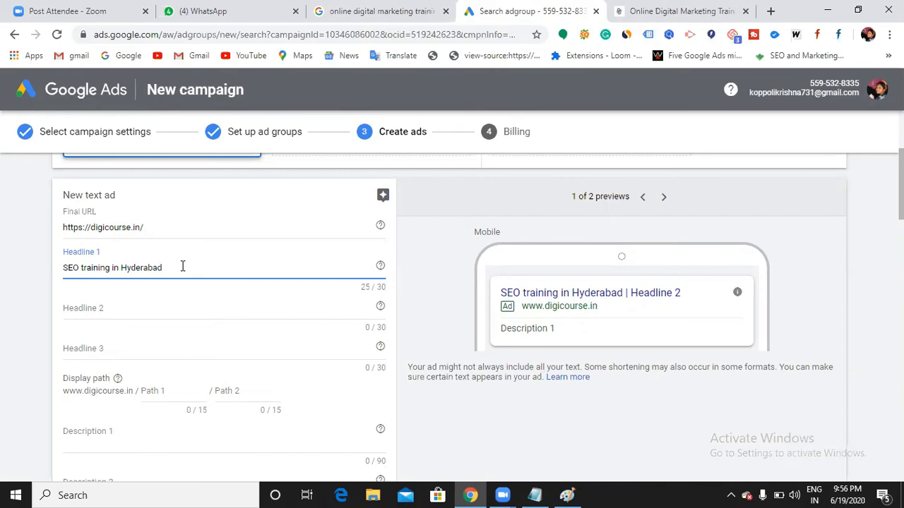
{"action": "left_click", "coordinate": [372, 14]}
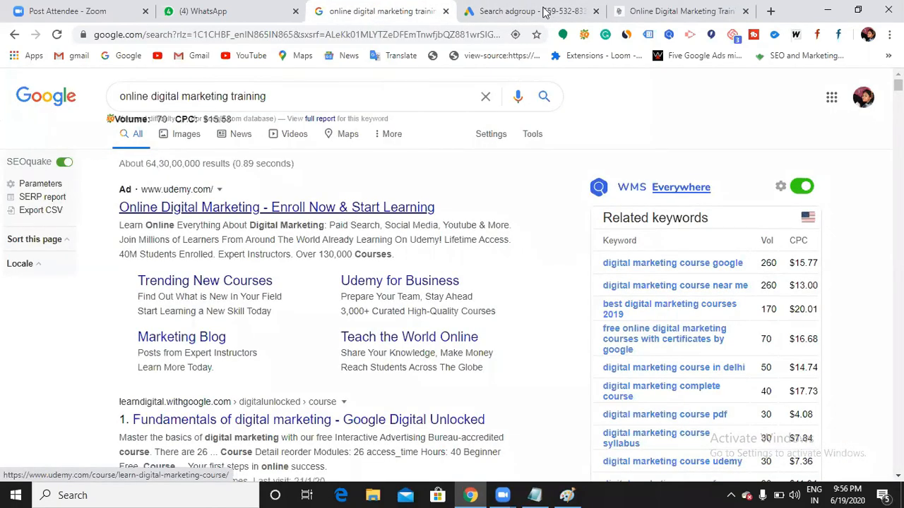
{"action": "key", "text": "ctrl+Tab"}
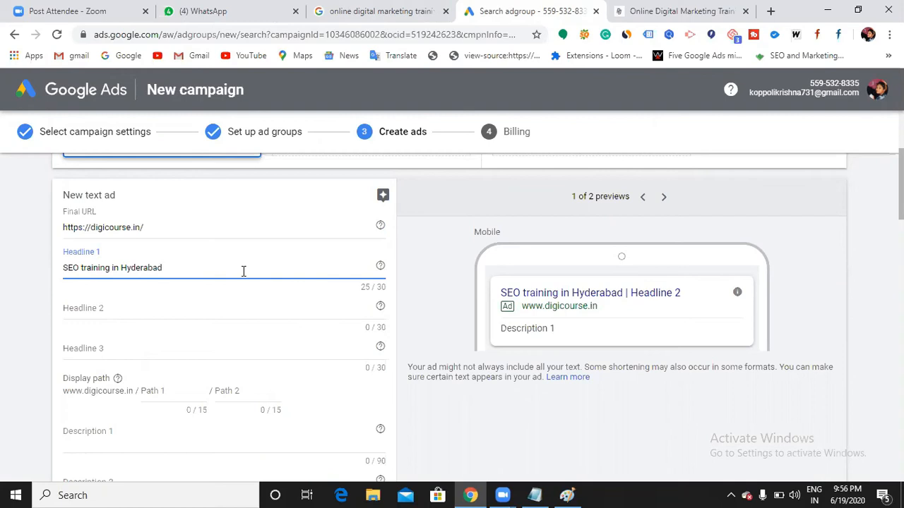
- Enter "50% discount on joining" as Headline 2 of the text ad
{"action": "left_click", "coordinate": [161, 312]}
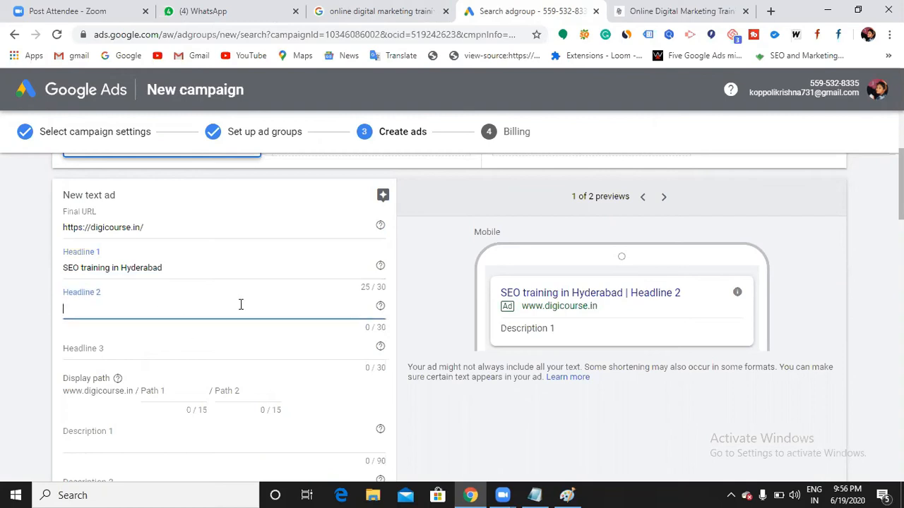
{"action": "left_click", "coordinate": [362, 284]}
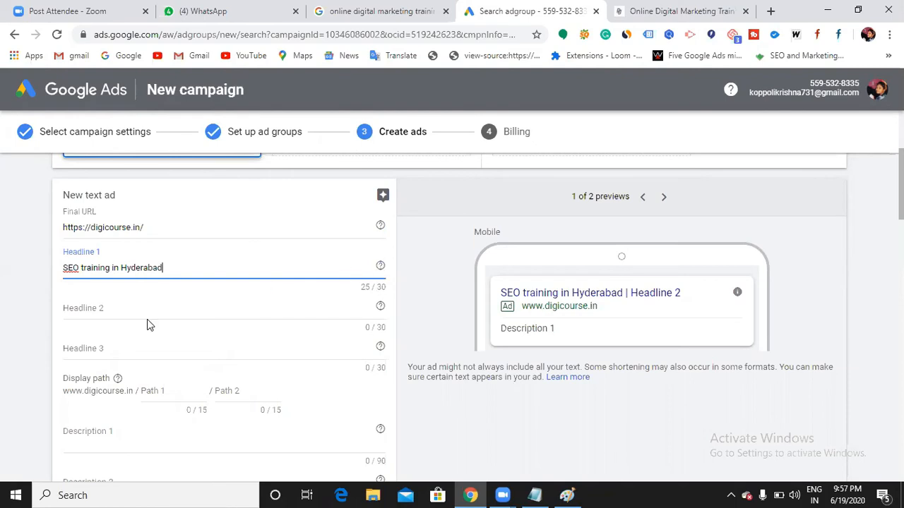
{"action": "left_click", "coordinate": [125, 322]}
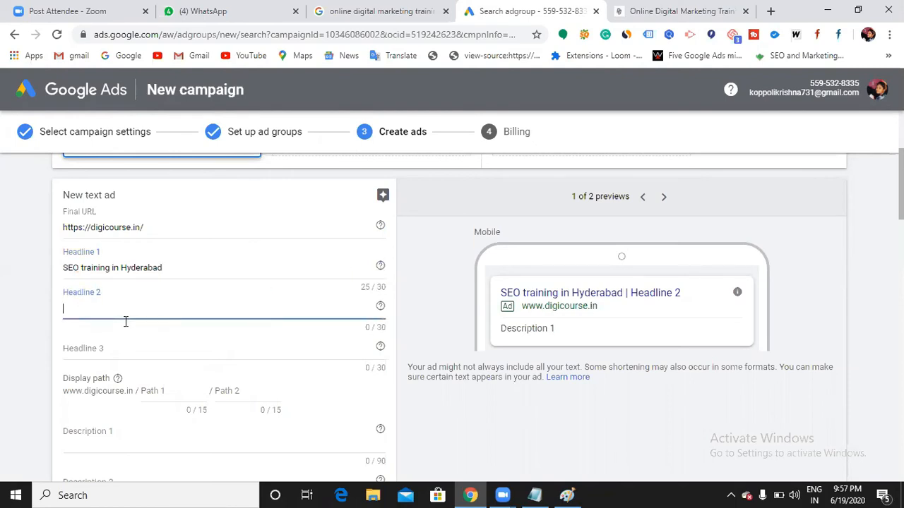
{"action": "type", "text": "50% d"}
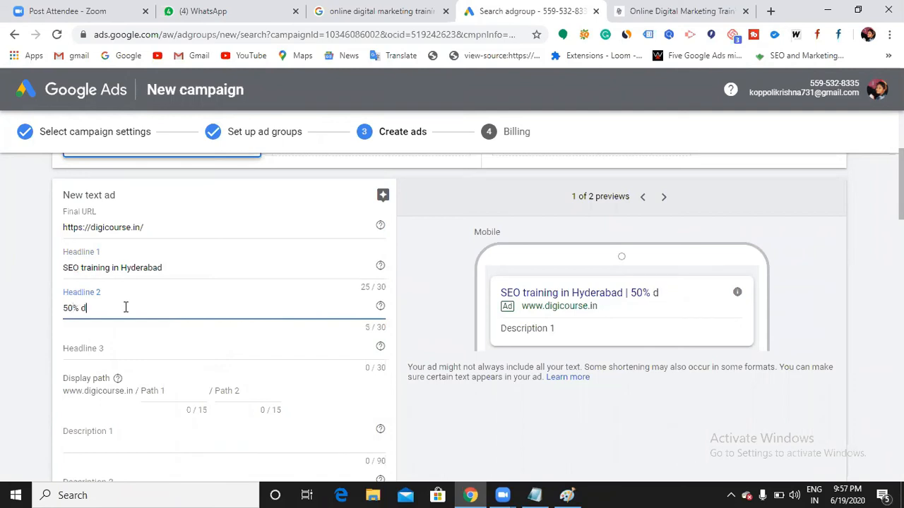
{"action": "type", "text": "isc"}
{"action": "type", "text": "ount on joinn"}
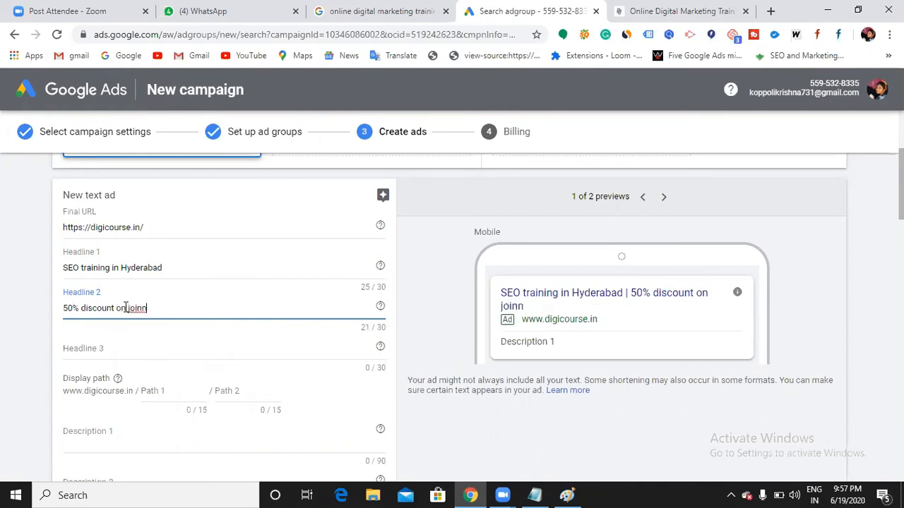
{"action": "key", "text": "BackSpace"}
{"action": "type", "text": "ing"}
- Enter "Attend free demo online" as Headline 3 of the text ad
{"action": "left_click", "coordinate": [140, 347]}
{"action": "type", "text": "Att"}
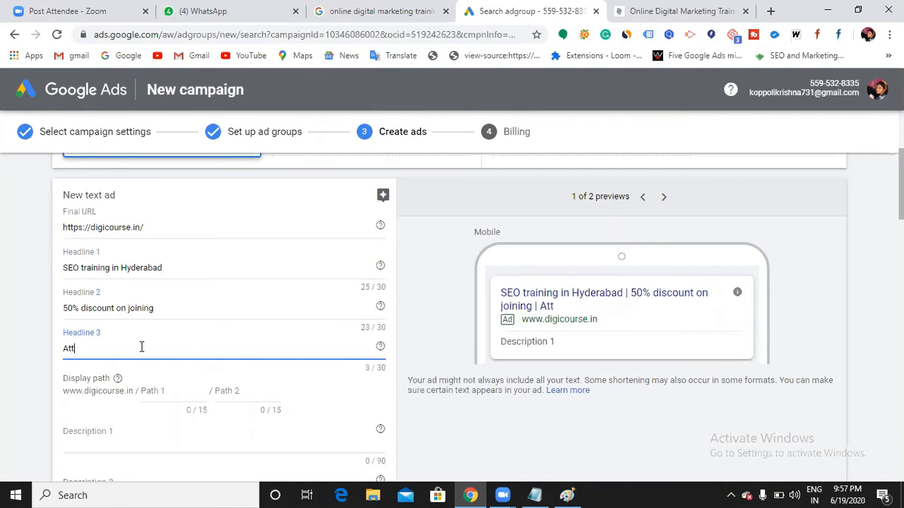
{"action": "type", "text": "end free demo"}
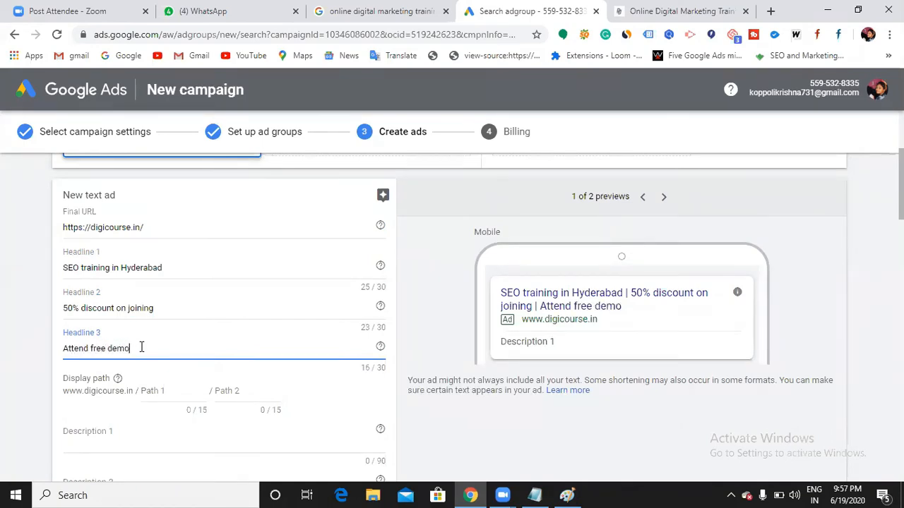
{"action": "type", "text": " online"}
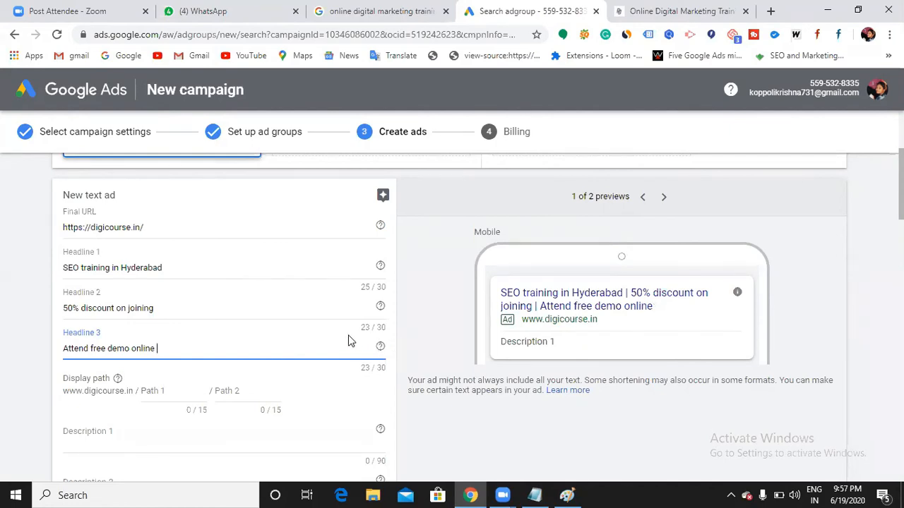
- Try a display path for the text ad, with "seo" as Path 1 and "training" as Path 2
{"action": "scroll", "coordinate": [341, 349], "scroll_direction": "down", "scroll_amount": 1}
{"action": "left_click", "coordinate": [154, 325]}
{"action": "left_click", "coordinate": [238, 325]}
{"action": "left_click", "coordinate": [161, 325]}
{"action": "type", "text": "seo"}
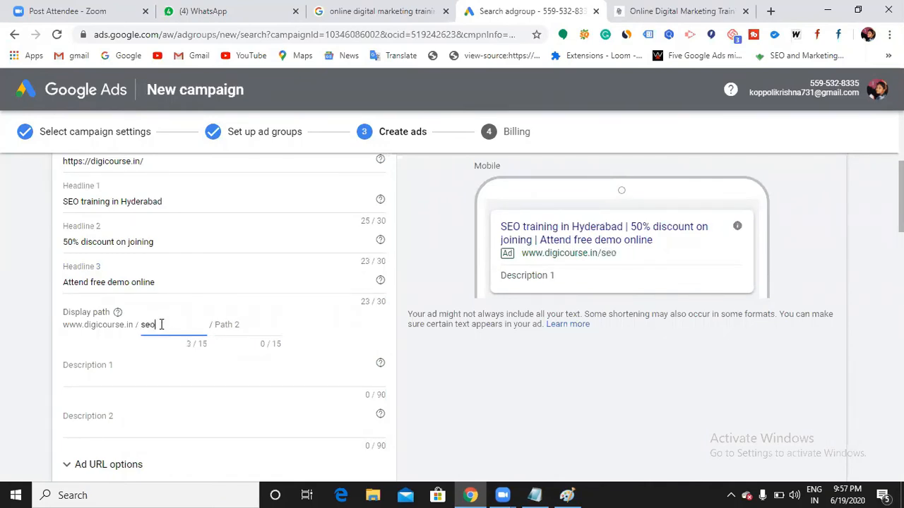
{"action": "left_click", "coordinate": [246, 325]}
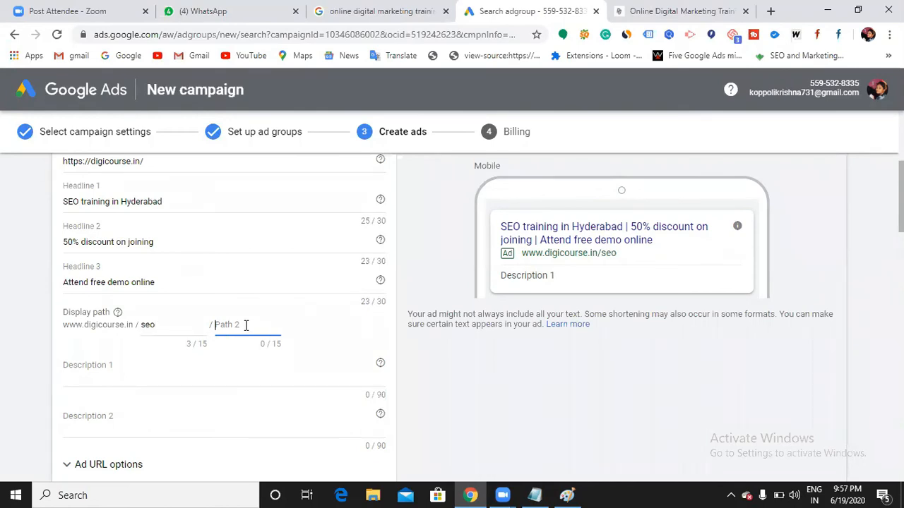
{"action": "type", "text": "training"}
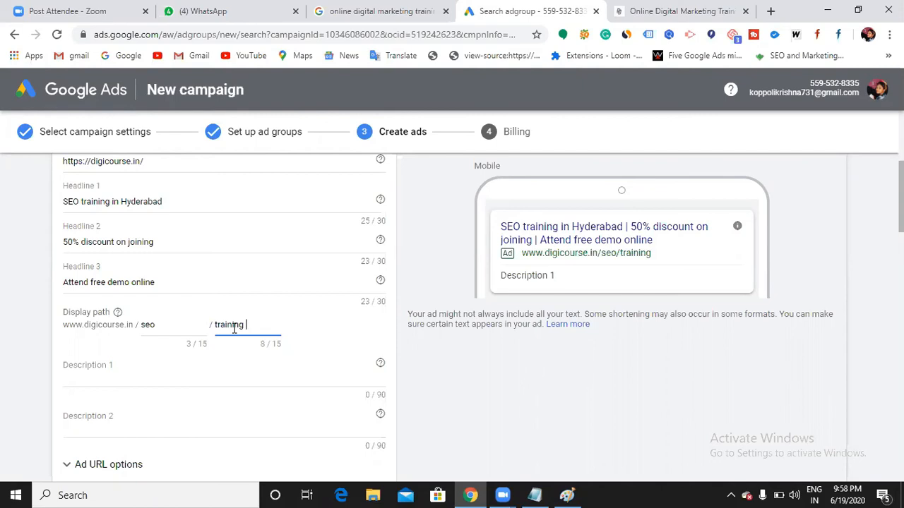
- Clear both parts of the text ad's display path
{"action": "key", "text": "BackSpace"}
{"action": "key", "text": "BackSpace"}
{"action": "key", "text": "BackSpace"}
{"action": "key", "text": "BackSpace"}
{"action": "key", "text": "BackSpace"}
{"action": "key", "text": "BackSpace"}
{"action": "key", "text": "BackSpace"}
{"action": "left_click", "coordinate": [171, 332]}
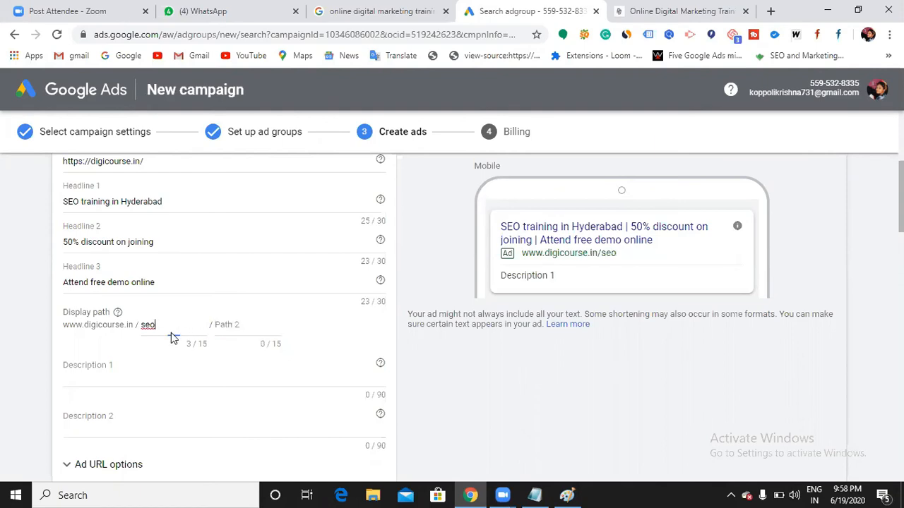
{"action": "key", "text": "BackSpace"}
{"action": "key", "text": "BackSpace"}
{"action": "key", "text": "BackSpace"}
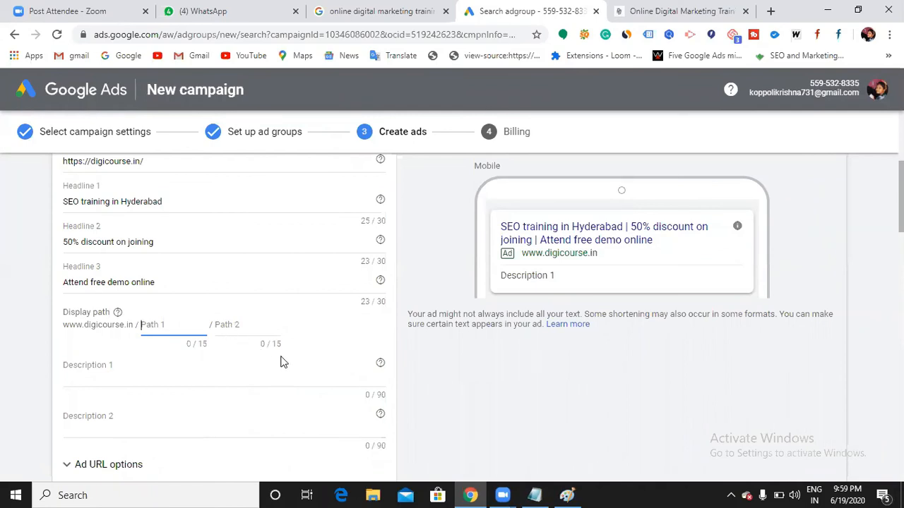
- Open the Description 1 field of the SEO text ad for entry
{"action": "scroll", "coordinate": [283, 357], "scroll_direction": "down", "scroll_amount": 1}
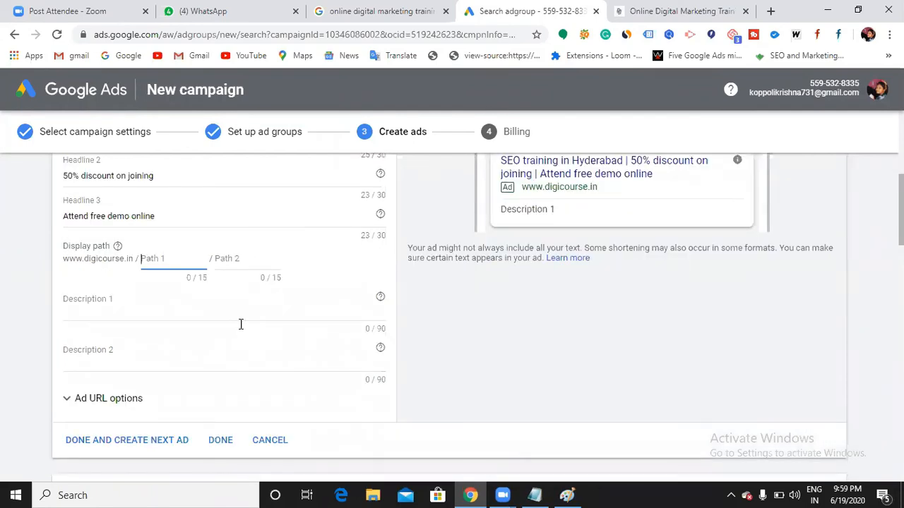
{"action": "left_click", "coordinate": [152, 305]}
{"action": "left_click", "coordinate": [154, 359]}
{"action": "left_click", "coordinate": [158, 314]}
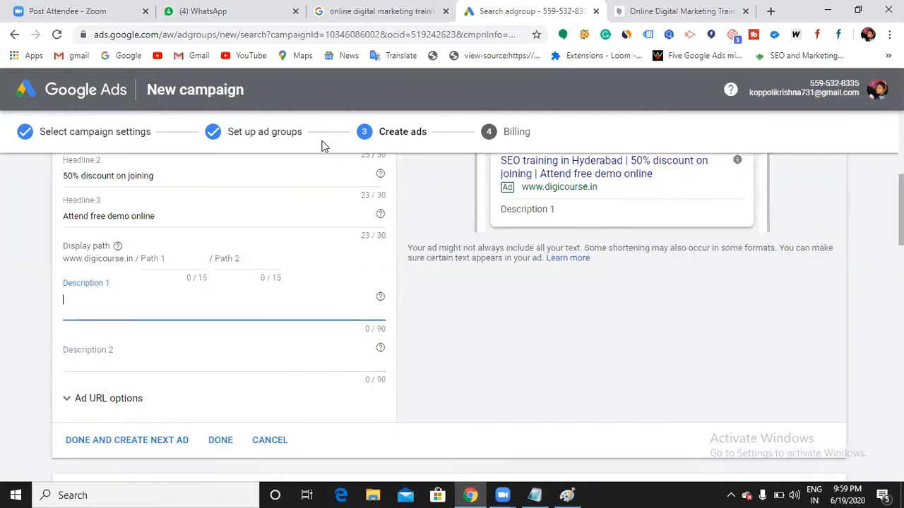
- Examine the description wording of the Udemy ad in the Google search results and return to the campaign's ad form
{"action": "left_click", "coordinate": [358, 18]}
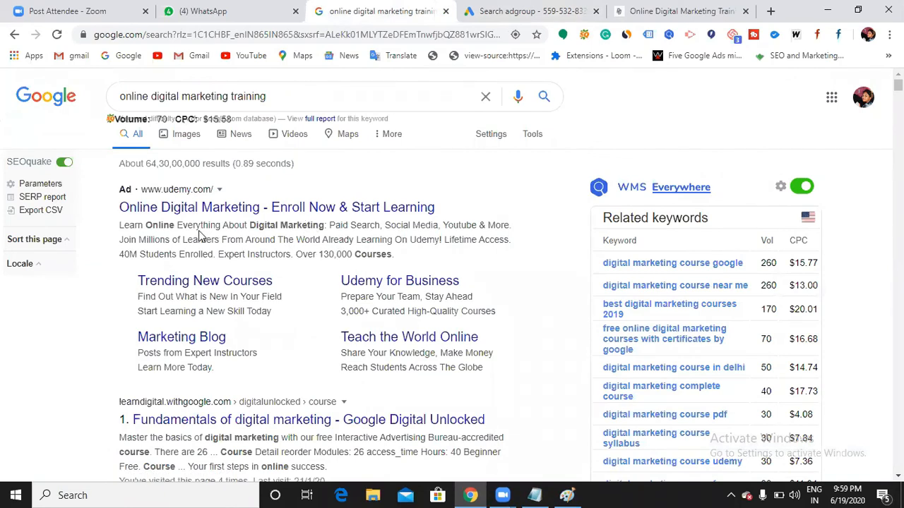
{"action": "left_click_drag", "start_coordinate": [122, 226], "coordinate": [289, 255]}
{"action": "left_click", "coordinate": [318, 254]}
{"action": "scroll", "coordinate": [268, 303], "scroll_direction": "down", "scroll_amount": 2}
{"action": "scroll", "coordinate": [269, 302], "scroll_direction": "up", "scroll_amount": 2}
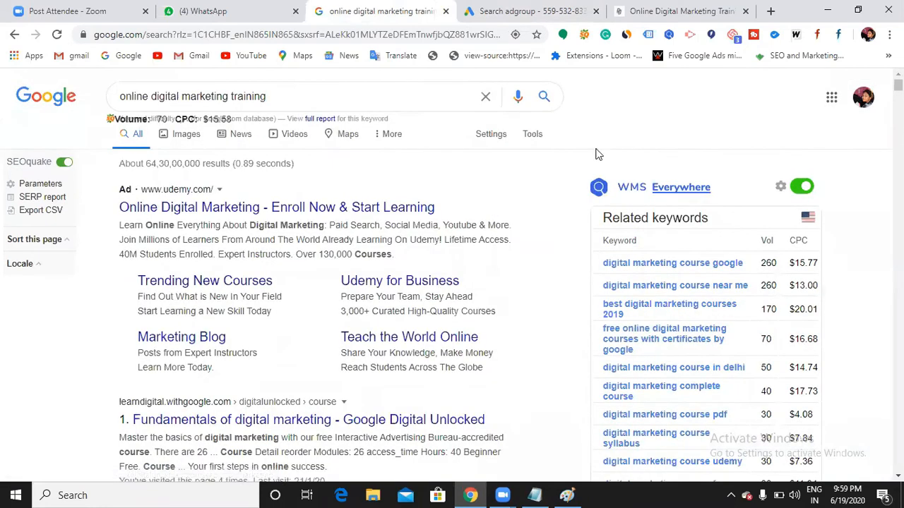
{"action": "left_click", "coordinate": [551, 17]}
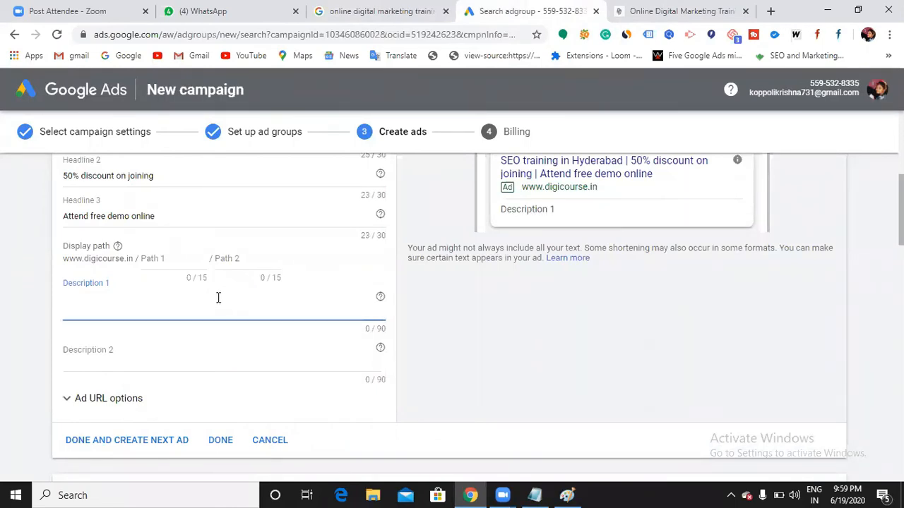
- Enter "Learn Digital Marketing at an affordable price with 100% placement assurance" as Description 1 of the text ad
{"action": "type", "text": "Learn Dig"}
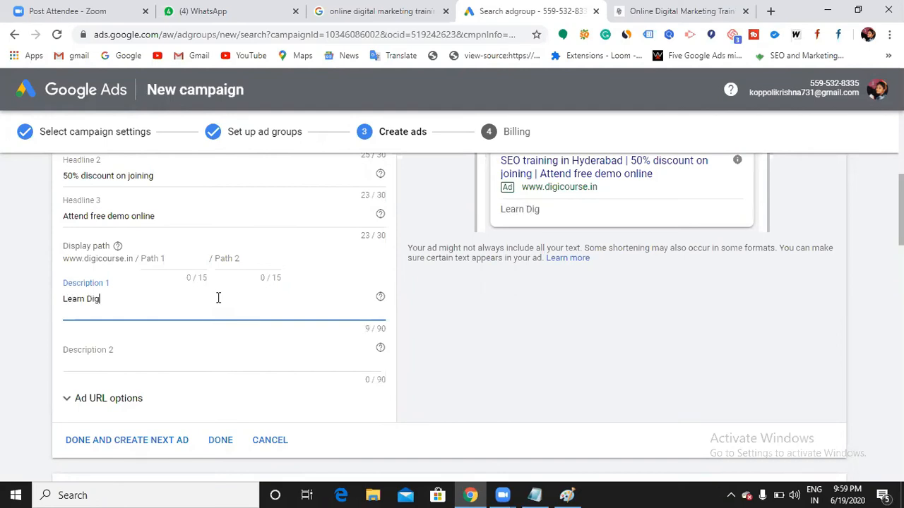
{"action": "type", "text": "ital Marketing"}
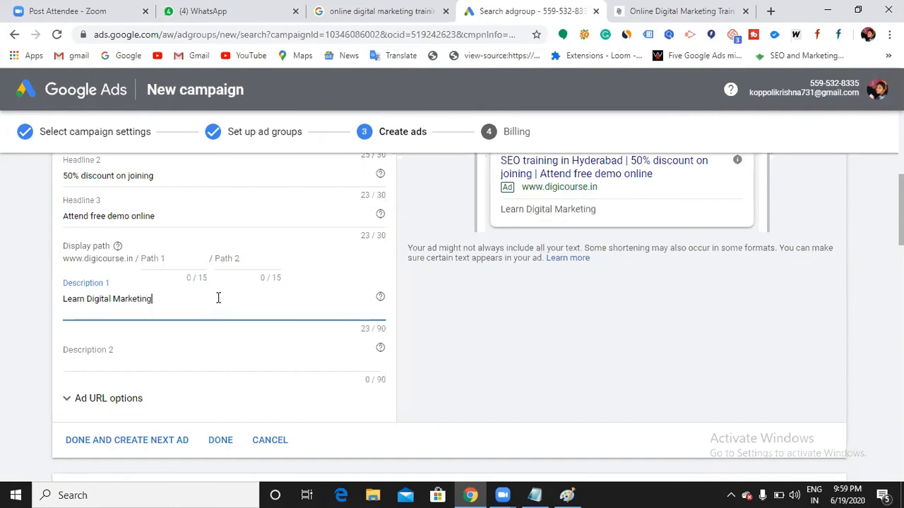
{"action": "type", "text": " at ana"}
{"action": "key", "text": "BackSpace"}
{"action": "type", "text": "afford"}
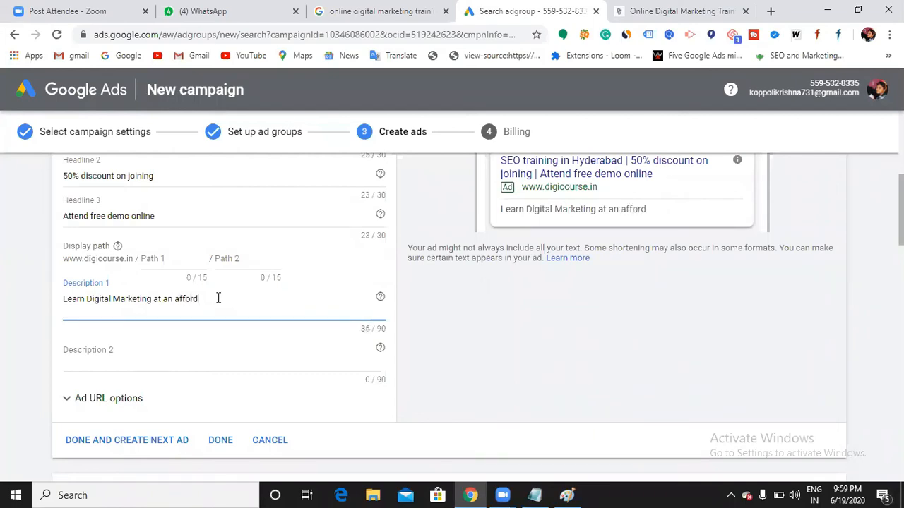
{"action": "type", "text": "able price and"}
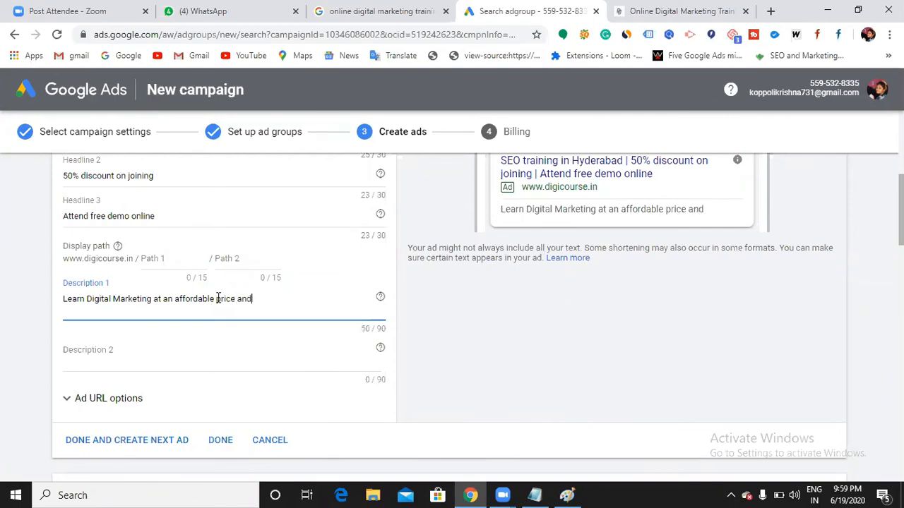
{"action": "key", "text": "BackSpace"}
{"action": "key", "text": "BackSpace"}
{"action": "key", "text": "BackSpace"}
{"action": "key", "text": "BackSpace"}
{"action": "type", "text": "with 100% placement assurance"}
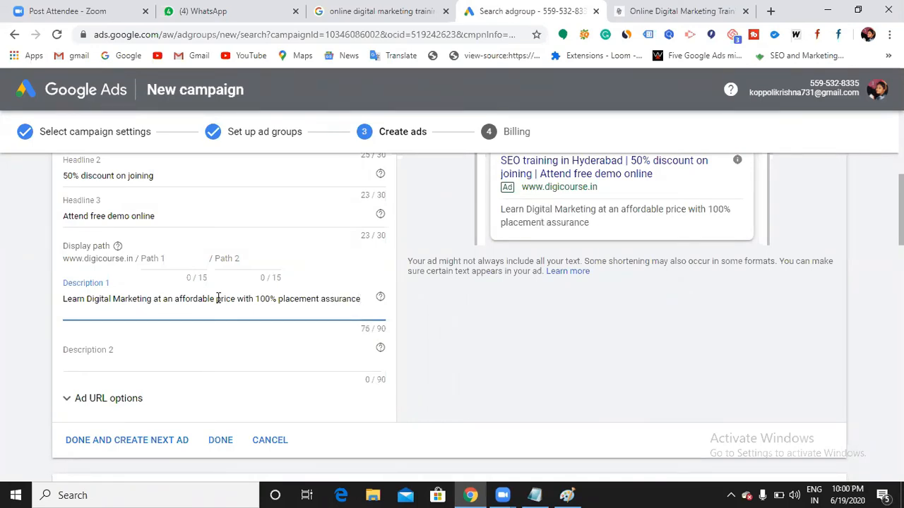
- Enter "Learn SEO, Google Ads, Affiliate Marketing,Google Adsense,SMO,SMM" as Description 2 of the text ad
{"action": "left_click", "coordinate": [228, 353]}
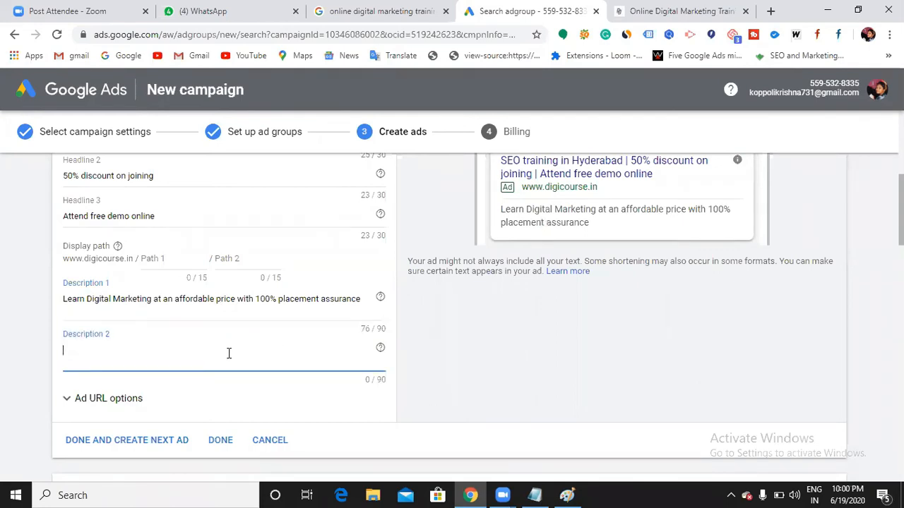
{"action": "type", "text": "Learn SEO,"}
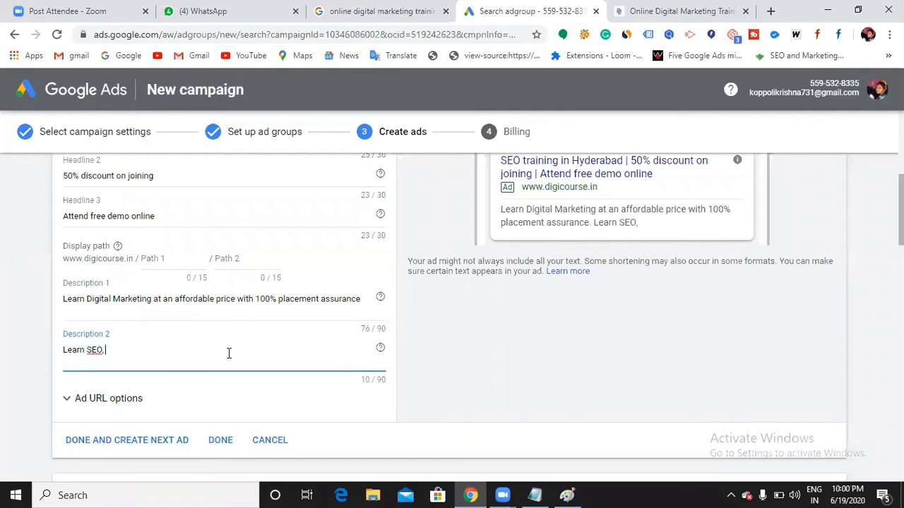
{"action": "type", "text": " gOOGLE"}
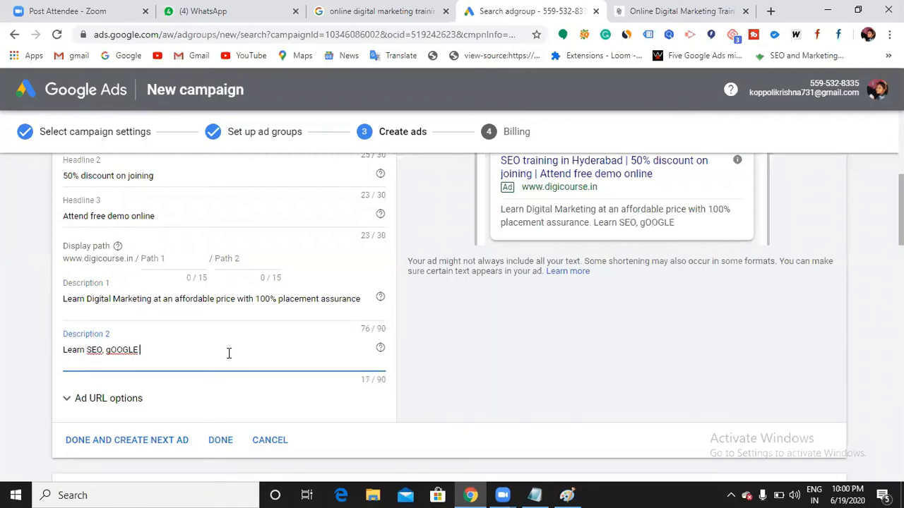
{"action": "key", "text": "BackSpace"}
{"action": "key", "text": "BackSpace"}
{"action": "key", "text": "BackSpace"}
{"action": "key", "text": "BackSpace"}
{"action": "key", "text": "BackSpace"}
{"action": "type", "text": "OOGLE"}
{"action": "key", "text": "BackSpace"}
{"action": "key", "text": "BackSpace"}
{"action": "key", "text": "BackSpace"}
{"action": "key", "text": "BackSpace"}
{"action": "key", "text": "BackSpace"}
{"action": "key", "text": "BackSpace"}
{"action": "key", "text": "BackSpace"}
{"action": "type", "text": "Google"}
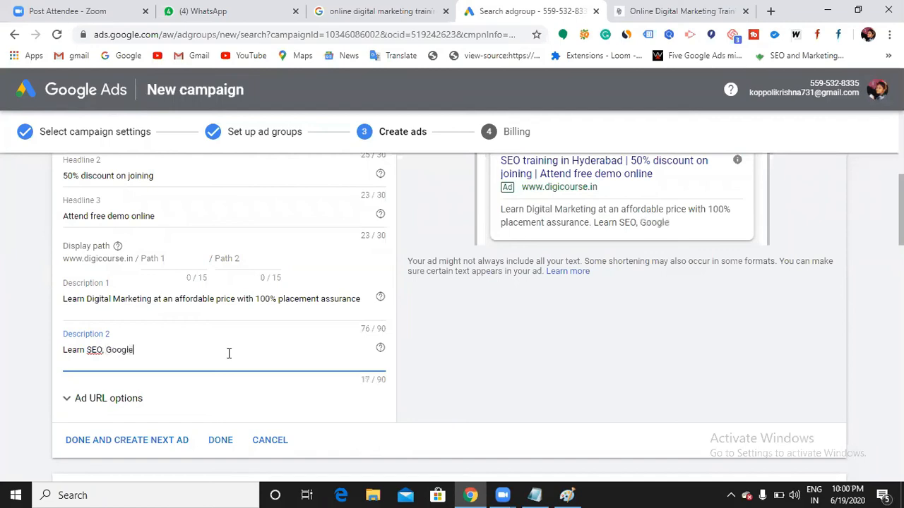
{"action": "type", "text": " Ads, Affi"}
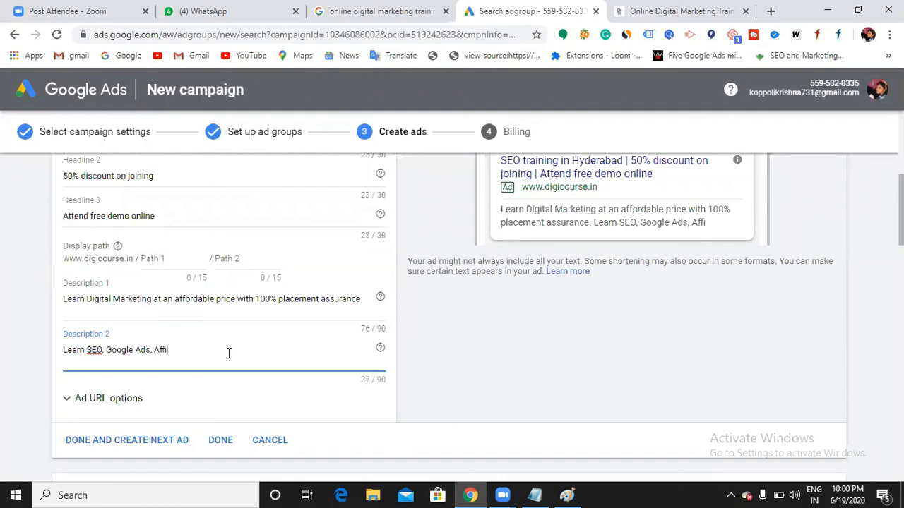
{"action": "type", "text": "liate Marketi"}
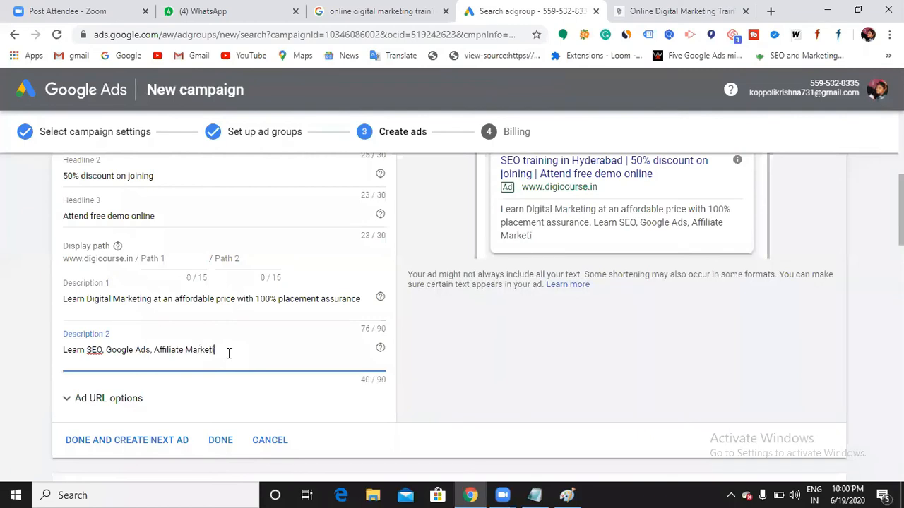
{"action": "type", "text": "ng,Google"}
{"action": "type", "text": "Adsense"}
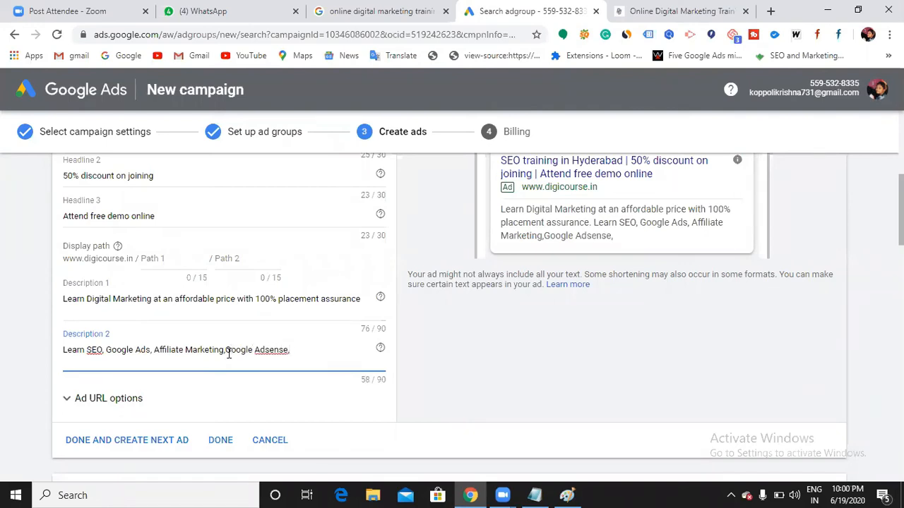
{"action": "type", "text": ",SMO,SMMS"}
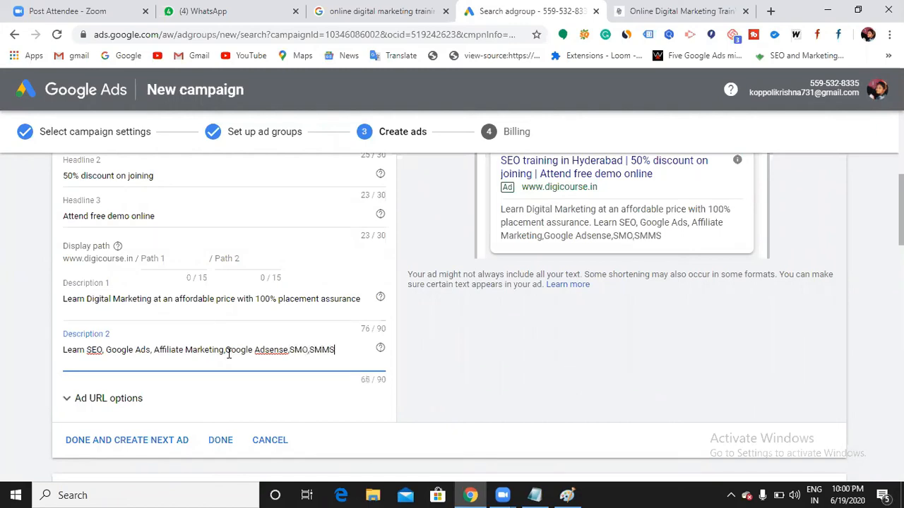
{"action": "key", "text": "BackSpace"}
- Try ending Description 2 with "and get Google certification"
{"action": "type", "text": "and get"}
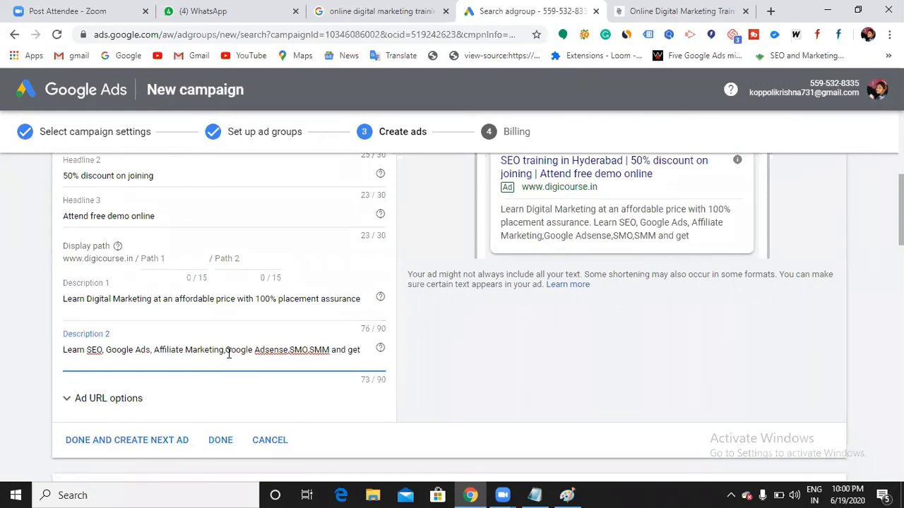
{"action": "type", "text": " Google "}
{"action": "type", "text": "certifi"}
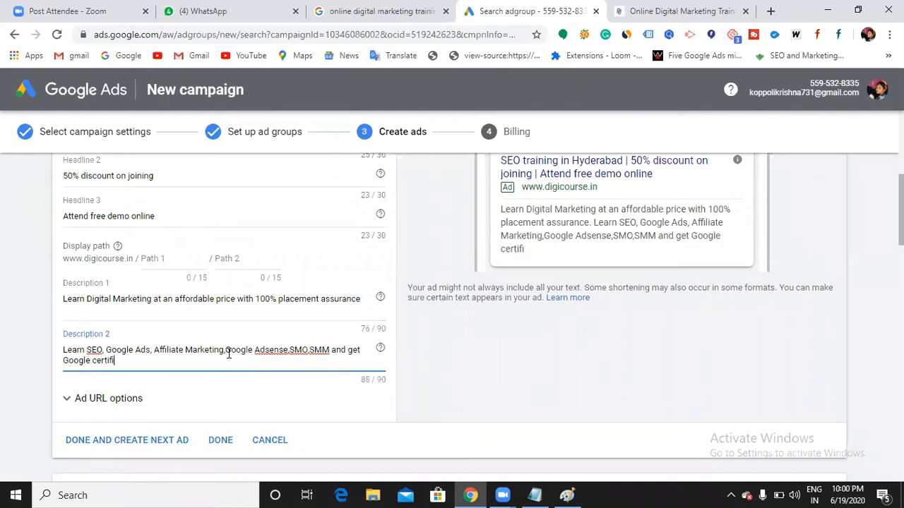
{"action": "type", "text": "cation"}
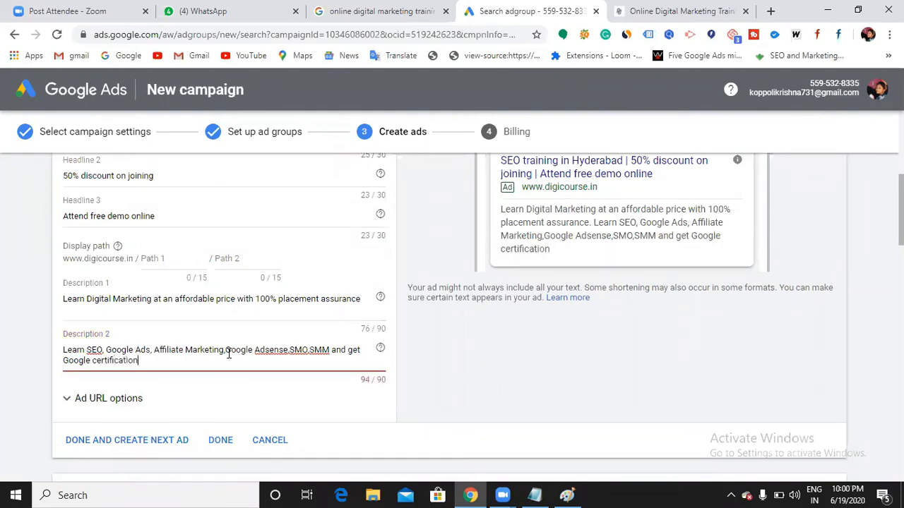
- Remove the ending "and get Google certification" from Description 2
{"action": "key", "text": "BackSpace"}
{"action": "key", "text": "BackSpace"}
{"action": "key", "text": "BackSpace"}
{"action": "key", "text": "BackSpace"}
{"action": "key", "text": "BackSpace"}
{"action": "key", "text": "BackSpace"}
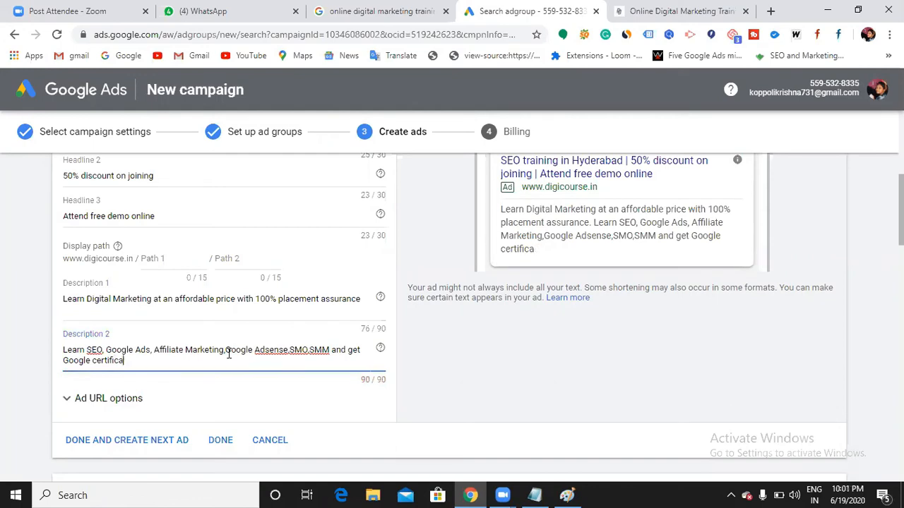
{"action": "key", "text": "BackSpace"}
{"action": "key", "text": "BackSpace"}
{"action": "key", "text": "BackSpace"}
{"action": "key", "text": "BackSpace"}
{"action": "key", "text": "BackSpace"}
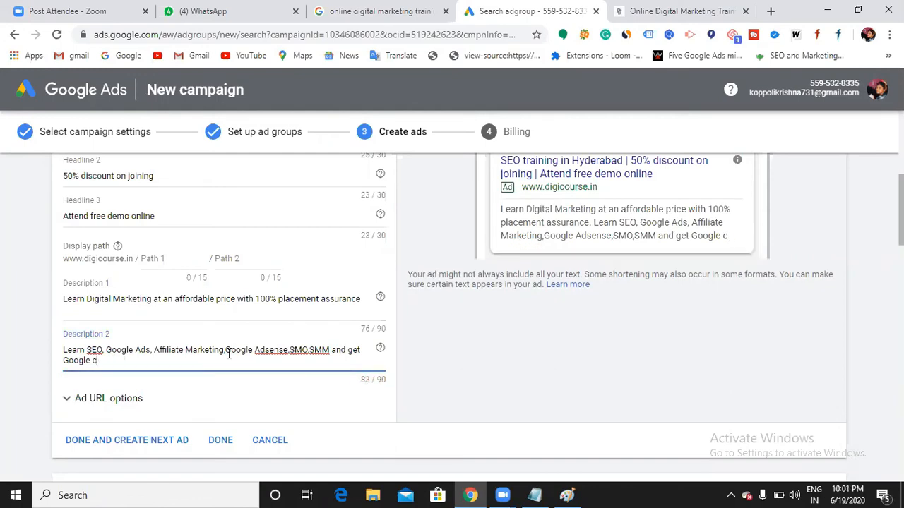
{"action": "key", "text": "BackSpace"}
{"action": "key", "text": "BackSpace"}
{"action": "key", "text": "BackSpace"}
{"action": "key", "text": "BackSpace"}
{"action": "key", "text": "BackSpace"}
{"action": "key", "text": "BackSpace"}
{"action": "key", "text": "BackSpace"}
{"action": "key", "text": "BackSpace"}
{"action": "key", "text": "BackSpace"}
{"action": "key", "text": "BackSpace"}
{"action": "key", "text": "BackSpace"}
{"action": "key", "text": "BackSpace"}
{"action": "key", "text": "BackSpace"}
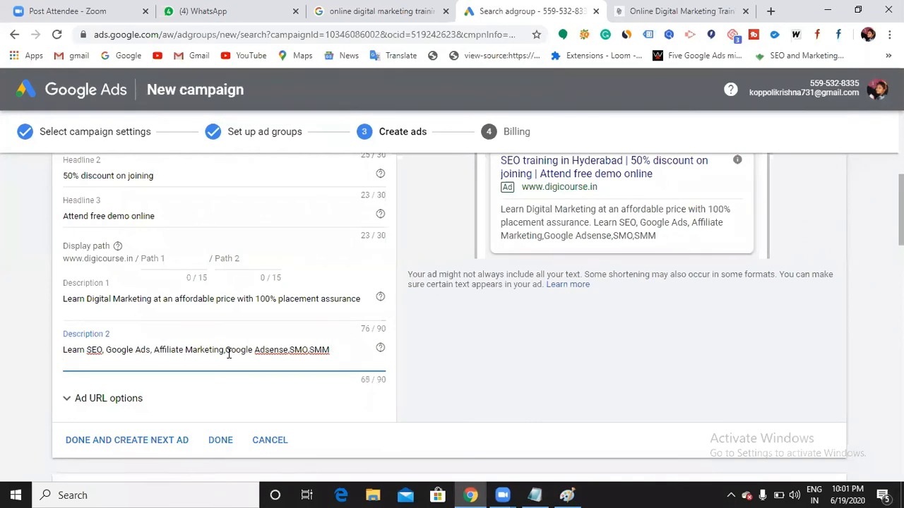
- Check the ad's desktop and mobile previews and save the text ad for the SEO ad group
{"action": "scroll", "coordinate": [286, 331], "scroll_direction": "up", "scroll_amount": 2}
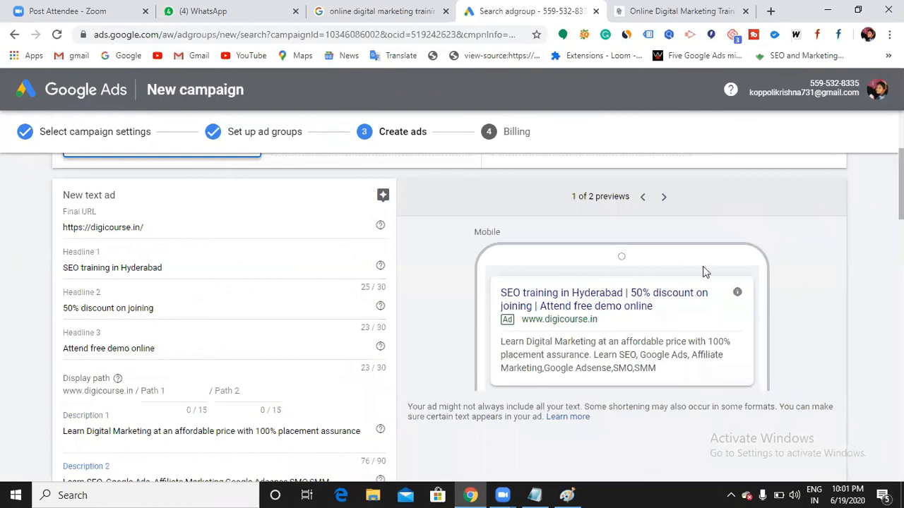
{"action": "scroll", "coordinate": [625, 344], "scroll_direction": "down", "scroll_amount": 1}
{"action": "scroll", "coordinate": [626, 339], "scroll_direction": "up", "scroll_amount": 1}
{"action": "left_click", "coordinate": [663, 197]}
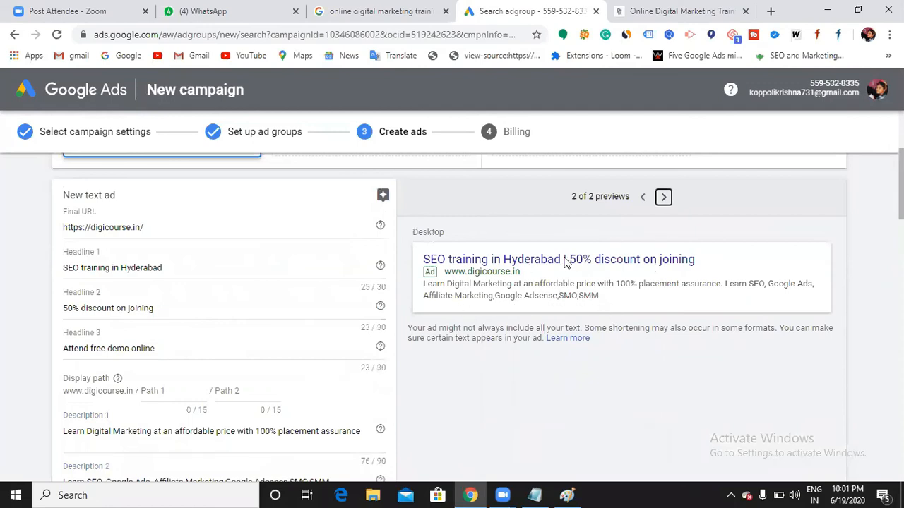
{"action": "left_click", "coordinate": [642, 197]}
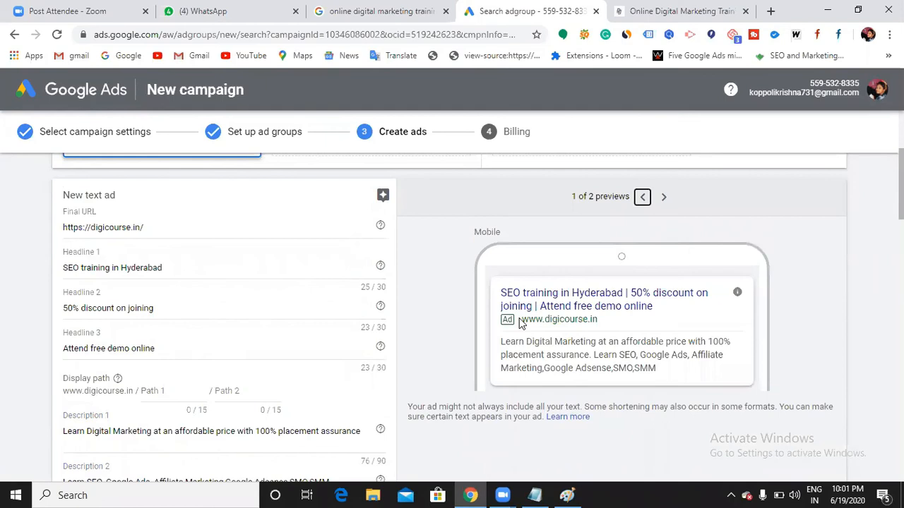
{"action": "scroll", "coordinate": [521, 322], "scroll_direction": "down", "scroll_amount": 3}
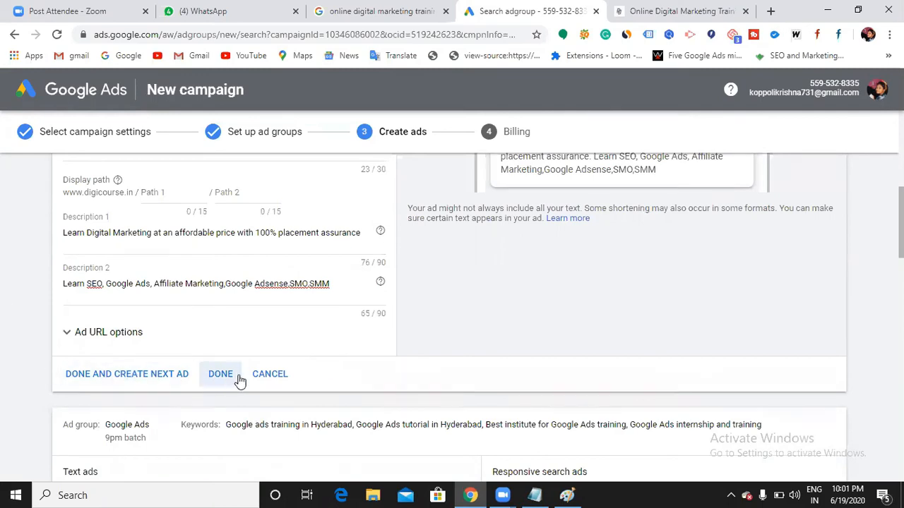
{"action": "left_click", "coordinate": [214, 377]}
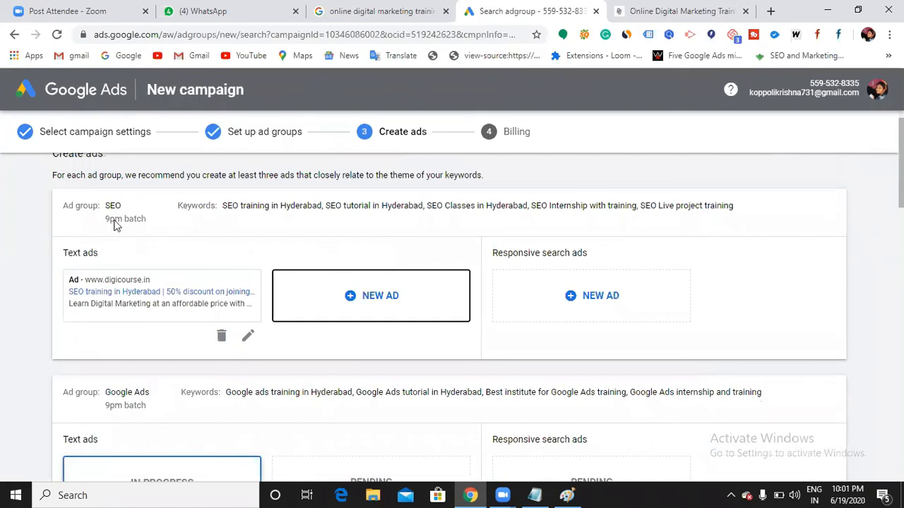
- Enter "Learn Google Ads" as Headline 1 of the new text ad in the Google Ads ad group
{"action": "scroll", "coordinate": [245, 274], "scroll_direction": "down", "scroll_amount": 1}
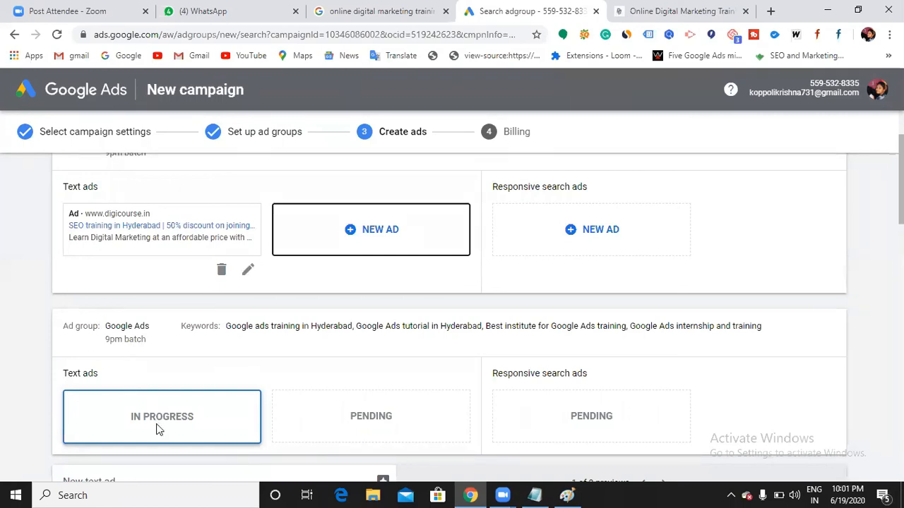
{"action": "scroll", "coordinate": [159, 428], "scroll_direction": "down", "scroll_amount": 1}
{"action": "scroll", "coordinate": [139, 446], "scroll_direction": "down", "scroll_amount": 2}
{"action": "left_click", "coordinate": [140, 373]}
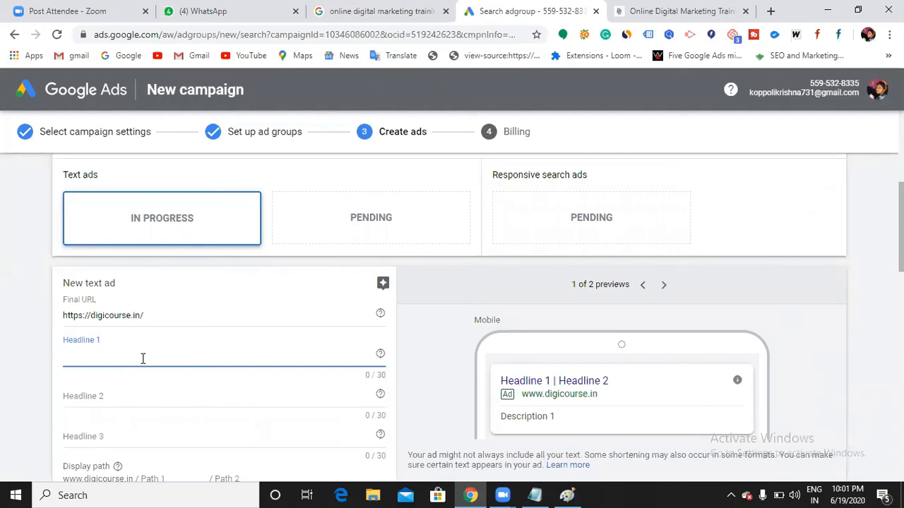
{"action": "type", "text": "Le"}
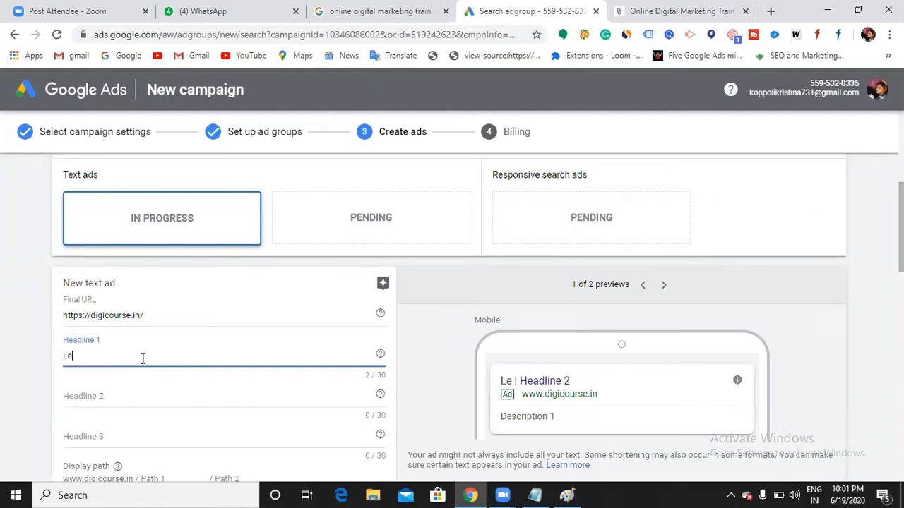
{"action": "type", "text": "arn Google ads and earn certifica"}
{"action": "key", "text": "BackSpace"}
{"action": "key", "text": "BackSpace"}
{"action": "key", "text": "BackSpace"}
{"action": "key", "text": "BackSpace"}
{"action": "key", "text": "BackSpace"}
{"action": "key", "text": "BackSpace"}
{"action": "key", "text": "BackSpace"}
{"action": "key", "text": "BackSpace"}
{"action": "key", "text": "BackSpace"}
{"action": "key", "text": "BackSpace"}
{"action": "key", "text": "BackSpace"}
{"action": "key", "text": "BackSpace"}
{"action": "key", "text": "BackSpace"}
{"action": "key", "text": "BackSpace"}
{"action": "key", "text": "BackSpace"}
{"action": "key", "text": "BackSpace"}
{"action": "key", "text": "BackSpace"}
{"action": "key", "text": "BackSpace"}
{"action": "key", "text": "BackSpace"}
{"action": "key", "text": "BackSpace"}
{"action": "key", "text": "BackSpace"}
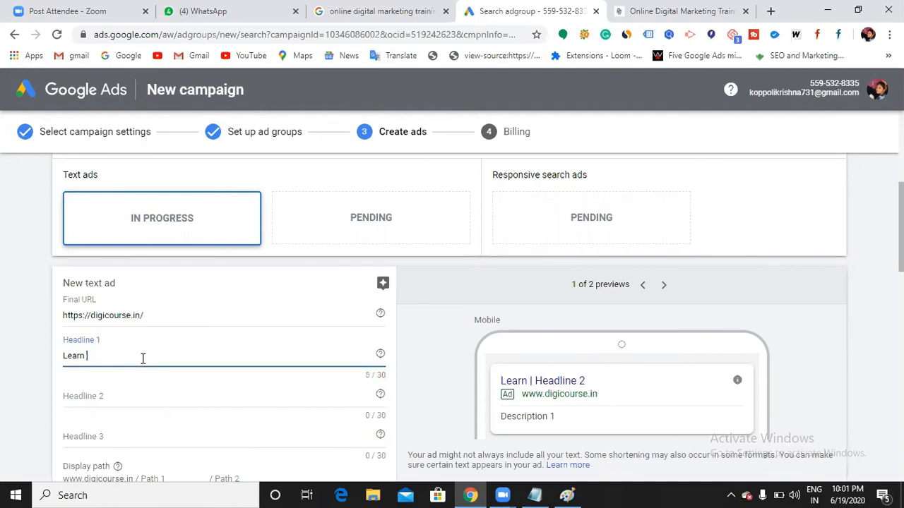
{"action": "type", "text": "Googl"}
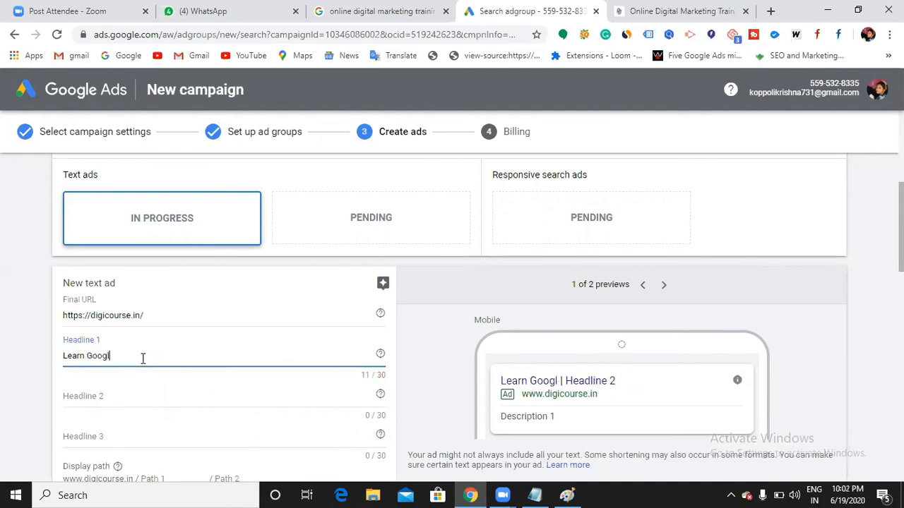
{"action": "type", "text": "e Ads"}
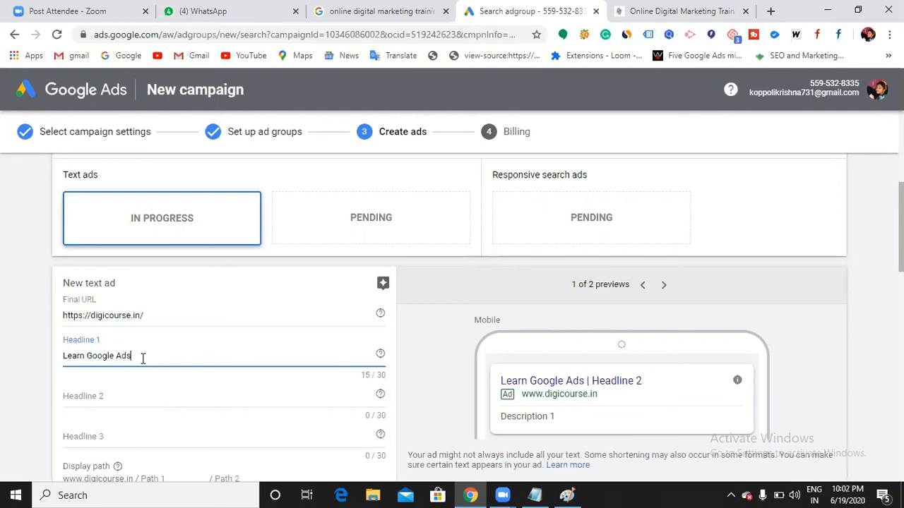
- Enter "Best advertising platform" as Headline 2 of the Google Ads ad group's text ad
{"action": "left_click", "coordinate": [138, 385]}
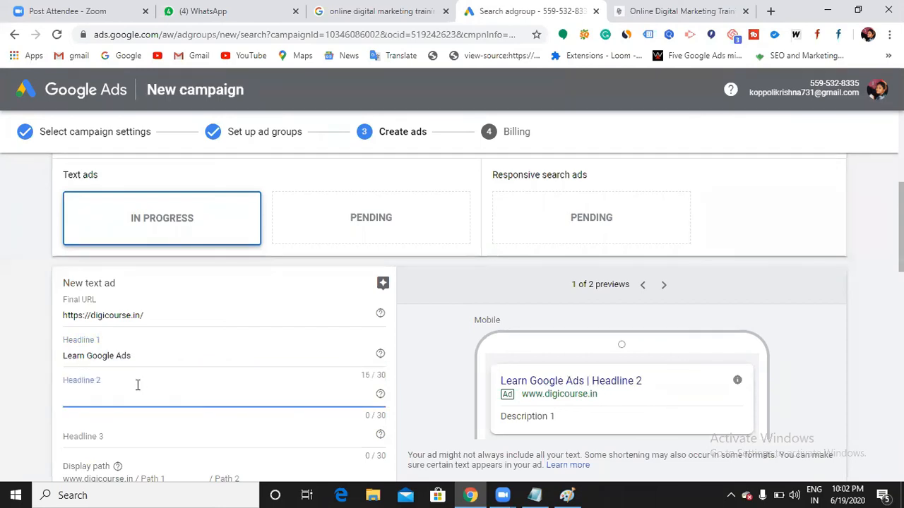
{"action": "type", "text": "B"}
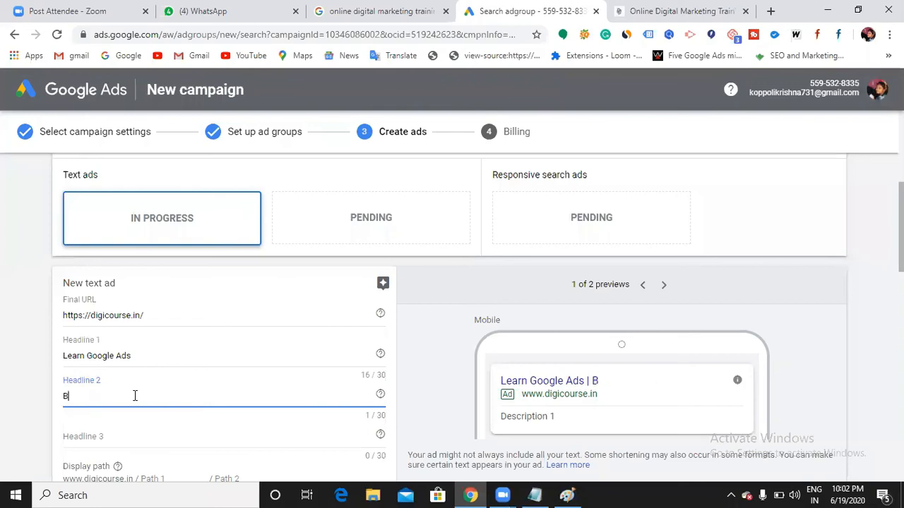
{"action": "type", "text": "est"}
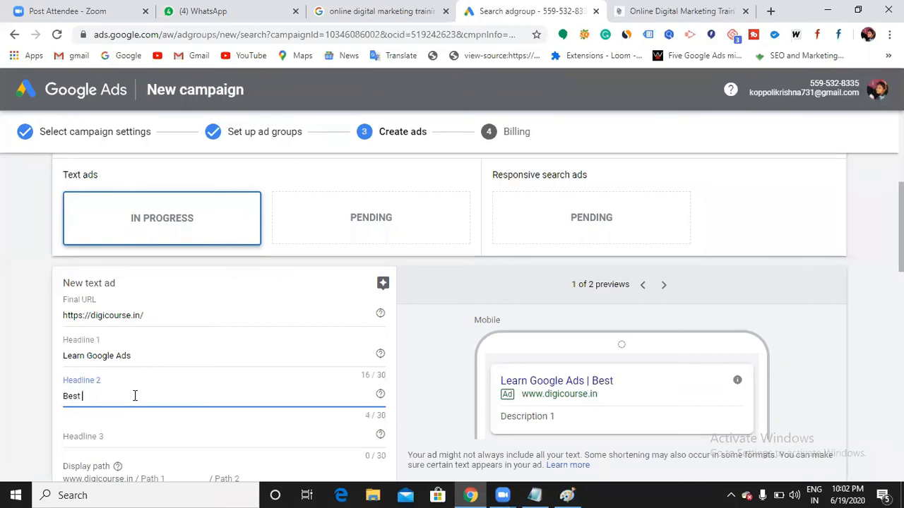
{"action": "type", "text": " advertising platform"}
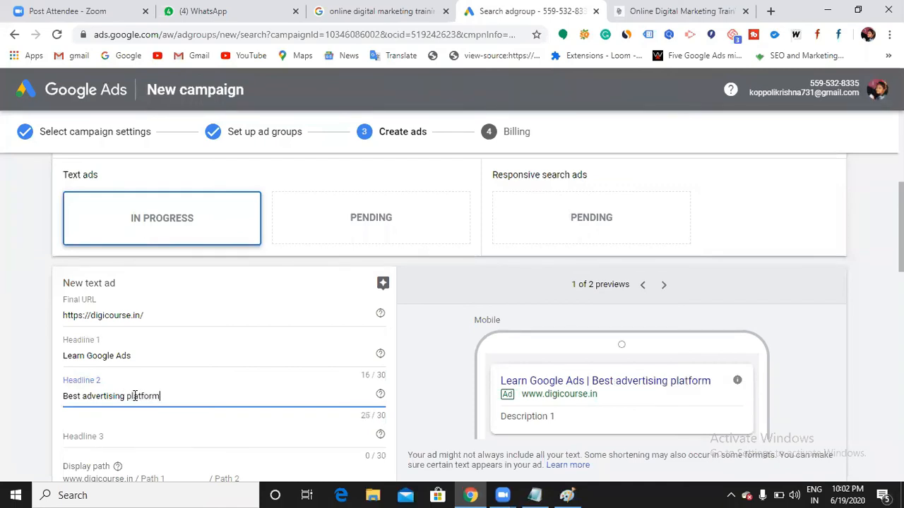
- Enter "Get placements" as Headline 3 of the Google Ads ad group's text ad
{"action": "scroll", "coordinate": [135, 396], "scroll_direction": "down", "scroll_amount": 1}
{"action": "left_click", "coordinate": [101, 370]}
{"action": "type", "text": "G"}
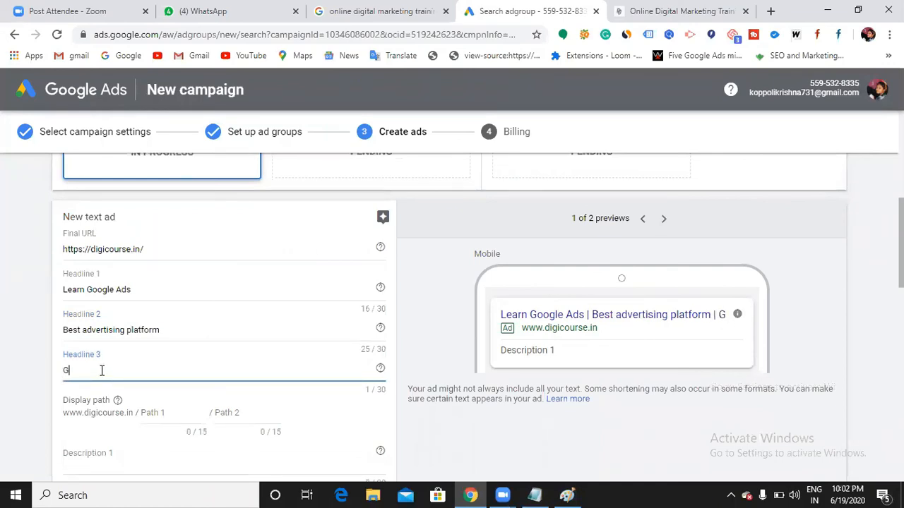
{"action": "type", "text": "et pla"}
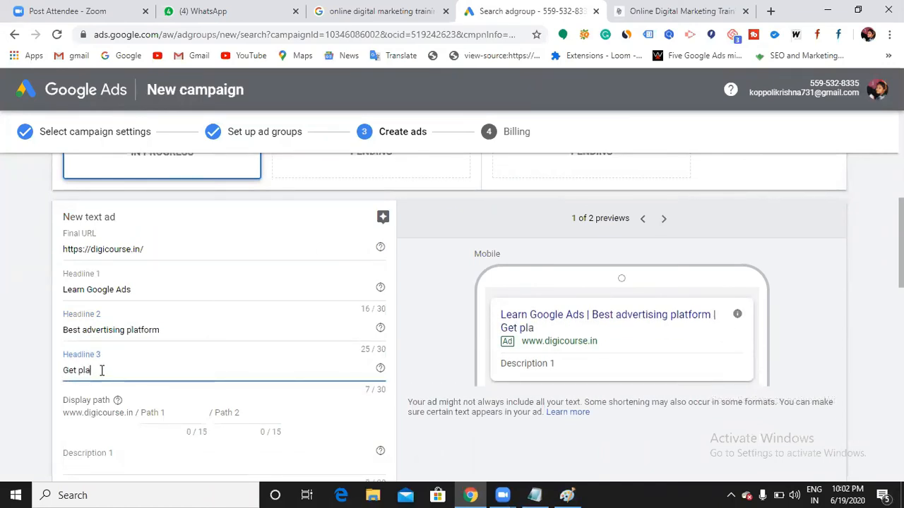
{"action": "type", "text": "cements"}
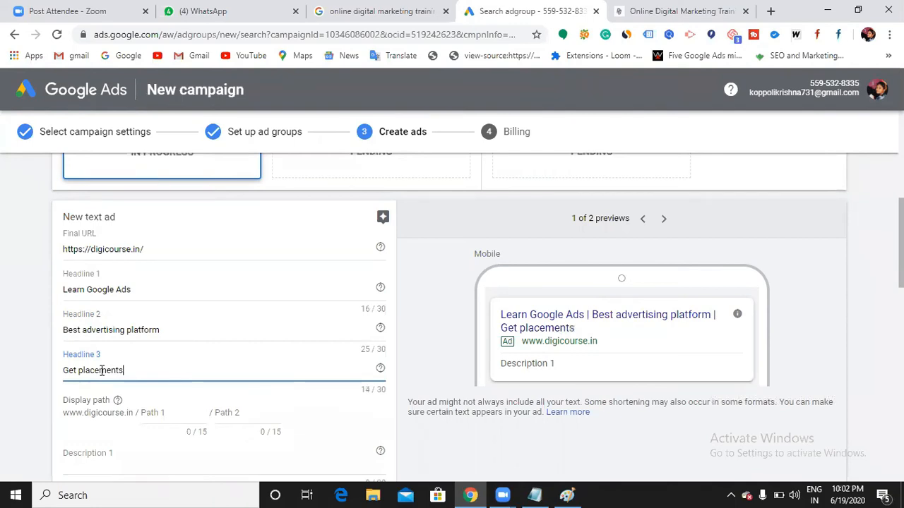
- Enter "Join upcoming batch and avail 50% discount with 100% placement" as Description 1 of the Google Ads ad group's text ad
{"action": "scroll", "coordinate": [179, 320], "scroll_direction": "down", "scroll_amount": 2}
{"action": "left_click", "coordinate": [152, 335]}
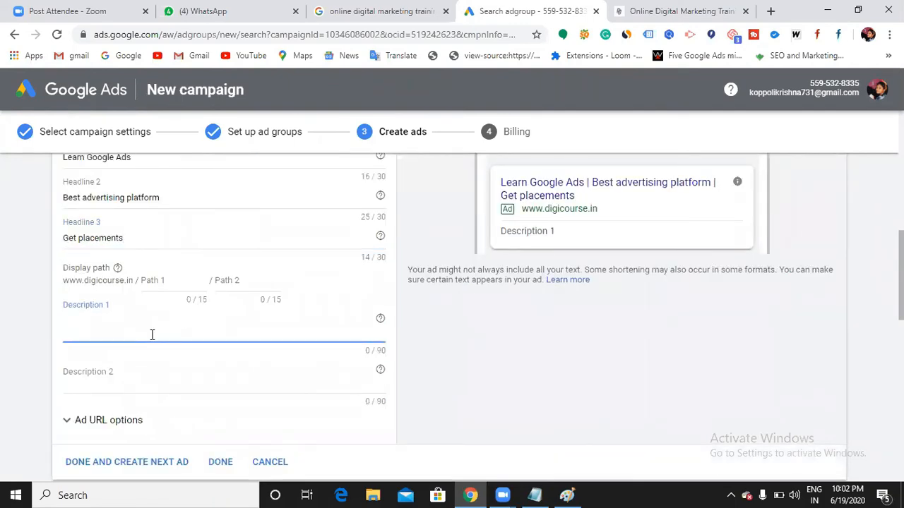
{"action": "type", "text": "Join in n"}
{"action": "key", "text": "BackSpace"}
{"action": "type", "text": "pcoming batch"}
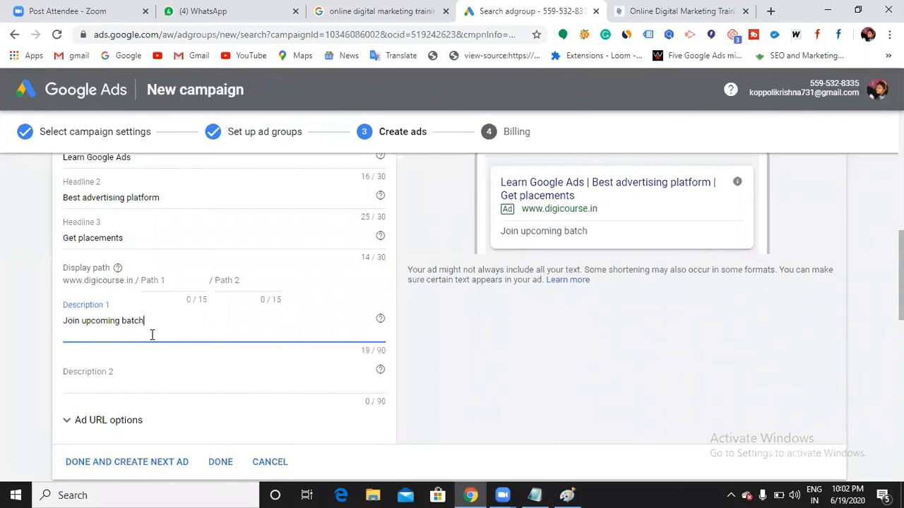
{"action": "type", "text": " and avail 50% discount"}
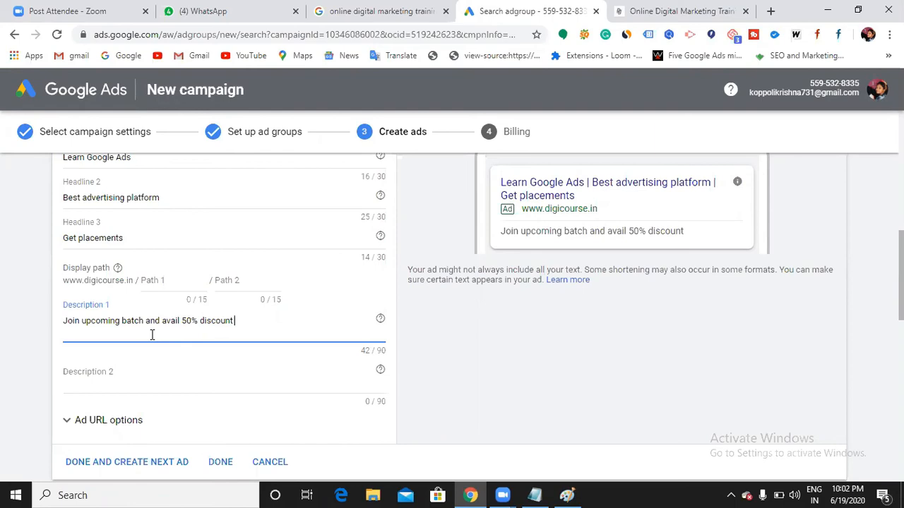
{"action": "type", "text": "with 100%"}
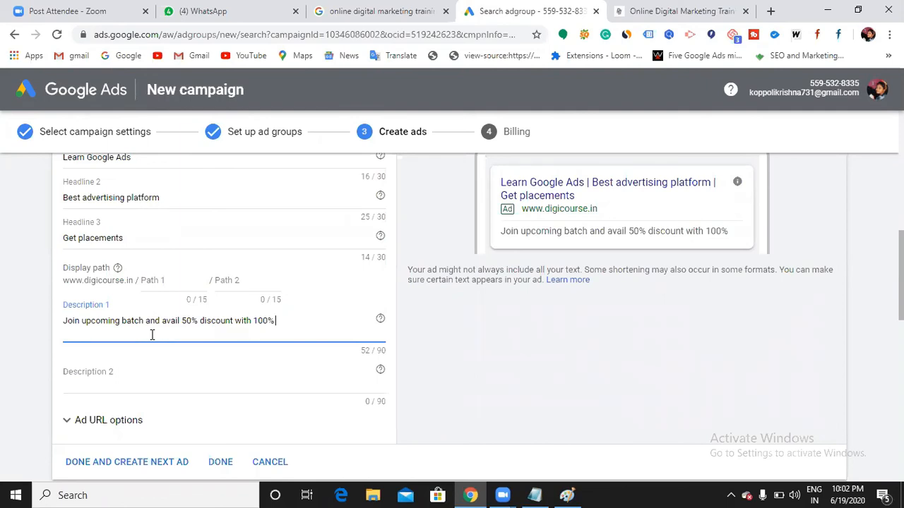
{"action": "type", "text": "  placem"}
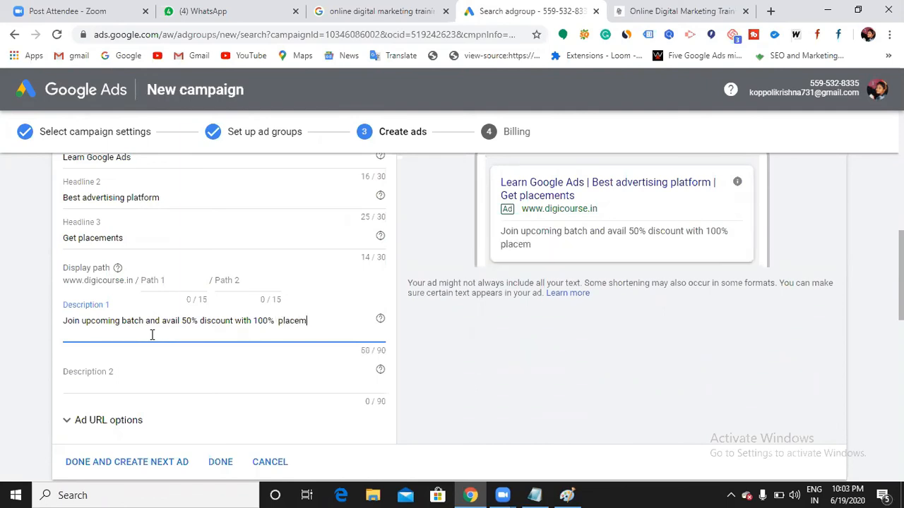
{"action": "type", "text": "ent"}
- Enter "Entreprenuers can opt for this course, working professioinals can opt for this coursse" as Description 2 of the Google Ads text ad
{"action": "left_click", "coordinate": [156, 380]}
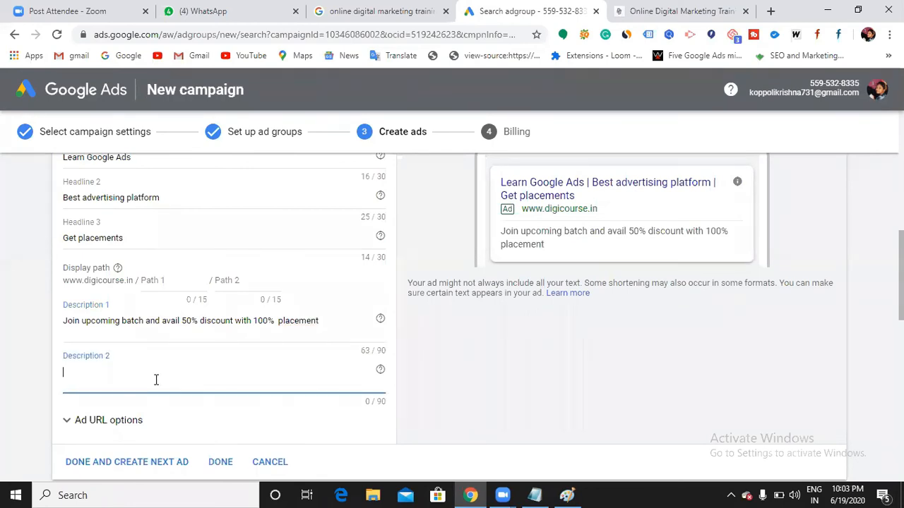
{"action": "type", "text": "Entreprenuers can opt for thi"}
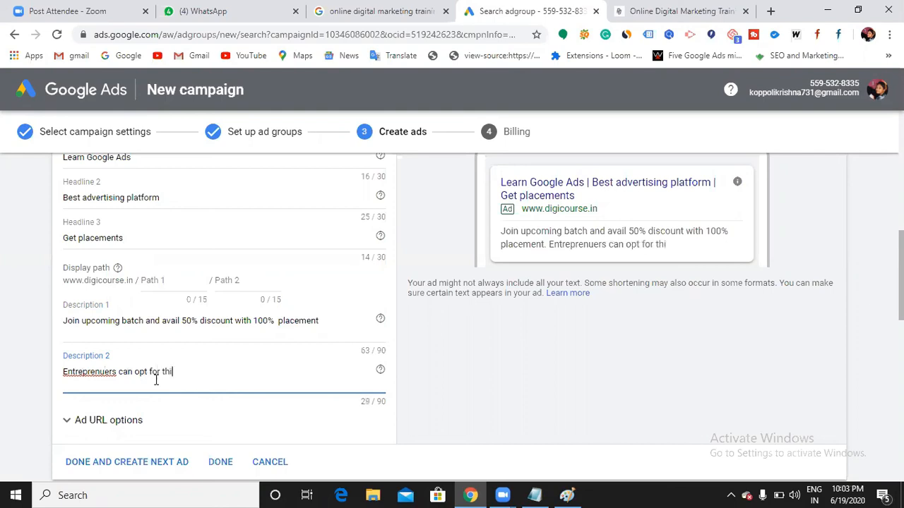
{"action": "type", "text": "s course, w"}
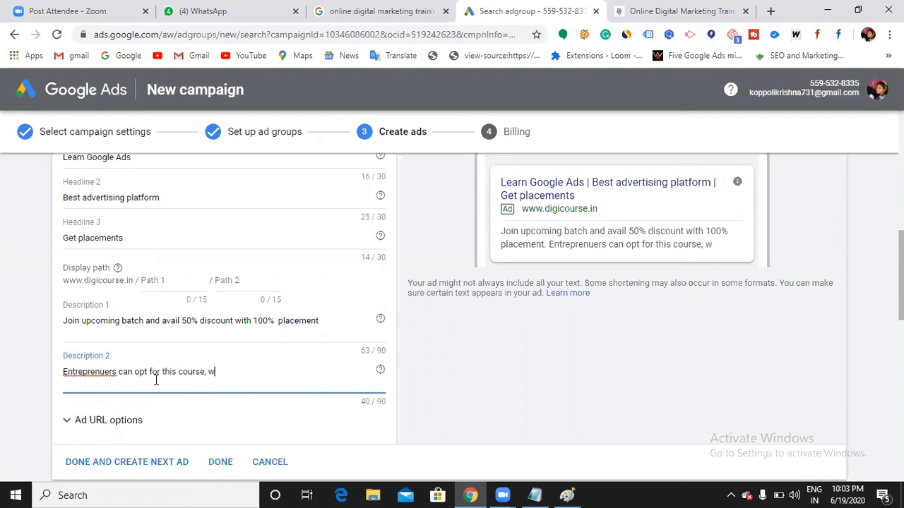
{"action": "type", "text": "orking pr"}
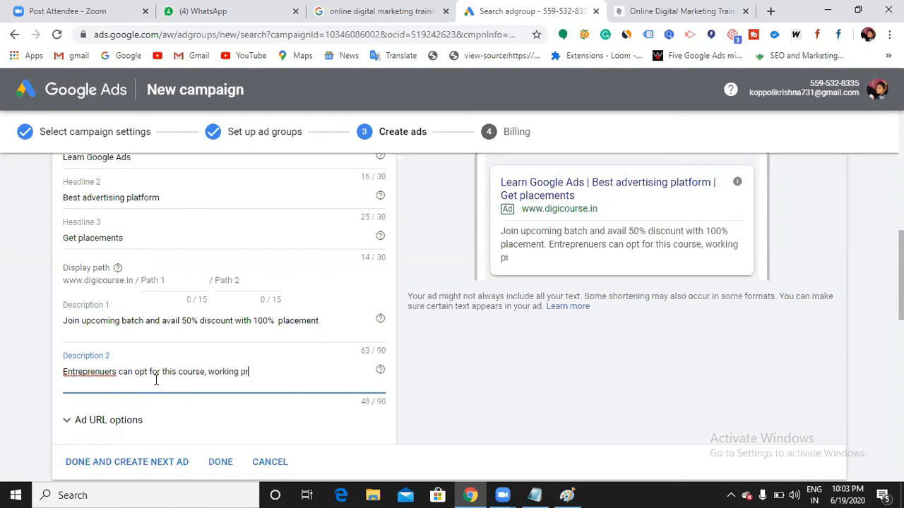
{"action": "type", "text": "ofessioinals can opt for this cou"}
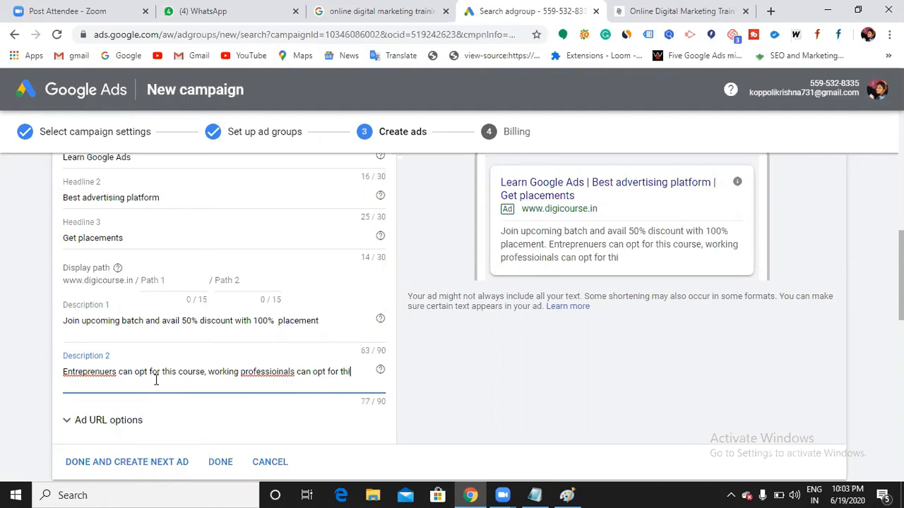
{"action": "type", "text": "rsse"}
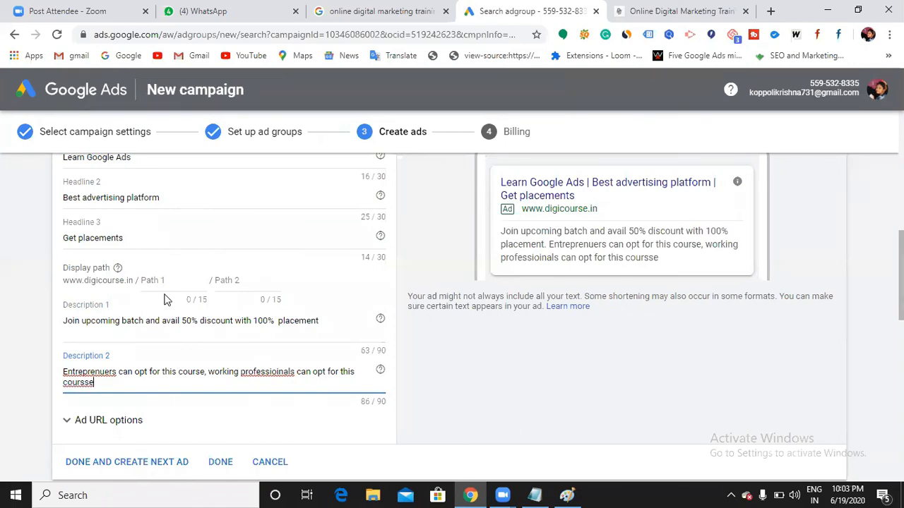
- Discard the empty new text ad in the Digital Marketing ad group
{"action": "scroll", "coordinate": [245, 341], "scroll_direction": "up", "scroll_amount": 2}
{"action": "scroll", "coordinate": [204, 401], "scroll_direction": "up", "scroll_amount": 2}
{"action": "scroll", "coordinate": [207, 405], "scroll_direction": "down", "scroll_amount": 6}
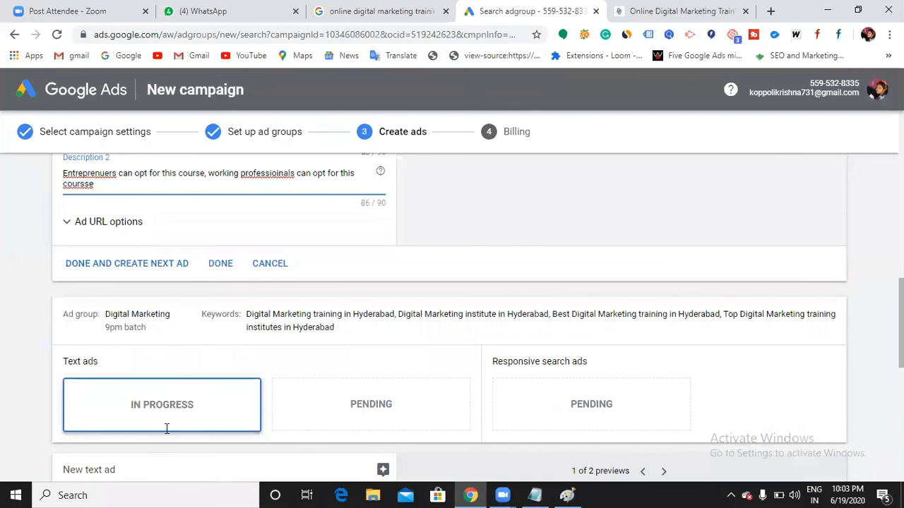
{"action": "scroll", "coordinate": [175, 397], "scroll_direction": "down", "scroll_amount": 2}
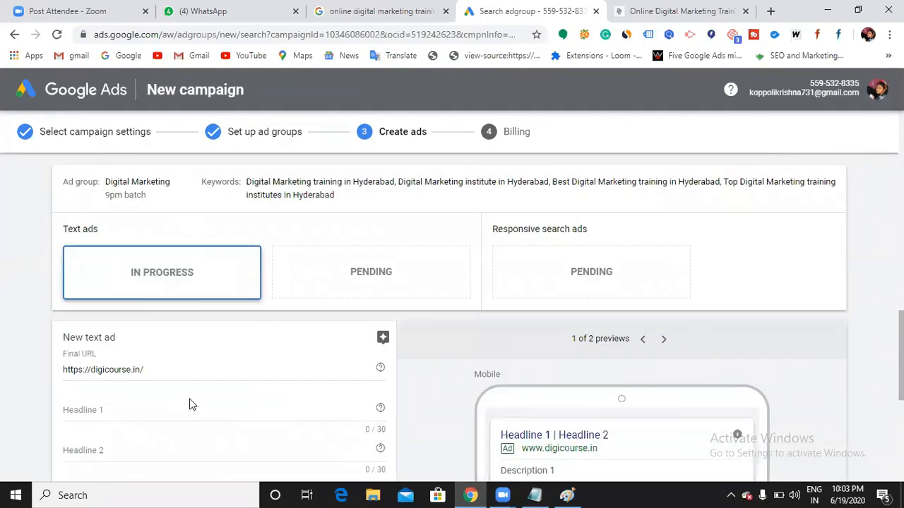
{"action": "scroll", "coordinate": [225, 412], "scroll_direction": "down", "scroll_amount": 3}
{"action": "scroll", "coordinate": [395, 464], "scroll_direction": "down", "scroll_amount": 1}
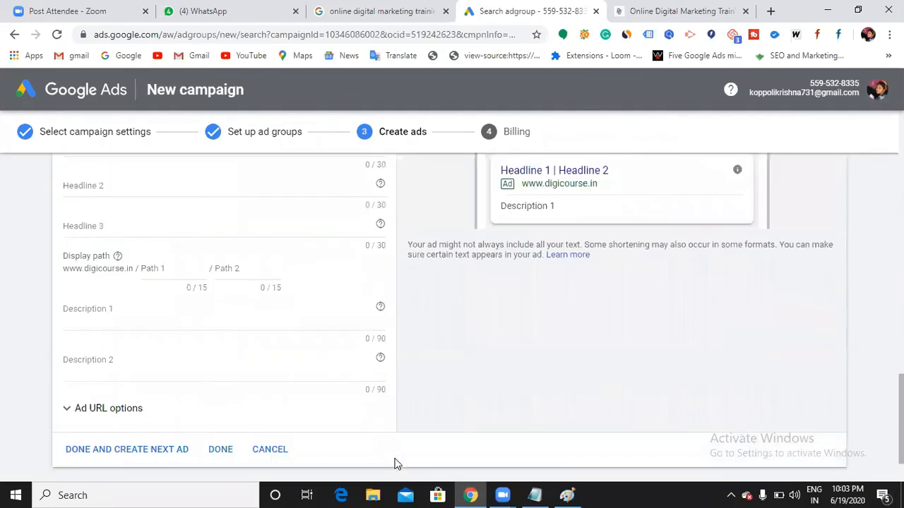
{"action": "scroll", "coordinate": [284, 443], "scroll_direction": "down", "scroll_amount": 1}
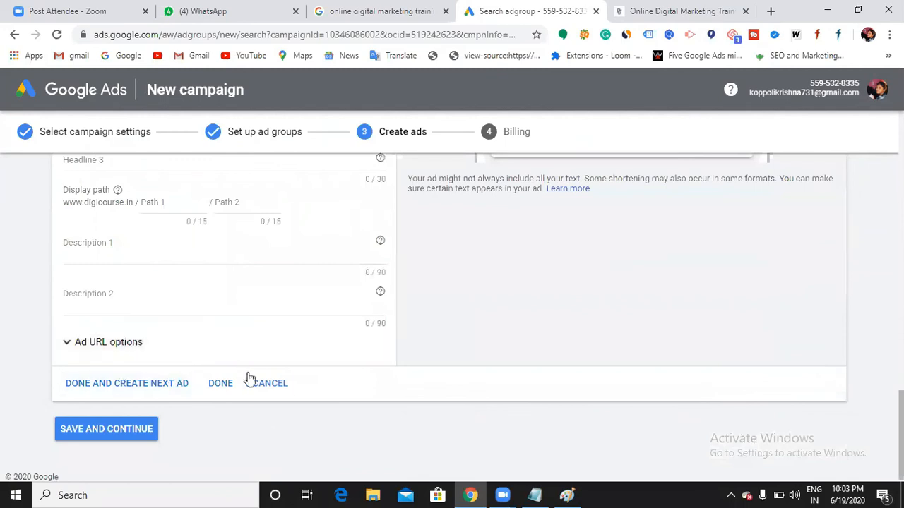
{"action": "left_click", "coordinate": [267, 386]}
- Save the completed text ad for the Google Ads ad group
{"action": "scroll", "coordinate": [283, 406], "scroll_direction": "up", "scroll_amount": 4}
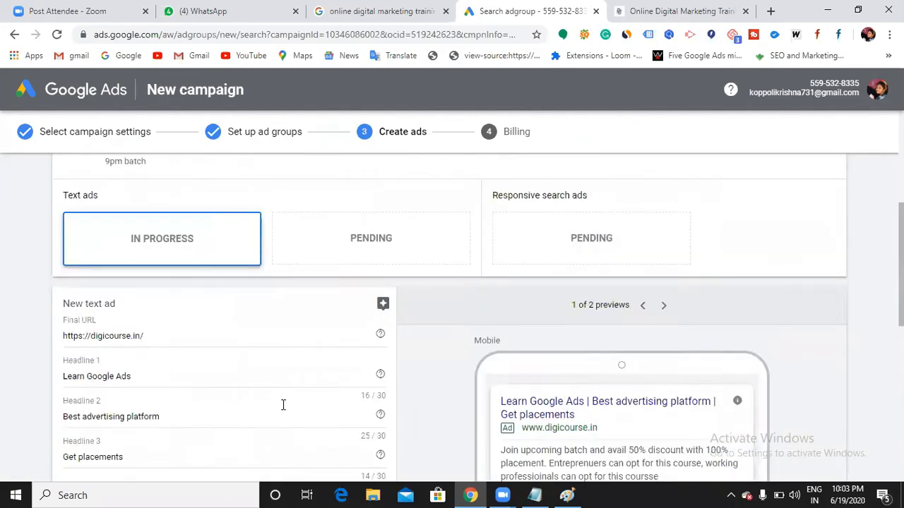
{"action": "scroll", "coordinate": [247, 429], "scroll_direction": "down", "scroll_amount": 5}
{"action": "left_click", "coordinate": [219, 353]}
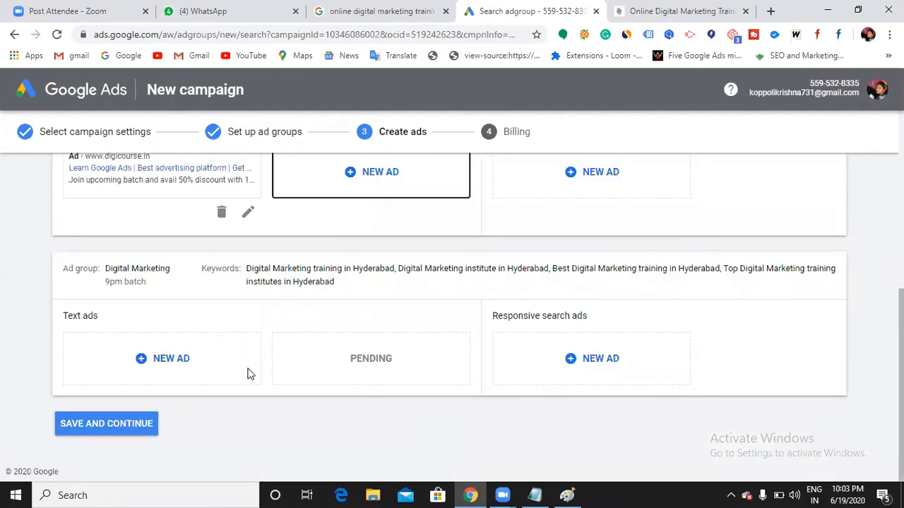
- Try to save the ads of all ad groups and continue to the billing stage
{"action": "scroll", "coordinate": [249, 373], "scroll_direction": "up", "scroll_amount": 5}
{"action": "scroll", "coordinate": [200, 461], "scroll_direction": "down", "scroll_amount": 3}
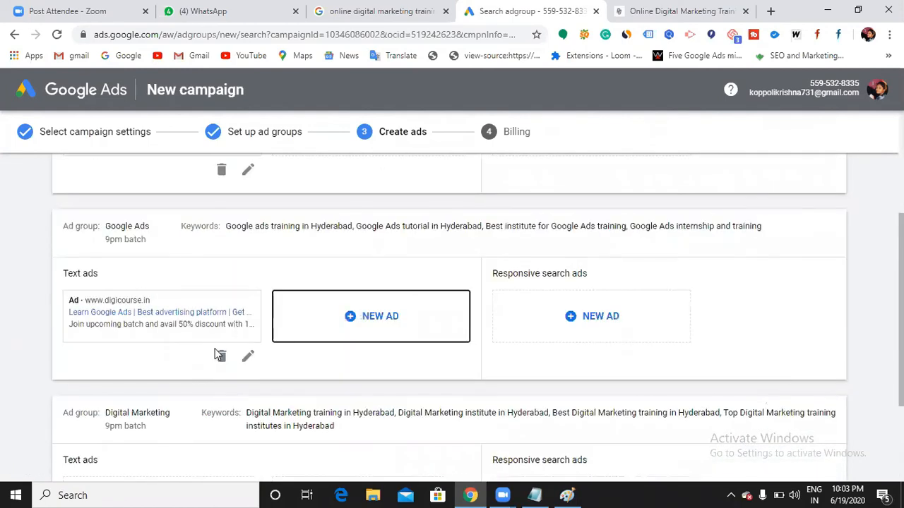
{"action": "scroll", "coordinate": [172, 294], "scroll_direction": "down", "scroll_amount": 2}
{"action": "left_click", "coordinate": [133, 429]}
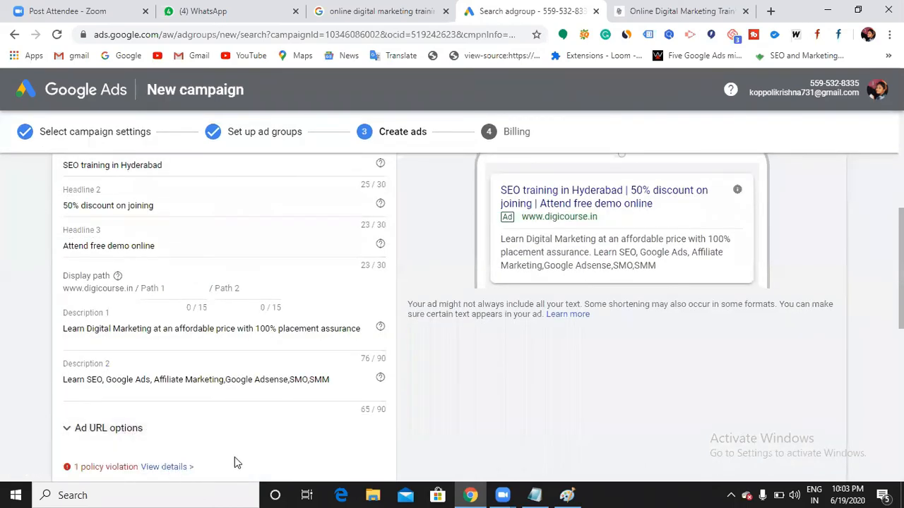
- Open the policy violation details of the SEO ad group's text ad
{"action": "scroll", "coordinate": [175, 470], "scroll_direction": "down", "scroll_amount": 3}
{"action": "scroll", "coordinate": [188, 469], "scroll_direction": "up", "scroll_amount": 6}
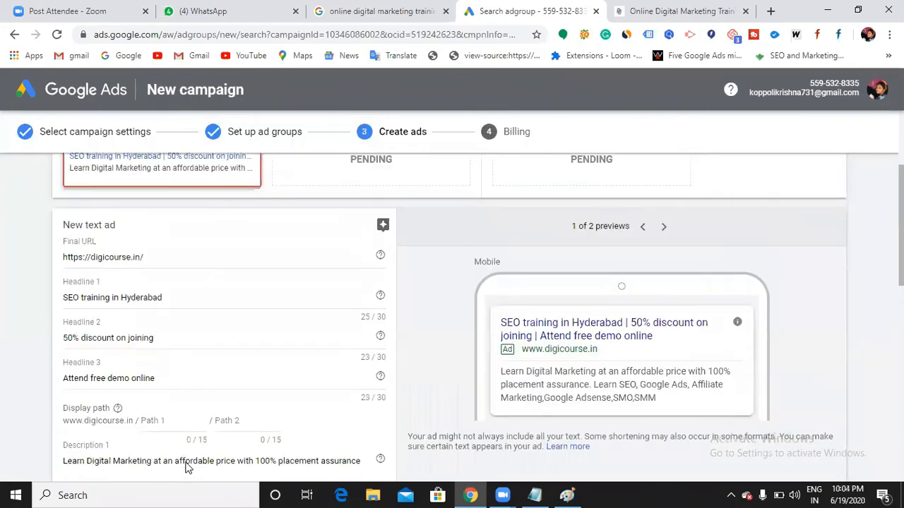
{"action": "scroll", "coordinate": [186, 467], "scroll_direction": "up", "scroll_amount": 2}
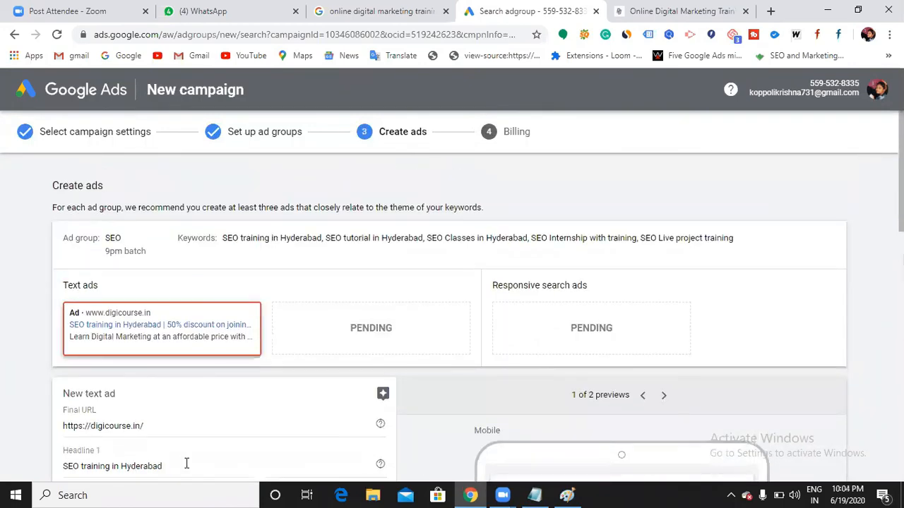
{"action": "scroll", "coordinate": [187, 468], "scroll_direction": "down", "scroll_amount": 5}
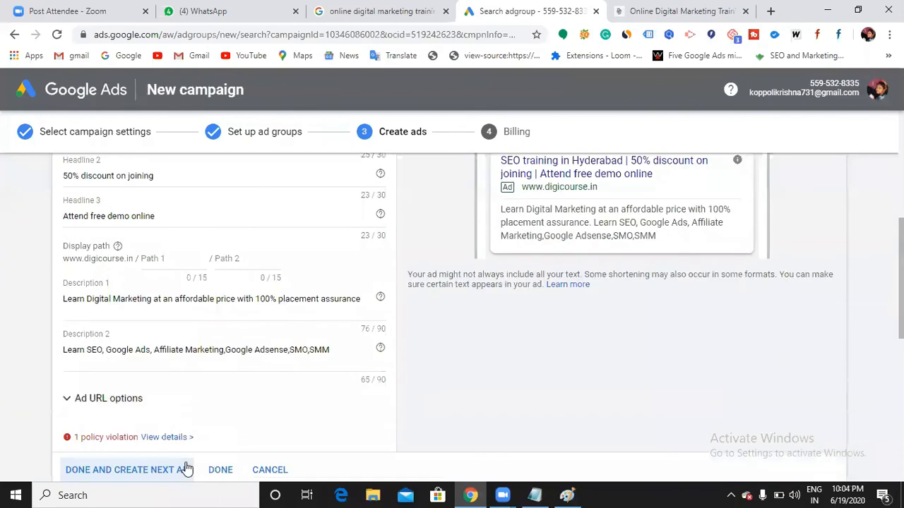
{"action": "scroll", "coordinate": [212, 434], "scroll_direction": "down", "scroll_amount": 1}
{"action": "left_click", "coordinate": [157, 374]}
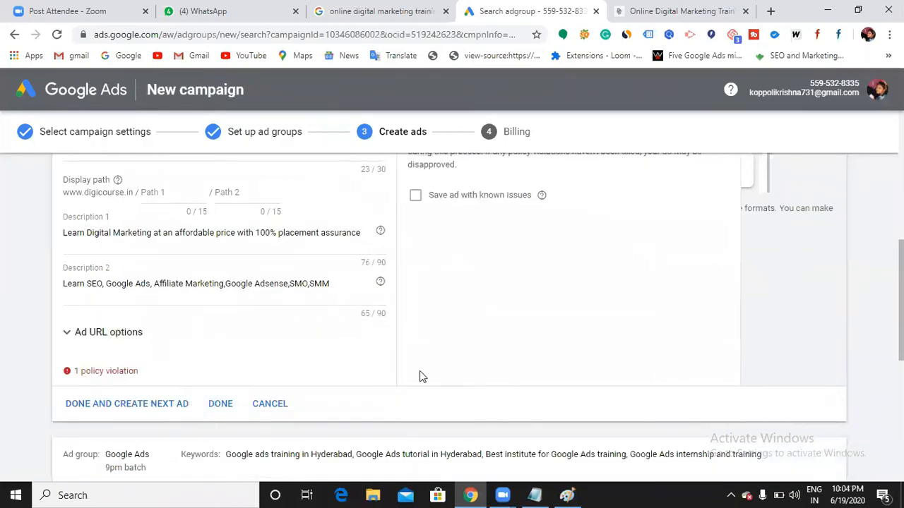
- Replace the comma between "Marketing" and "Google" in the SEO ad's Description 2 with a space and save the ad
{"action": "scroll", "coordinate": [452, 381], "scroll_direction": "up", "scroll_amount": 3}
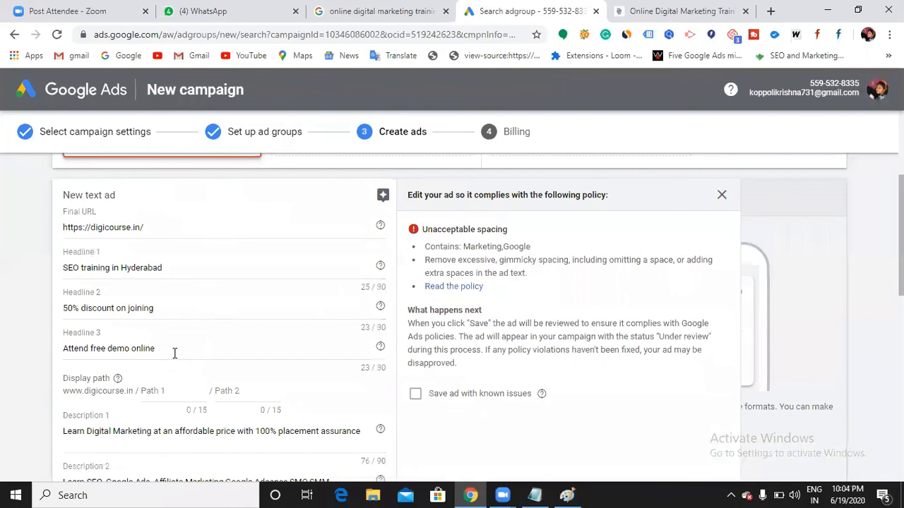
{"action": "scroll", "coordinate": [177, 360], "scroll_direction": "down", "scroll_amount": 1}
{"action": "left_click", "coordinate": [226, 415]}
{"action": "key", "text": "BackSpace"}
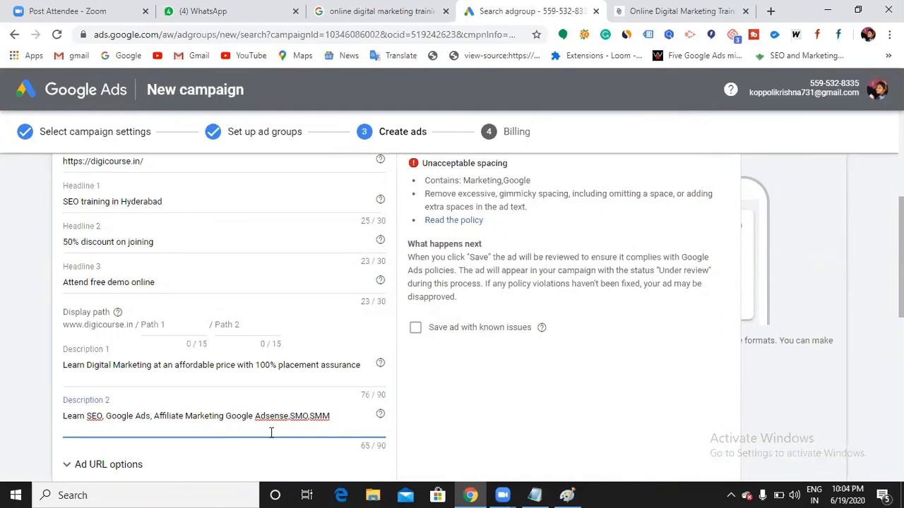
{"action": "scroll", "coordinate": [237, 428], "scroll_direction": "down", "scroll_amount": 1}
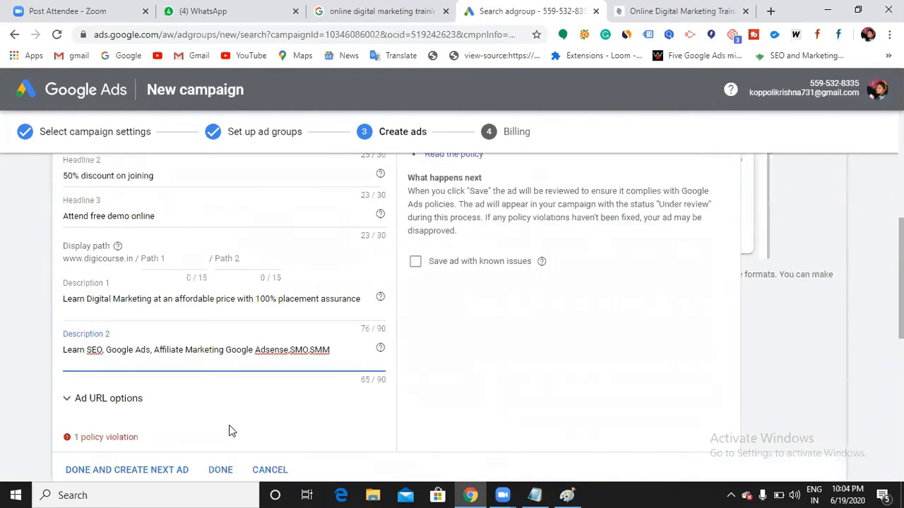
{"action": "scroll", "coordinate": [226, 424], "scroll_direction": "down", "scroll_amount": 2}
{"action": "left_click", "coordinate": [219, 339]}
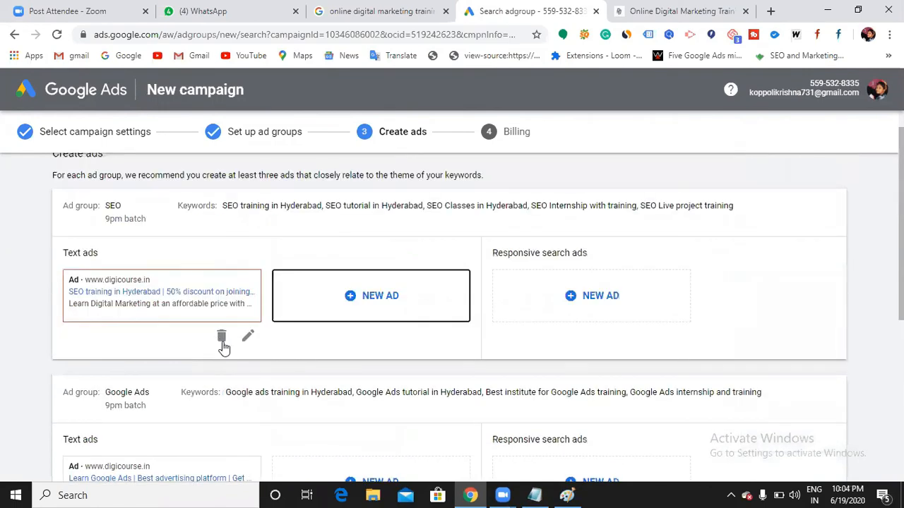
{"action": "scroll", "coordinate": [201, 367], "scroll_direction": "down", "scroll_amount": 4}
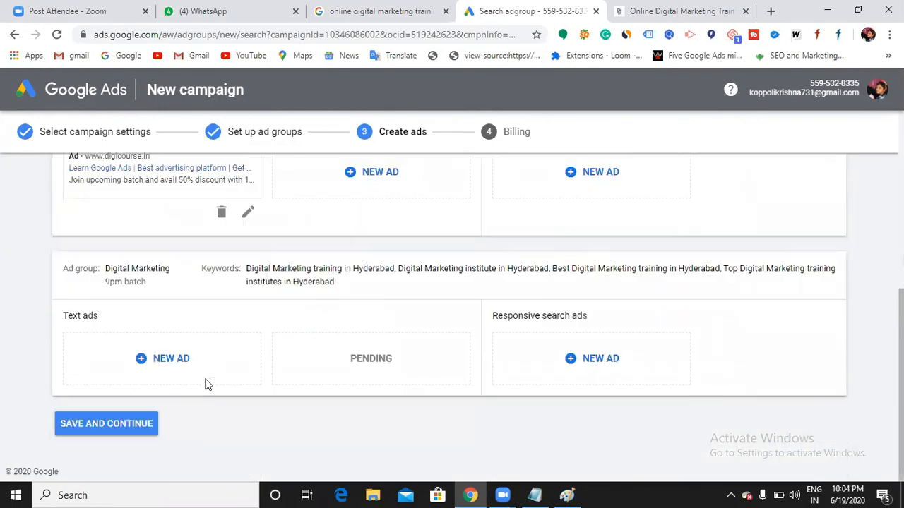
- Try to save all ads and continue to billing, then view the policy violation details of the SEO ad
{"action": "left_click", "coordinate": [106, 423]}
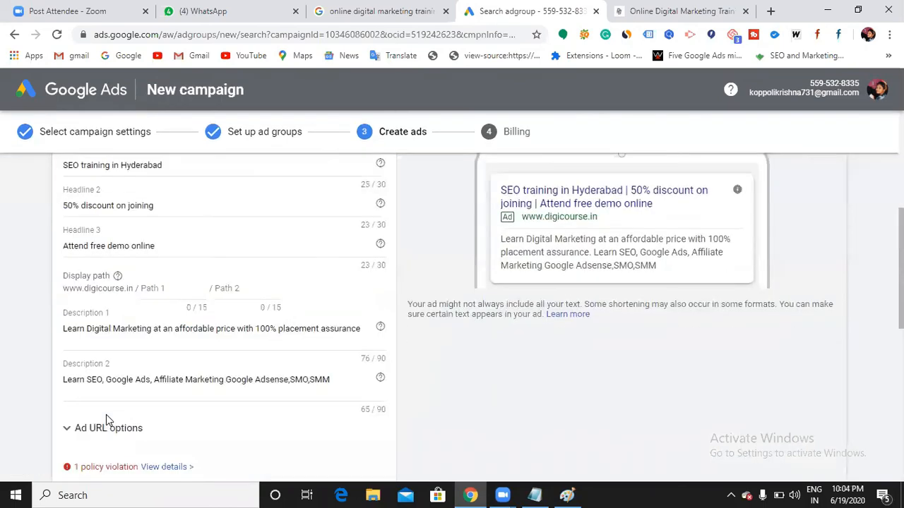
{"action": "left_click", "coordinate": [170, 466]}
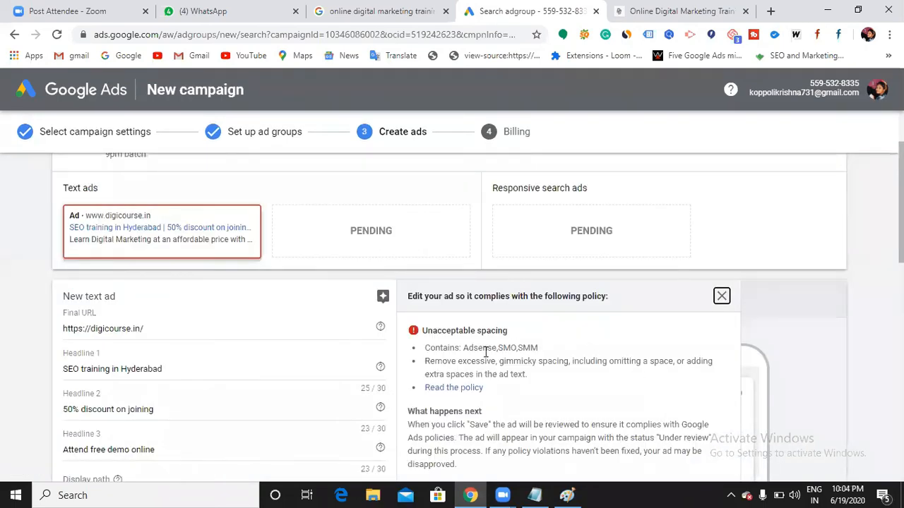
{"action": "scroll", "coordinate": [226, 377], "scroll_direction": "down", "scroll_amount": 4}
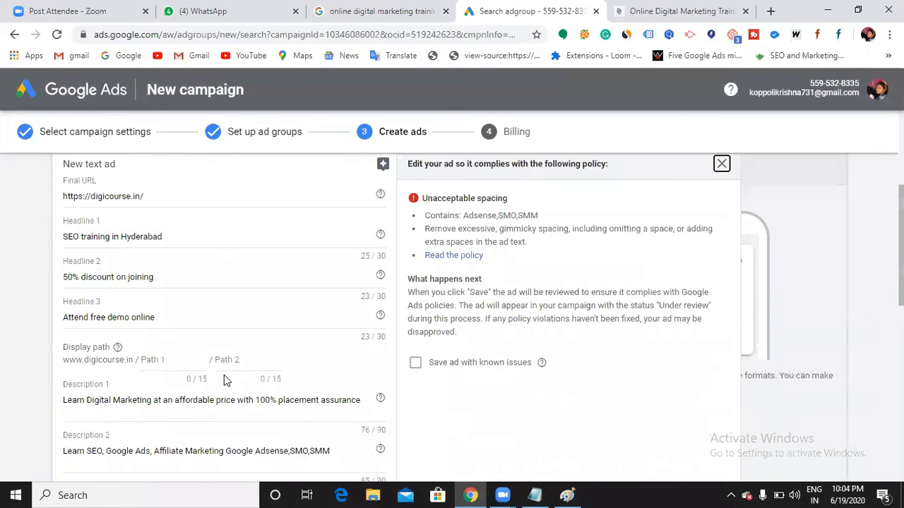
- In the SEO ad's Description 2, remove the commas after "SEO" and "Google Ads" and space the ending as "Adsense, SMO, SMM"
{"action": "left_click", "coordinate": [154, 327]}
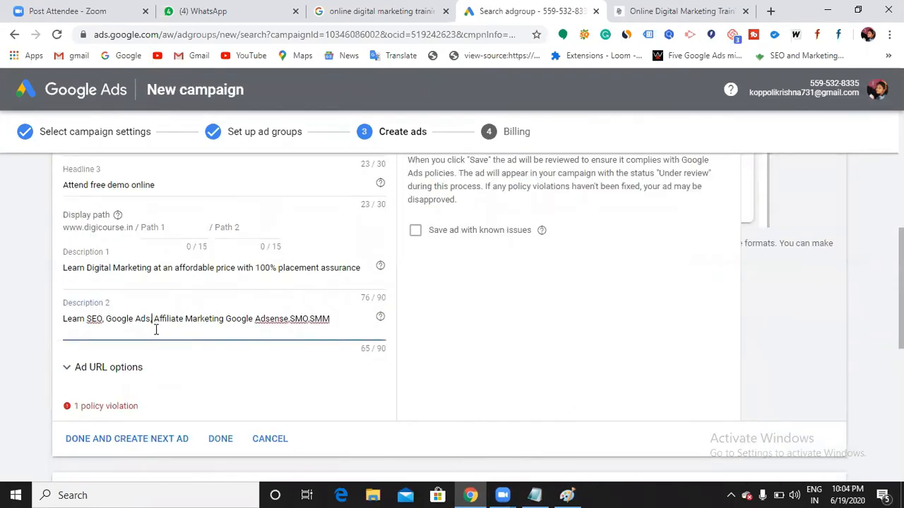
{"action": "key", "text": "BackSpace"}
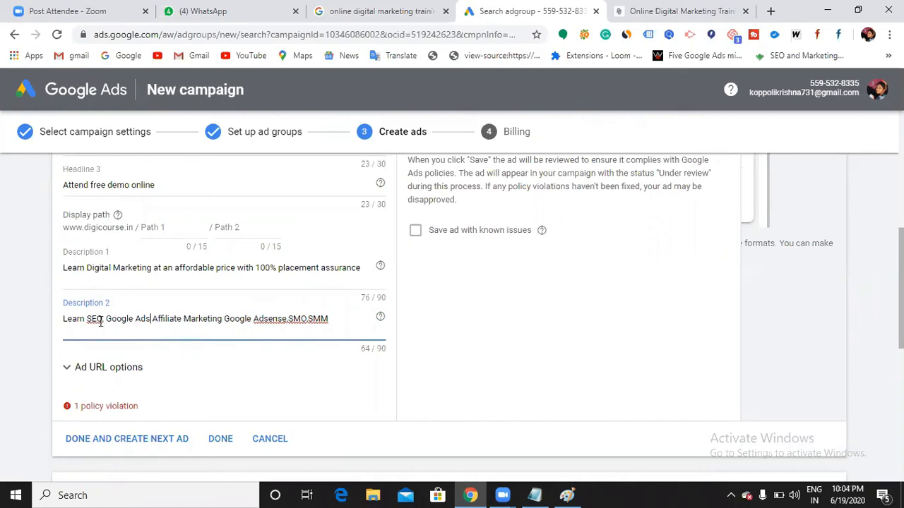
{"action": "left_click", "coordinate": [105, 320]}
{"action": "key", "text": "BackSpace"}
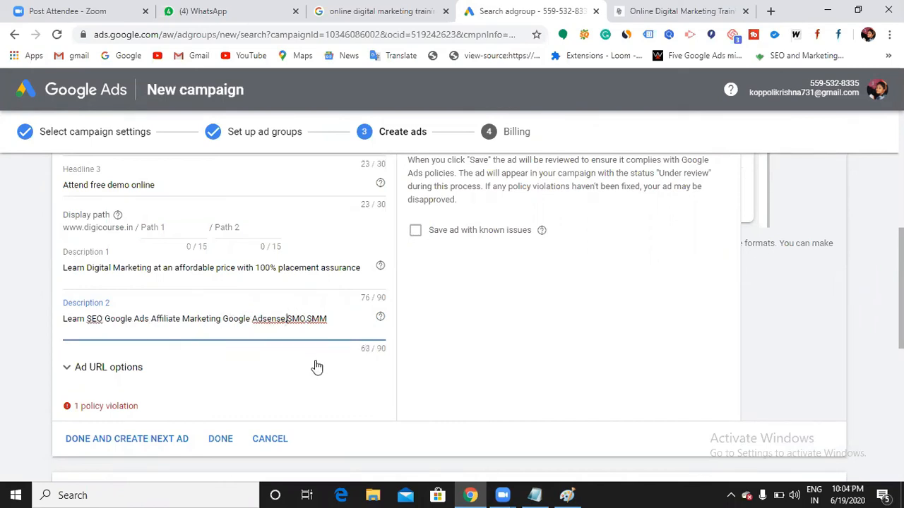
{"action": "key", "text": "BackSpace"}
{"action": "left_click", "coordinate": [308, 319]}
{"action": "key", "text": "BackSpace"}
{"action": "key", "text": "BackSpace"}
{"action": "type", "text": ","}
{"action": "left_click", "coordinate": [286, 319]}
{"action": "type", "text": ","}
- Add commas after "Marketing", "Google Ads" and "SEO" in Description 2 and save the SEO ad
{"action": "left_click_drag", "start_coordinate": [220, 320], "coordinate": [217, 320]}
{"action": "left_click", "coordinate": [220, 319]}
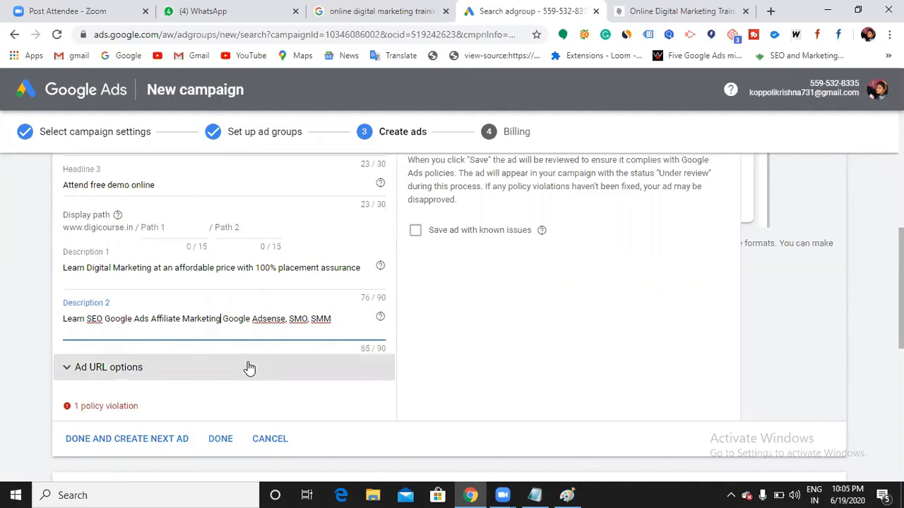
{"action": "type", "text": ","}
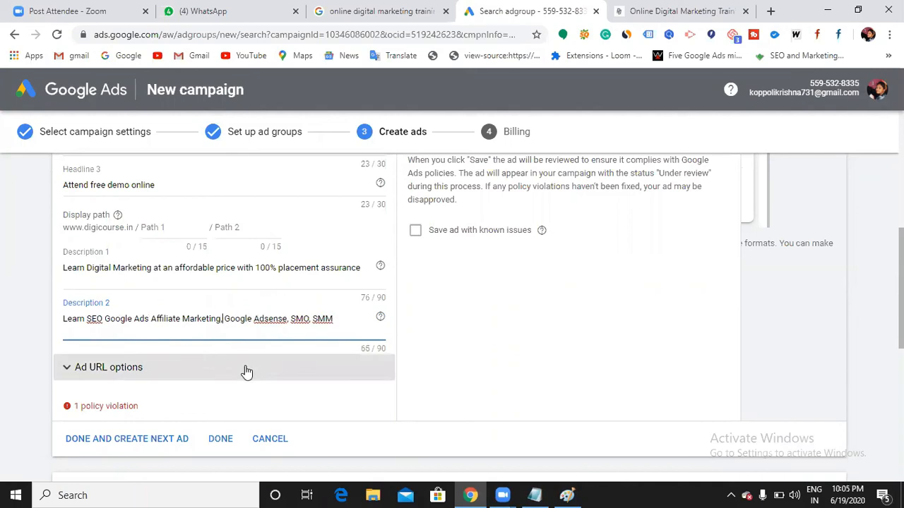
{"action": "scroll", "coordinate": [369, 359], "scroll_direction": "up", "scroll_amount": 3}
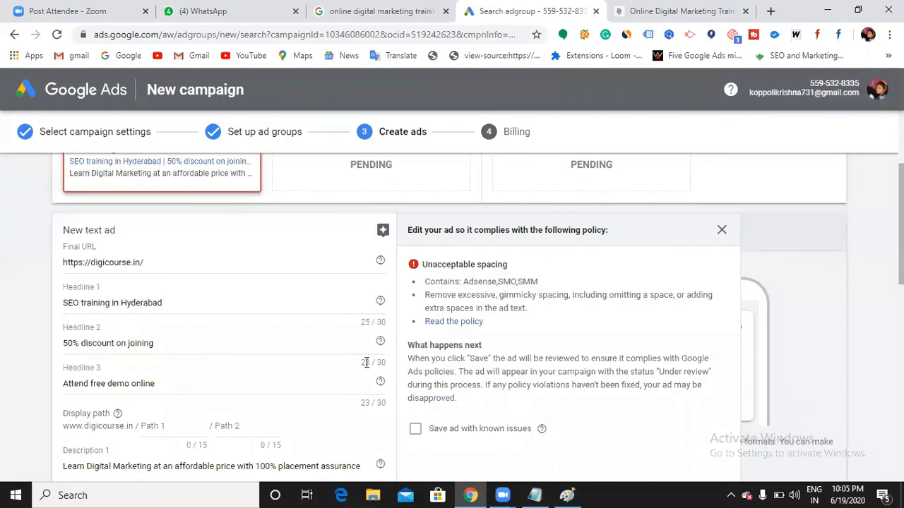
{"action": "scroll", "coordinate": [366, 363], "scroll_direction": "down", "scroll_amount": 4}
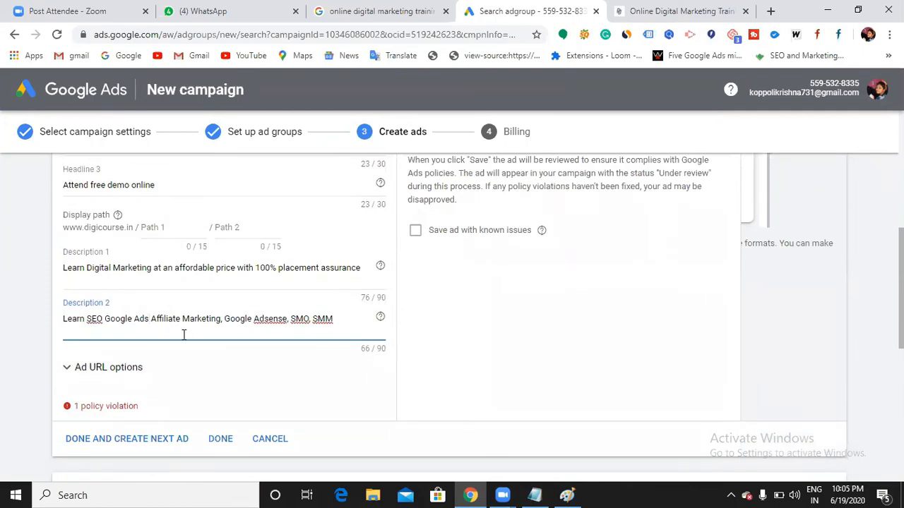
{"action": "type", "text": ","}
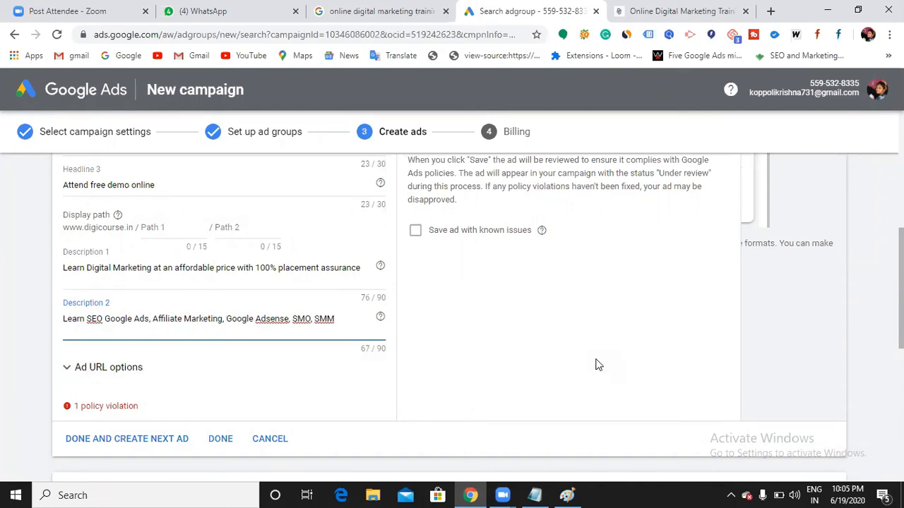
{"action": "left_click", "coordinate": [104, 319]}
{"action": "type", "text": ","}
{"action": "left_click", "coordinate": [216, 440]}
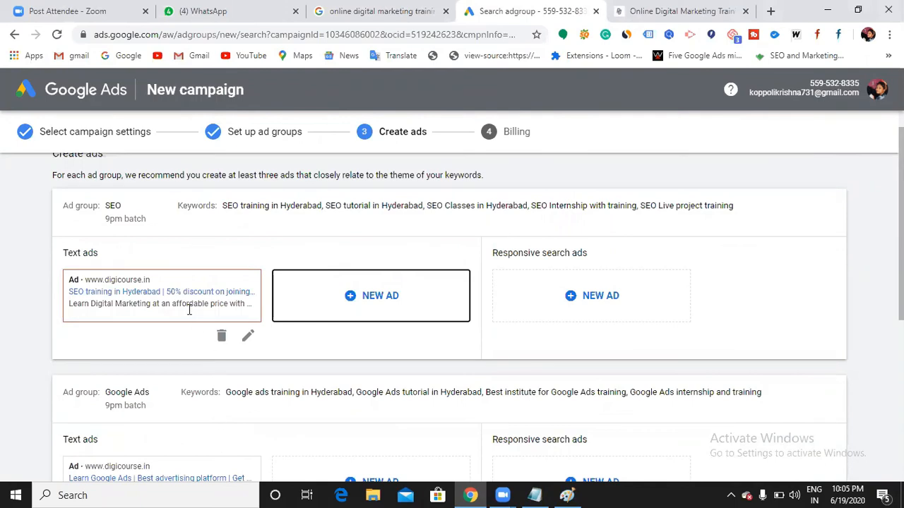
- Edit the SEO ad again, replacing Description 2 with "Learn SEO and Google Ads and get Google certification and blueprint certification"
{"action": "left_click", "coordinate": [248, 336]}
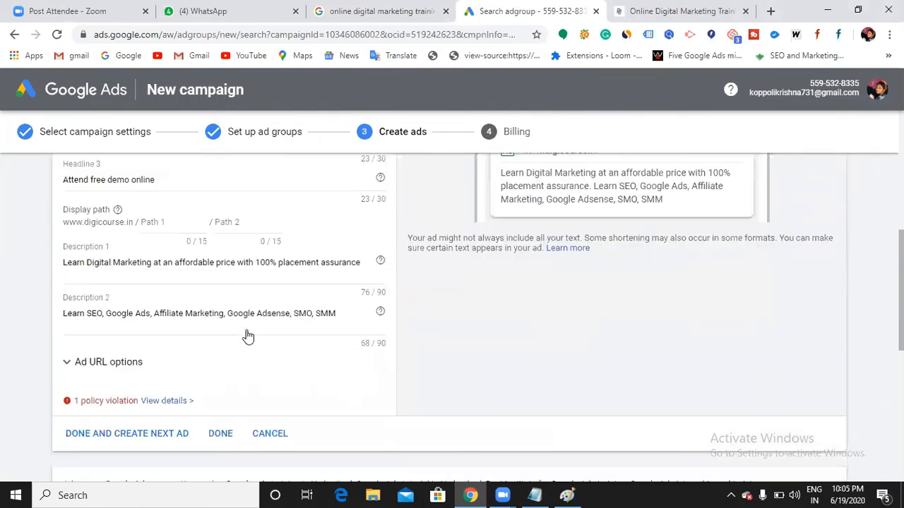
{"action": "left_click_drag", "start_coordinate": [341, 313], "coordinate": [13, 323]}
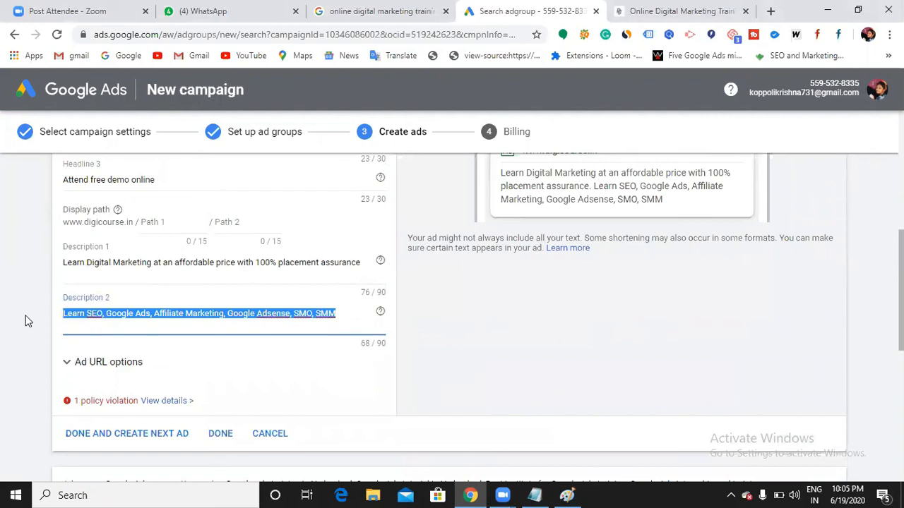
{"action": "key", "text": "BackSpace"}
{"action": "type", "text": "Lea"}
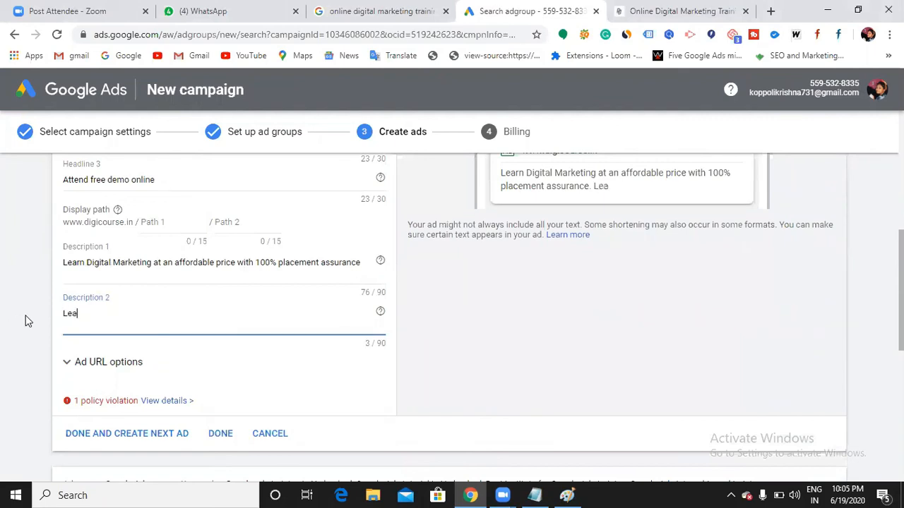
{"action": "type", "text": "rn SEO and Goog"}
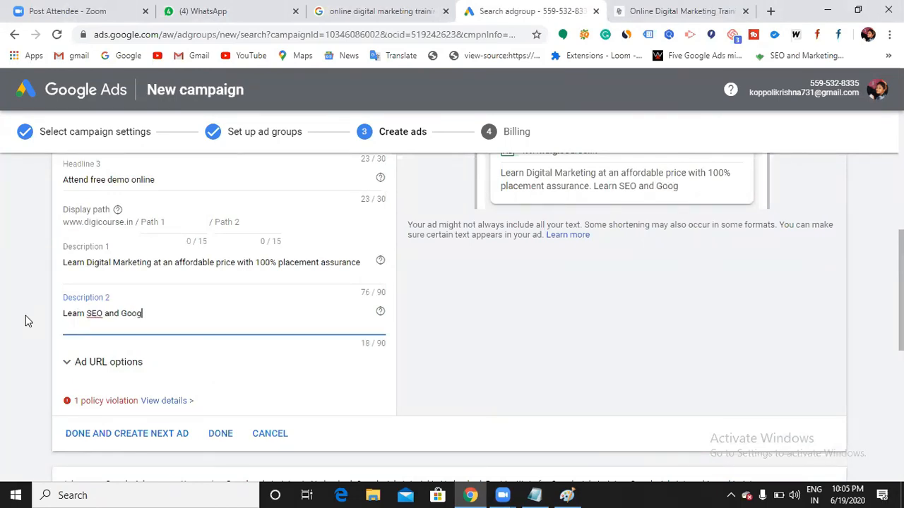
{"action": "type", "text": "le Ads and"}
{"action": "type", "text": " get"}
{"action": "type", "text": " Googl"}
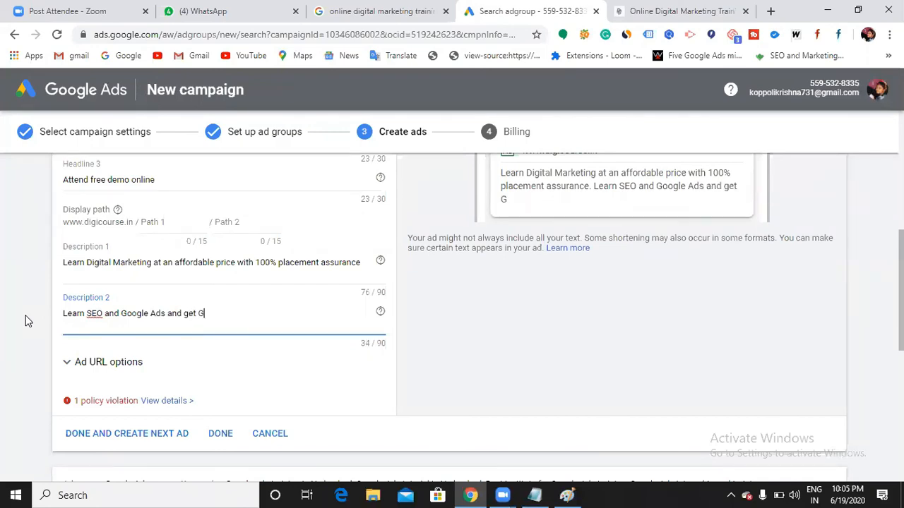
{"action": "type", "text": "e ce"}
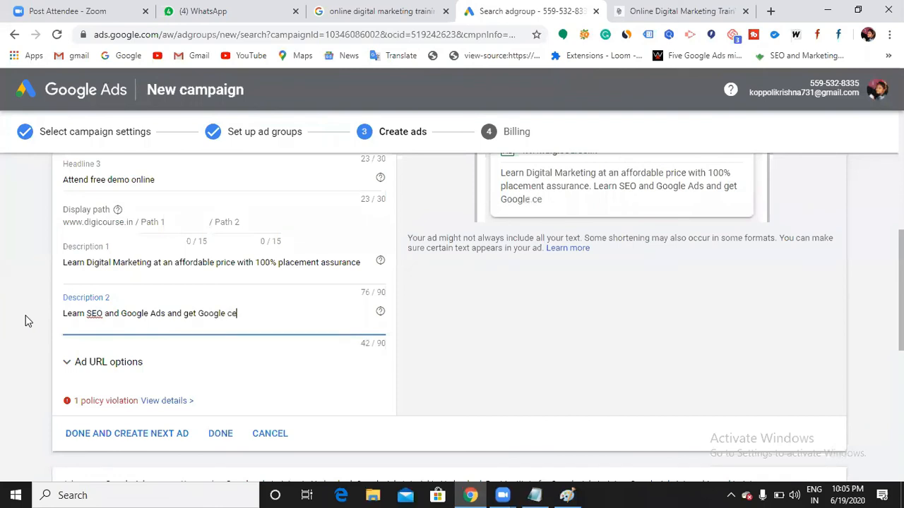
{"action": "type", "text": "rtifies"}
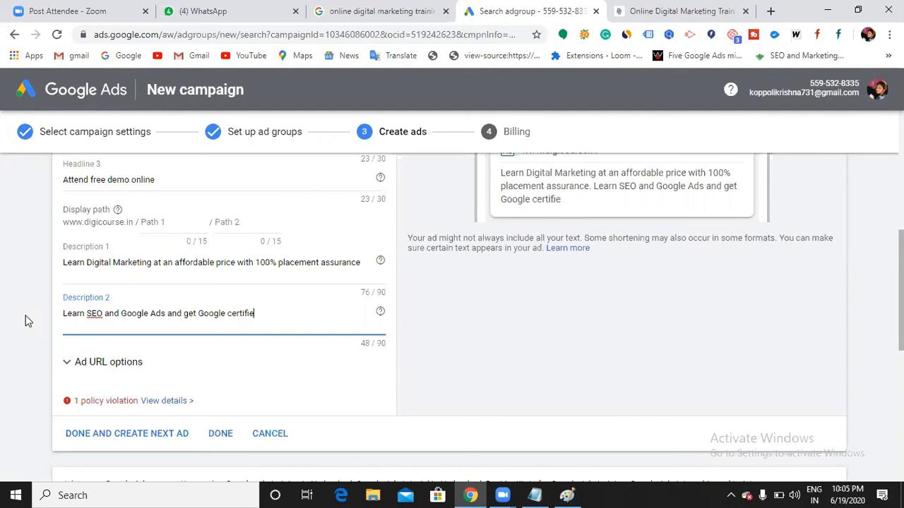
{"action": "key", "text": "BackSpace"}
{"action": "type", "text": "cation and bluprint"}
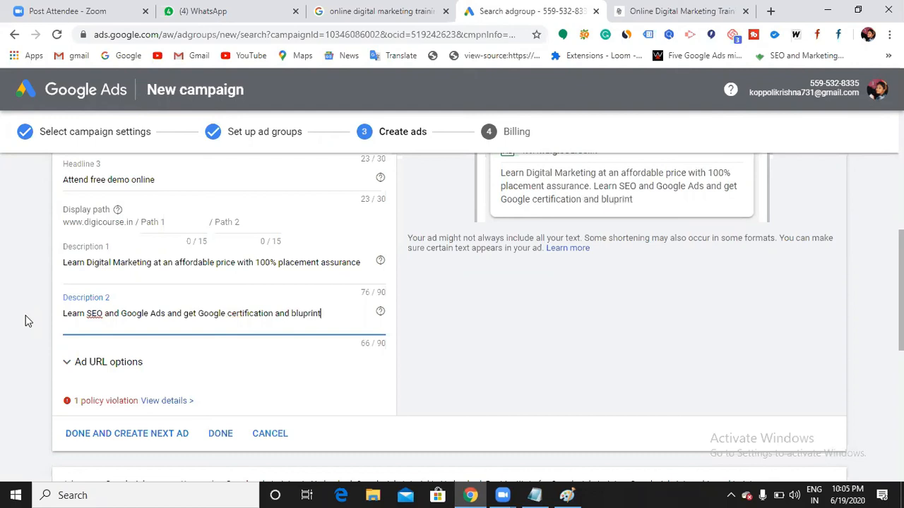
{"action": "key", "text": "BackSpace"}
{"action": "key", "text": "BackSpace"}
{"action": "key", "text": "BackSpace"}
{"action": "key", "text": "BackSpace"}
{"action": "key", "text": "BackSpace"}
{"action": "type", "text": "eprint"}
{"action": "type", "text": " ce"}
{"action": "type", "text": "rtification"}
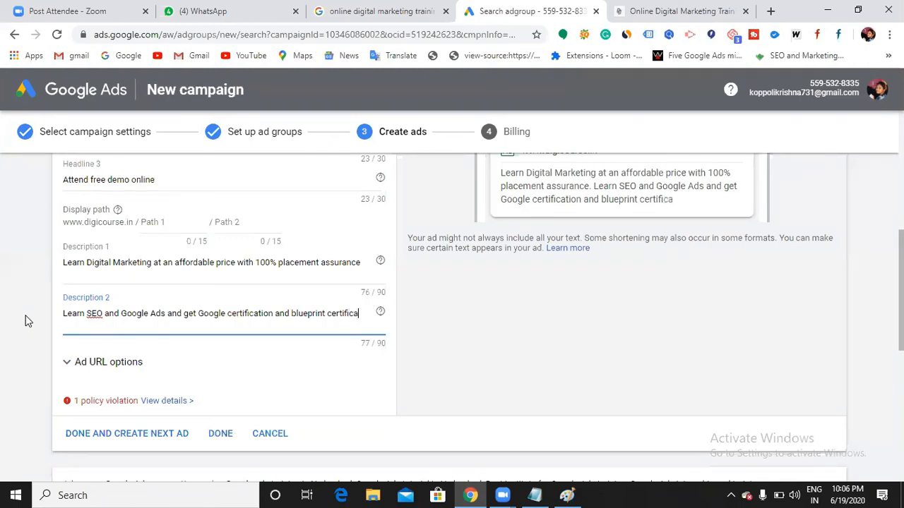
{"action": "left_click", "coordinate": [218, 361]}
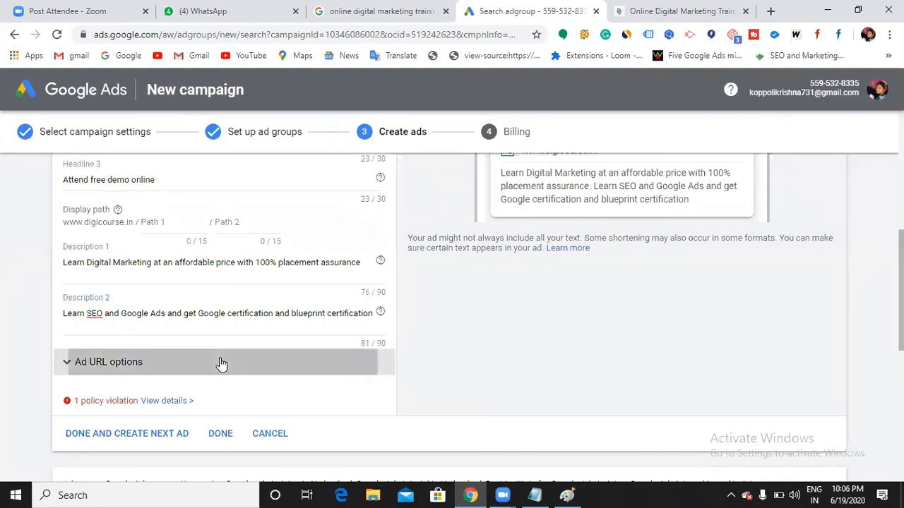
{"action": "left_click", "coordinate": [89, 373]}
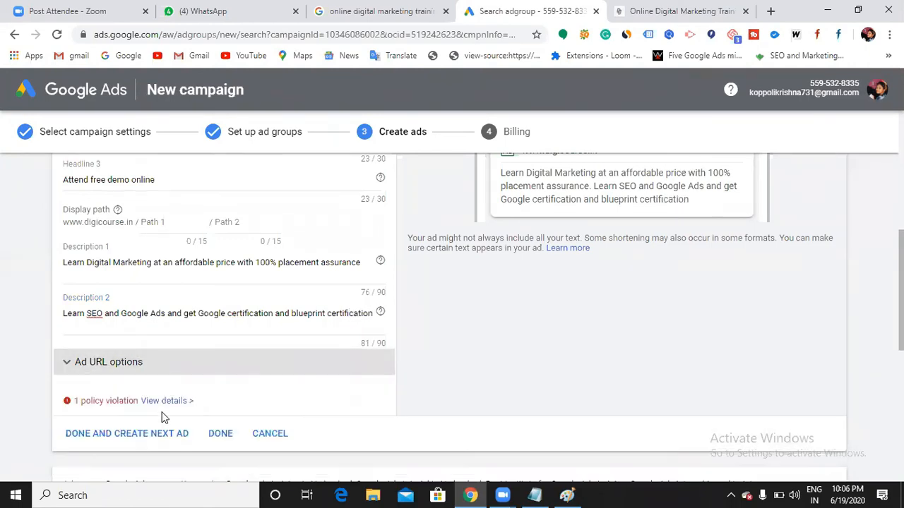
- Check the SEO ad's policy violation details and save the ad with the new description
{"action": "scroll", "coordinate": [127, 367], "scroll_direction": "down", "scroll_amount": 1}
{"action": "left_click", "coordinate": [165, 336]}
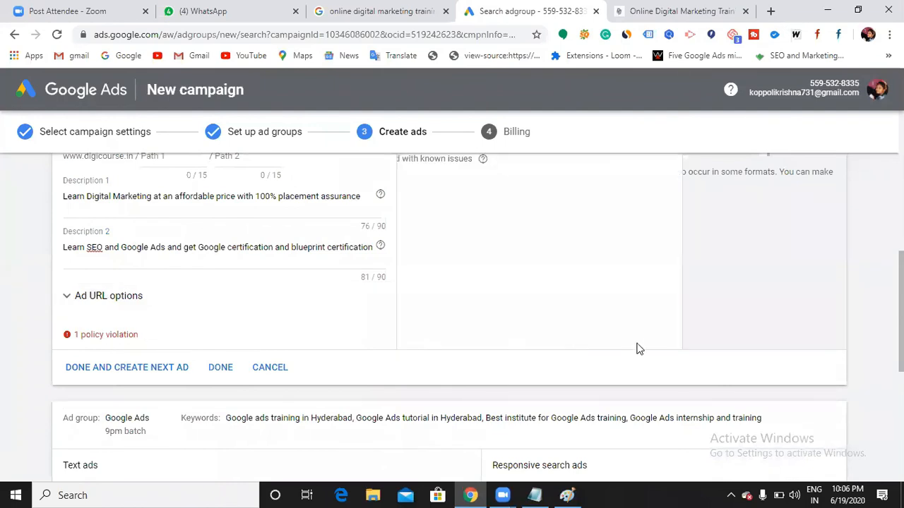
{"action": "scroll", "coordinate": [195, 339], "scroll_direction": "down", "scroll_amount": 1}
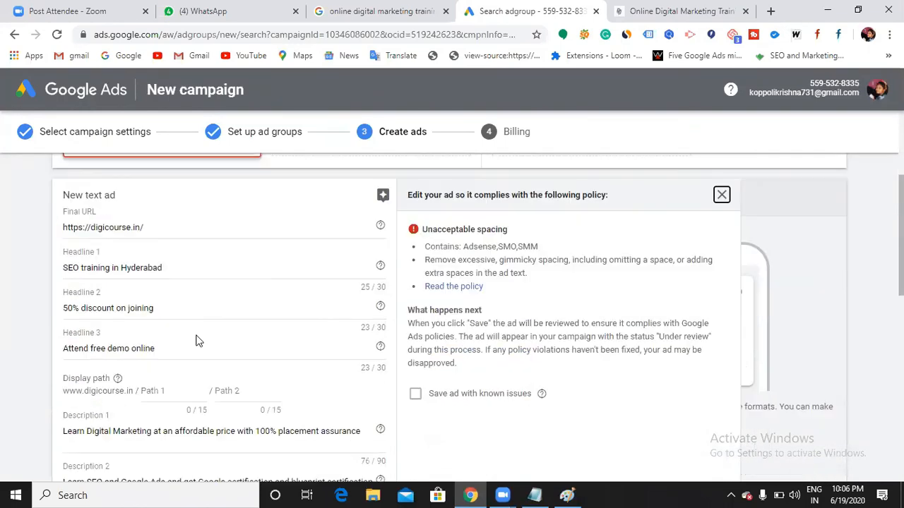
{"action": "scroll", "coordinate": [306, 341], "scroll_direction": "down", "scroll_amount": 3}
{"action": "left_click", "coordinate": [220, 403]}
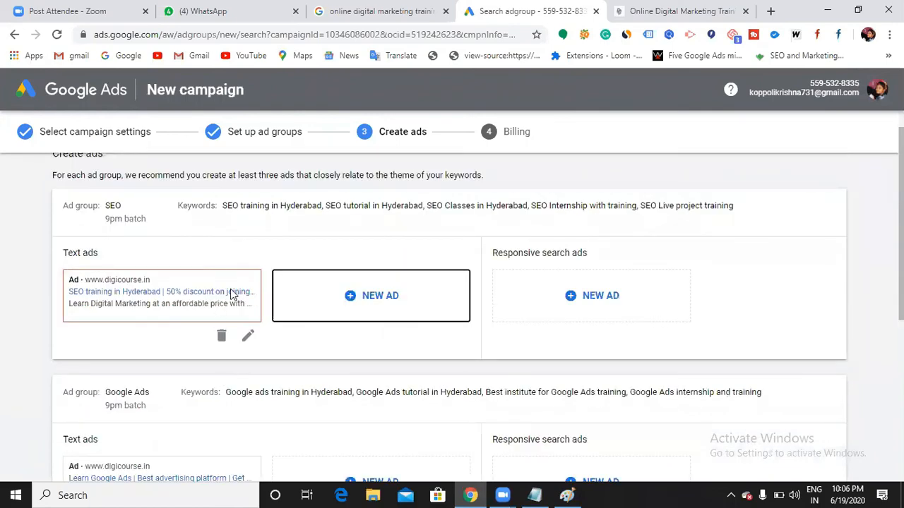
- Reopen the saved SEO ad and compare its policy violation details with the headlines and descriptions
{"action": "left_click", "coordinate": [249, 337]}
{"action": "scroll", "coordinate": [344, 398], "scroll_direction": "down", "scroll_amount": 4}
{"action": "left_click", "coordinate": [164, 336]}
{"action": "scroll", "coordinate": [592, 350], "scroll_direction": "down", "scroll_amount": 1}
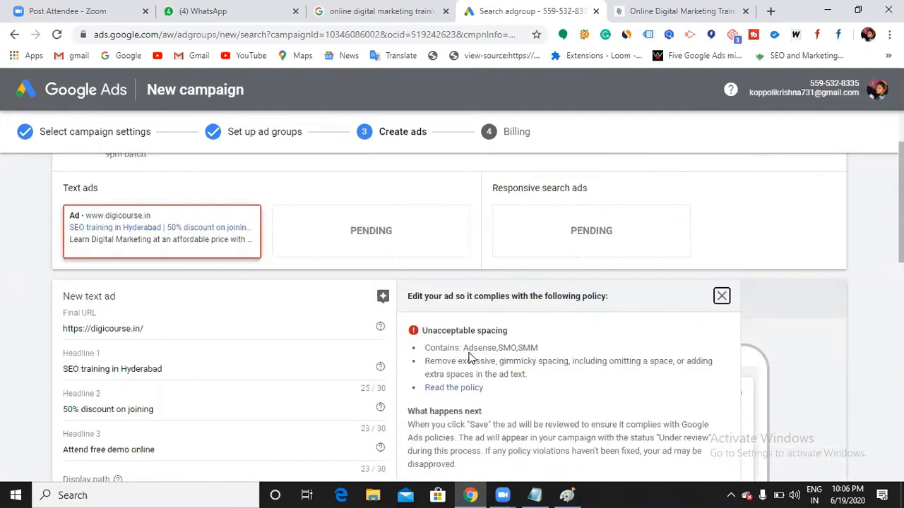
{"action": "scroll", "coordinate": [219, 369], "scroll_direction": "down", "scroll_amount": 3}
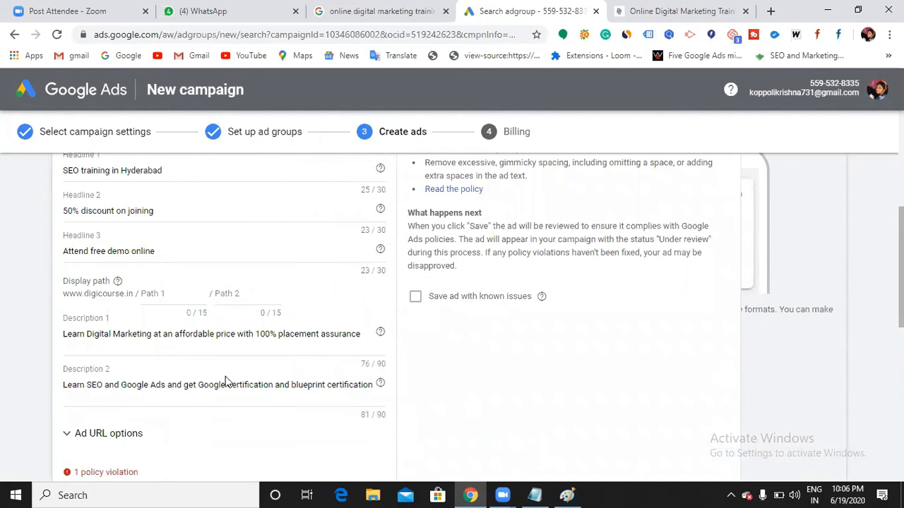
{"action": "scroll", "coordinate": [602, 318], "scroll_direction": "up", "scroll_amount": 1}
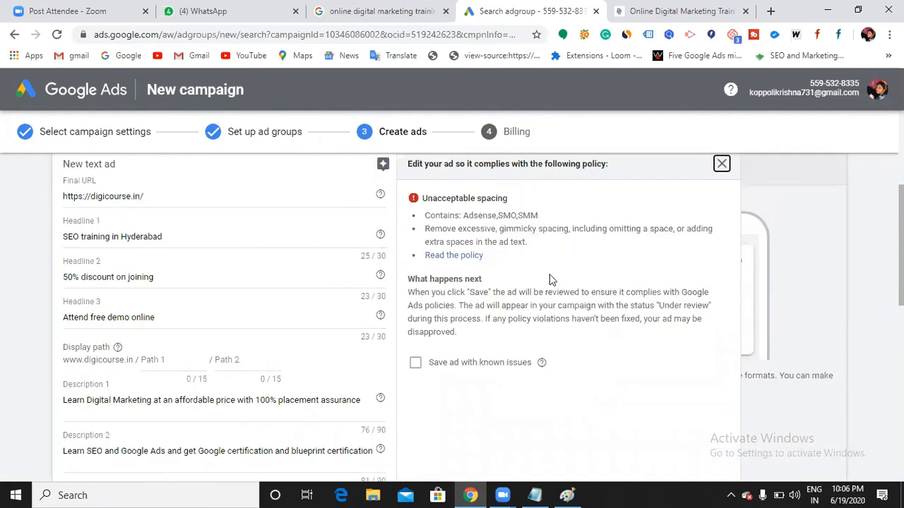
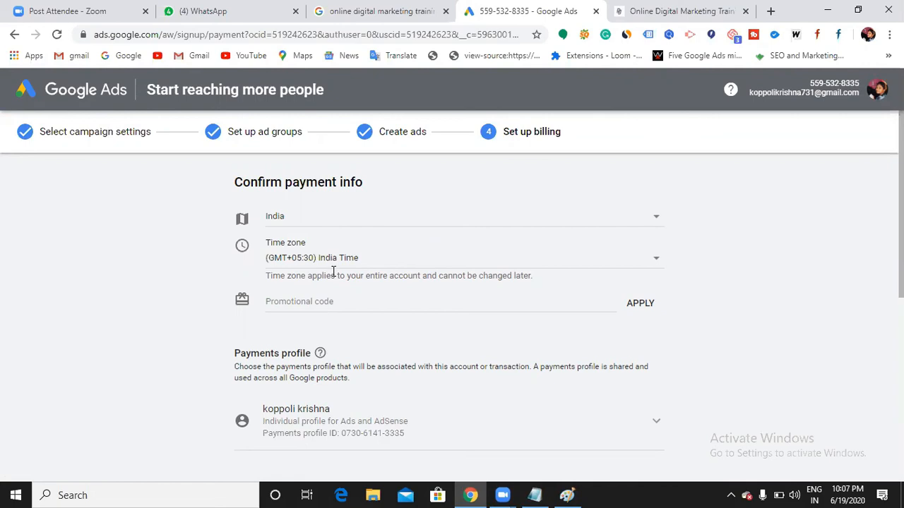
- Look through the available payment methods, keeping the saved Mastercard, and open the choice between automatic and manual payments
{"action": "scroll", "coordinate": [311, 300], "scroll_direction": "down", "scroll_amount": 1}
{"action": "scroll", "coordinate": [312, 300], "scroll_direction": "down", "scroll_amount": 2}
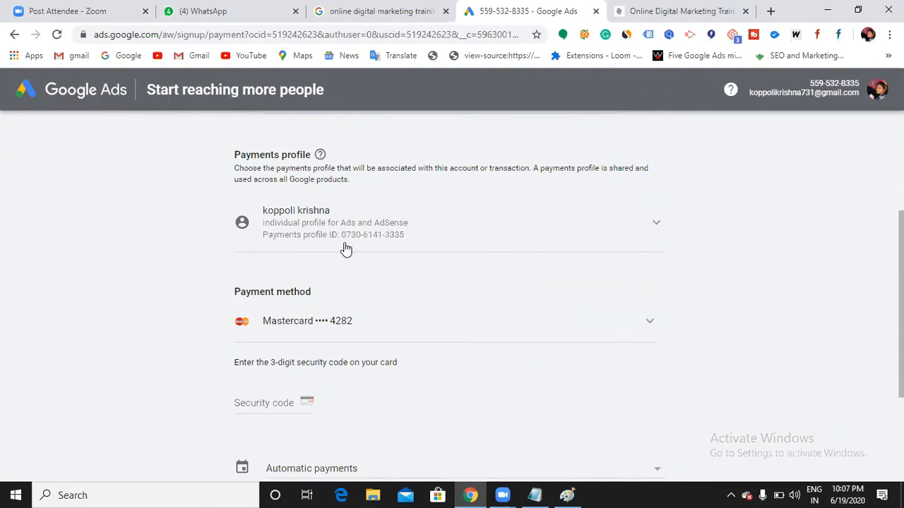
{"action": "scroll", "coordinate": [346, 249], "scroll_direction": "down", "scroll_amount": 2}
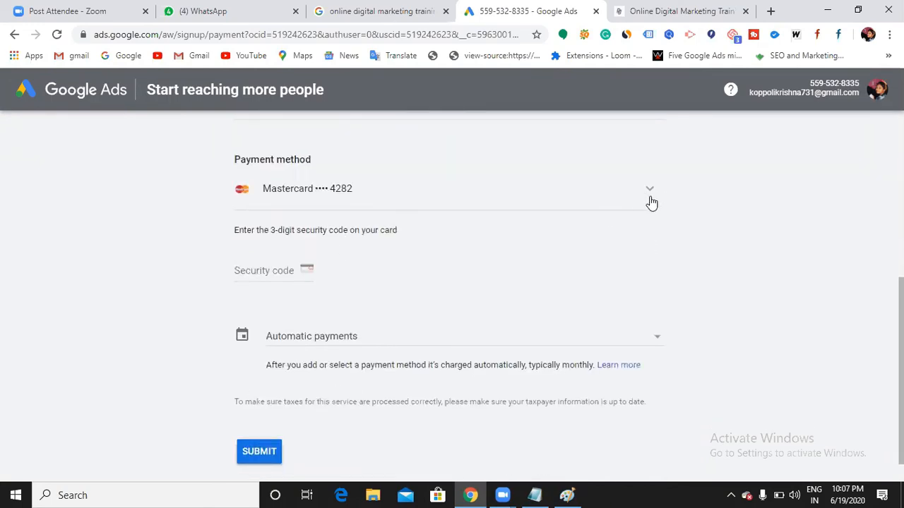
{"action": "left_click", "coordinate": [653, 199]}
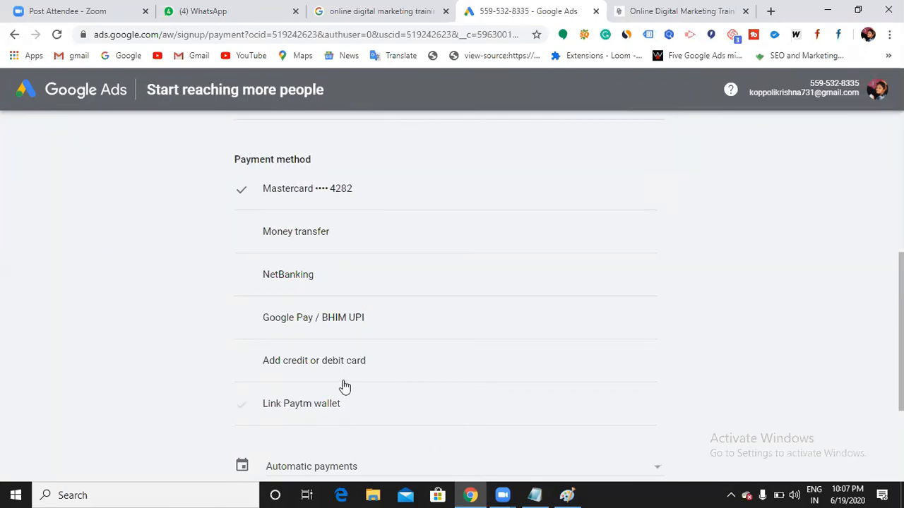
{"action": "left_click", "coordinate": [609, 200]}
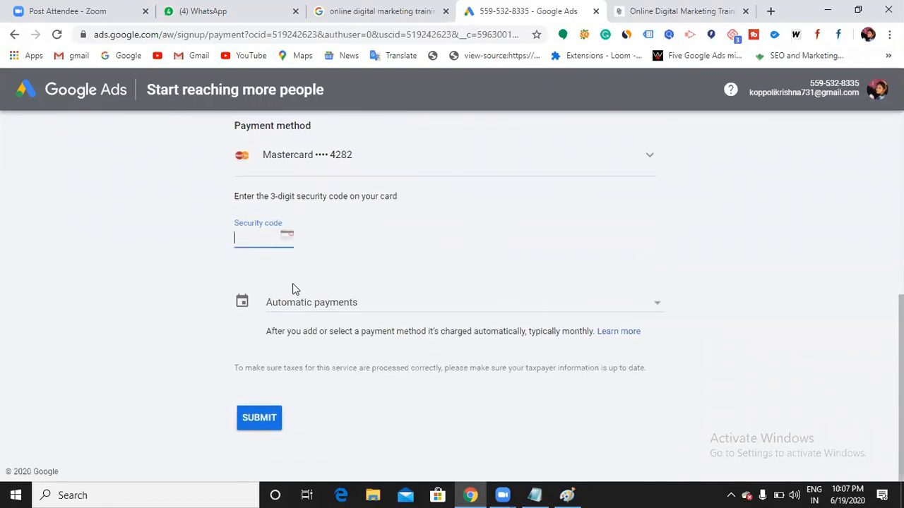
{"action": "left_click", "coordinate": [416, 315]}
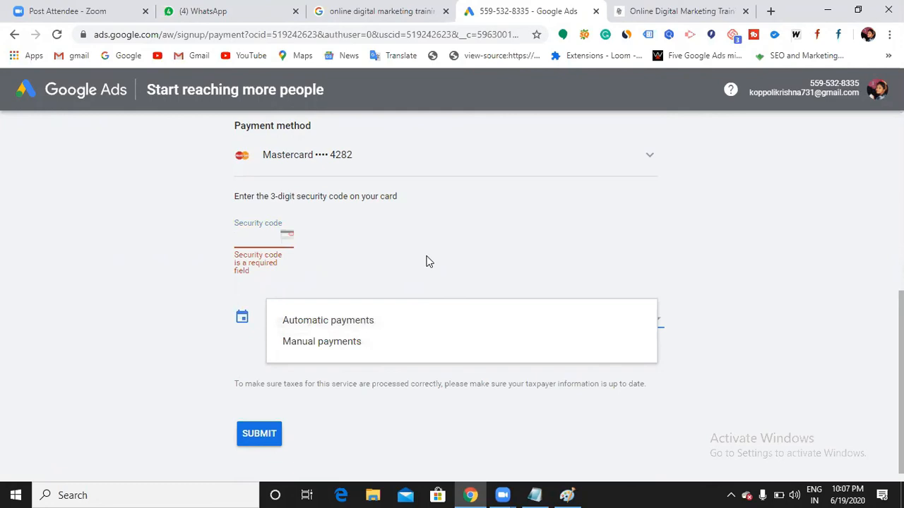
- Set the billing arrangement to automatic payments
{"action": "left_click", "coordinate": [432, 277]}
{"action": "left_click", "coordinate": [430, 329]}
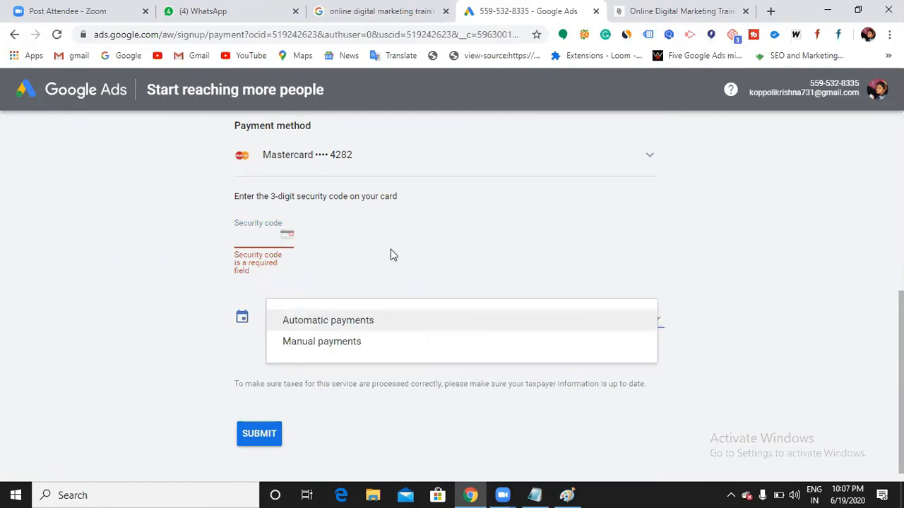
{"action": "left_click", "coordinate": [377, 322]}
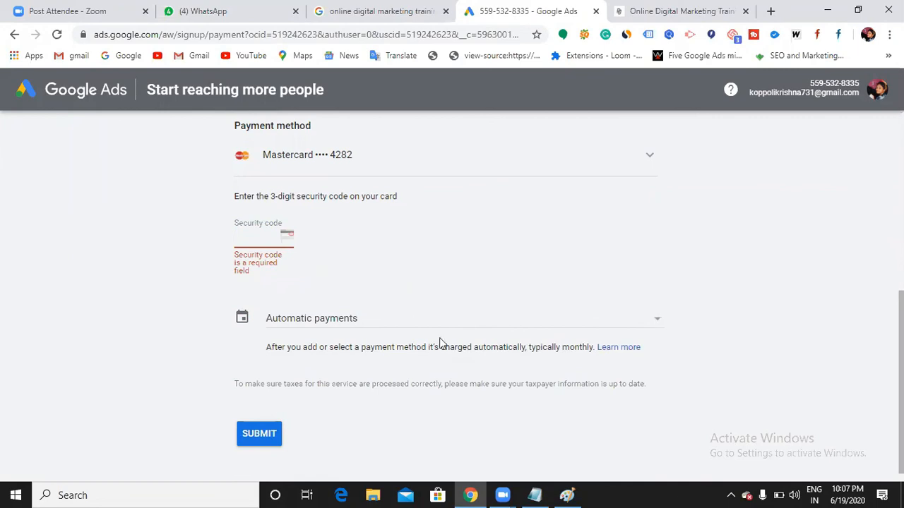
- Switch to the Notepad notes and add "1 lakh" as a separate entry below the 3
{"action": "left_click", "coordinate": [535, 495]}
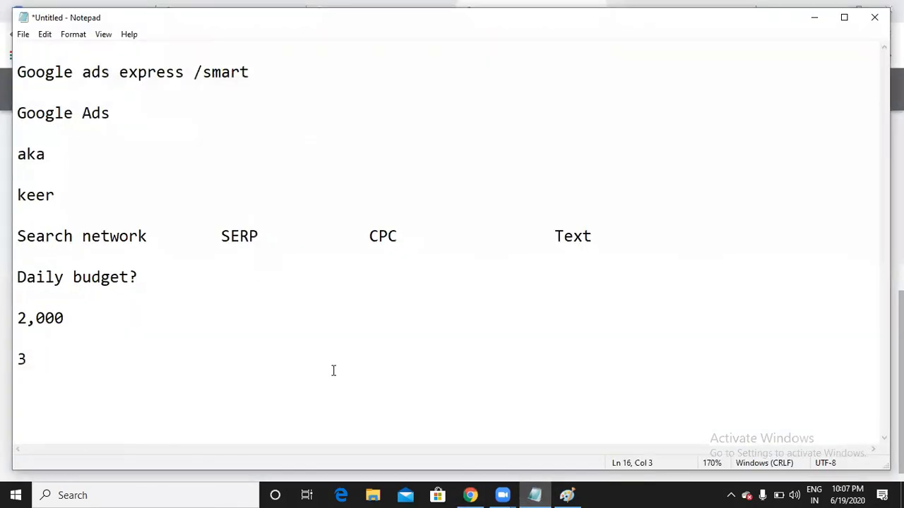
{"action": "key", "text": "Return"}
{"action": "key", "text": "Return"}
{"action": "type", "text": "1 lakh"}
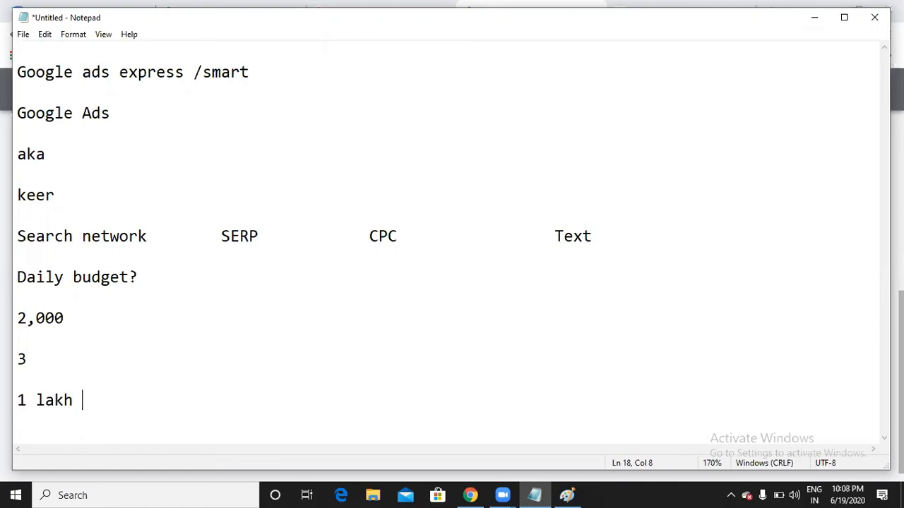
- Return to the Google Ads billing page and set up manual payments with a payment amount of ₹10,000
{"action": "key", "text": "alt+Tab"}
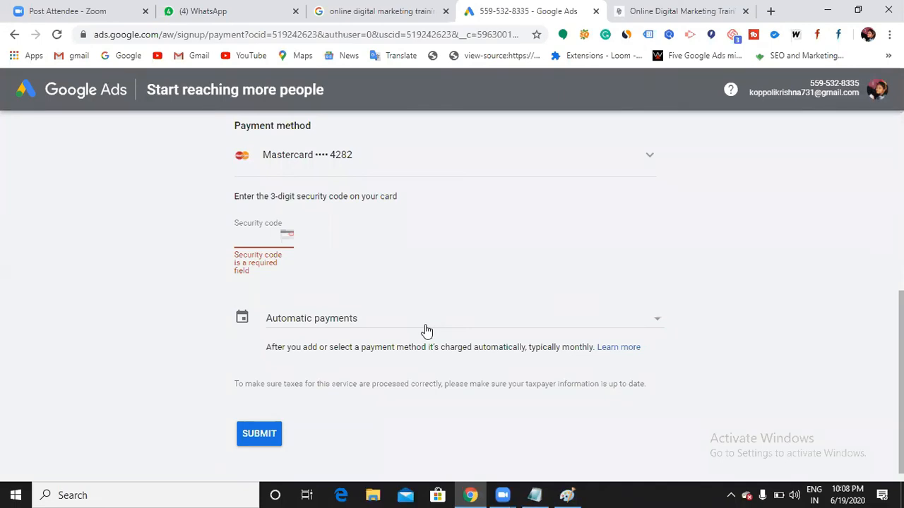
{"action": "left_click", "coordinate": [429, 324]}
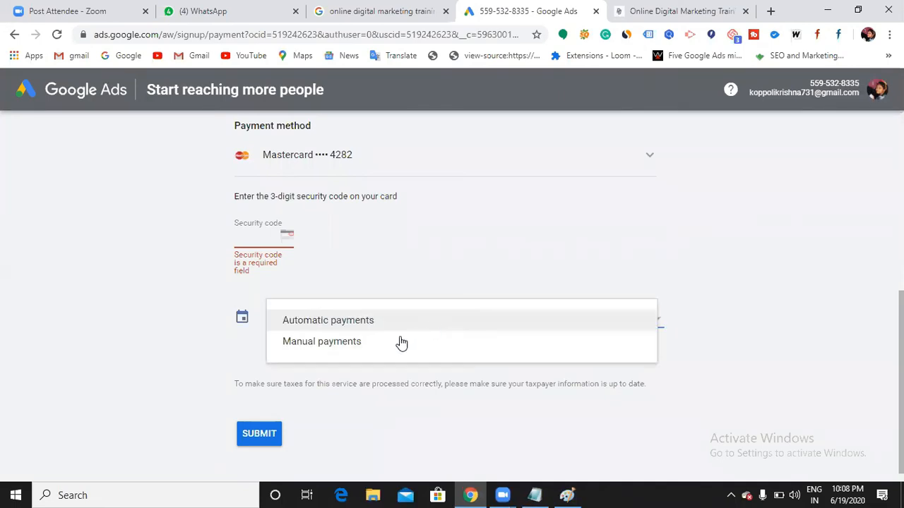
{"action": "left_click", "coordinate": [360, 344]}
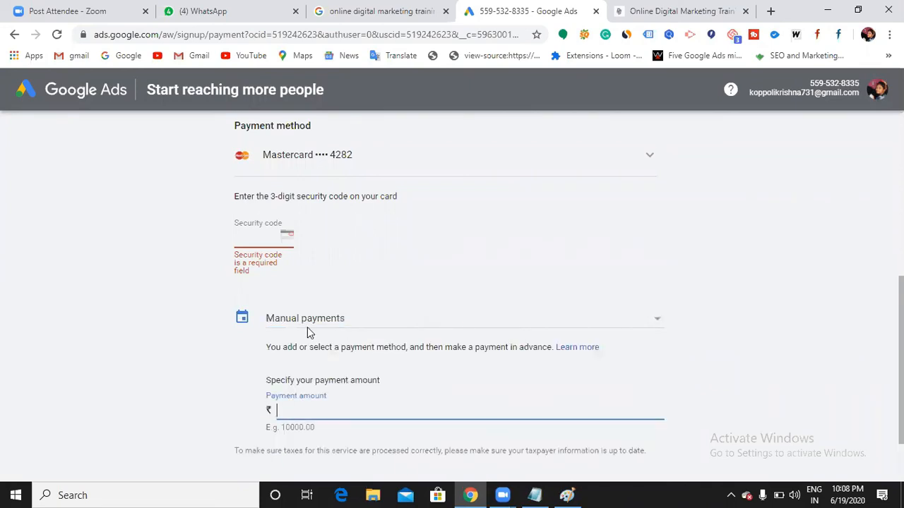
{"action": "left_click", "coordinate": [312, 409]}
{"action": "type", "text": "1"}
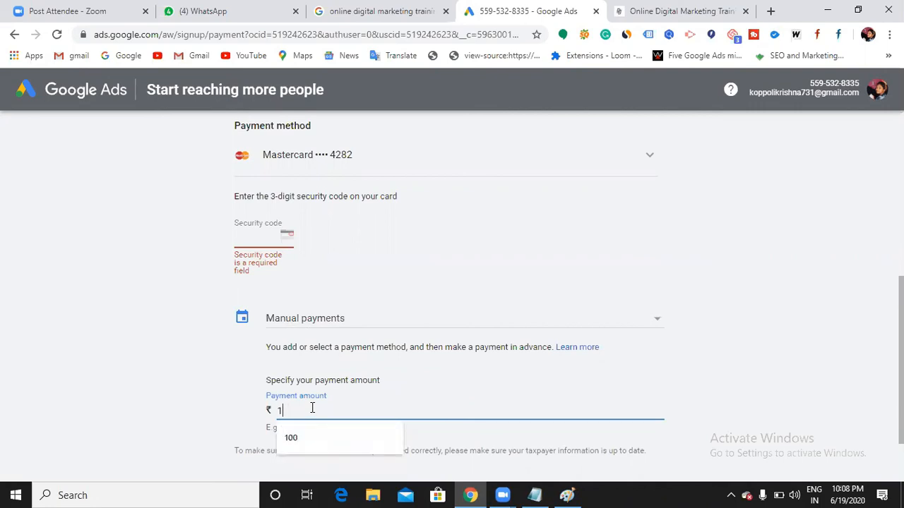
{"action": "type", "text": "0,000"}
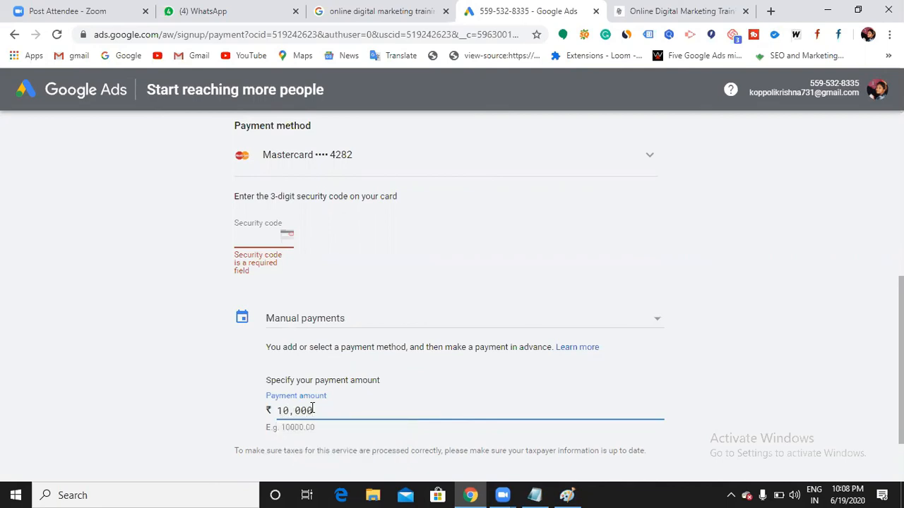
- Change the payment method to NetBanking, submit the billing details and dismiss the transaction dialog without continuing to the vendor's page
{"action": "scroll", "coordinate": [365, 317], "scroll_direction": "up", "scroll_amount": 2}
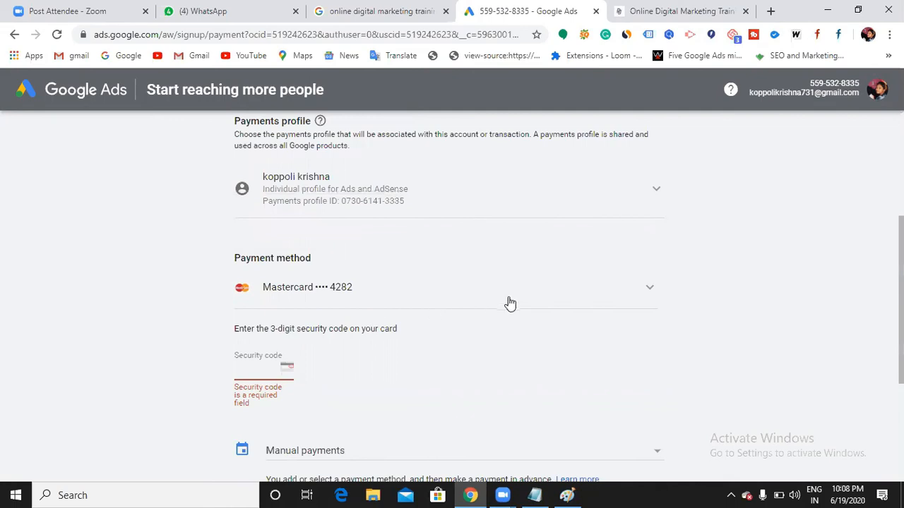
{"action": "left_click", "coordinate": [511, 302]}
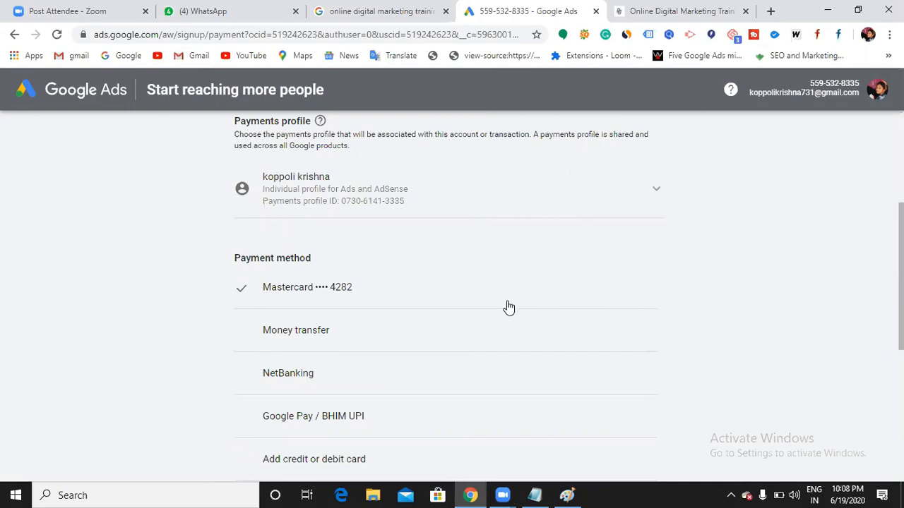
{"action": "scroll", "coordinate": [424, 311], "scroll_direction": "down", "scroll_amount": 1}
{"action": "left_click", "coordinate": [357, 321]}
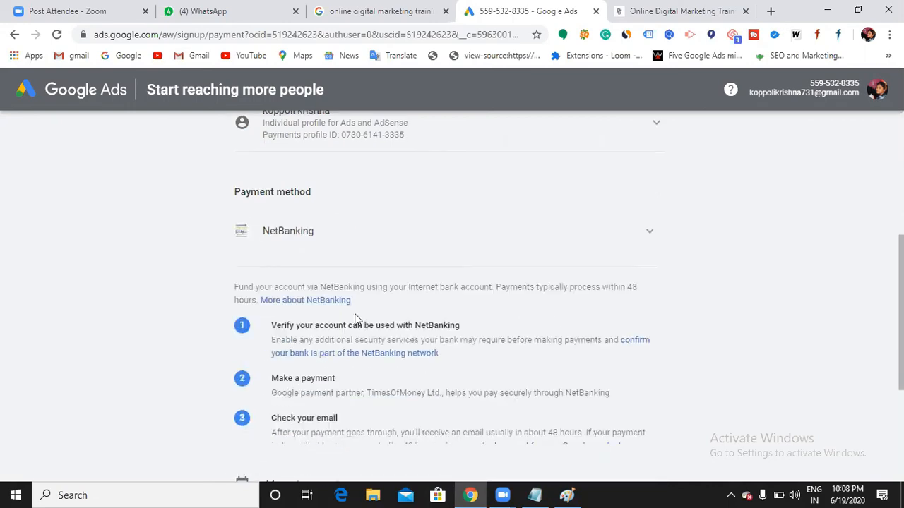
{"action": "scroll", "coordinate": [356, 314], "scroll_direction": "down", "scroll_amount": 4}
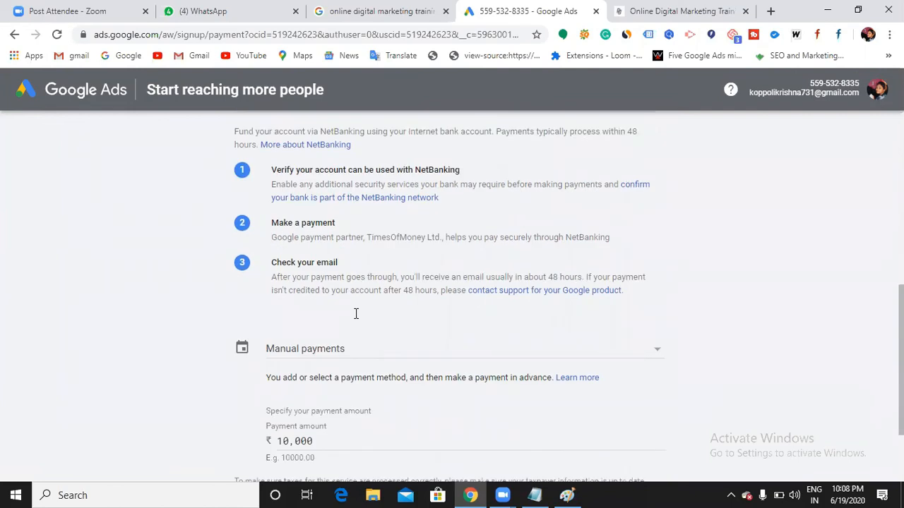
{"action": "left_click", "coordinate": [263, 421]}
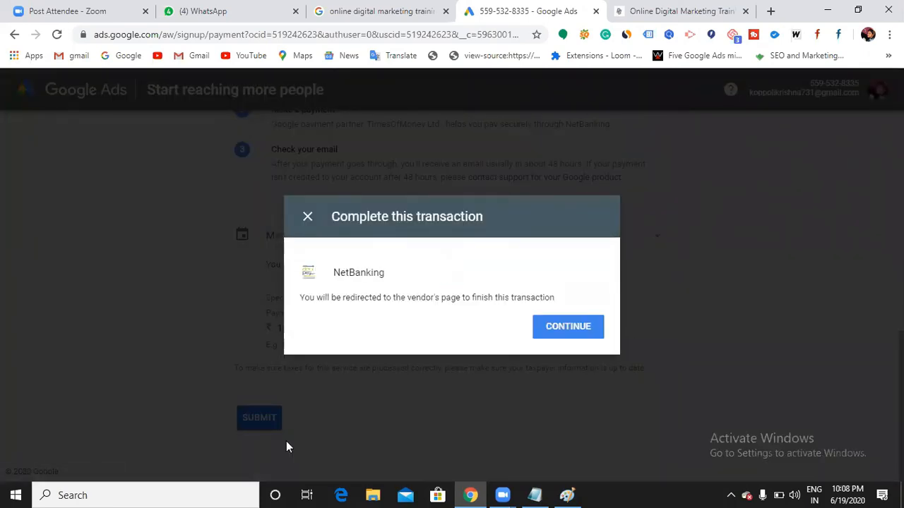
{"action": "left_click", "coordinate": [309, 218]}
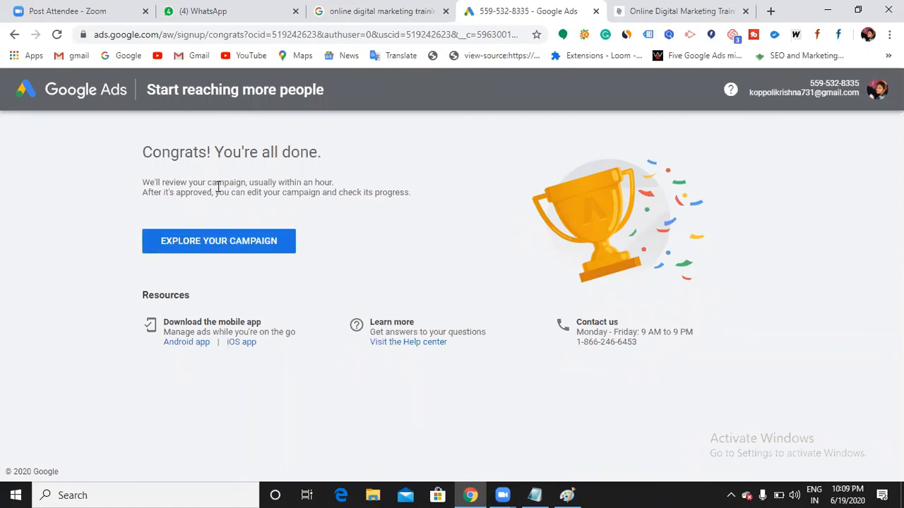
- Go to the account's campaigns, dismiss the COVID-19 notice and open the 9pm batch campaign's ad groups
{"action": "left_click", "coordinate": [229, 241]}
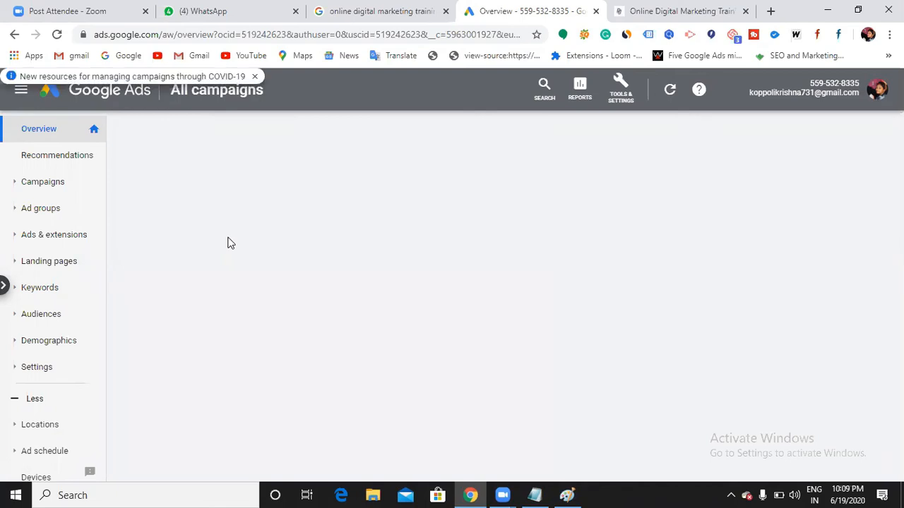
{"action": "left_click", "coordinate": [55, 194]}
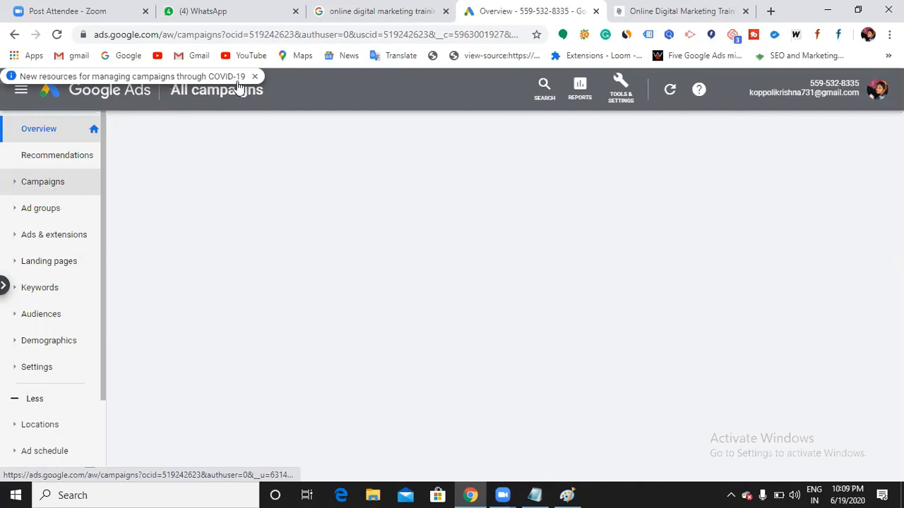
{"action": "left_click", "coordinate": [257, 77]}
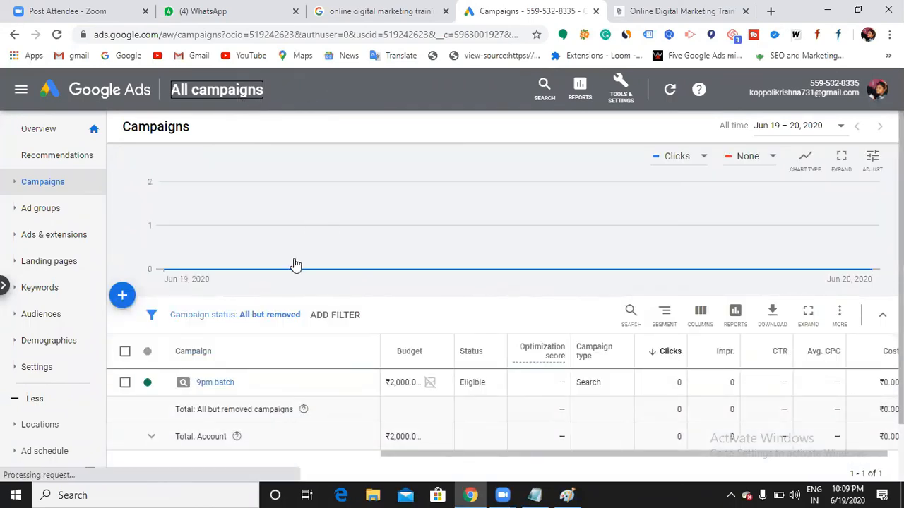
{"action": "scroll", "coordinate": [294, 379], "scroll_direction": "down", "scroll_amount": 1}
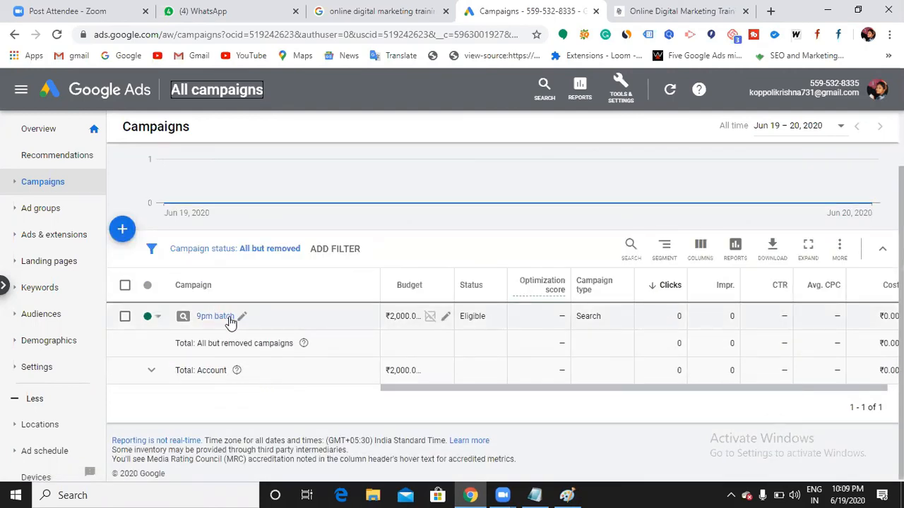
{"action": "left_click", "coordinate": [229, 320]}
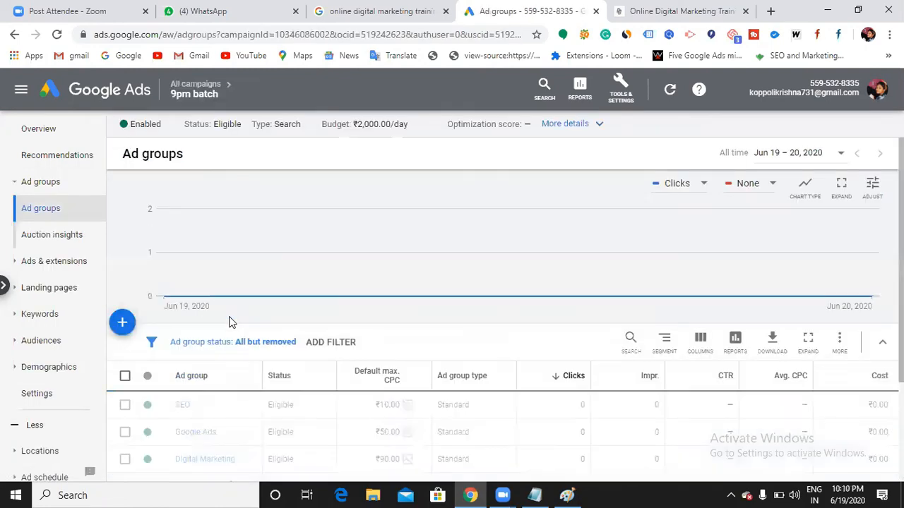
{"action": "scroll", "coordinate": [204, 393], "scroll_direction": "down", "scroll_amount": 2}
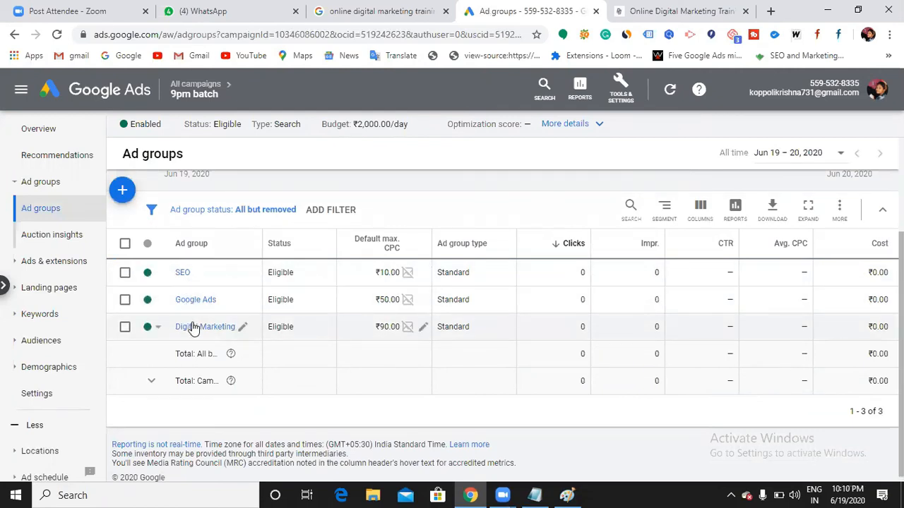
- Permanently remove the low-search-volume keyword "SEO tutorial in Hyderabad" from the SEO ad group
{"action": "left_click", "coordinate": [181, 274]}
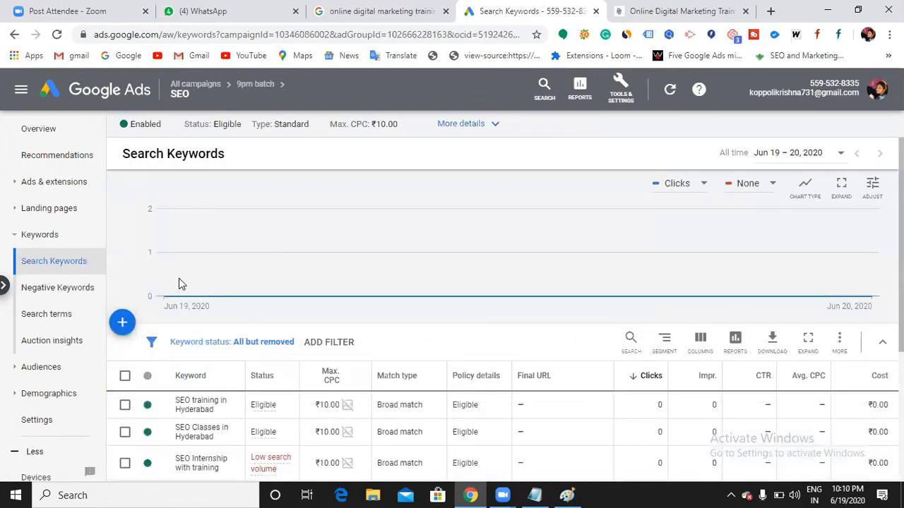
{"action": "scroll", "coordinate": [205, 361], "scroll_direction": "down", "scroll_amount": 1}
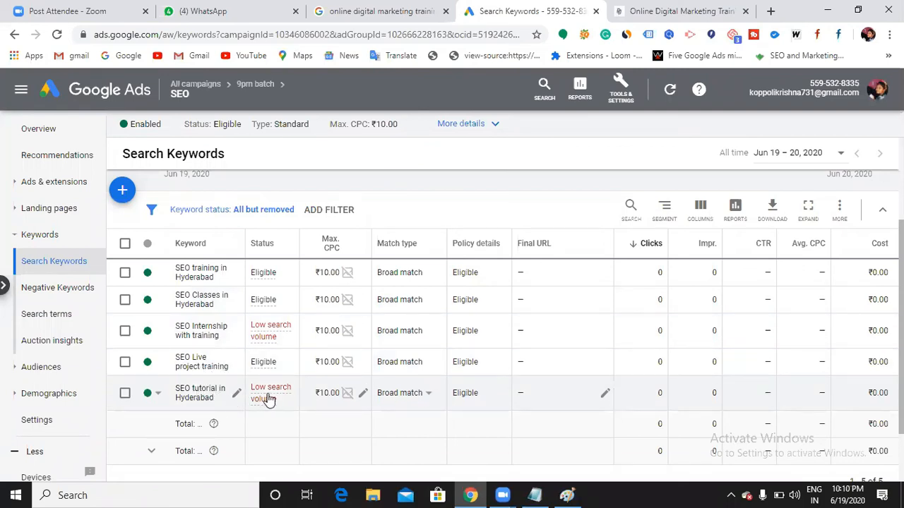
{"action": "mouse_move", "coordinate": [249, 399]}
{"action": "left_click", "coordinate": [125, 397]}
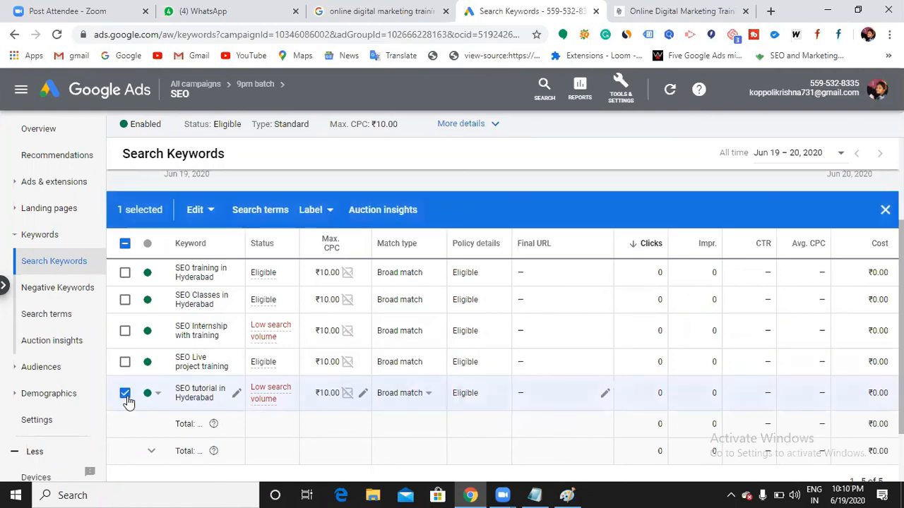
{"action": "left_click", "coordinate": [211, 210]}
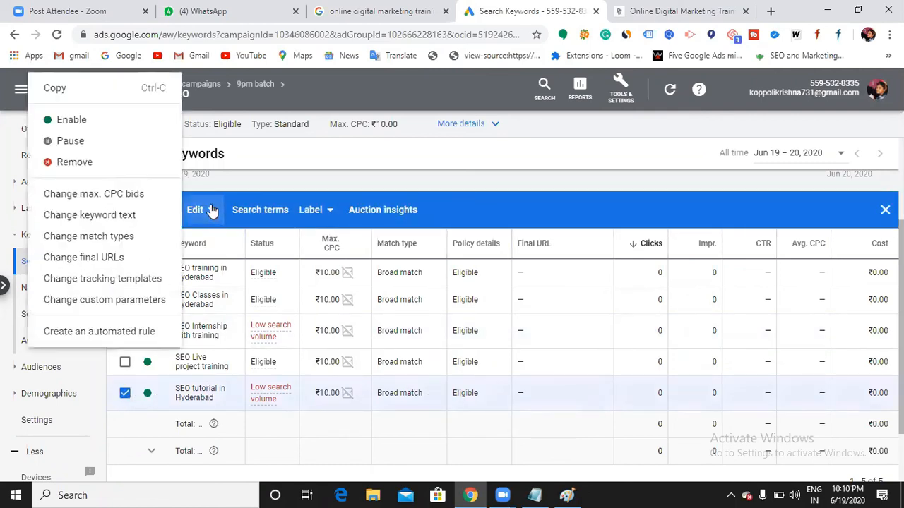
{"action": "left_click", "coordinate": [80, 164]}
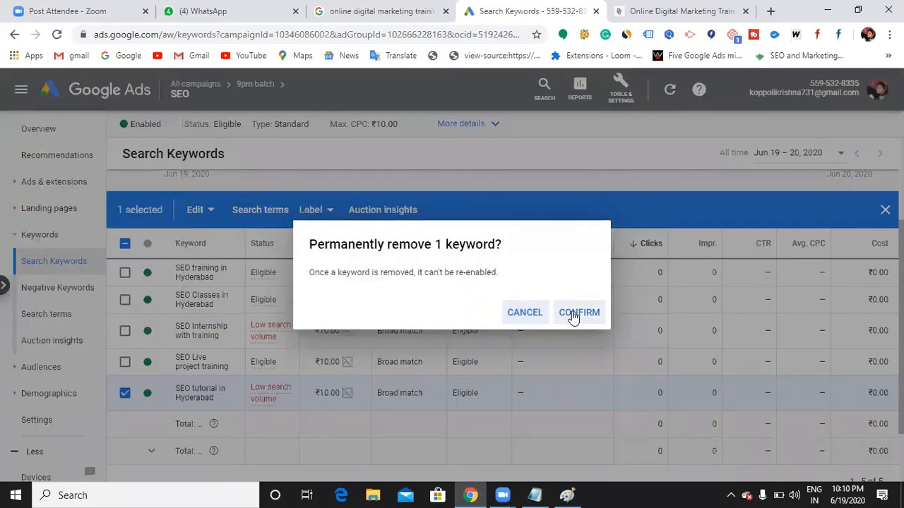
{"action": "left_click", "coordinate": [578, 313]}
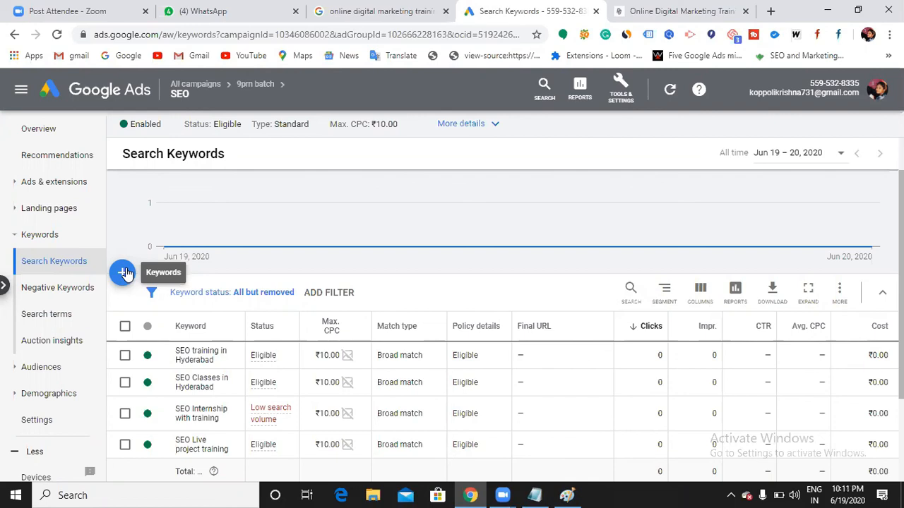
- Review the SEO ad group's remaining keywords and ads, and open the editing options for its expanded text ad
{"action": "scroll", "coordinate": [254, 262], "scroll_direction": "down", "scroll_amount": 1}
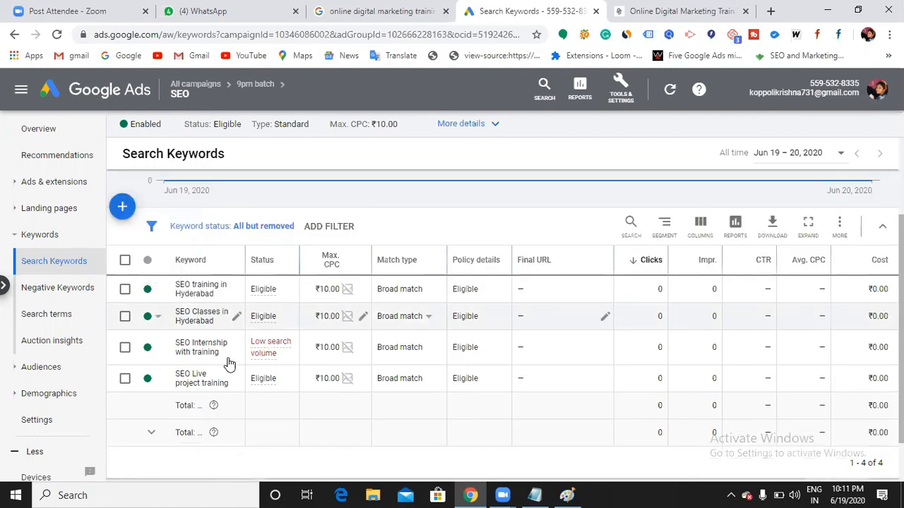
{"action": "scroll", "coordinate": [151, 327], "scroll_direction": "up", "scroll_amount": 1}
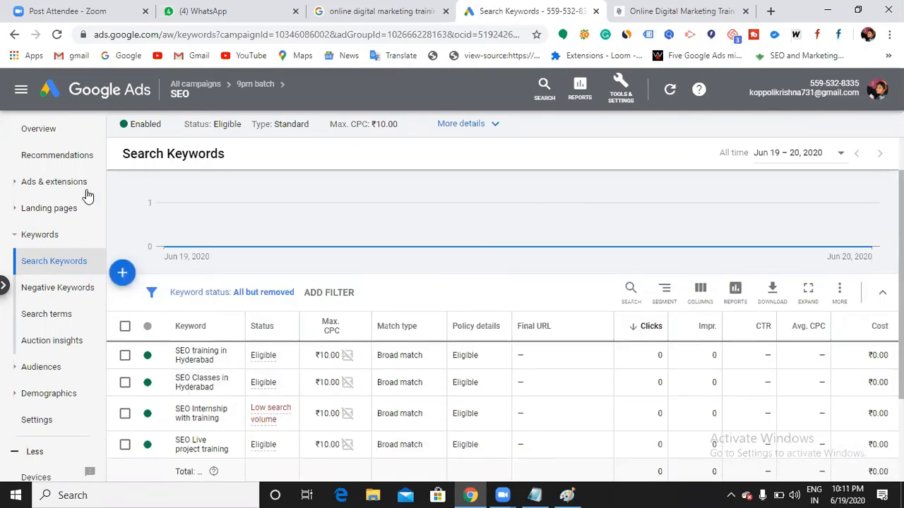
{"action": "left_click", "coordinate": [57, 181]}
{"action": "left_click", "coordinate": [32, 210]}
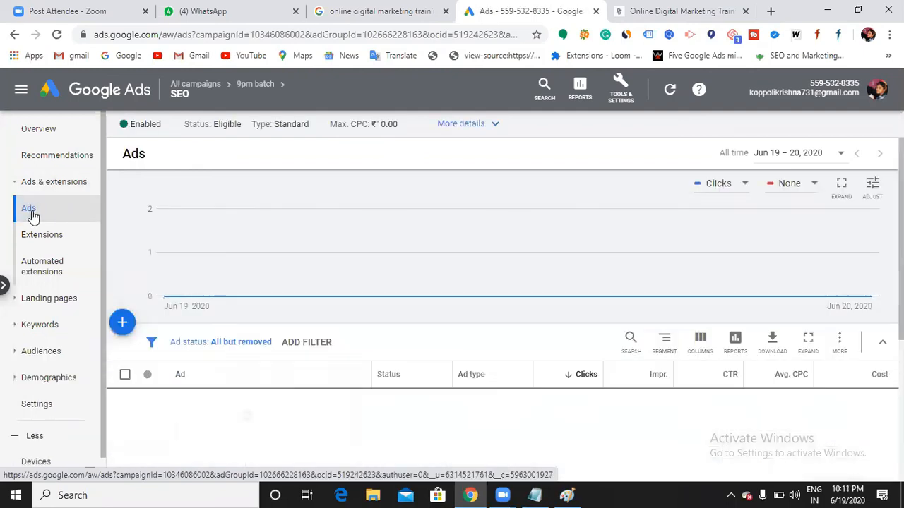
{"action": "scroll", "coordinate": [260, 404], "scroll_direction": "down", "scroll_amount": 2}
{"action": "scroll", "coordinate": [260, 404], "scroll_direction": "down", "scroll_amount": 1}
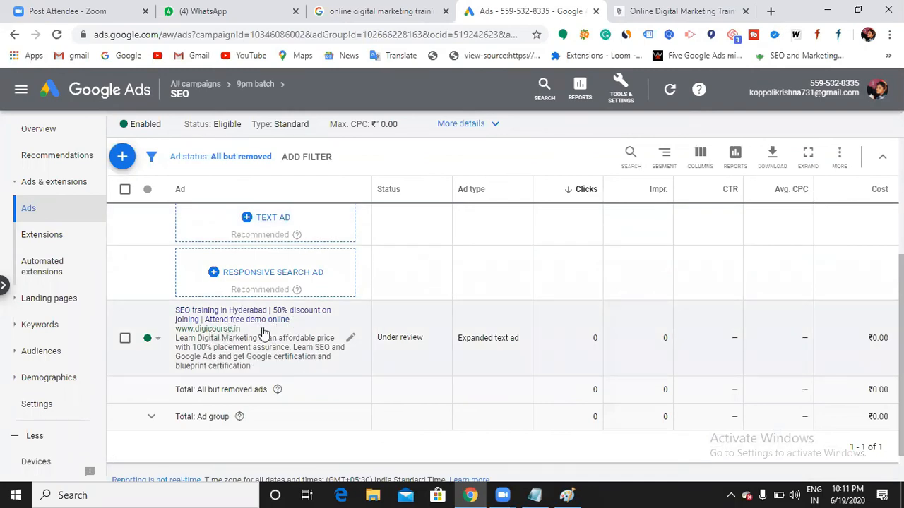
{"action": "left_click", "coordinate": [352, 340]}
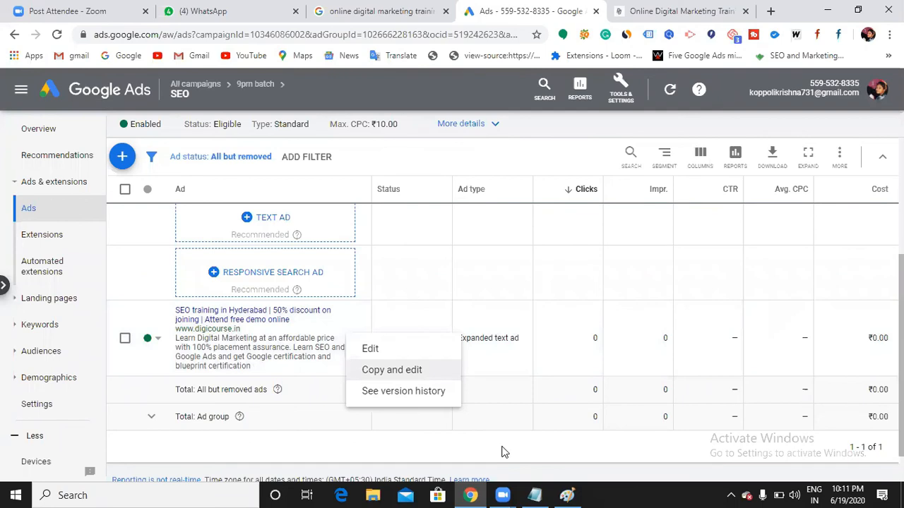
- Switch to the Notepad notes and add "basic option" and "quick" as separate entries below "1 lakh"
{"action": "key", "text": "alt+Tab"}
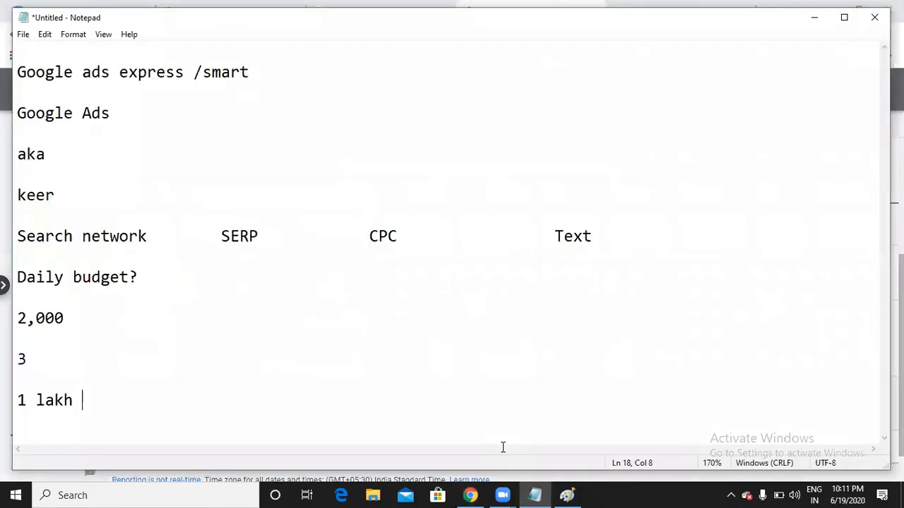
{"action": "key", "text": "Return"}
{"action": "type", "text": "ba"}
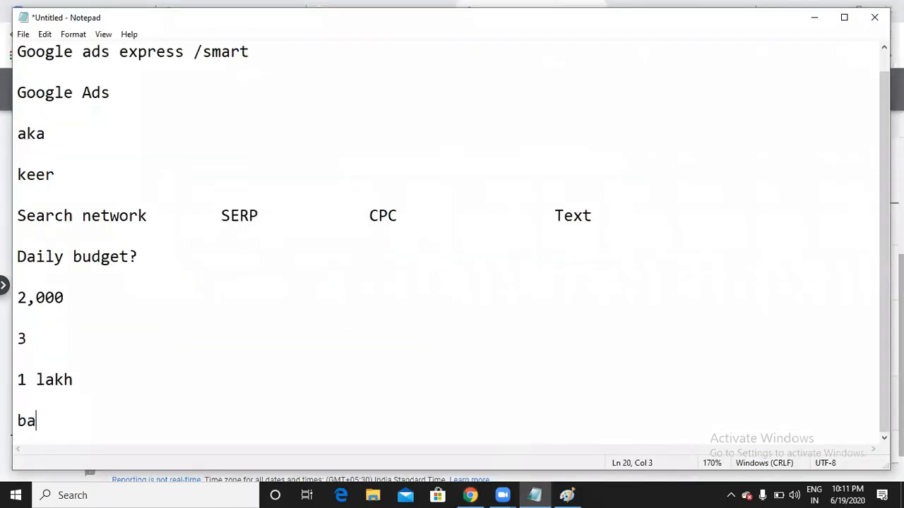
{"action": "type", "text": "sic opt"}
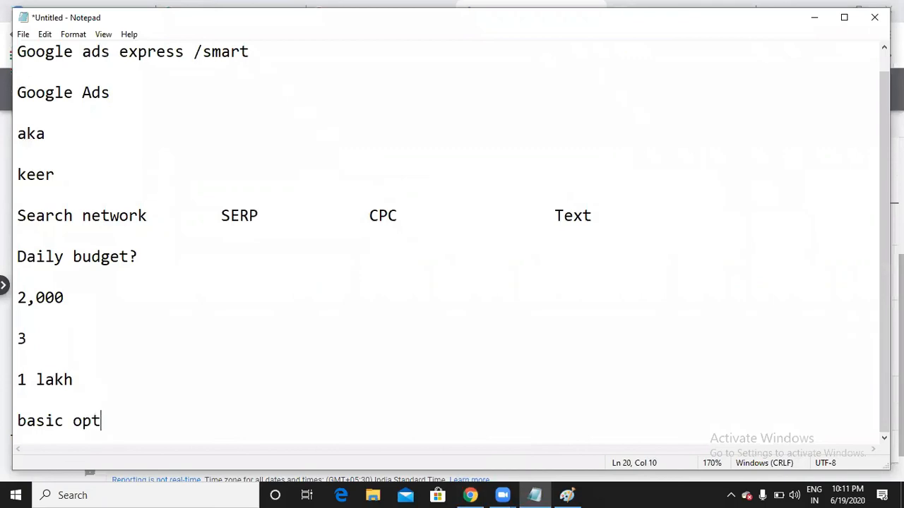
{"action": "type", "text": "ion"}
{"action": "key", "text": "Return"}
{"action": "key", "text": "Return"}
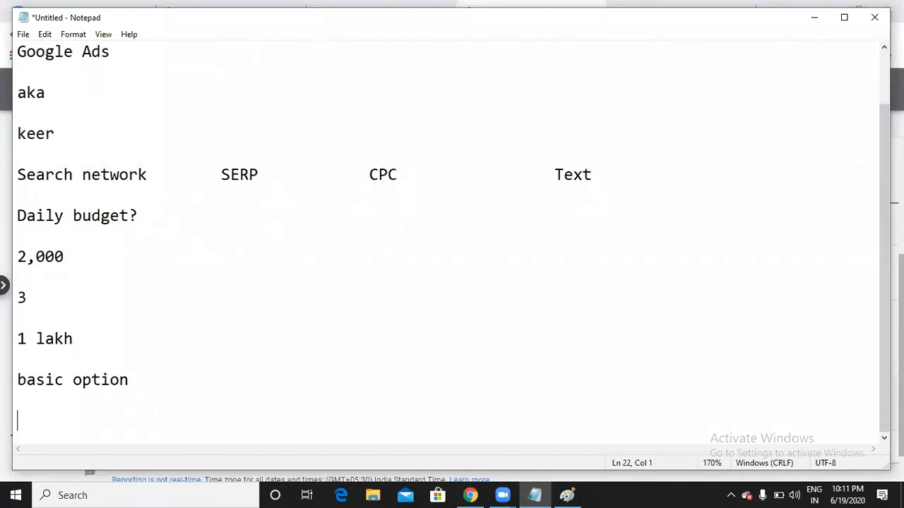
{"action": "type", "text": "quick"}
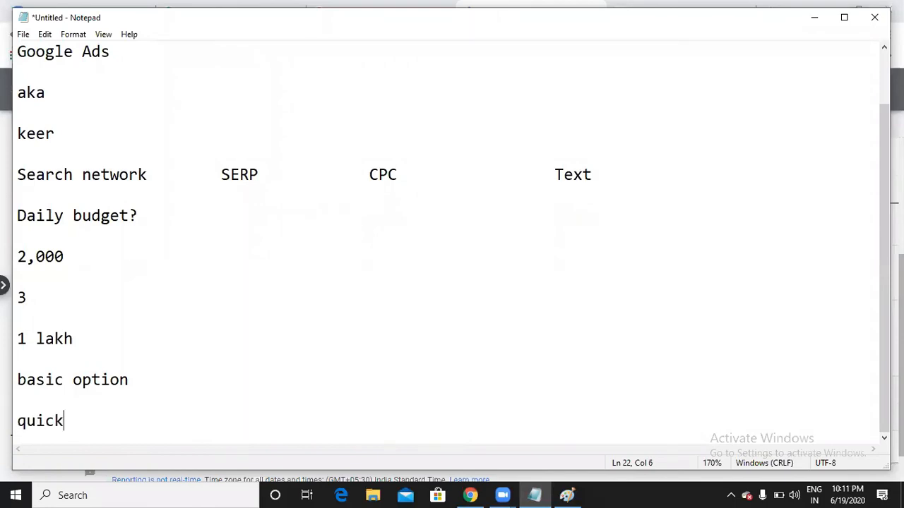